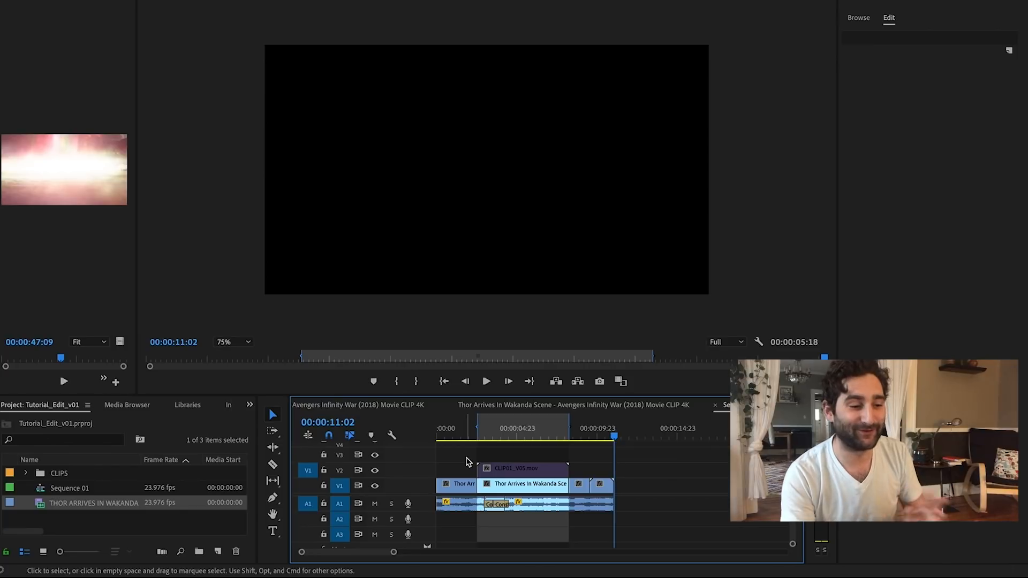
Step: Review the edited sequence from its start, playing through the shot where Thor lands with his companions
drag(463, 434, 394, 438)
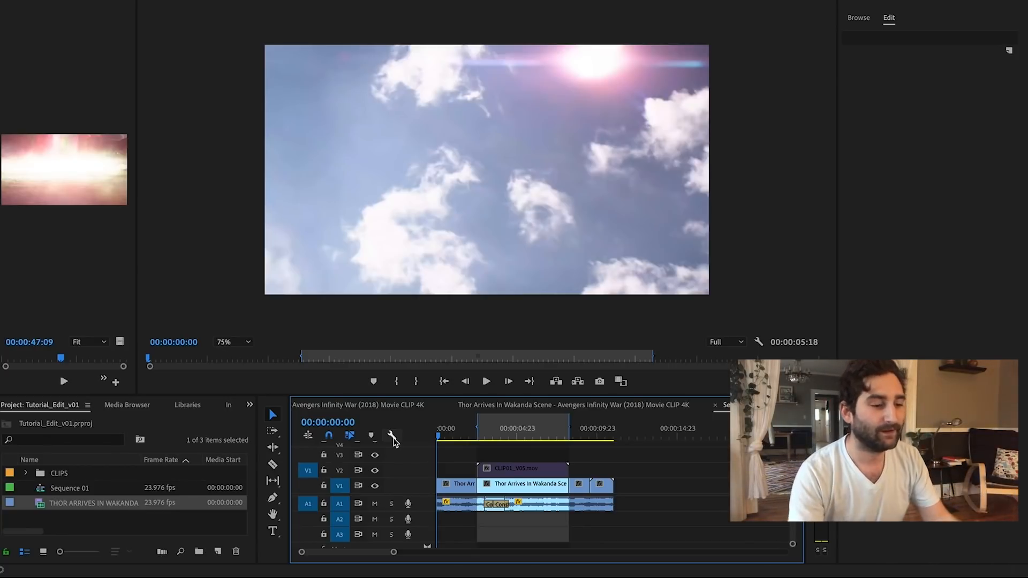
drag(457, 433, 491, 447)
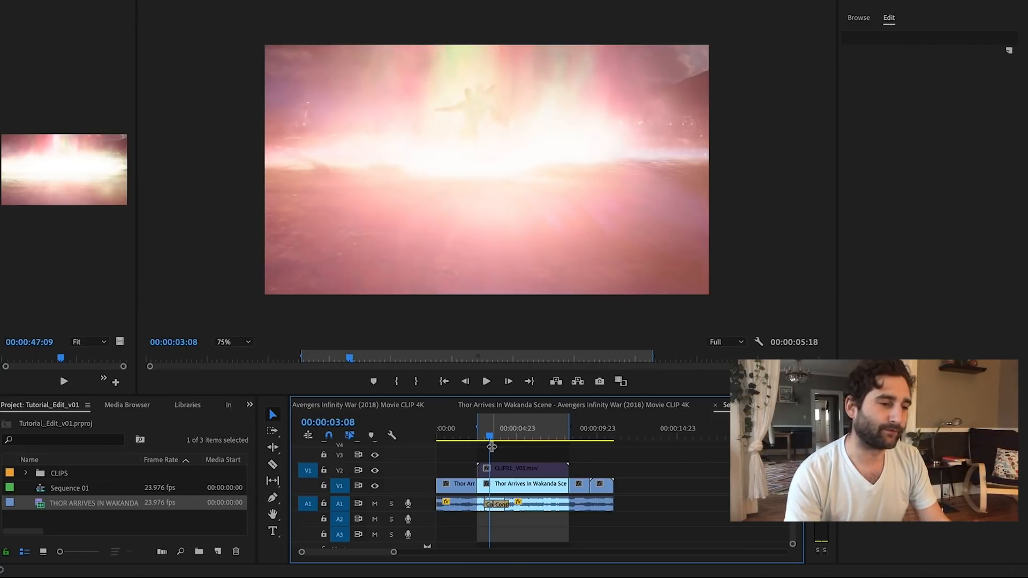
drag(492, 447, 477, 448)
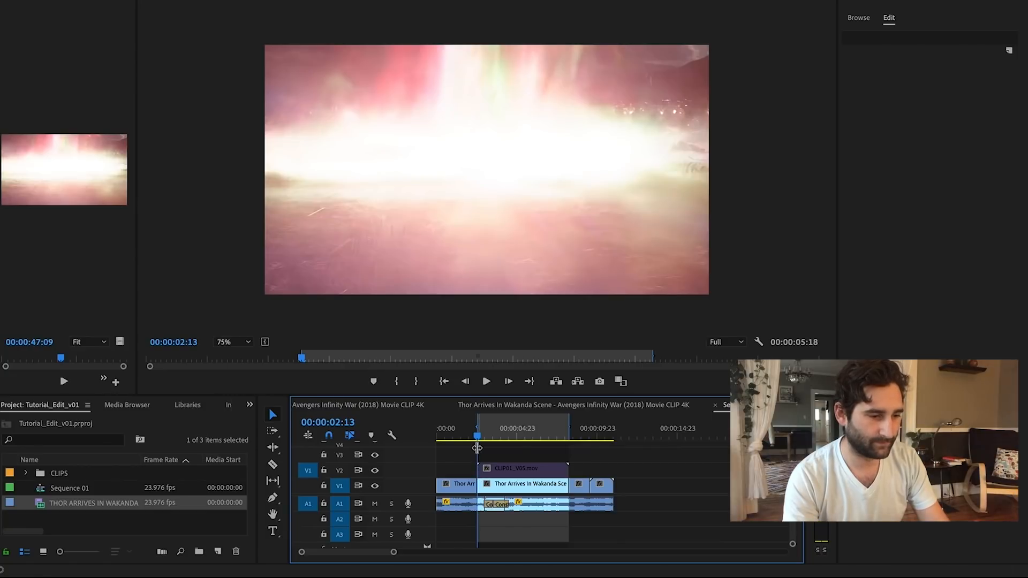
key(space)
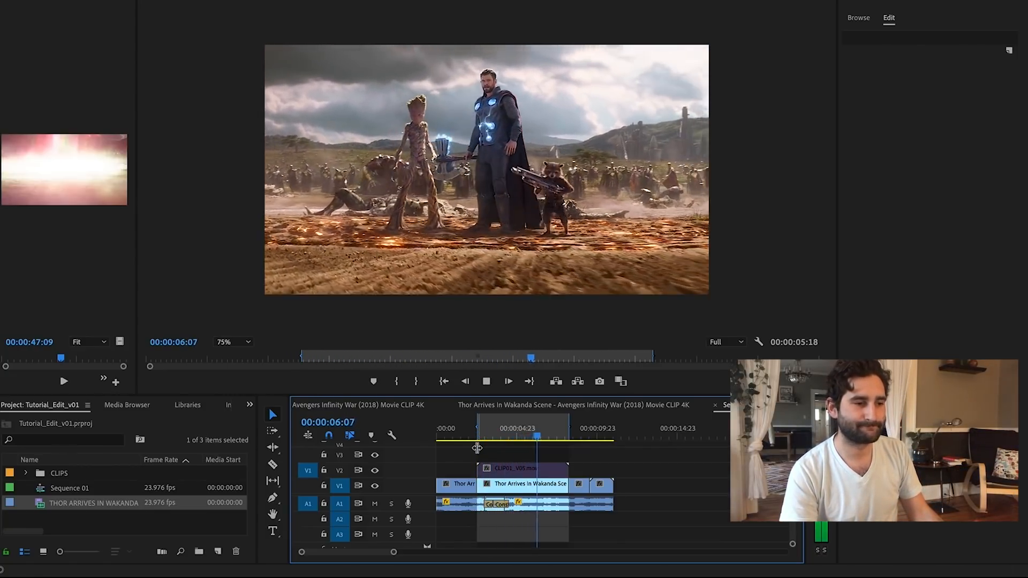
key(space)
drag(498, 433, 481, 437)
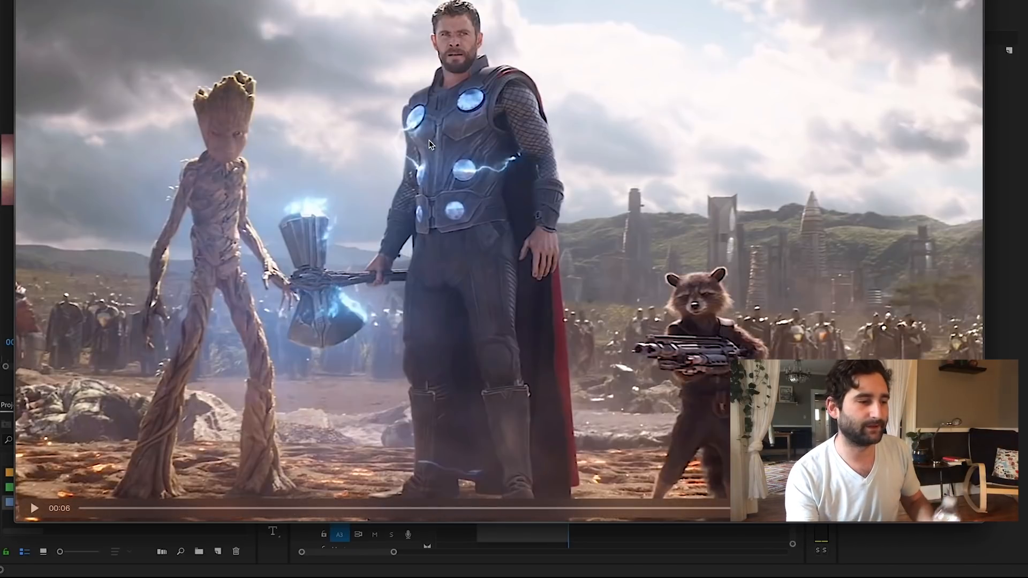
Step: Preview the exported Shot01.mov clip by scrubbing and playing it from the beginning, and close the preview
drag(128, 509, 190, 549)
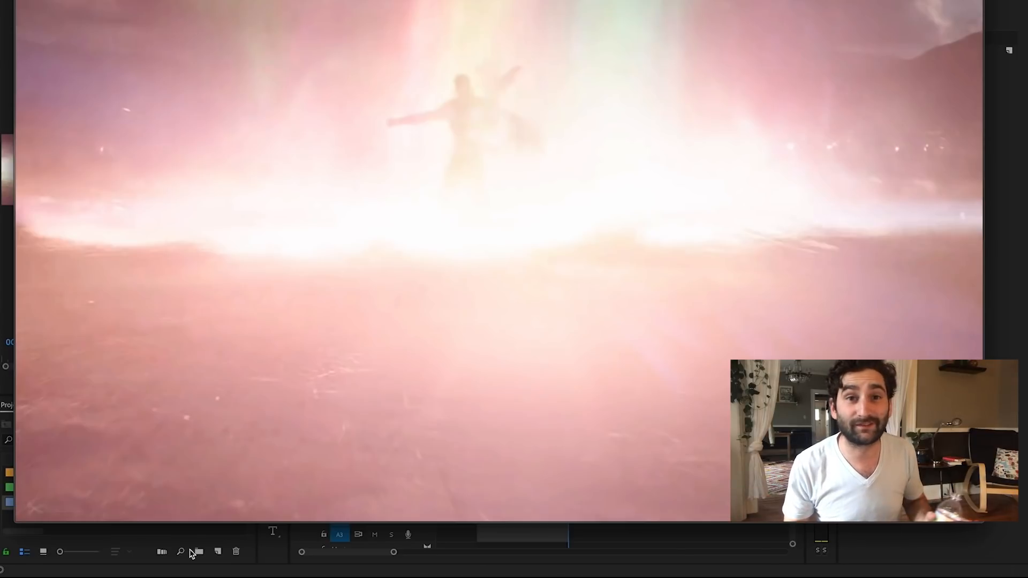
mouse_move(205, 431)
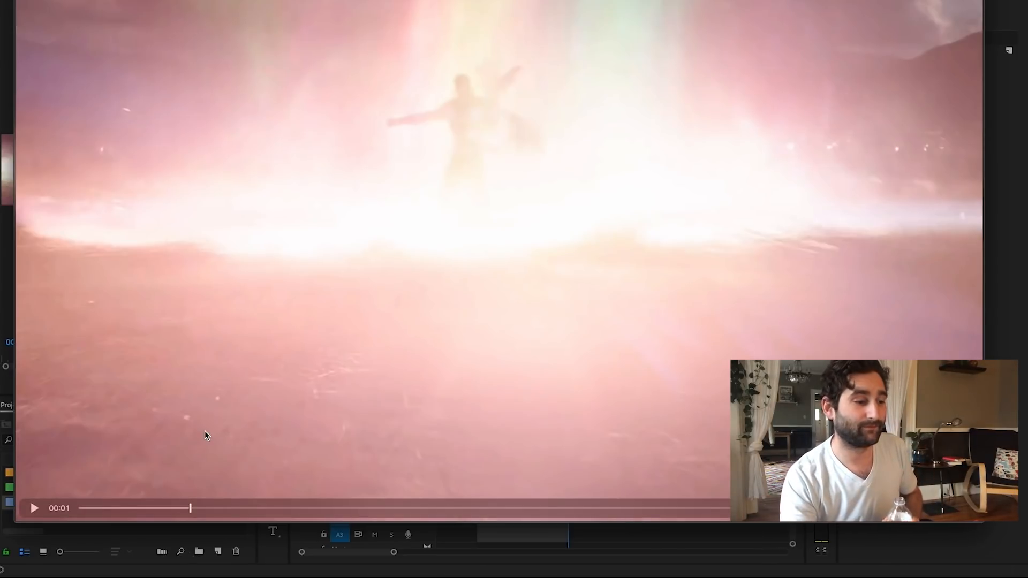
drag(202, 508, 81, 508)
click(34, 508)
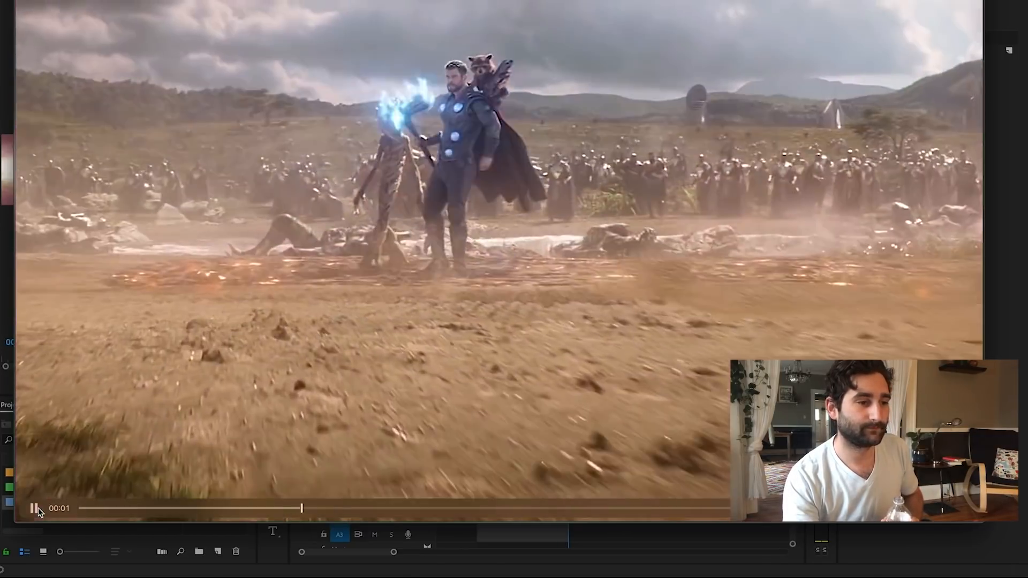
click(41, 512)
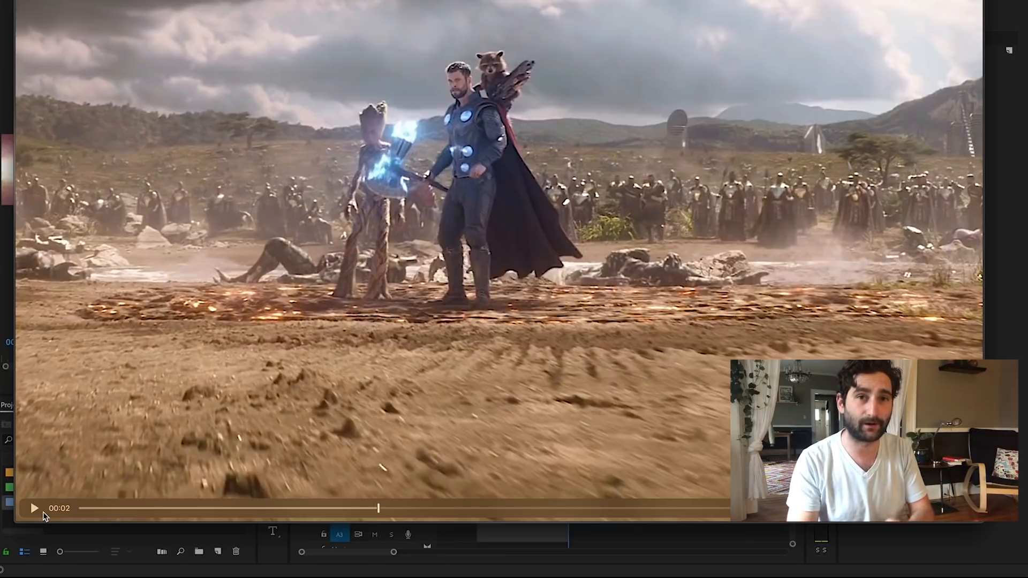
key(space)
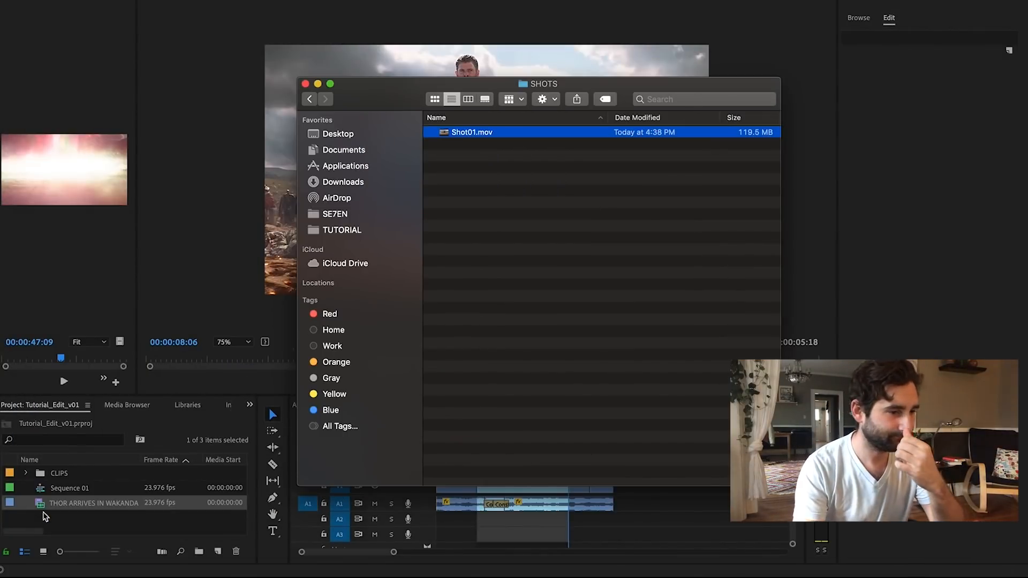
Step: Open Shot01.mov from the SHOTS folder in Photoshop and reposition its window to show the video timeline
click(430, 239)
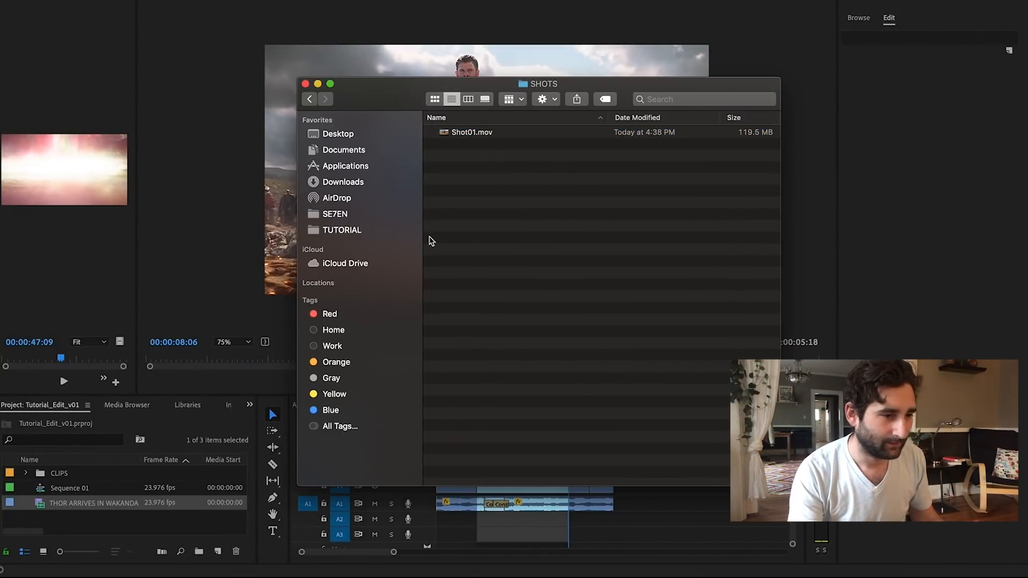
click(457, 136)
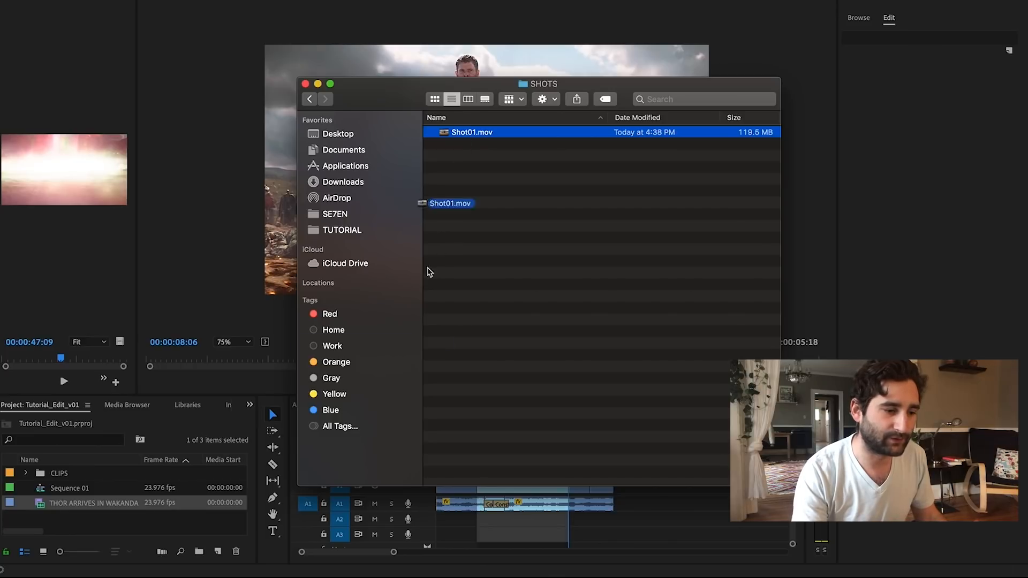
click(405, 566)
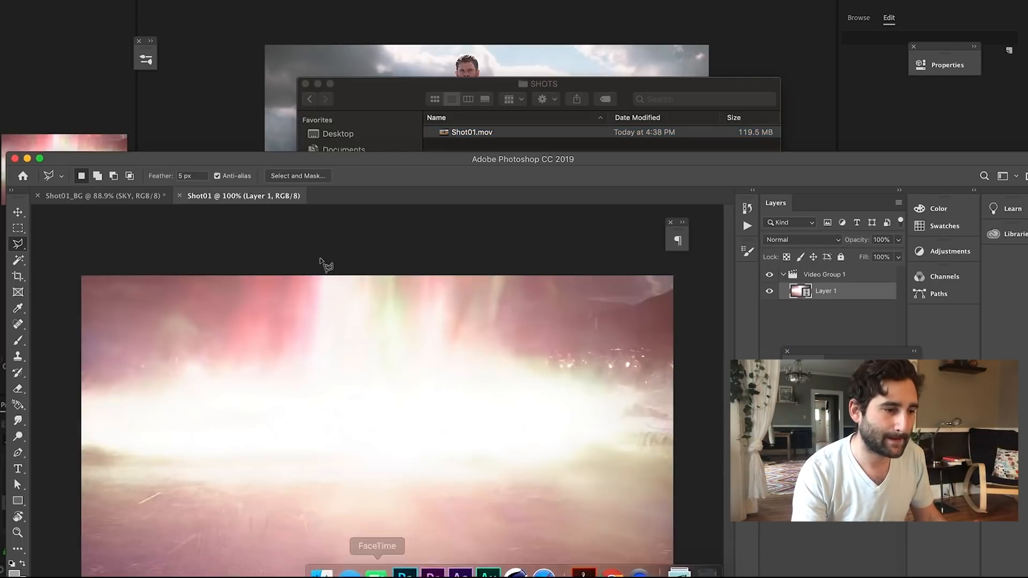
drag(368, 159, 358, 0)
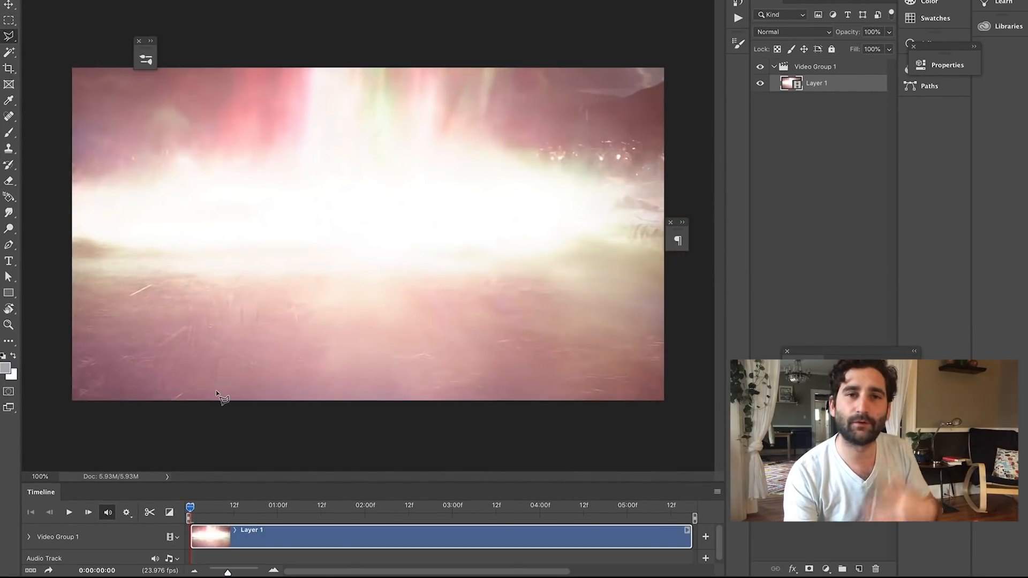
Step: Scrub through the video and park the playhead at 0:00:02:17, with the raccoon in mid-air beside Thor
scroll(270, 543, right, 1)
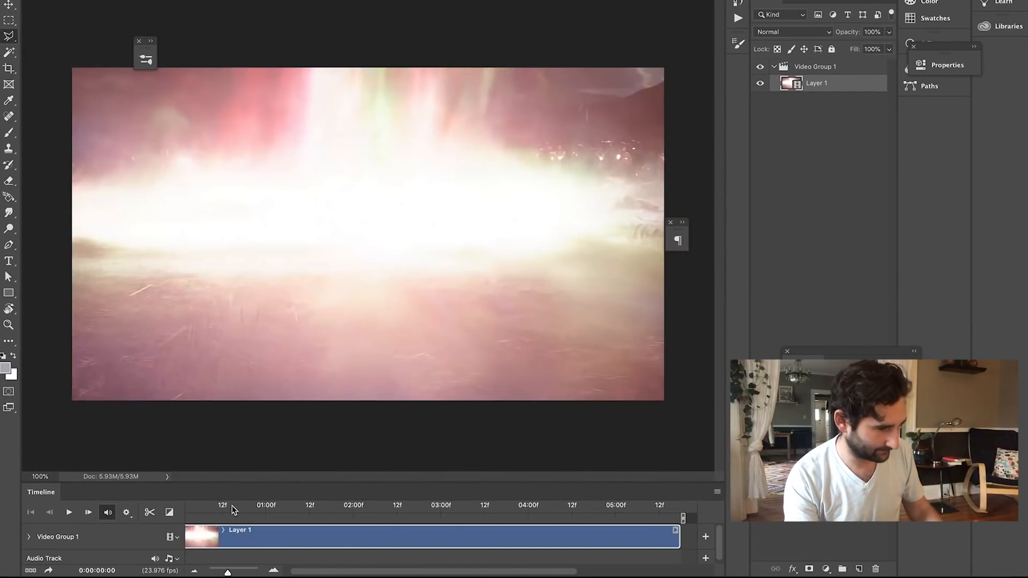
scroll(233, 510, left, 1)
drag(216, 509, 398, 501)
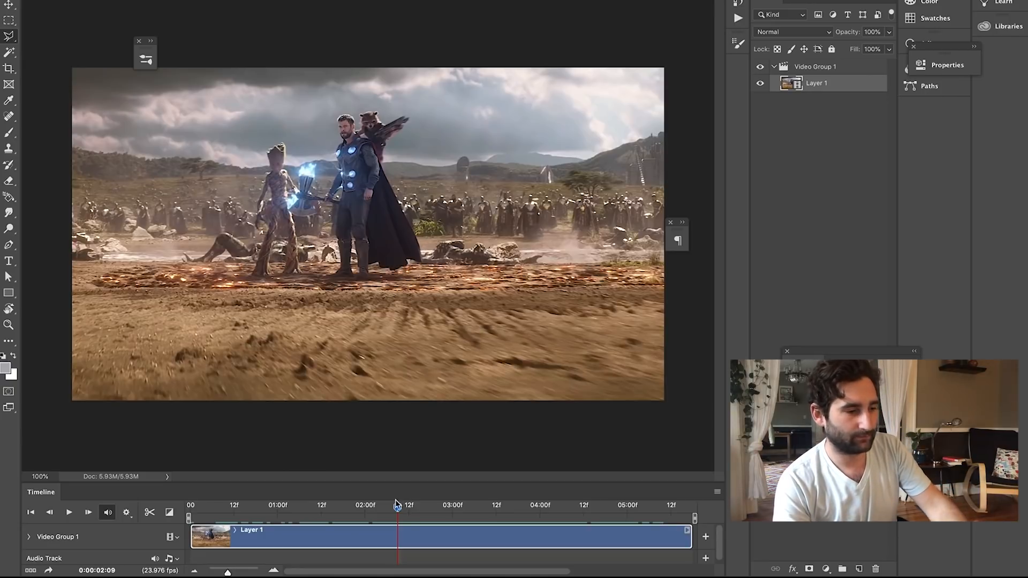
mouse_move(396, 505)
mouse_down()
mouse_move(356, 503)
mouse_move(414, 502)
mouse_move(404, 507)
mouse_up()
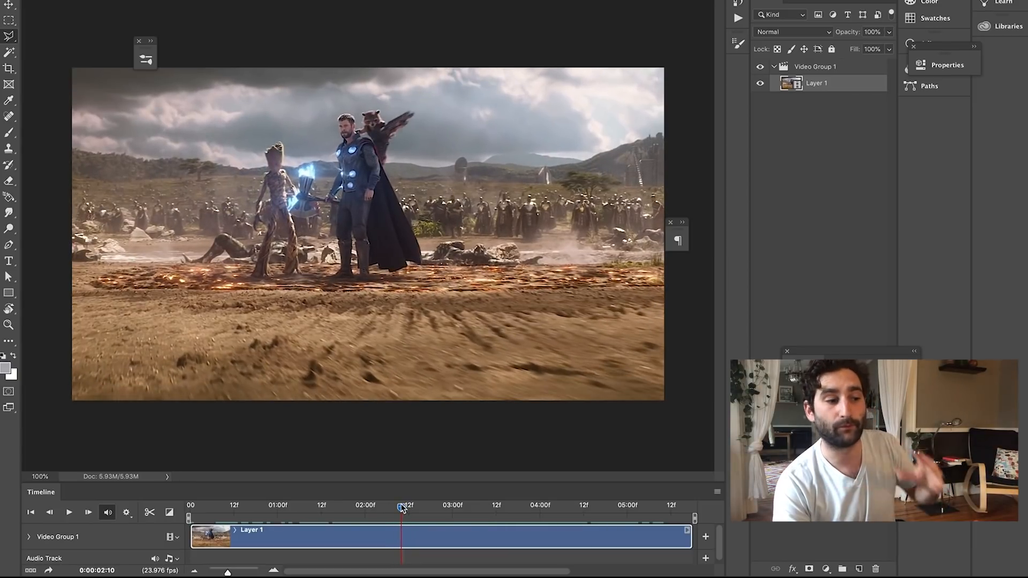
drag(402, 507, 493, 513)
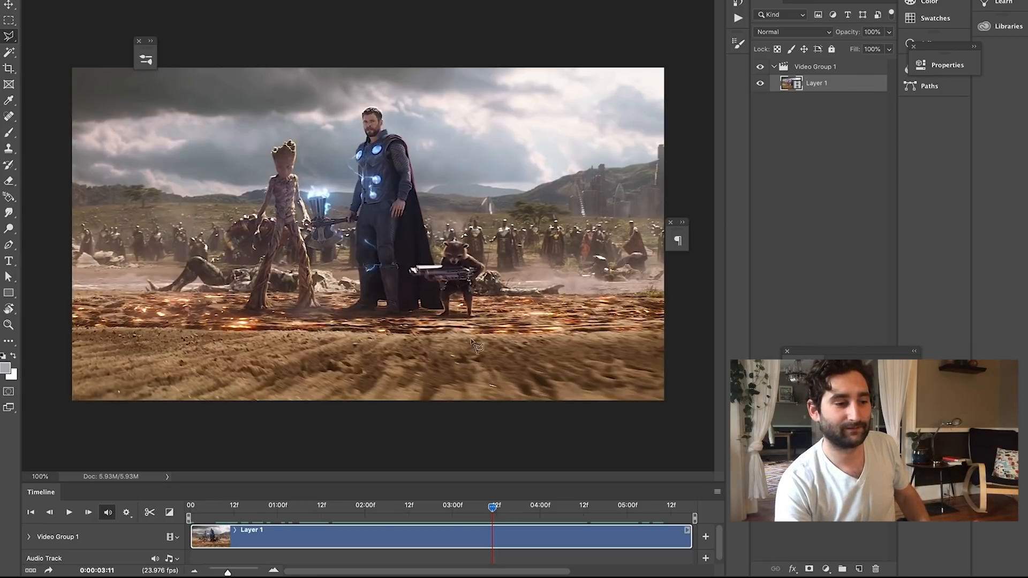
drag(492, 513, 421, 523)
drag(427, 519, 427, 521)
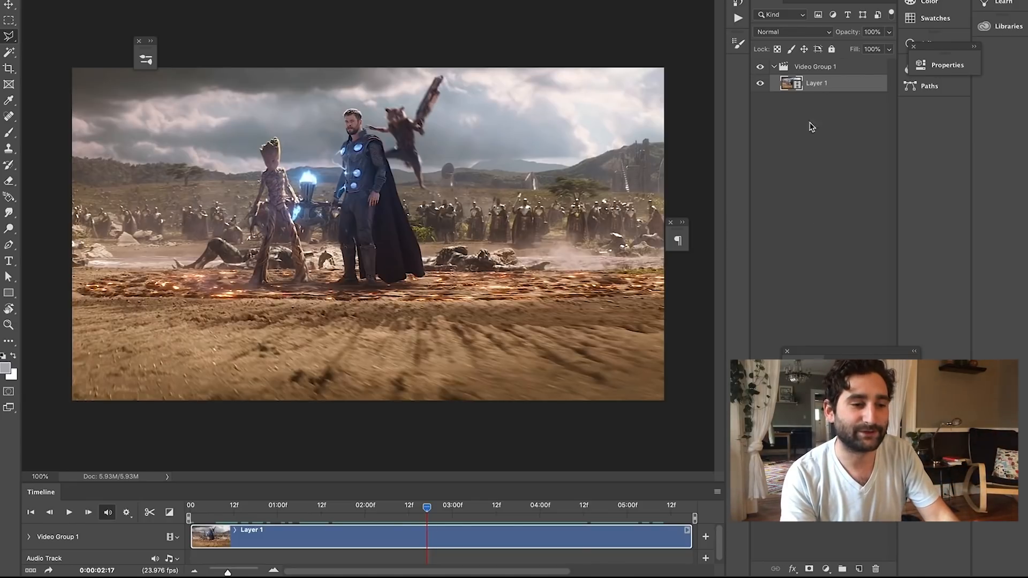
Step: Merge Video Group 1 and its video layer into a single still layer and close the Timeline
click(828, 68)
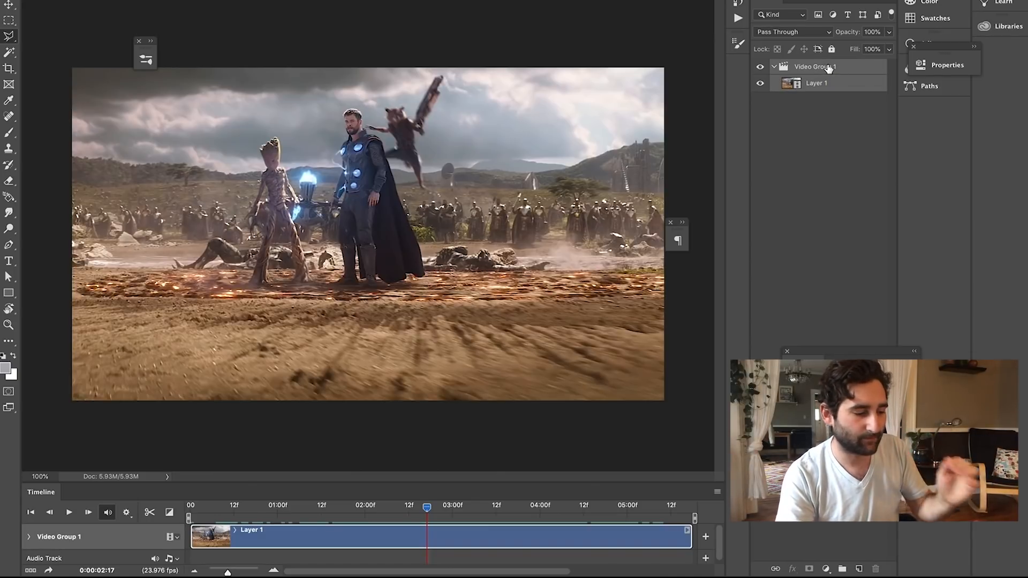
key(super+e)
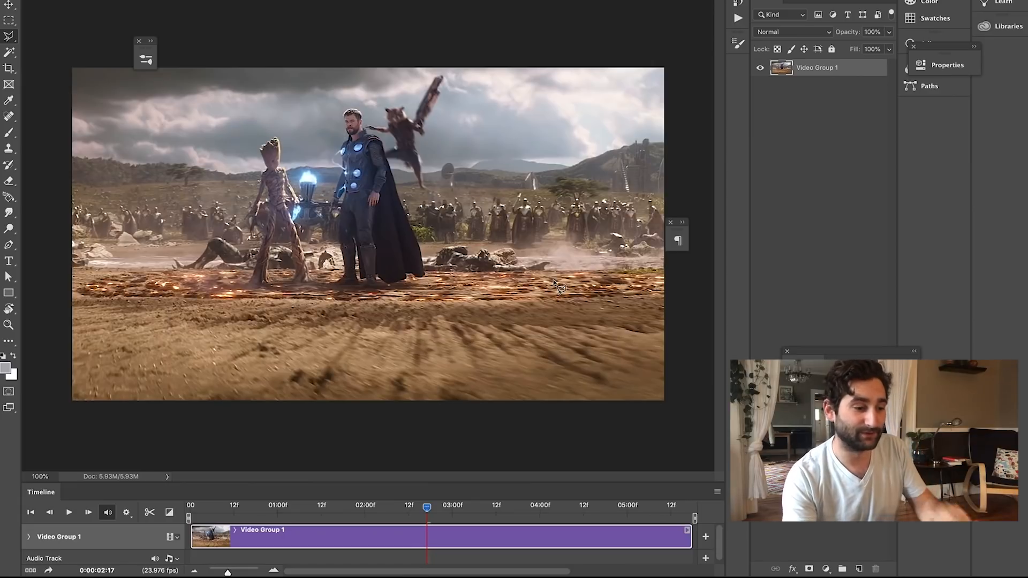
right_click(48, 496)
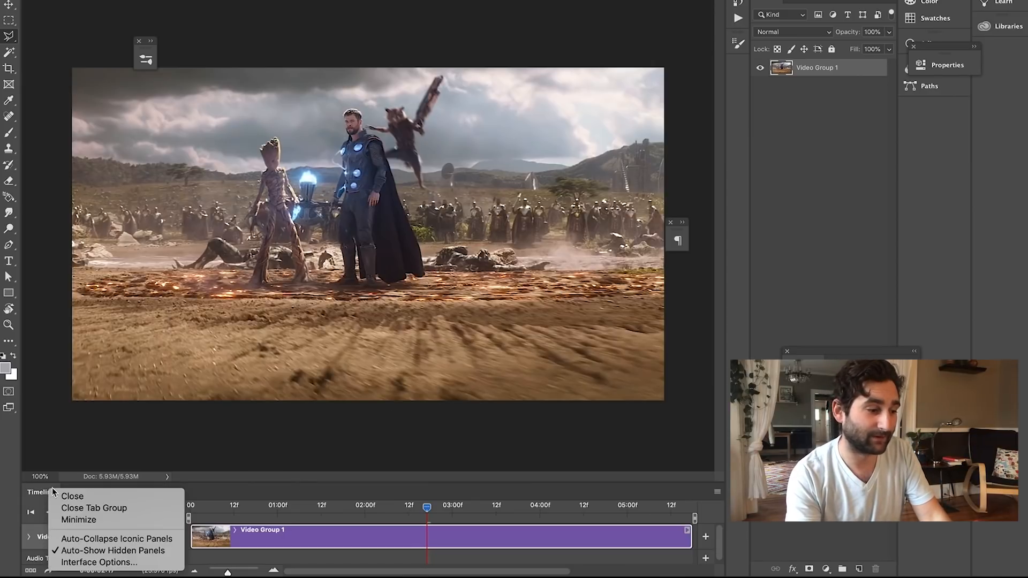
click(67, 496)
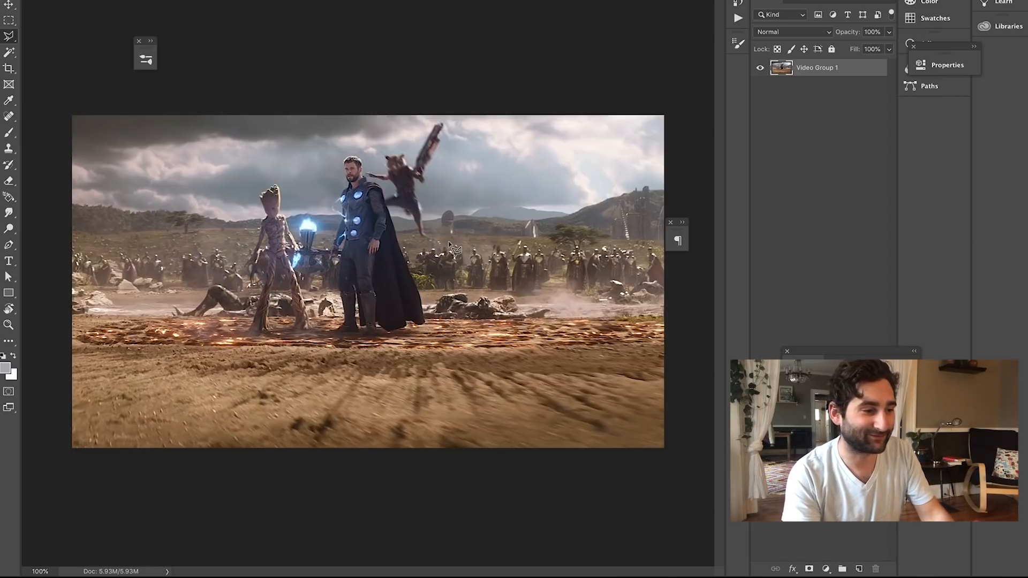
Step: Set the Polygonal Lasso feather to 1 px for selecting the characters
scroll(314, 199, up, 6)
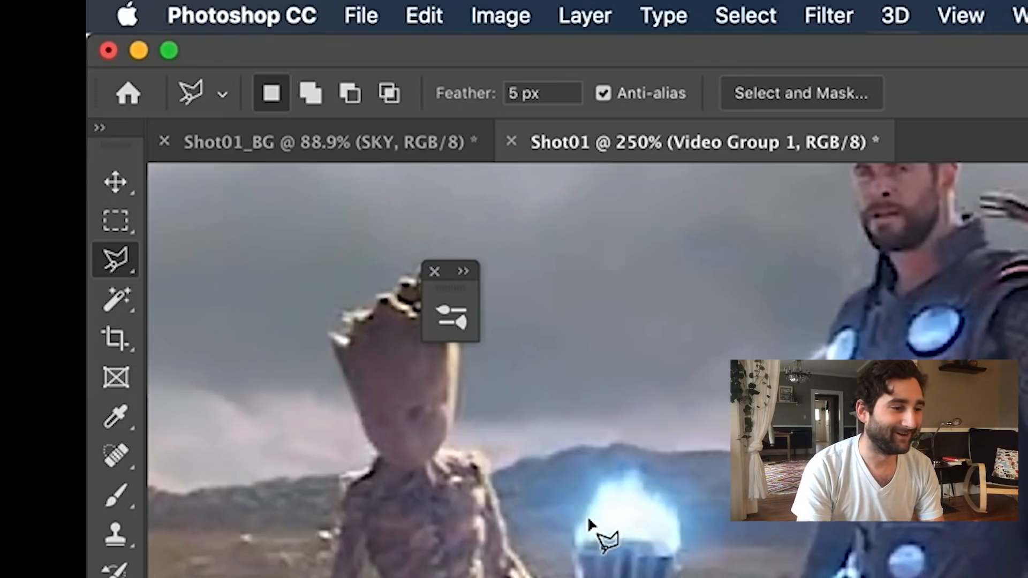
scroll(589, 520, up, 5)
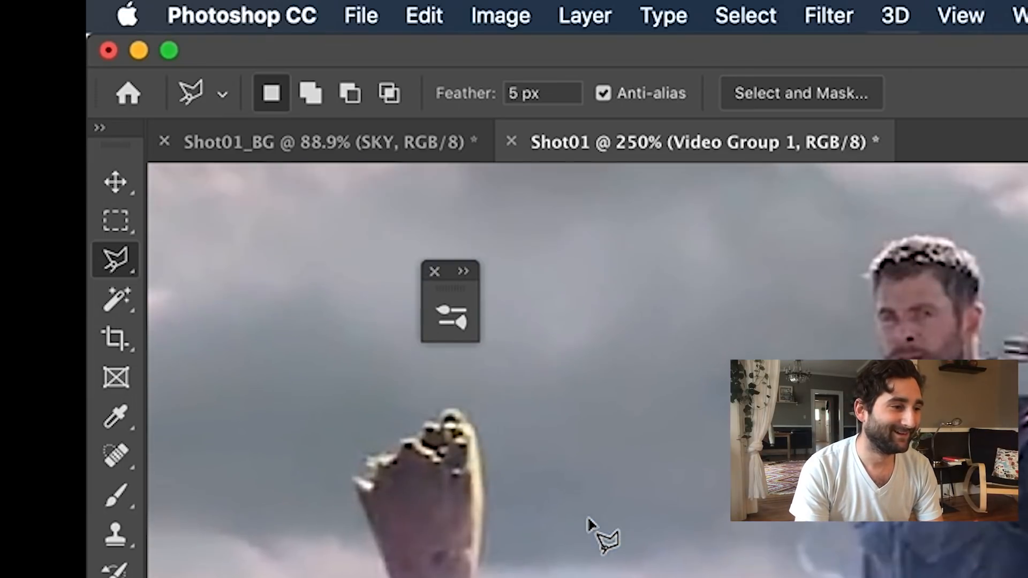
click(560, 93)
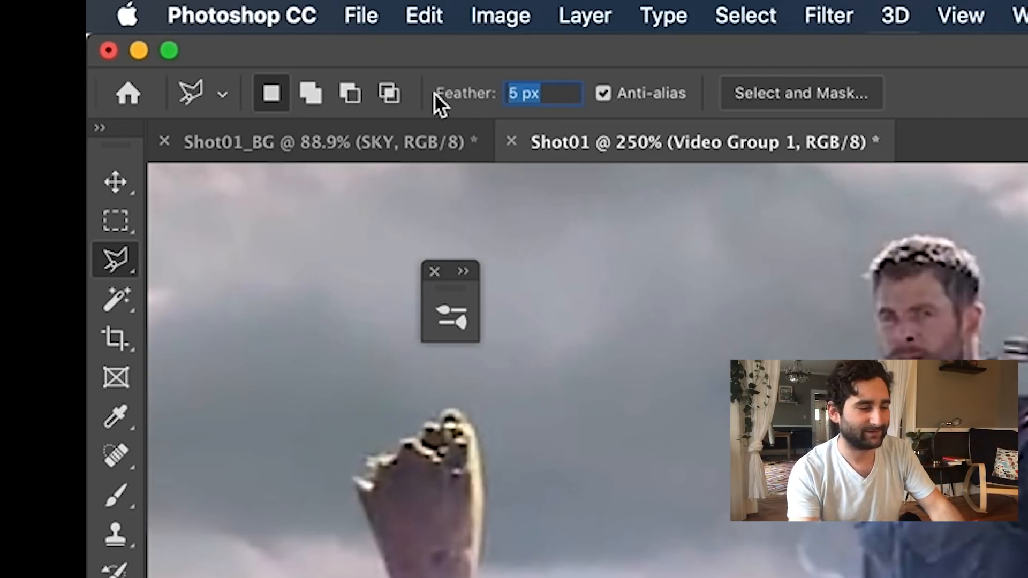
text(1)
key(Return)
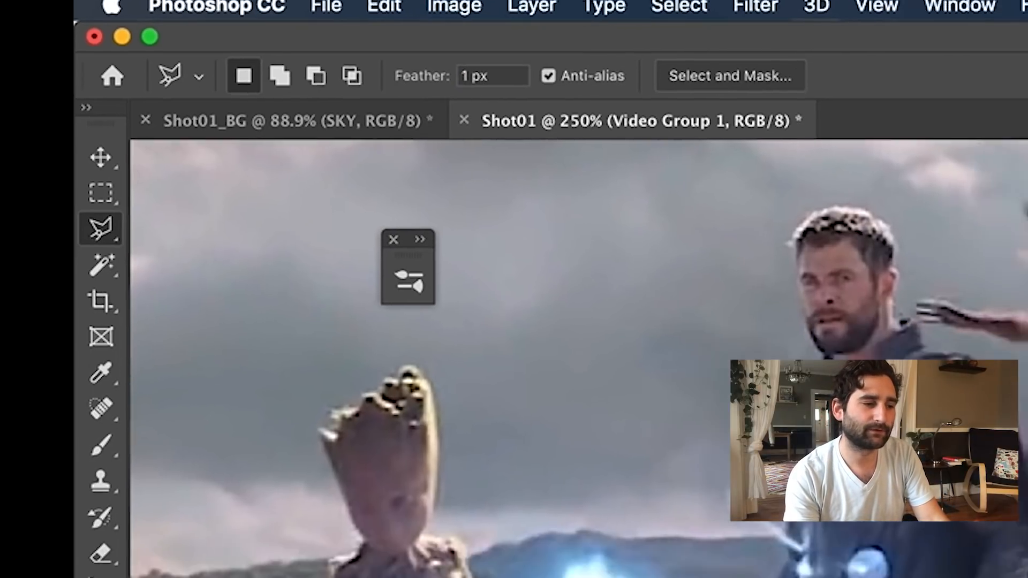
Step: Start a Polygonal Lasso selection along the outer edge of Thor's cape, tracing down towards its hem
click(870, 509)
click(620, 388)
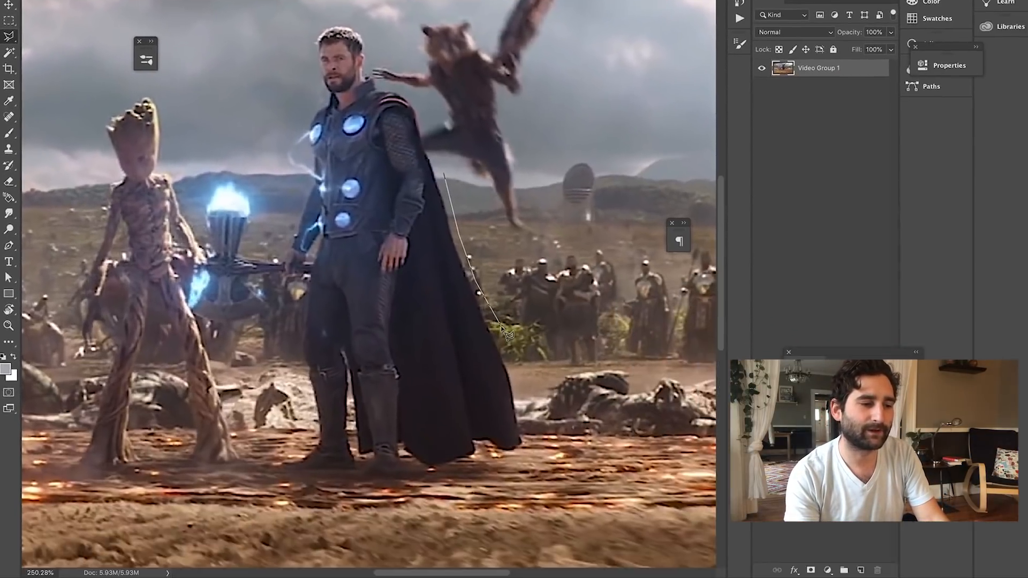
click(500, 326)
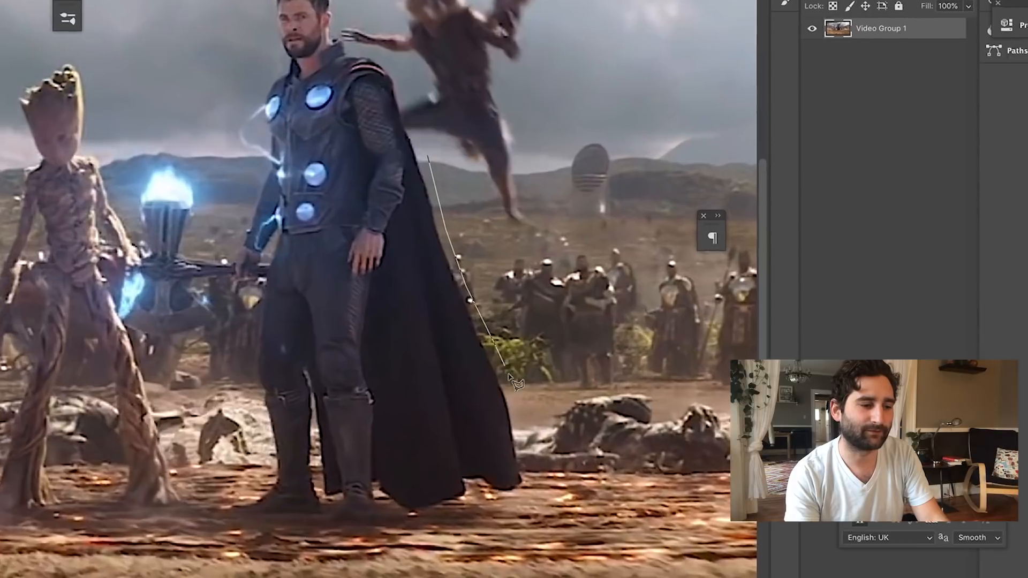
click(514, 373)
click(526, 434)
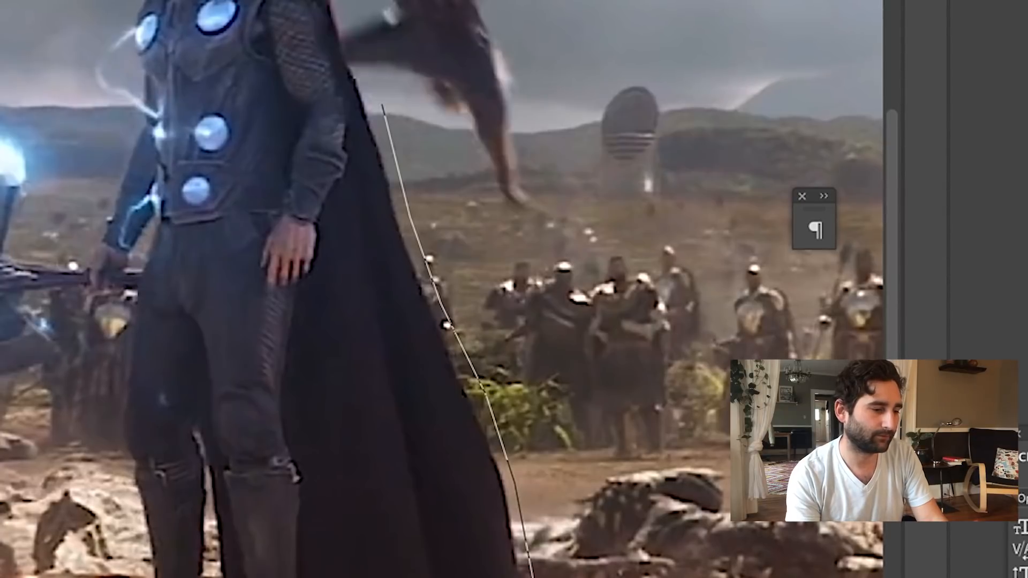
scroll(442, 289, left, 5)
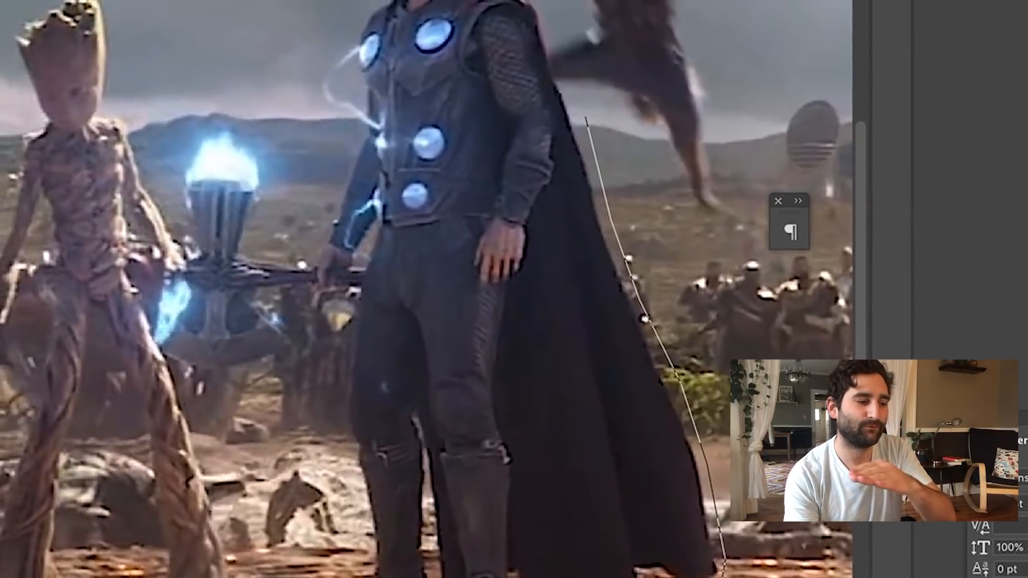
Step: Continue the Polygonal Lasso outline up Groot's outer leg, around his hand and up along his outer arm
click(51, 409)
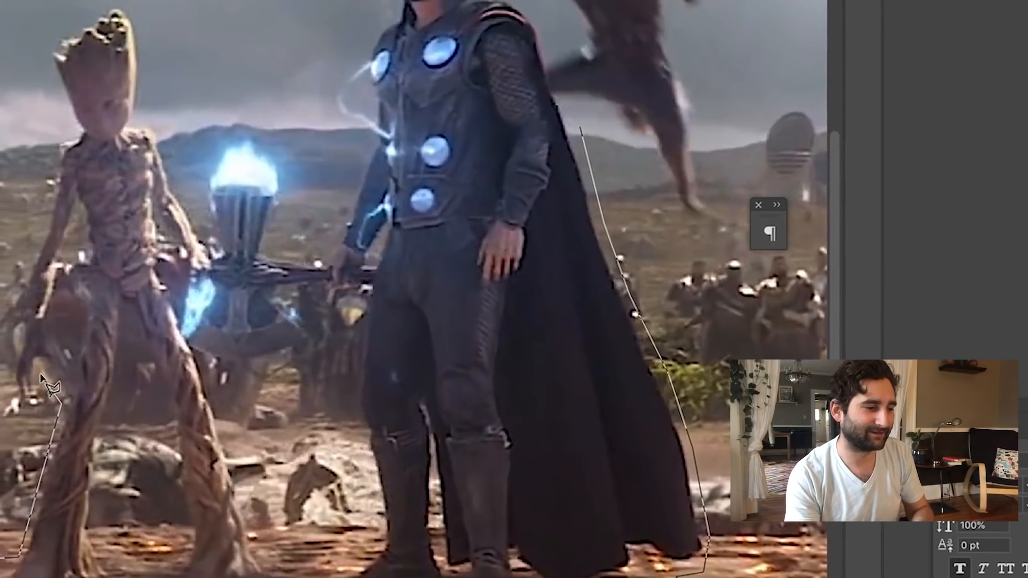
click(30, 378)
click(51, 396)
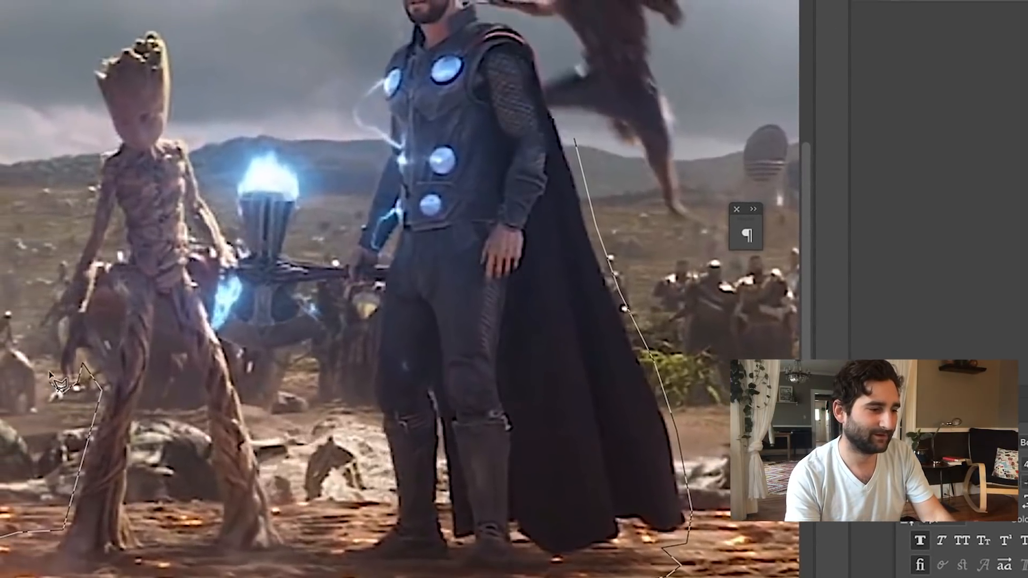
click(38, 385)
click(39, 312)
click(57, 269)
click(122, 194)
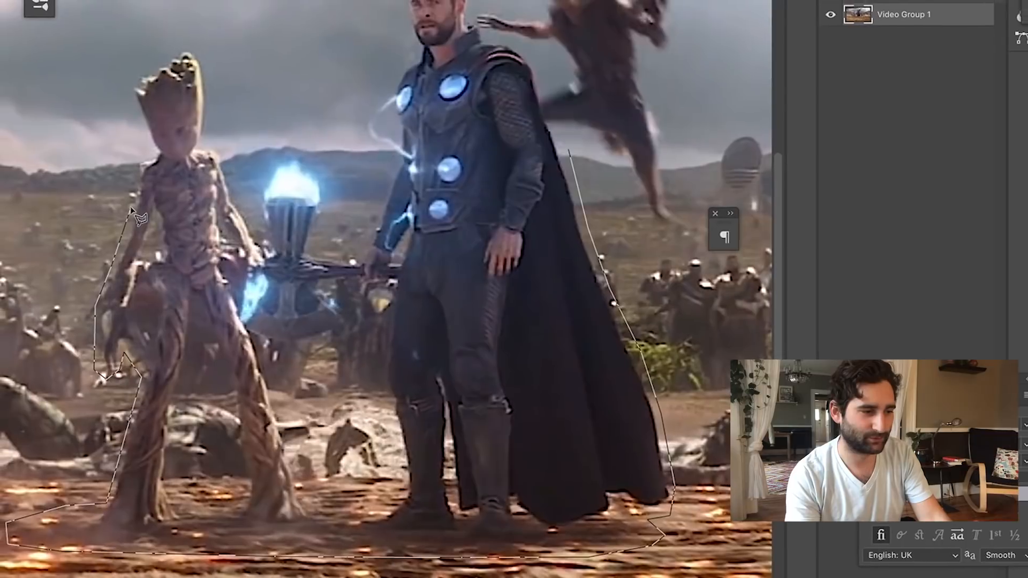
Step: Carry the lasso outline from Groot's outer shoulder over his head and down to the shoulder facing Thor
click(126, 162)
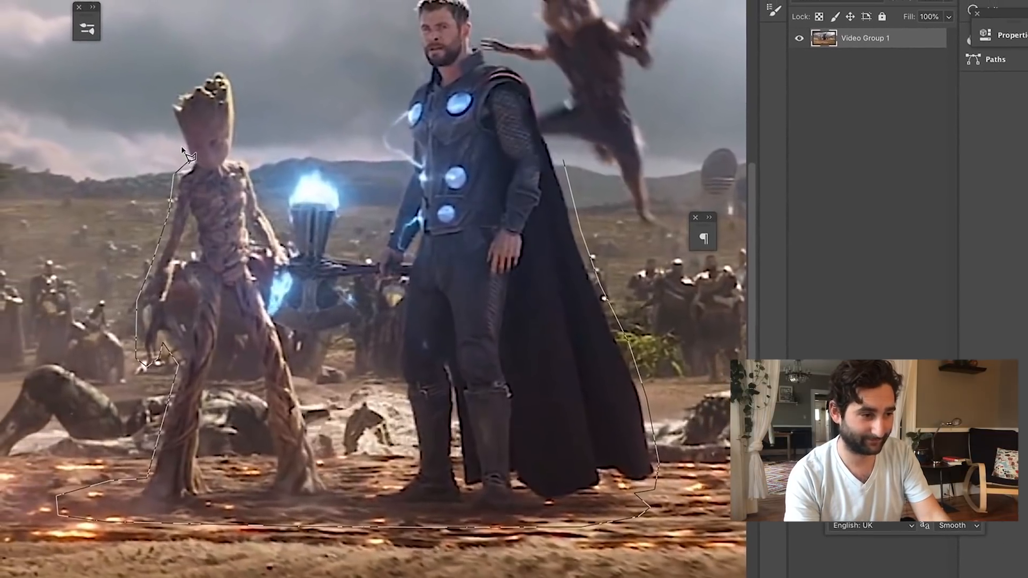
click(159, 101)
click(178, 76)
click(231, 77)
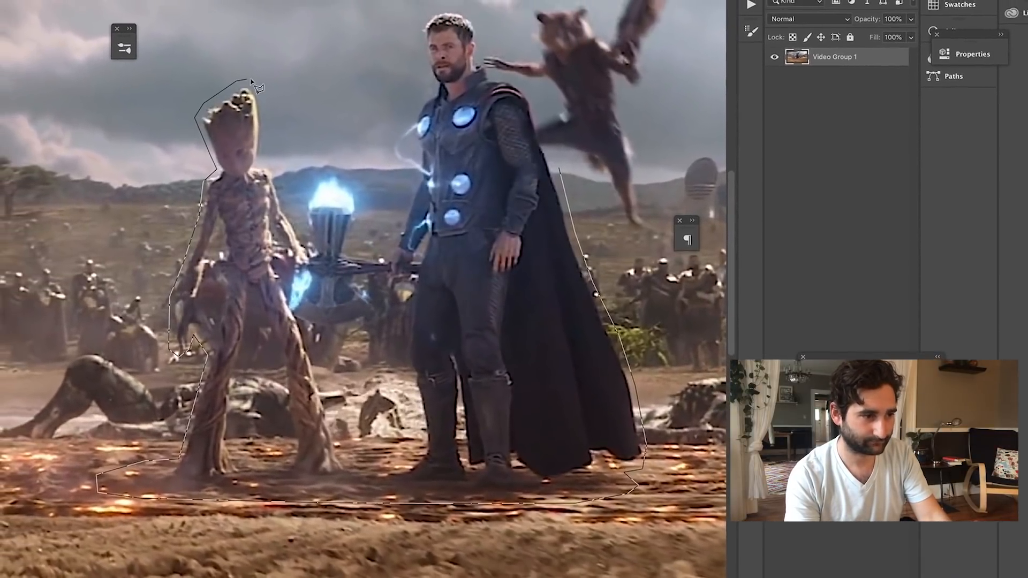
click(257, 77)
click(263, 102)
click(276, 165)
click(288, 176)
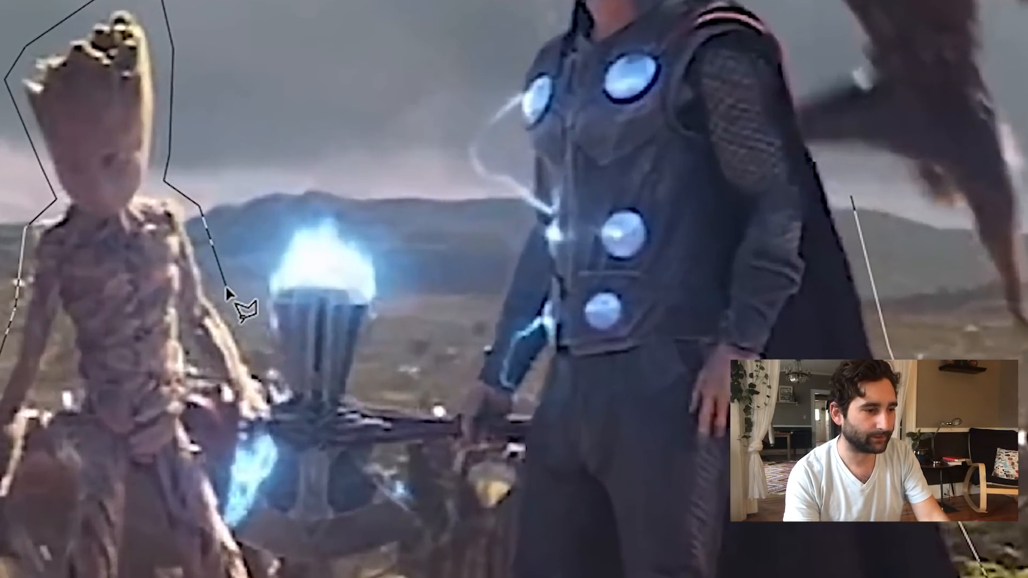
Step: Trace the lasso down Groot's inner arm and around the glowing axe head, including its blue flame, to the handle
click(227, 287)
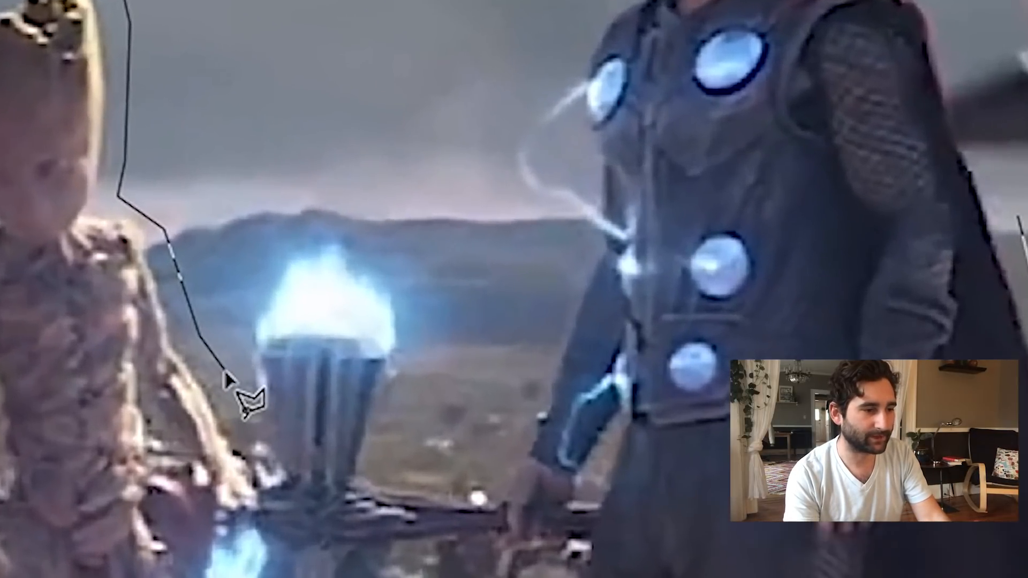
click(246, 310)
click(248, 238)
click(275, 189)
click(175, 96)
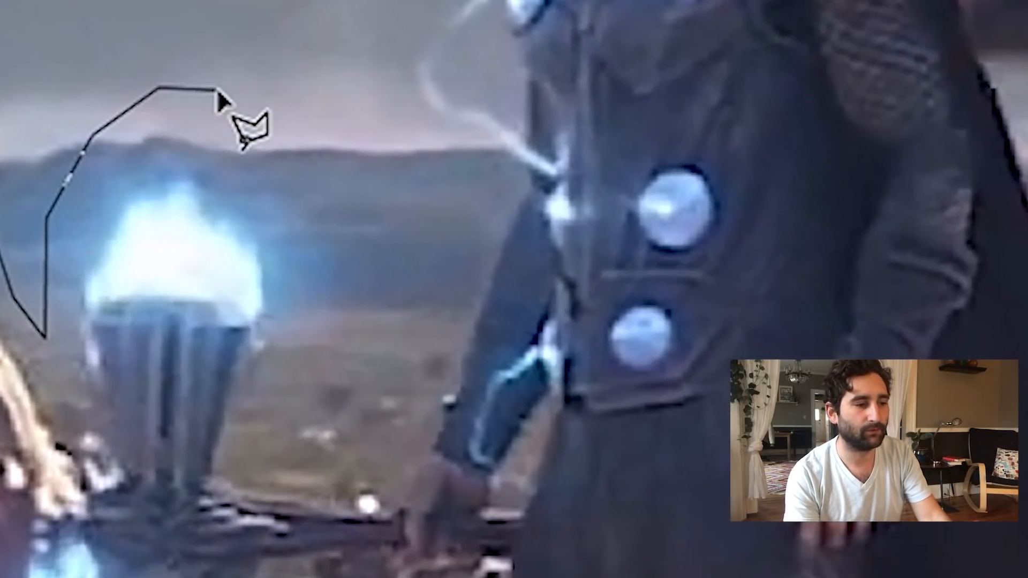
click(250, 103)
click(308, 159)
click(342, 241)
click(348, 302)
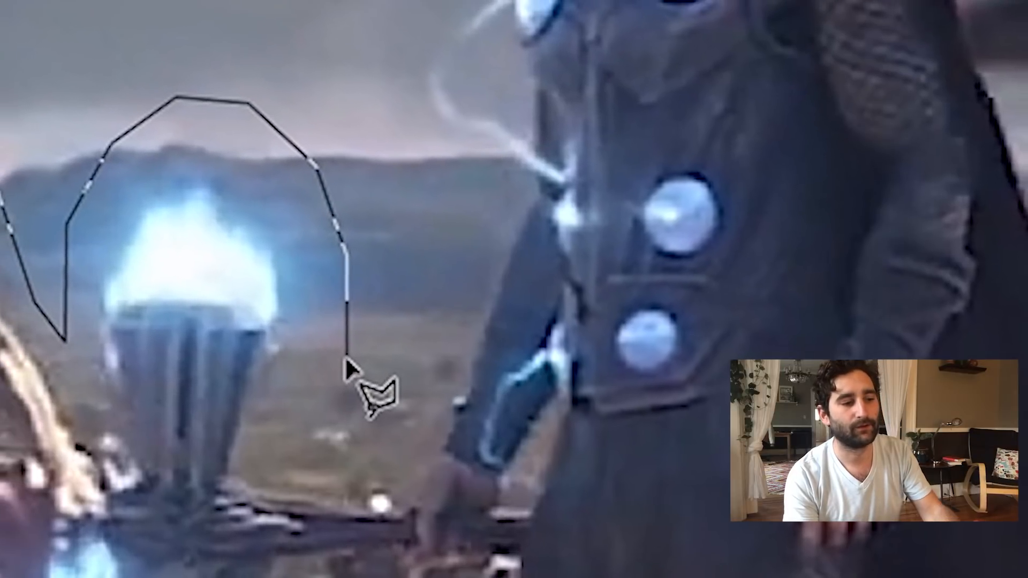
click(336, 362)
click(272, 458)
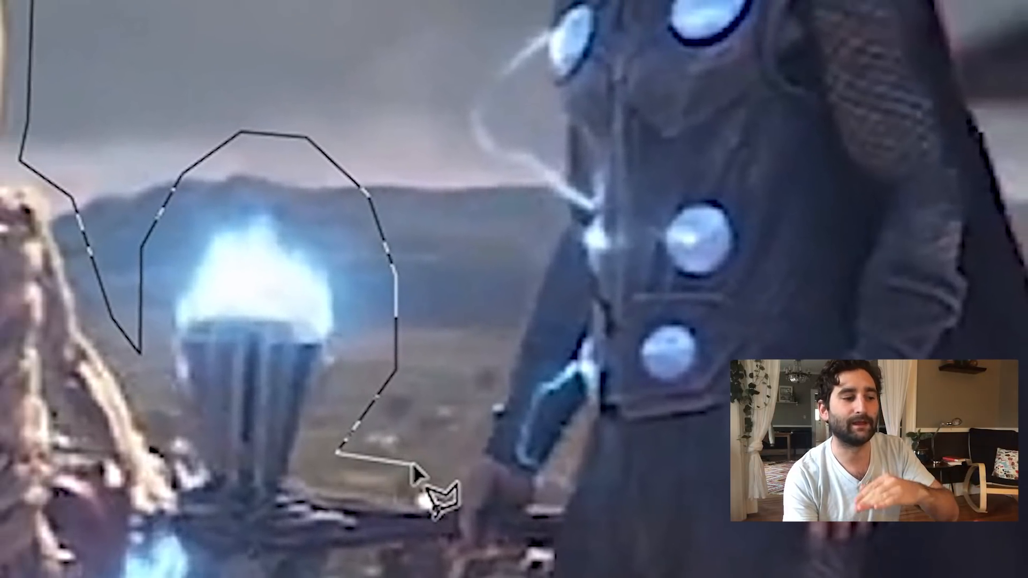
Step: Extend the lasso along the axe handle and up the outside of Thor's axe arm to his shoulder
click(412, 465)
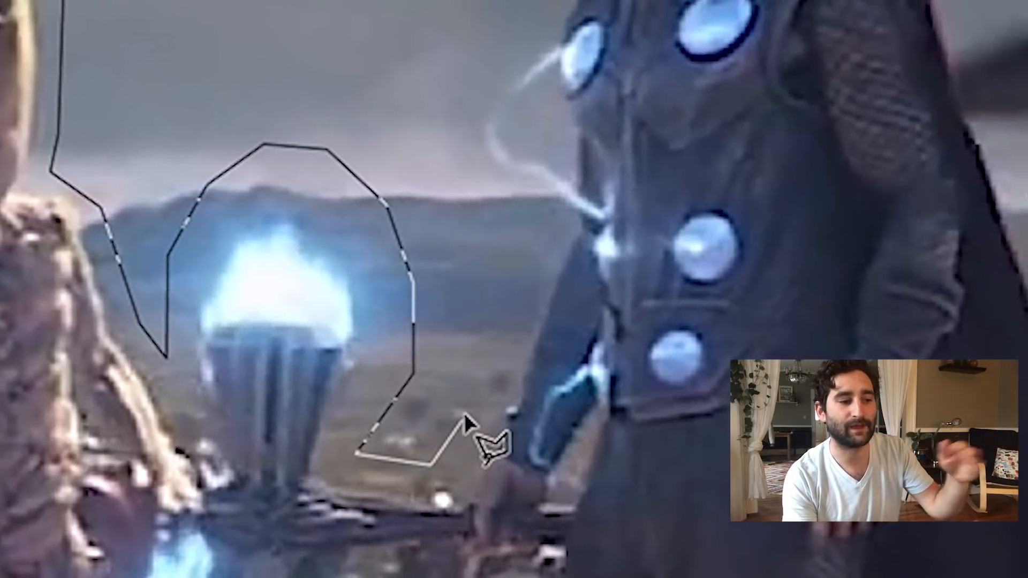
click(526, 249)
click(586, 156)
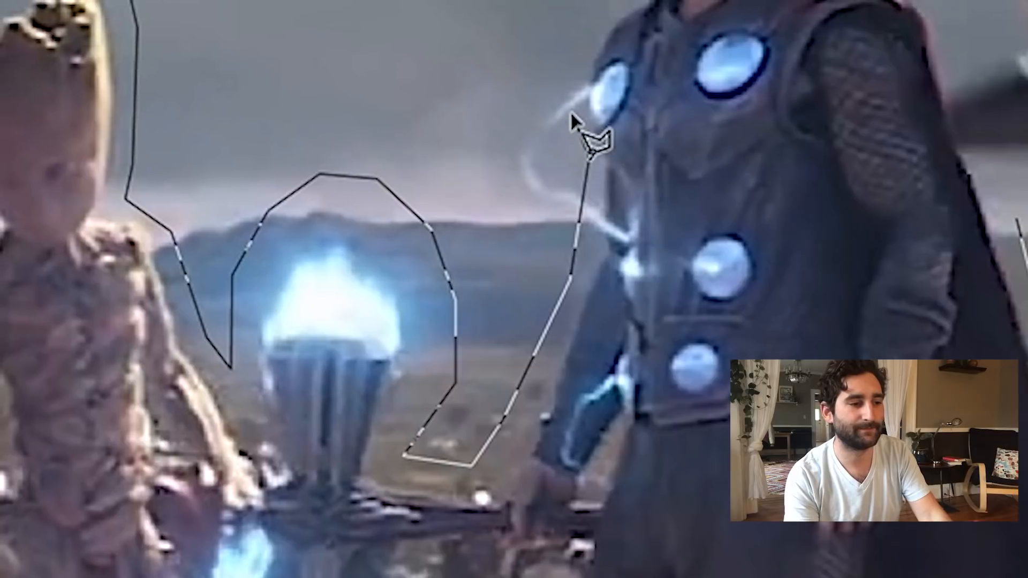
click(567, 100)
click(569, 15)
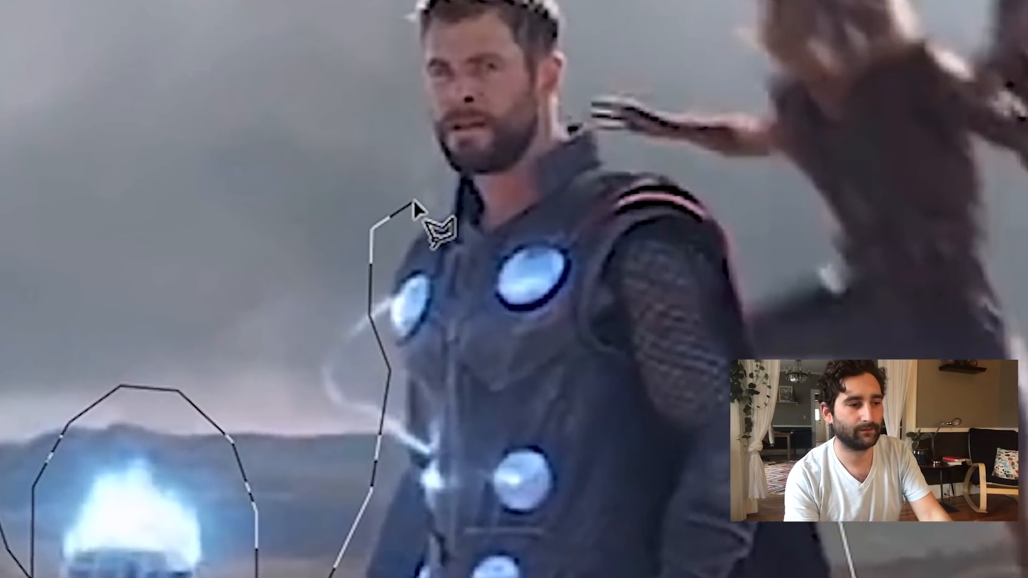
click(413, 202)
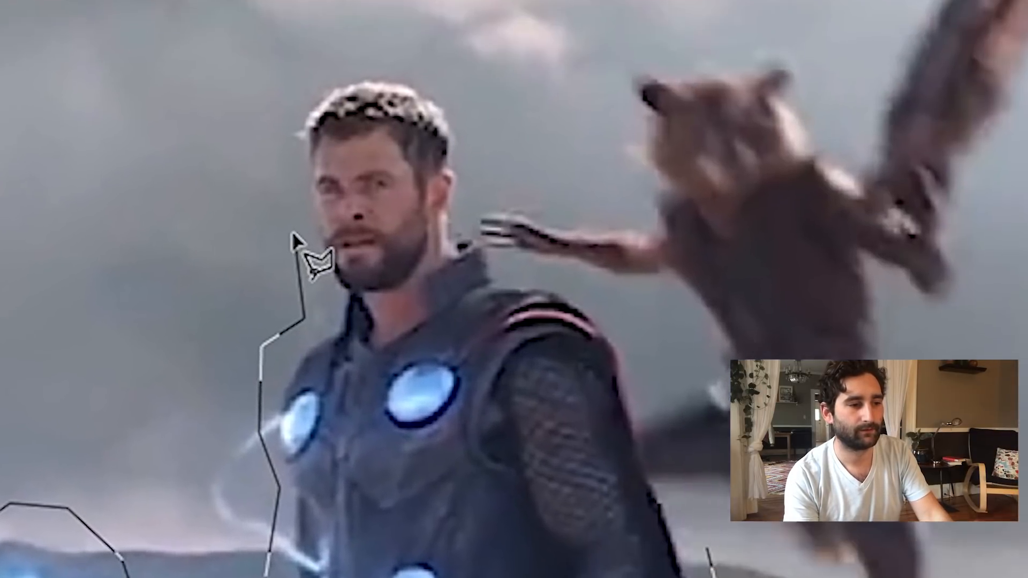
Step: Outline Thor's head with the lasso, leaving a small margin around his hair
click(404, 117)
click(383, 39)
click(230, 162)
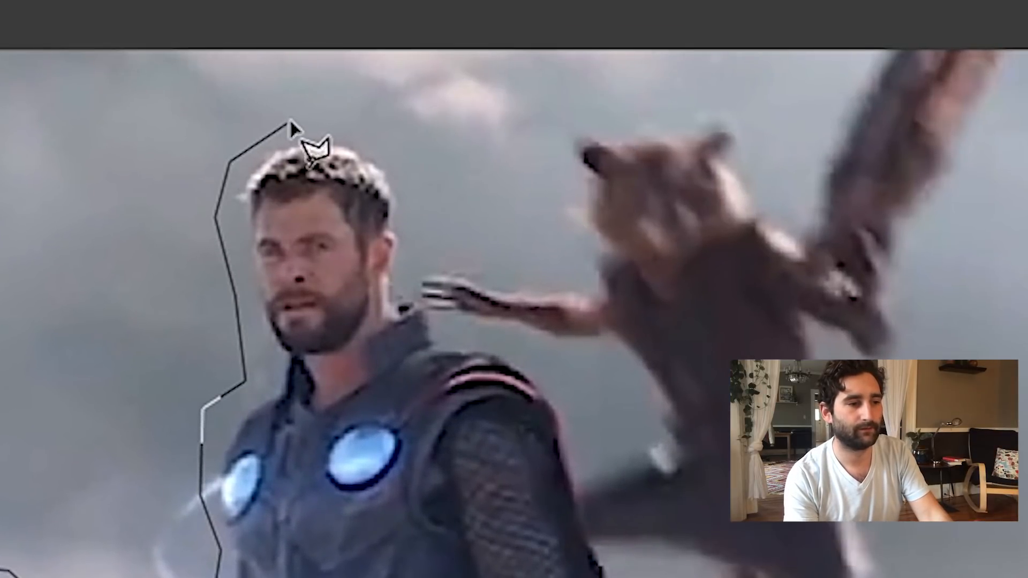
click(292, 121)
click(379, 120)
click(432, 169)
click(438, 219)
Step: Continue the lasso from Thor's neck around the raccoon's outstretched hand, over its head and around the tip of its gun
click(554, 261)
click(534, 159)
click(565, 112)
click(641, 112)
click(741, 100)
click(767, 147)
click(799, 151)
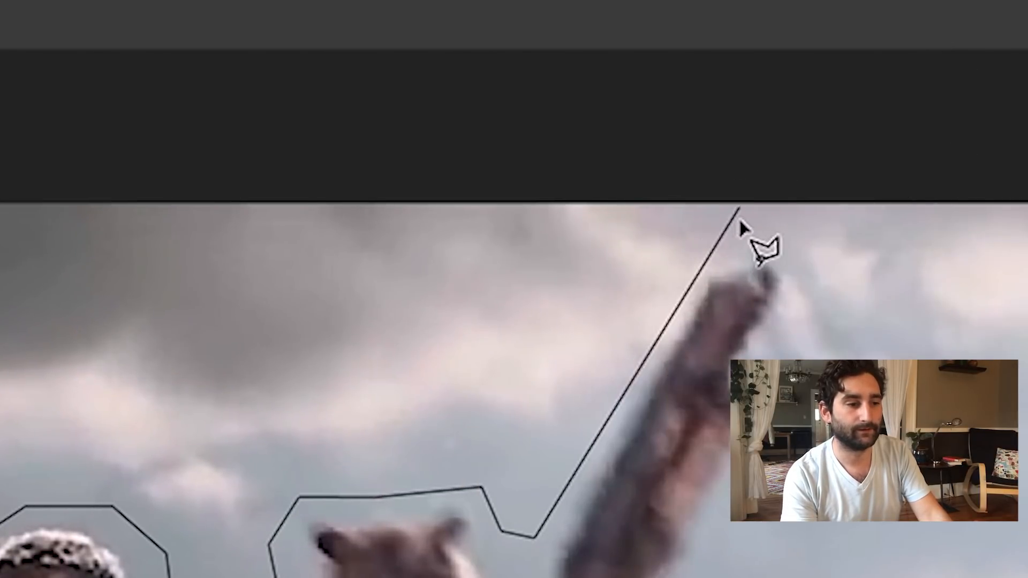
click(690, 270)
click(738, 244)
click(783, 248)
click(795, 284)
Step: Trace the lasso down the raccoon's far side, around its legs and back to Thor's cape, closing the selection
click(775, 342)
click(787, 418)
click(658, 396)
click(640, 518)
click(580, 202)
click(625, 281)
click(643, 397)
click(691, 516)
click(672, 556)
click(573, 557)
click(517, 417)
double_click(424, 352)
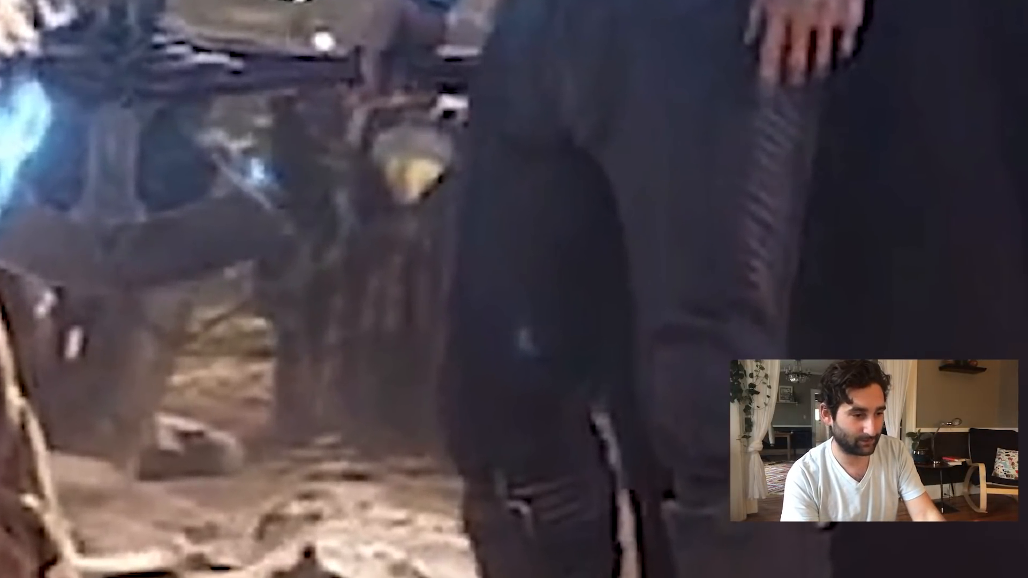
Step: Subtract the background gap between Groot's inner leg, the underside of the axe and Thor's leg from the selection
click(397, 396)
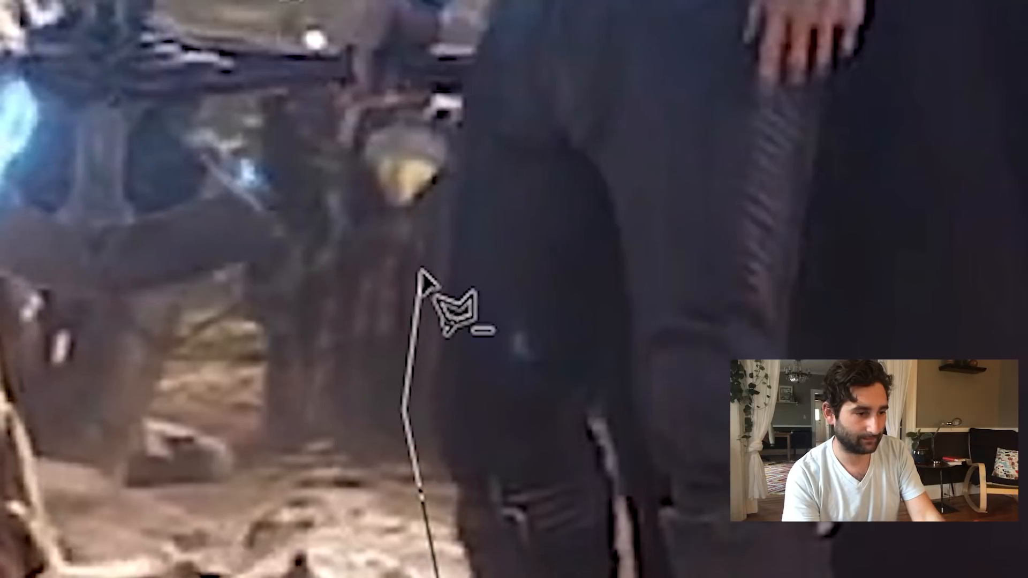
click(423, 262)
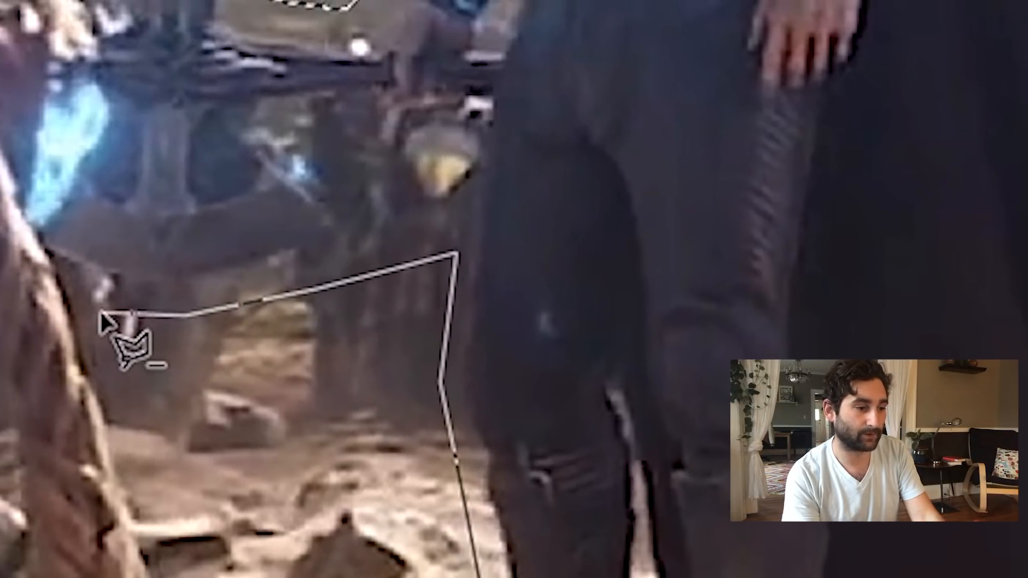
click(108, 320)
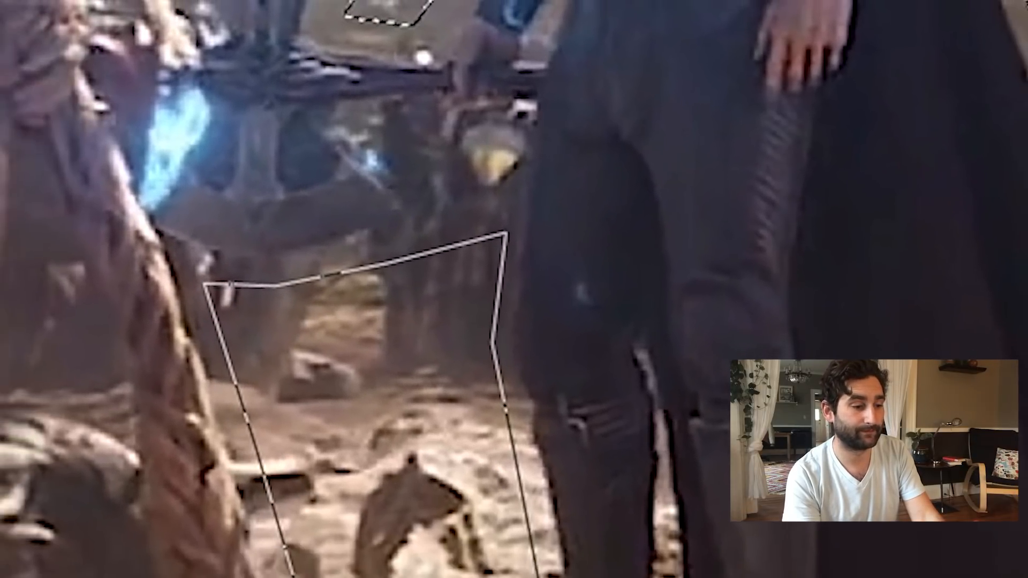
click(476, 501)
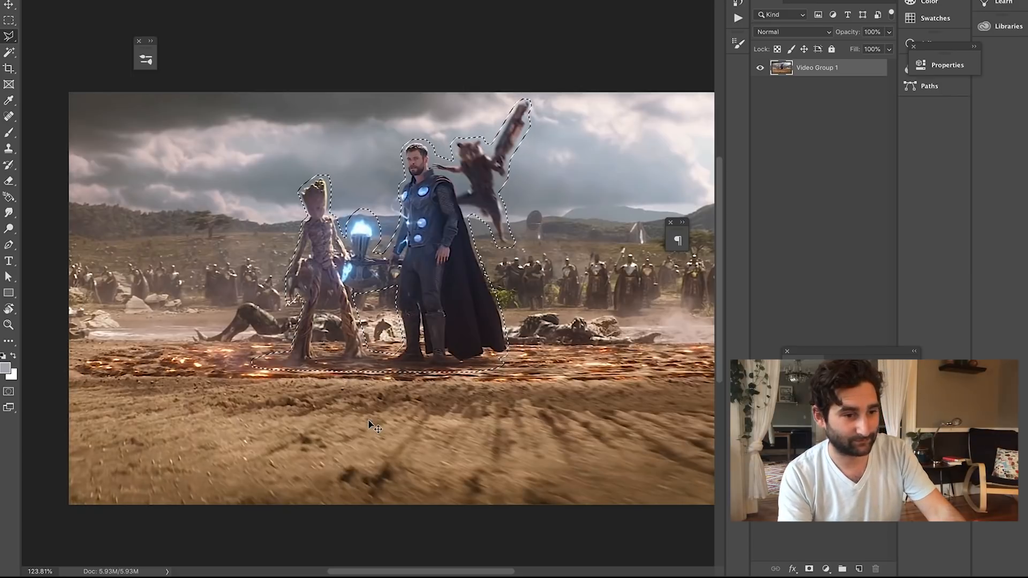
Step: Copy the selected characters to a new layer and name it REFERENCE
key(ctrl+j)
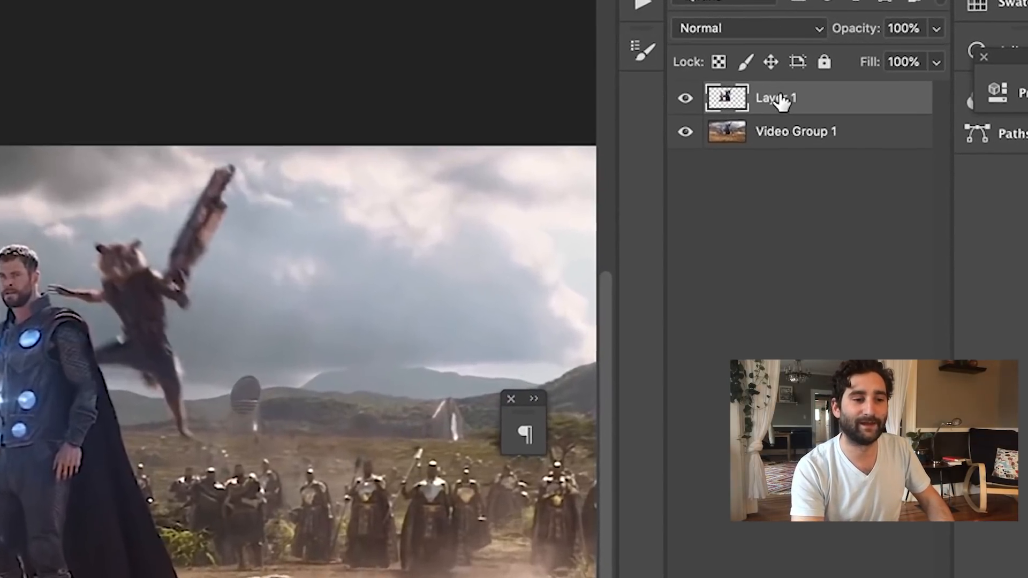
double_click(807, 66)
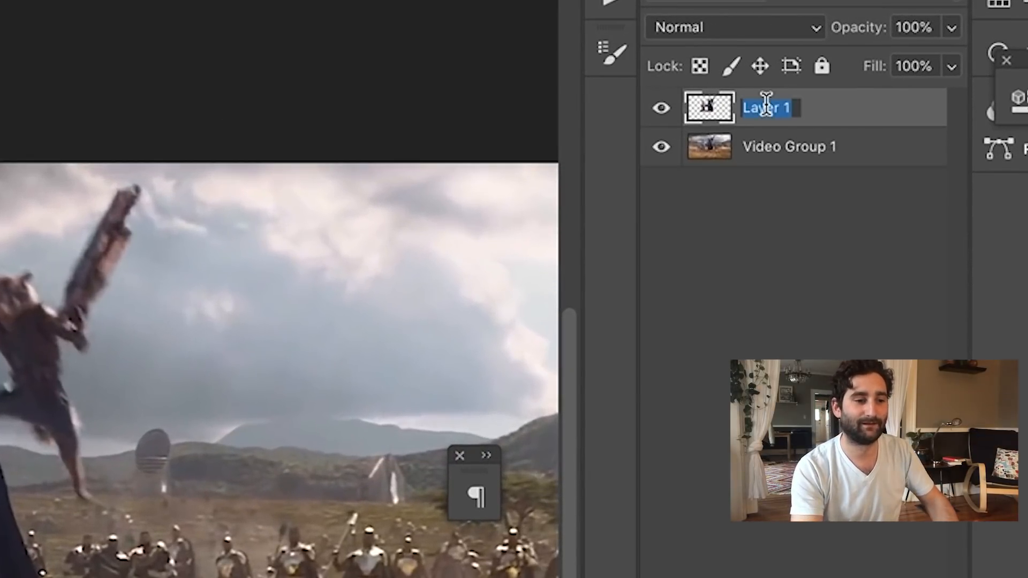
text(REFERENCE)
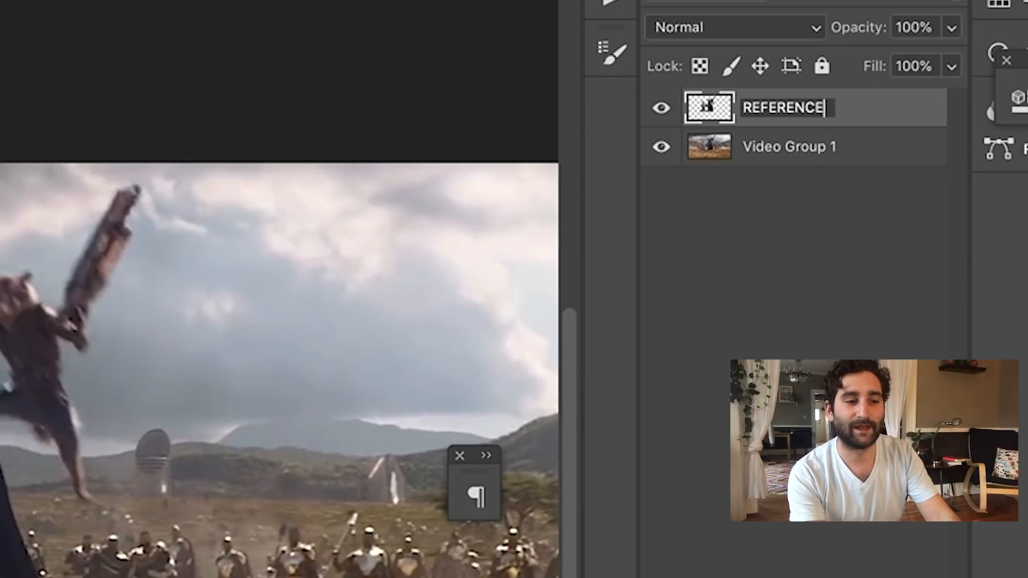
key(Return)
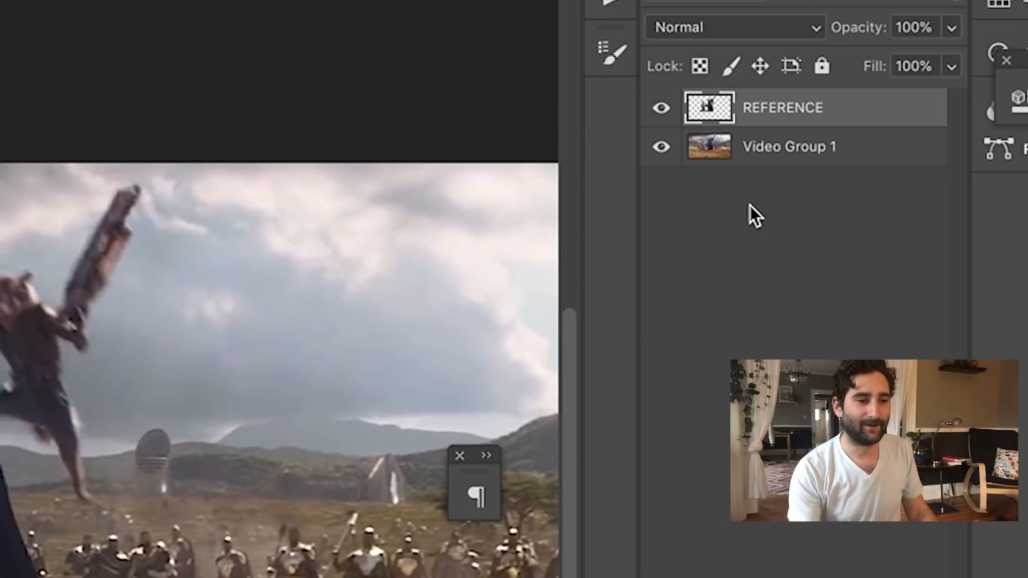
Step: Load the REFERENCE layer's outline as a selection and hide that layer
drag(710, 124, 709, 115)
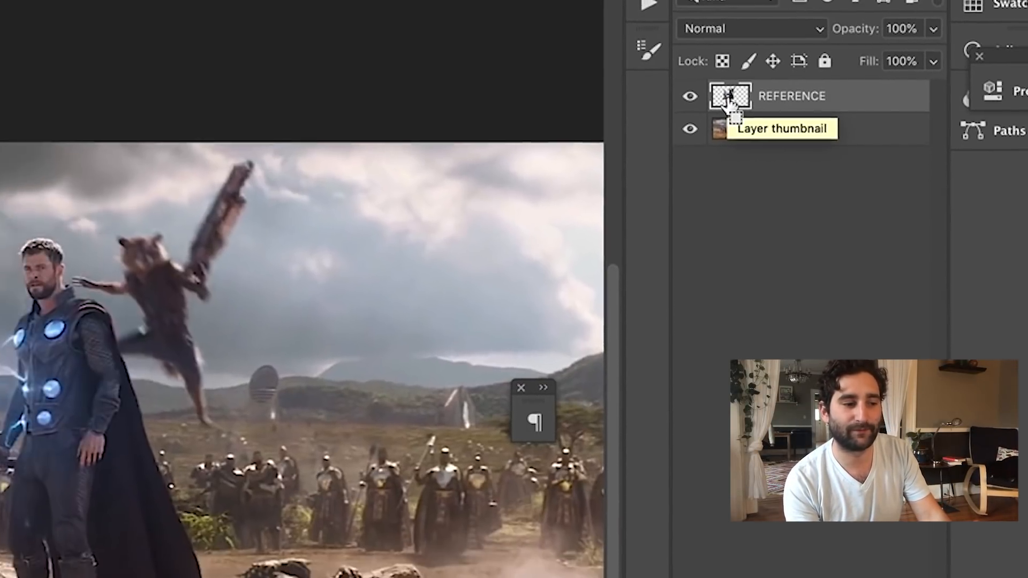
super+click(709, 109)
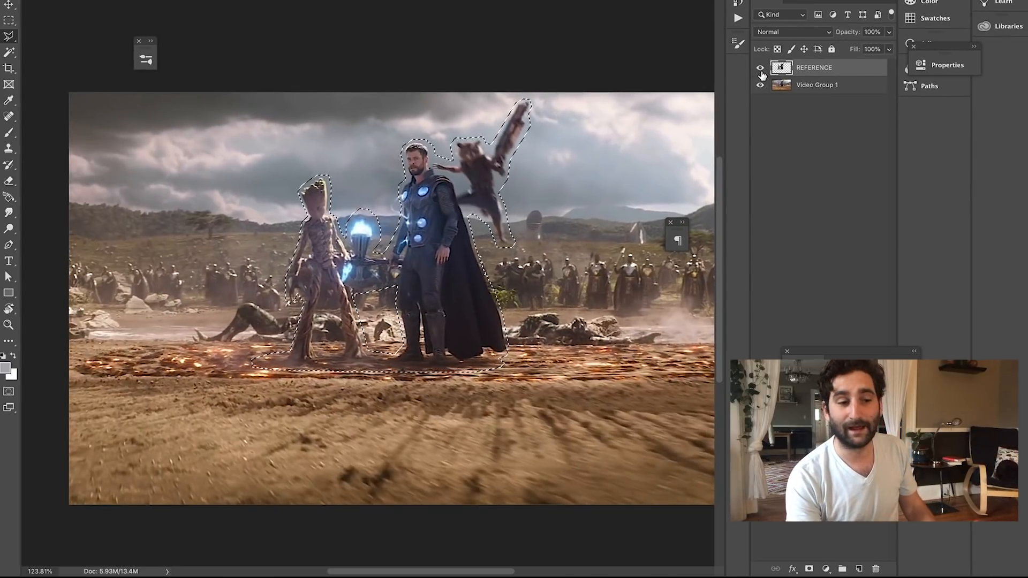
click(760, 69)
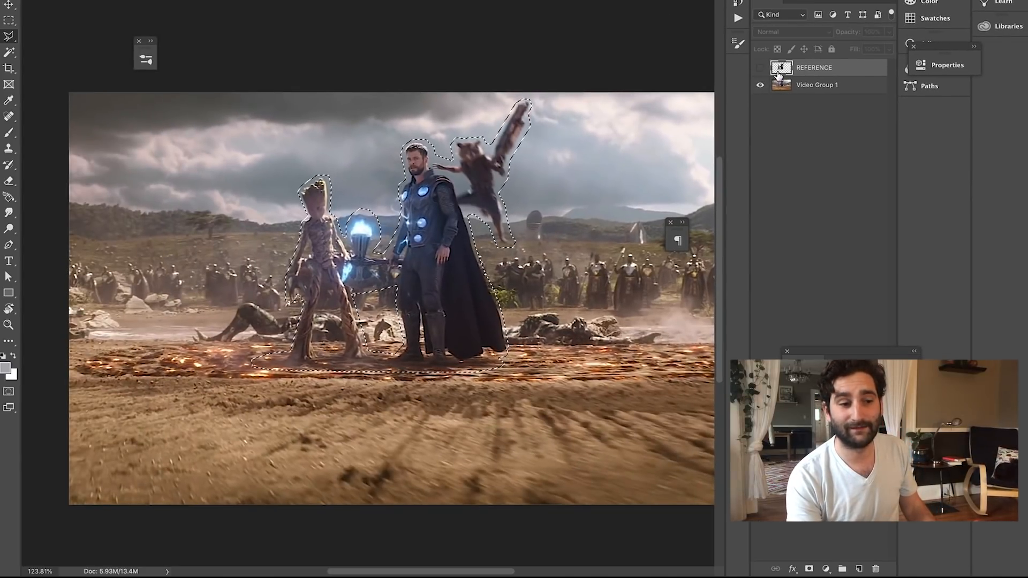
Step: Fill the selection on Video Group 1 using Content-Aware with Color Adaptation, Normal mode and 100% opacity, and deselect
click(820, 87)
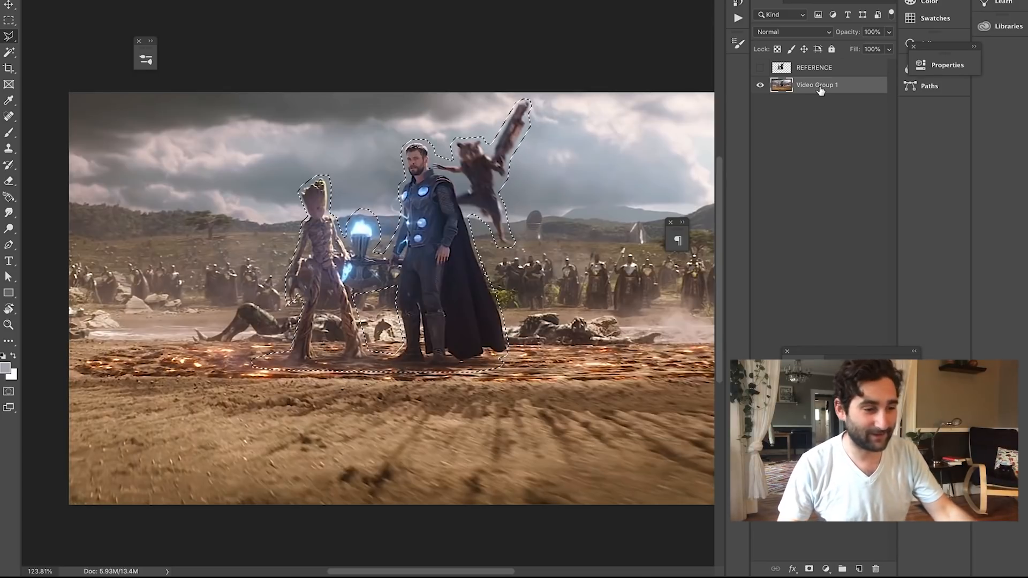
key(shift+BackSpace)
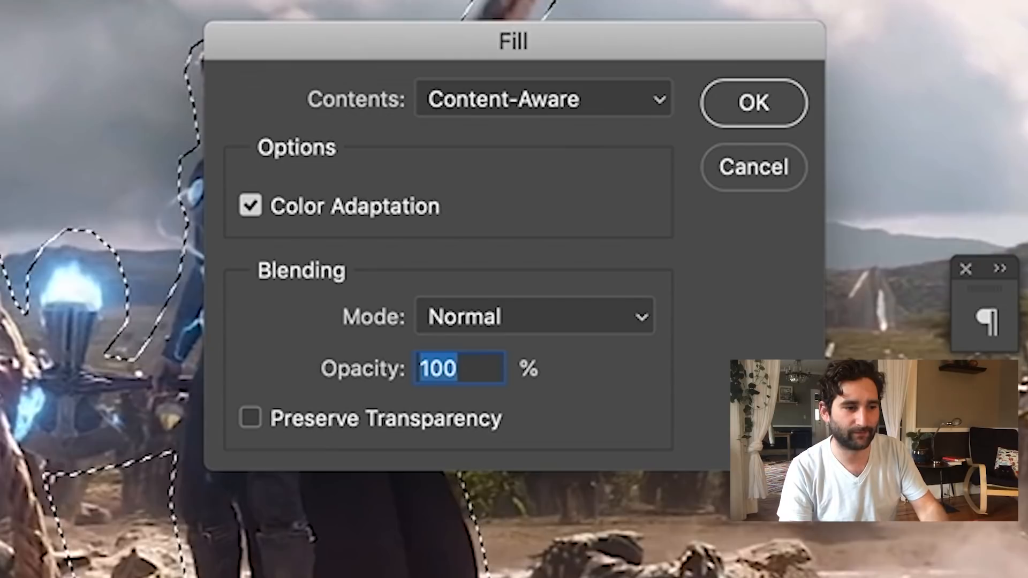
click(489, 109)
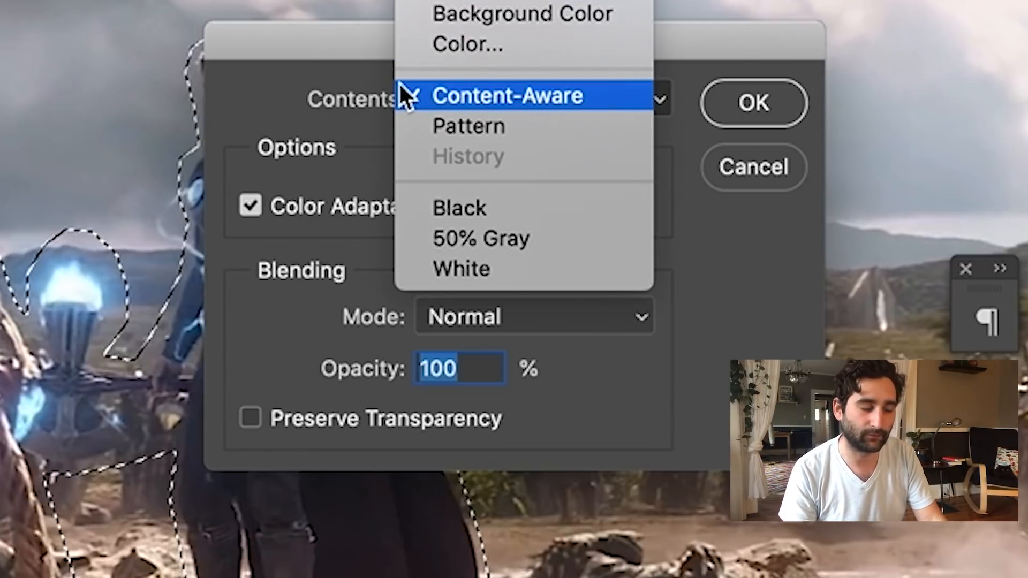
click(491, 89)
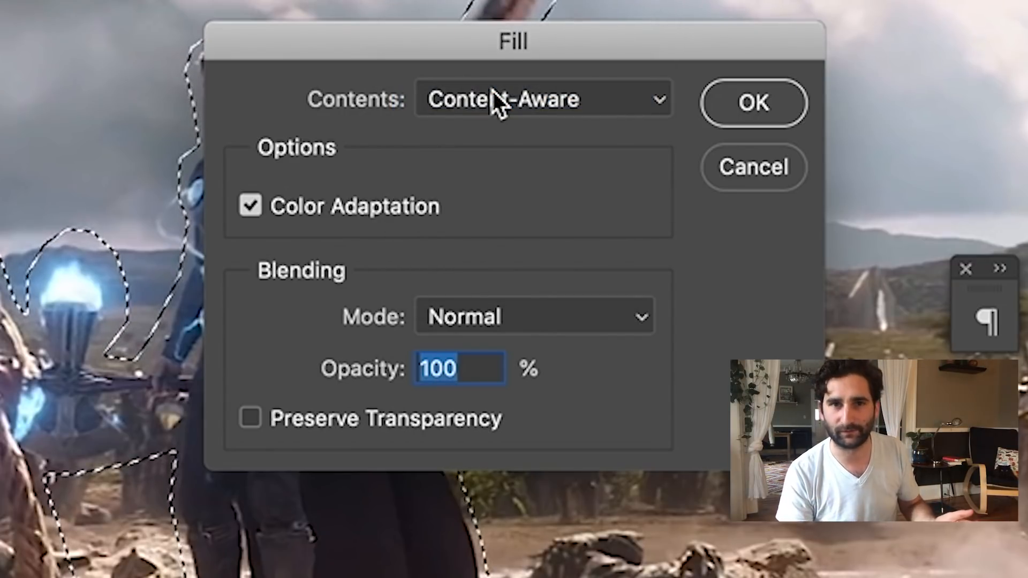
click(735, 86)
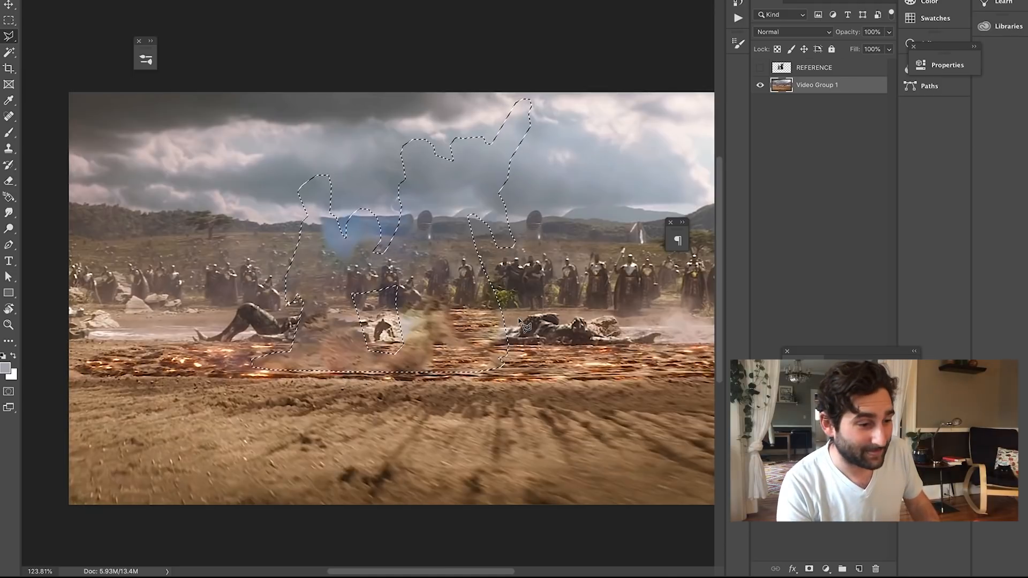
scroll(522, 323, down, 3)
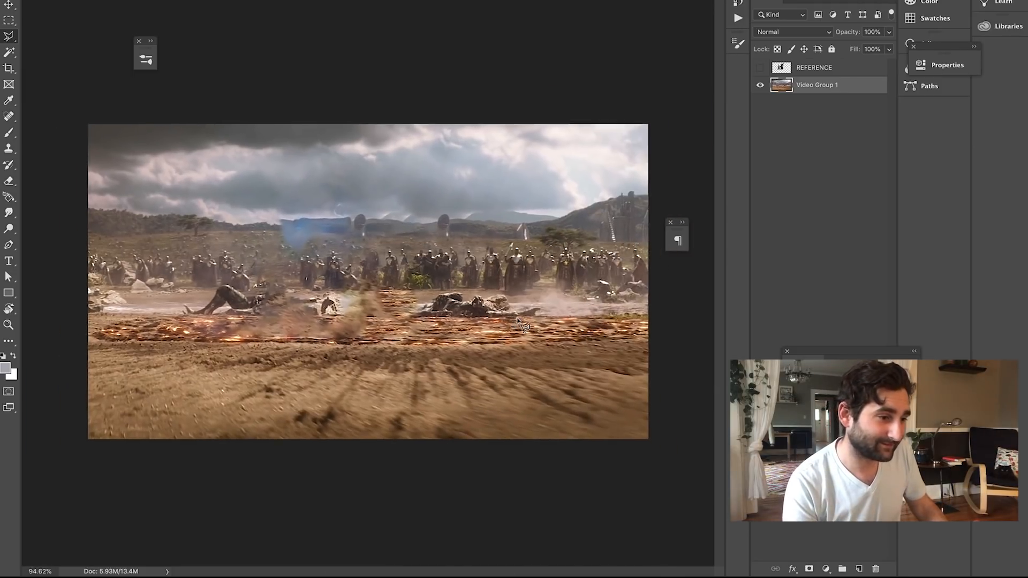
scroll(522, 324, up, 4)
scroll(522, 324, down, 3)
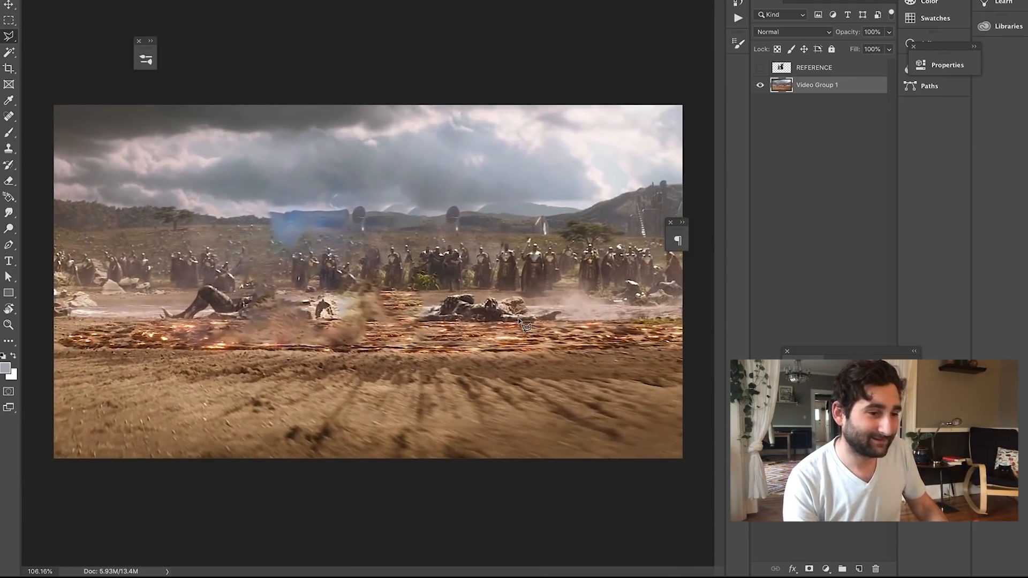
Step: Clone field texture over the lower tip of the blue haze behind the soldiers
scroll(374, 326, up, 3)
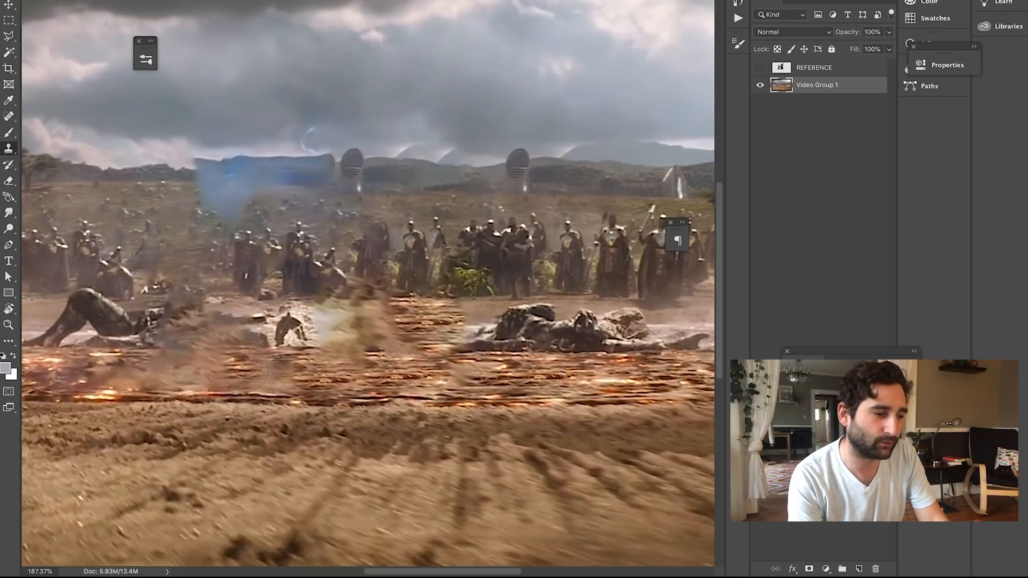
drag(183, 374, 228, 364)
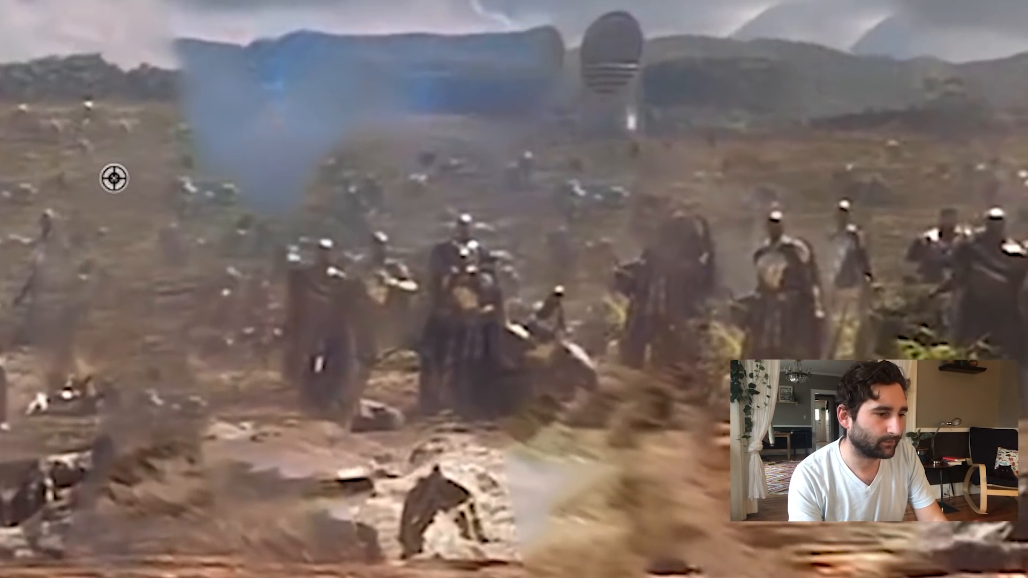
alt+click(112, 178)
drag(234, 284, 280, 280)
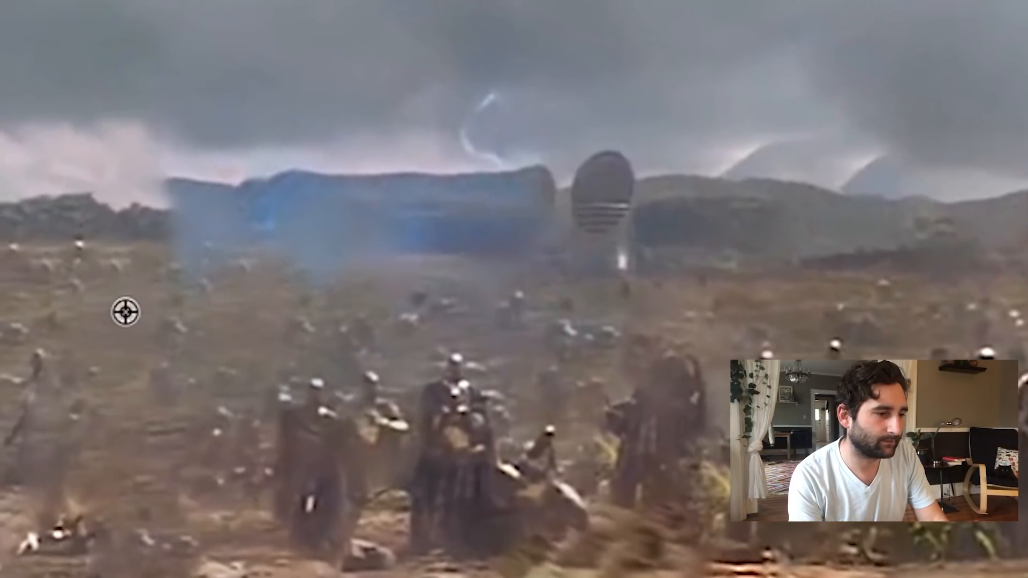
Step: Extend the cloned grass over the lower edge of the blue haze below the distant hills
alt+click(124, 279)
drag(74, 251, 66, 450)
drag(83, 497, 83, 562)
drag(142, 360, 70, 354)
alt+click(229, 340)
mouse_move(308, 289)
mouse_down()
mouse_move(265, 288)
mouse_move(378, 303)
mouse_up()
alt+click(572, 332)
click(449, 313)
key(ctrl+minus)
mouse_move(426, 406)
mouse_down()
mouse_move(442, 469)
mouse_move(127, 413)
mouse_up()
scroll(353, 373, left, 5)
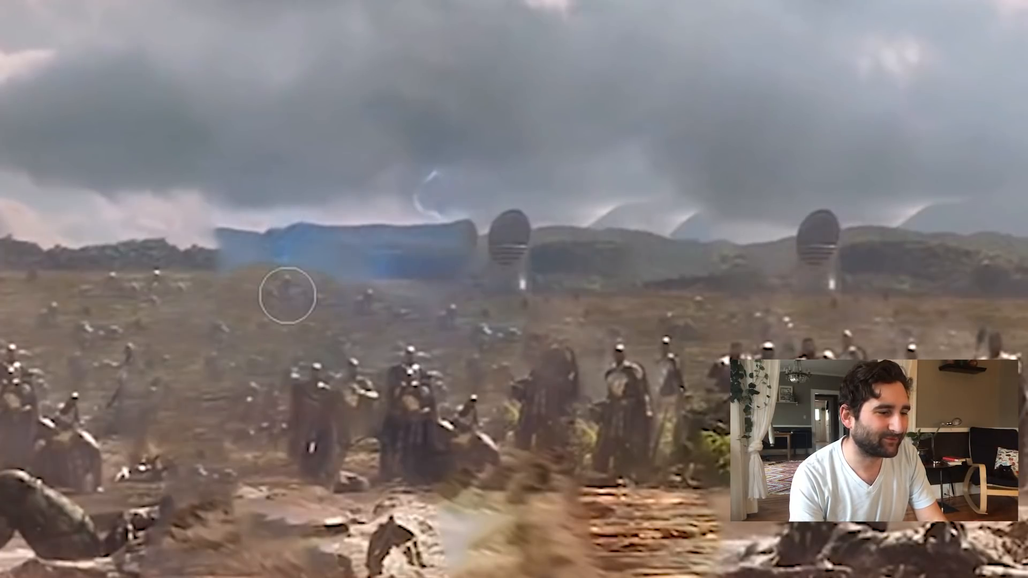
Step: Copy a rectangular patch of hills, sky and field from farther right and place it over the blue haze
key(ctrl+plus)
key(ctrl+plus)
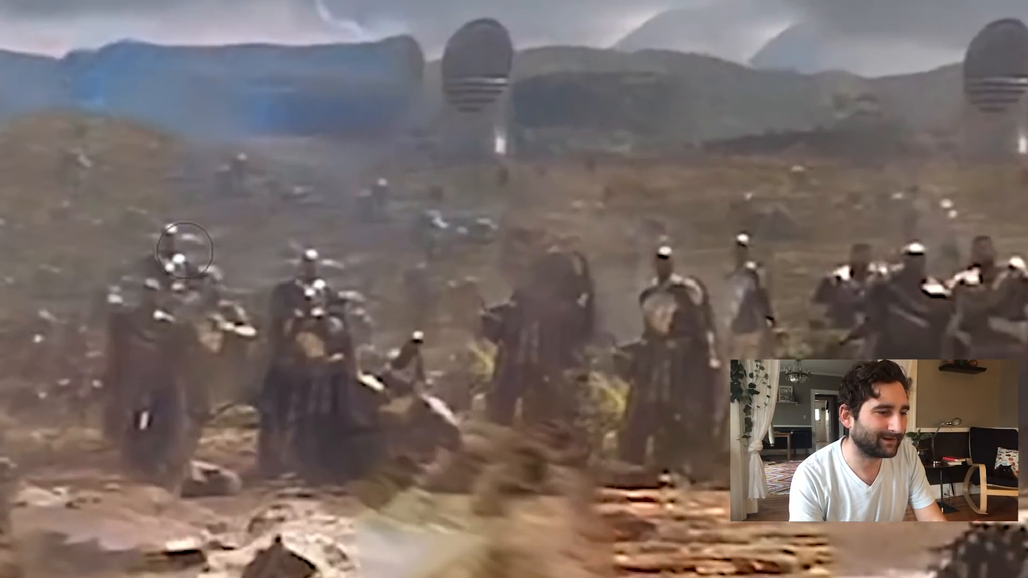
drag(188, 246, 347, 444)
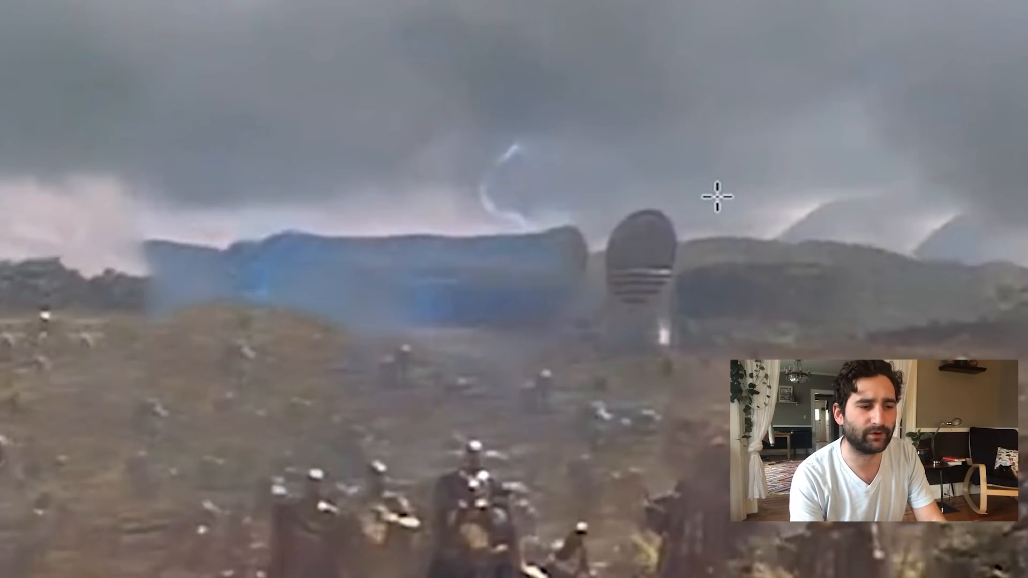
scroll(717, 148, right, 4)
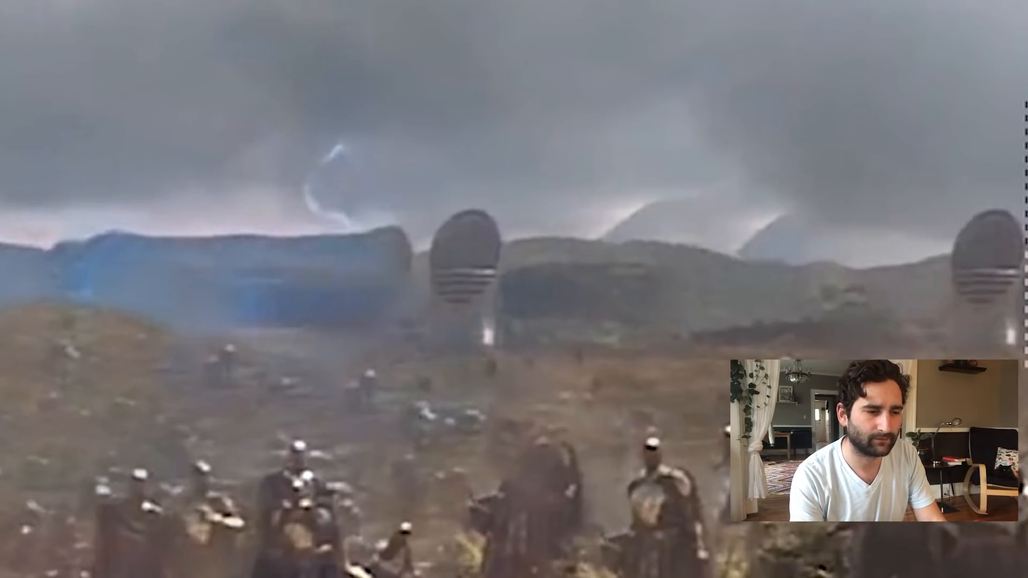
scroll(514, 289, right, 1)
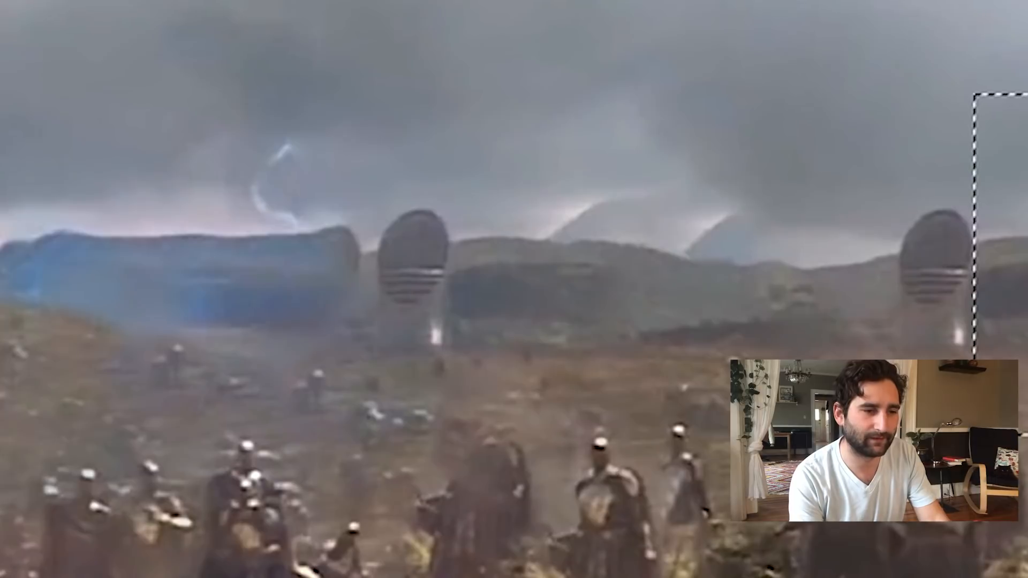
drag(1027, 241, 100, 267)
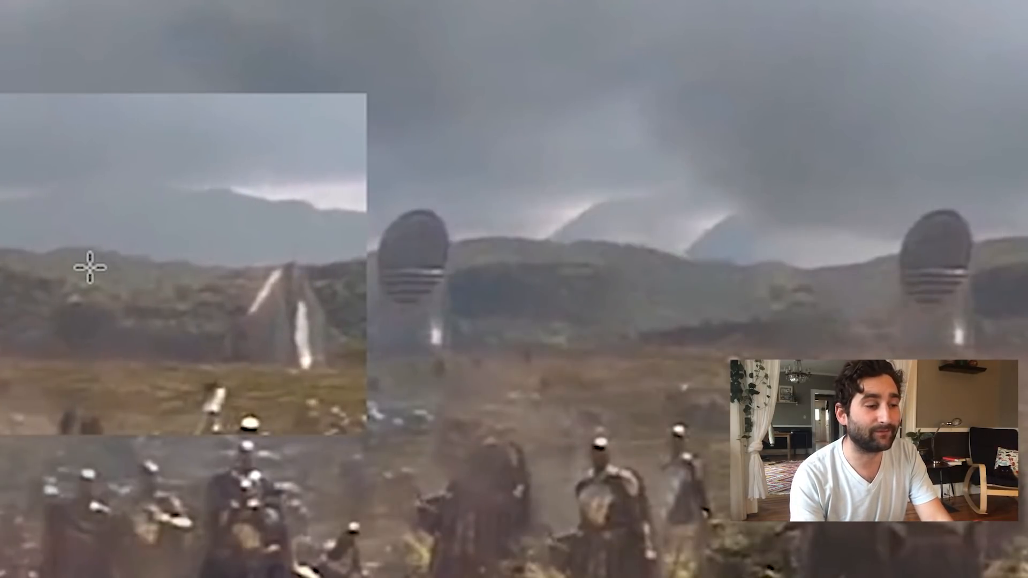
scroll(163, 268, left, 2)
scroll(162, 268, left, 10)
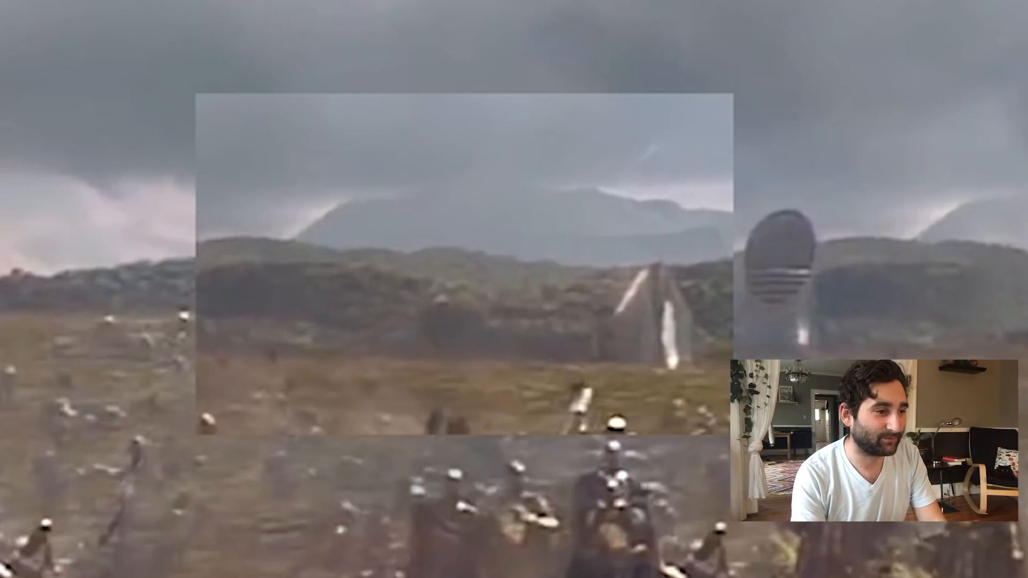
Step: Erase the hard edges of the hill patch to blend it in, and merge it into the background layer
mouse_move(775, 124)
mouse_down()
mouse_move(588, 172)
mouse_move(311, 132)
mouse_move(322, 117)
mouse_up()
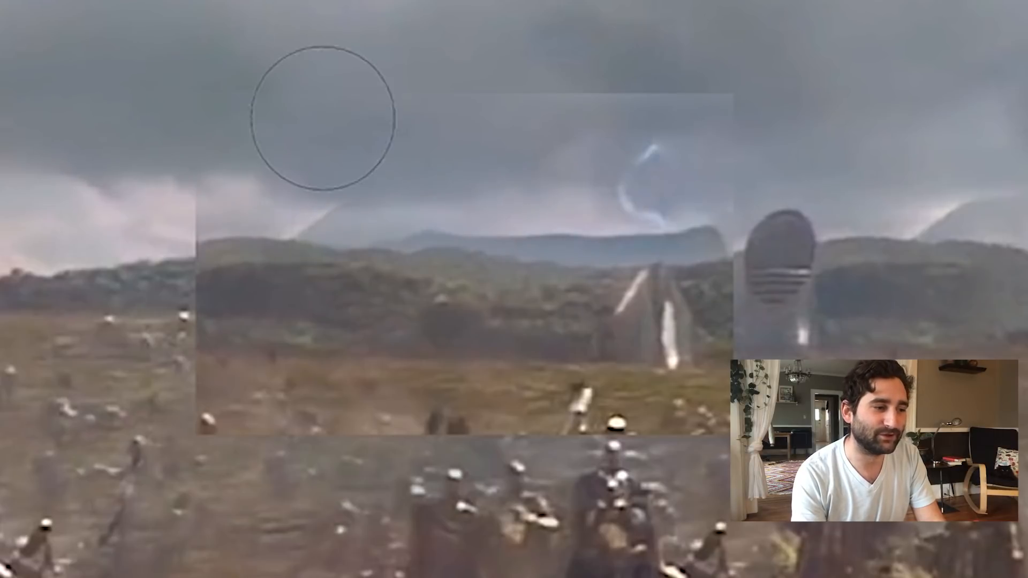
mouse_move(749, 469)
mouse_down()
mouse_move(694, 427)
mouse_move(754, 356)
mouse_move(783, 255)
mouse_move(751, 208)
mouse_move(642, 395)
mouse_move(609, 428)
mouse_move(305, 466)
mouse_move(184, 385)
mouse_move(288, 409)
mouse_move(291, 398)
mouse_move(172, 189)
mouse_move(162, 208)
mouse_up()
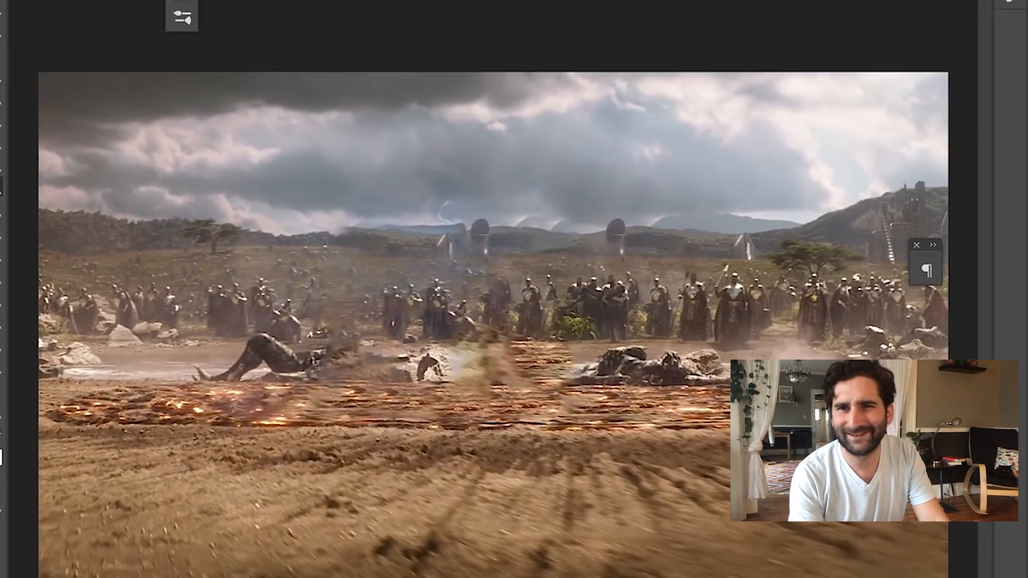
key(super+e)
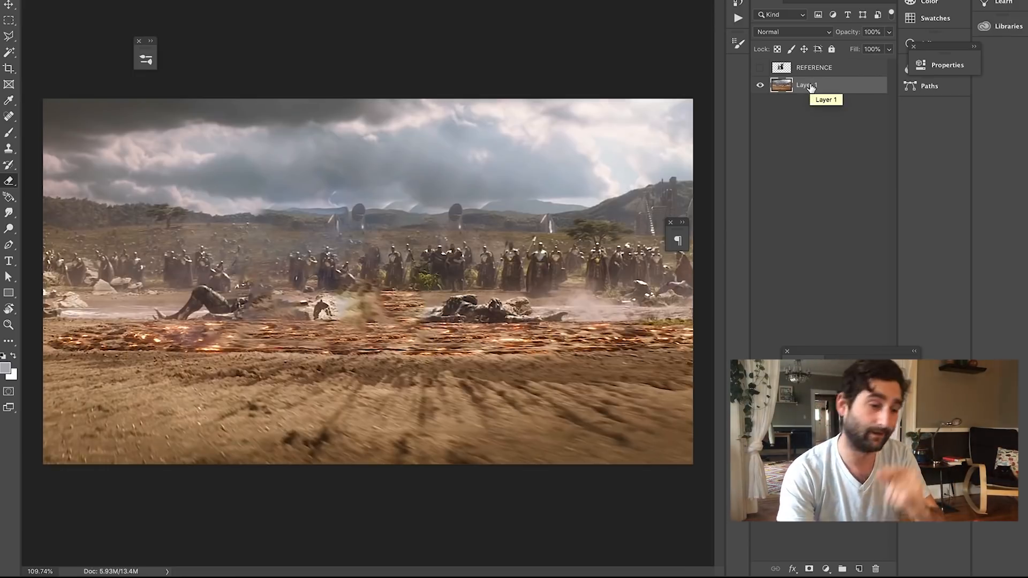
Step: Set the Polygonal Lasso's feather to 5 px
click(9, 35)
scroll(323, 318, down, 3)
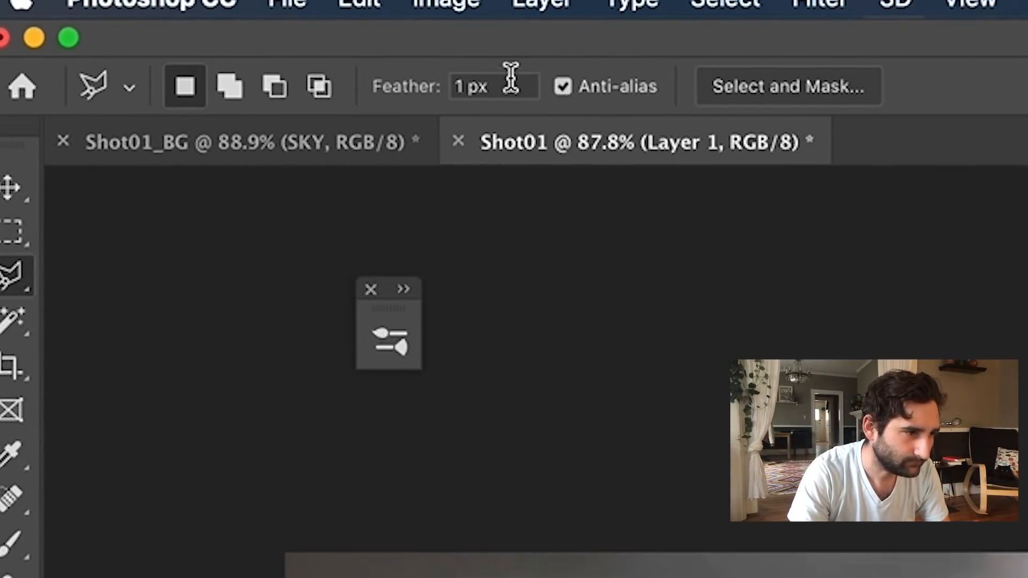
click(511, 86)
text(5)
key(Return)
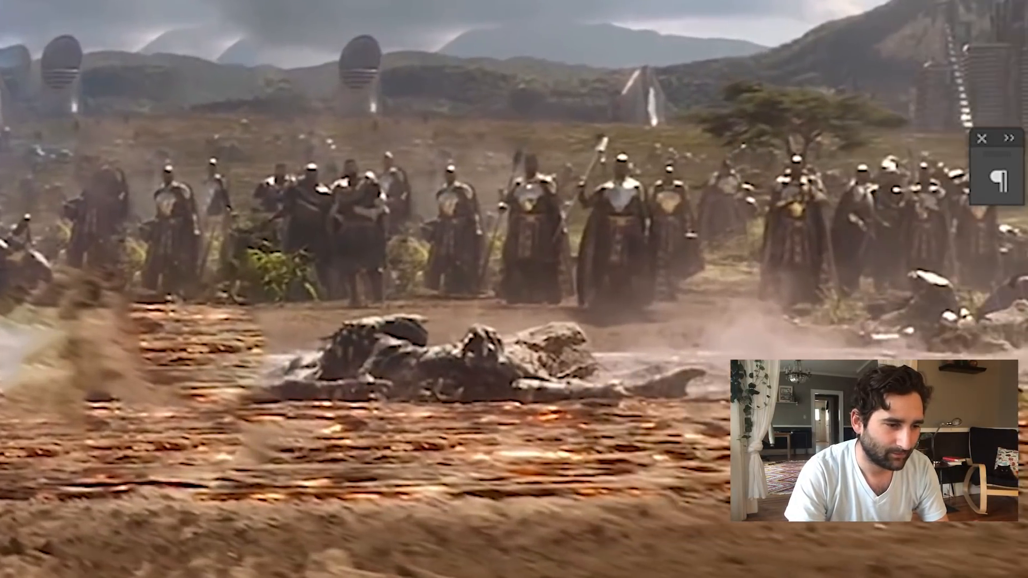
Step: Begin a lasso outline outside the canvas's right edge and trace it over the rightmost soldiers' heads
scroll(838, 328, right, 5)
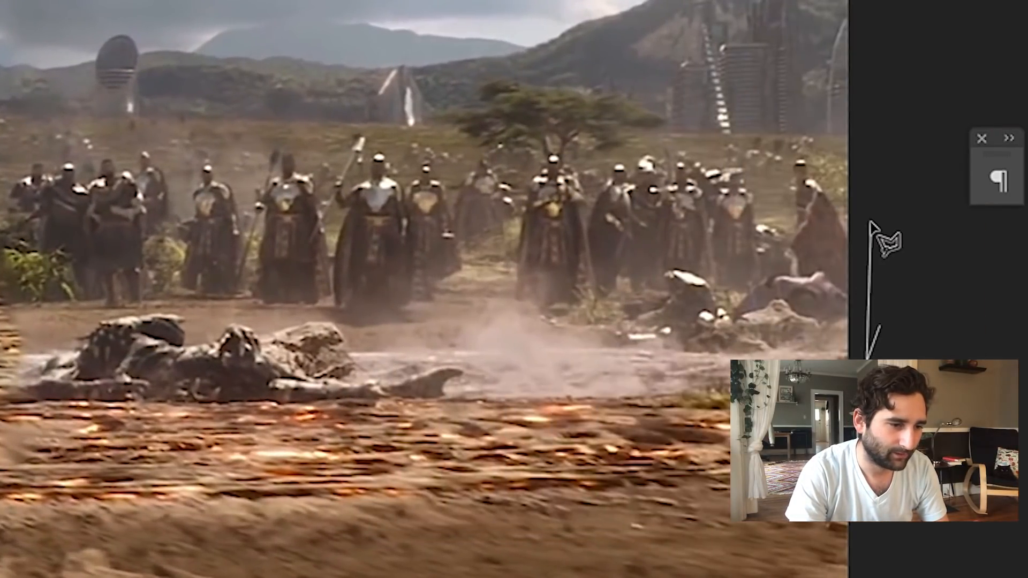
click(870, 220)
click(814, 172)
click(812, 154)
click(796, 155)
click(785, 168)
click(772, 193)
click(755, 189)
click(741, 163)
Step: Continue the lasso outline over the heads of the soldiers standing below the right-hand tree
click(718, 162)
click(687, 146)
click(612, 151)
click(588, 168)
click(554, 151)
click(527, 153)
click(511, 177)
click(492, 146)
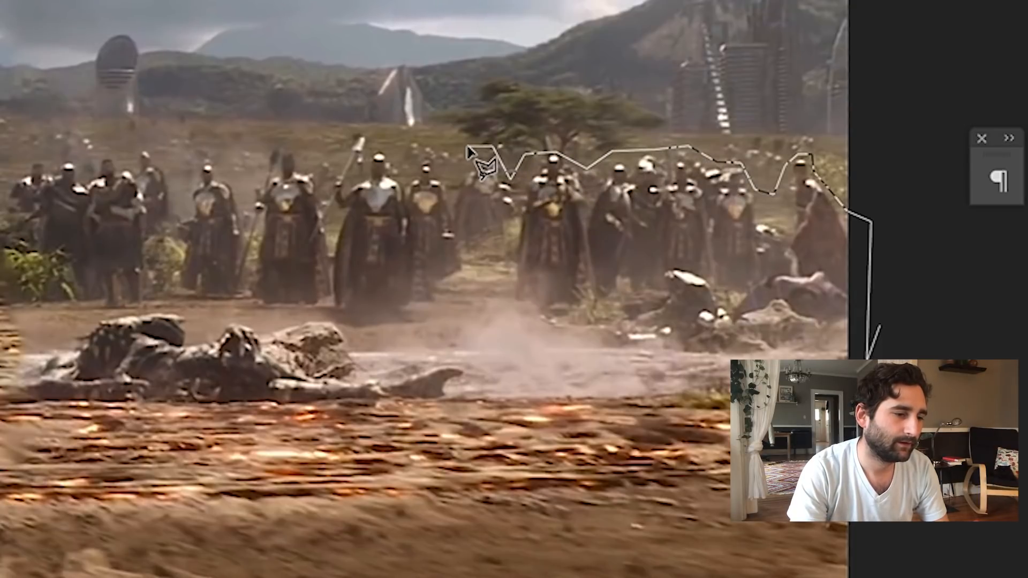
Step: Trace the lasso outline over the soldiers left of the tree, including the raised weapon and its neighbouring figure
click(442, 173)
click(422, 152)
click(405, 166)
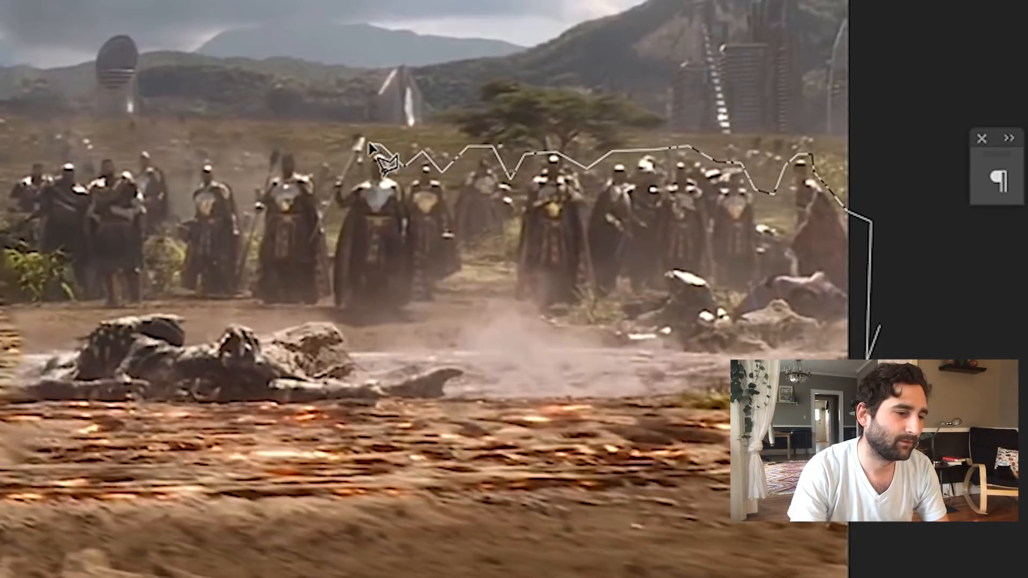
click(362, 127)
click(343, 133)
click(320, 171)
click(304, 143)
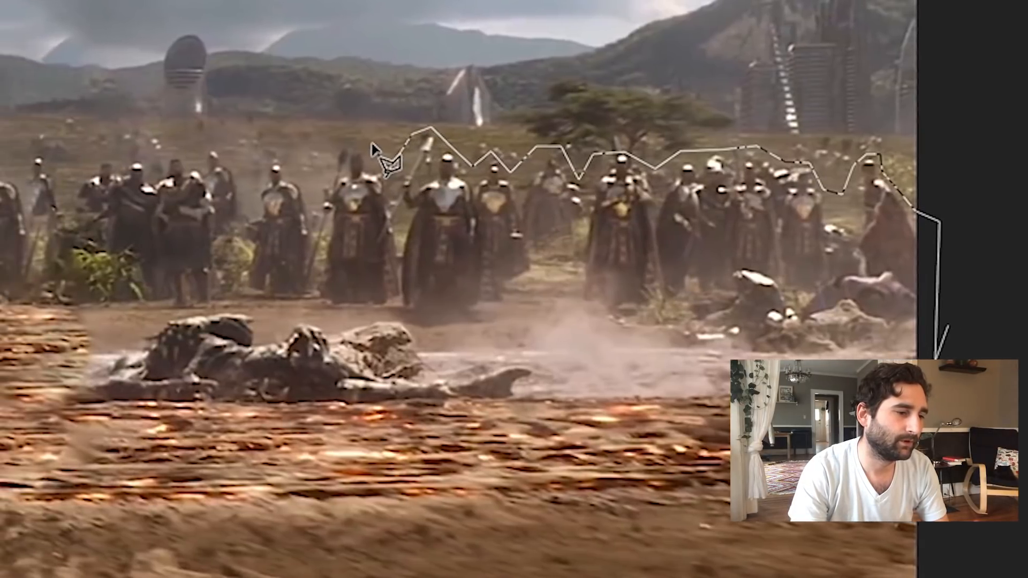
click(386, 136)
click(367, 147)
click(350, 186)
click(316, 162)
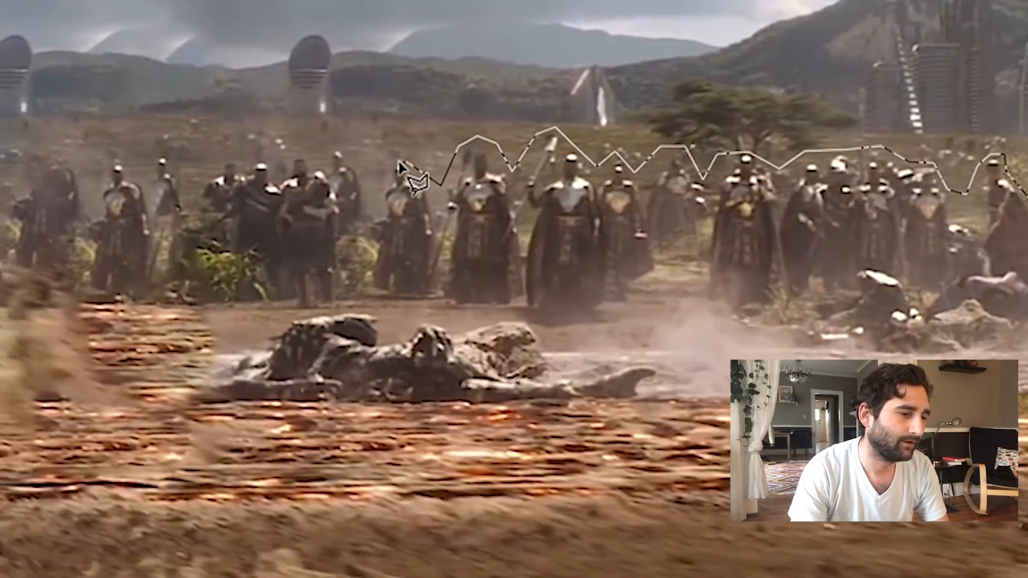
Step: Carry the lasso outline over the cluster of soldiers around the green bush to the lone figure beside it
click(301, 161)
click(400, 180)
click(378, 154)
click(354, 149)
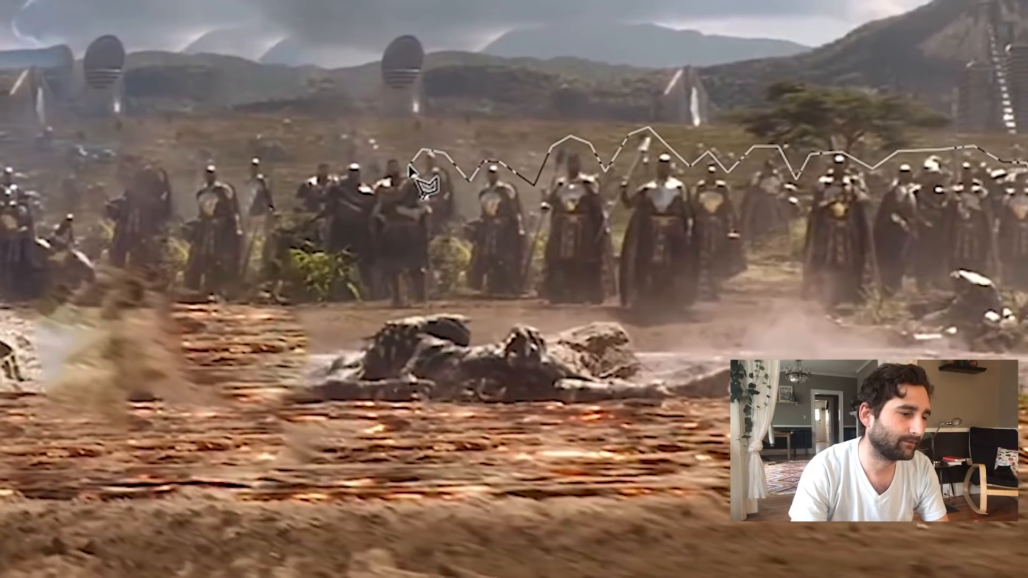
click(433, 164)
click(408, 142)
click(383, 141)
click(350, 169)
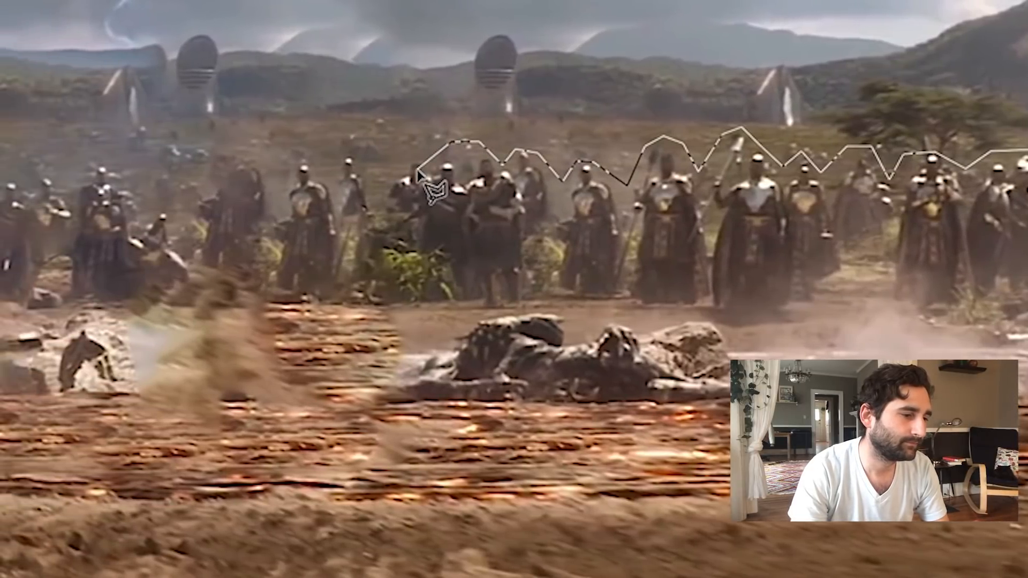
click(403, 189)
click(381, 145)
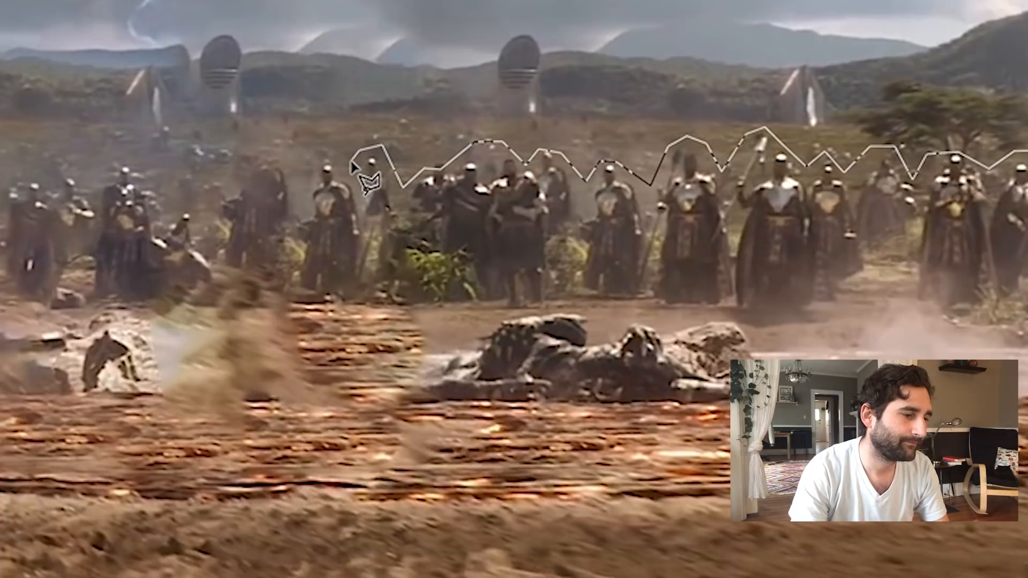
Step: Trace the lasso outline over the soldiers left of the bush, down to the crouching figure
click(354, 164)
click(322, 141)
click(310, 156)
click(309, 194)
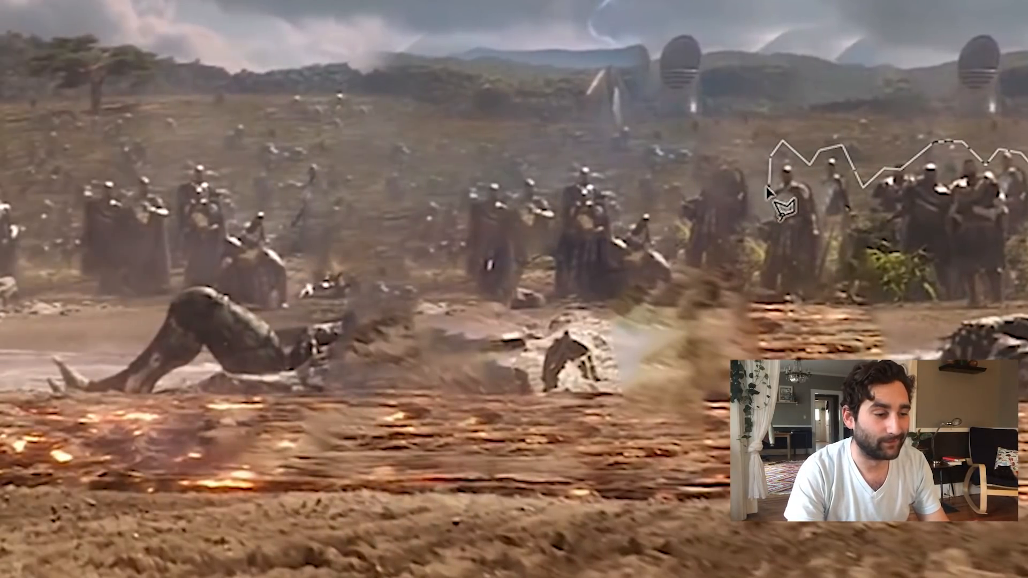
click(752, 194)
click(745, 171)
click(725, 155)
click(683, 159)
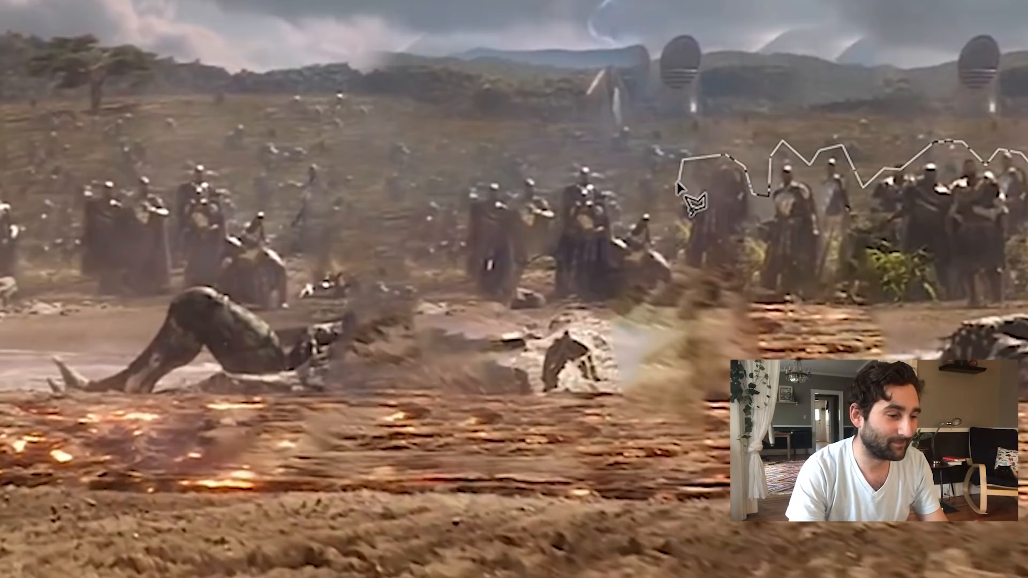
click(659, 215)
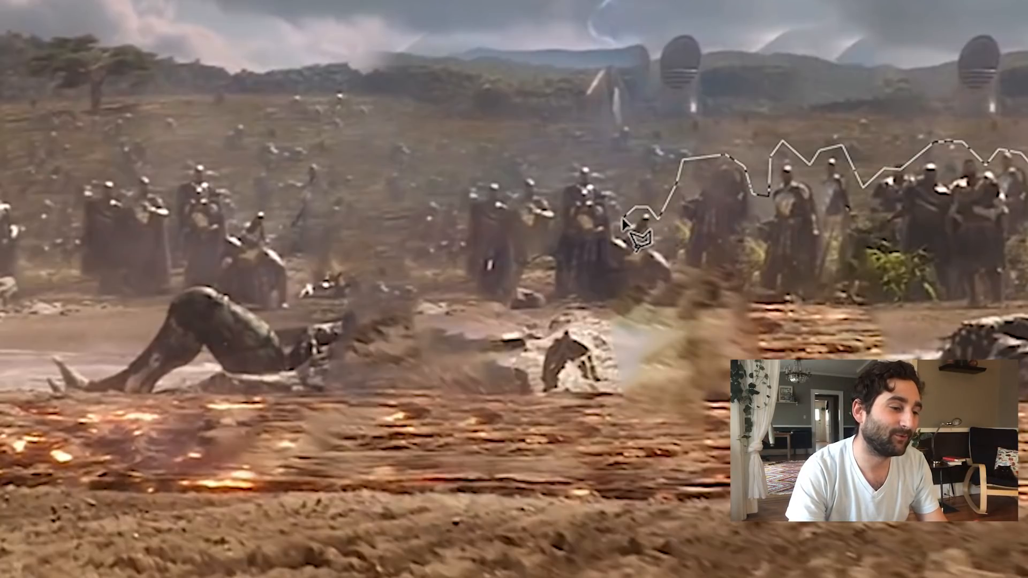
Step: Outline the heads of the soldier group left of the crouching figure with the lasso
click(576, 157)
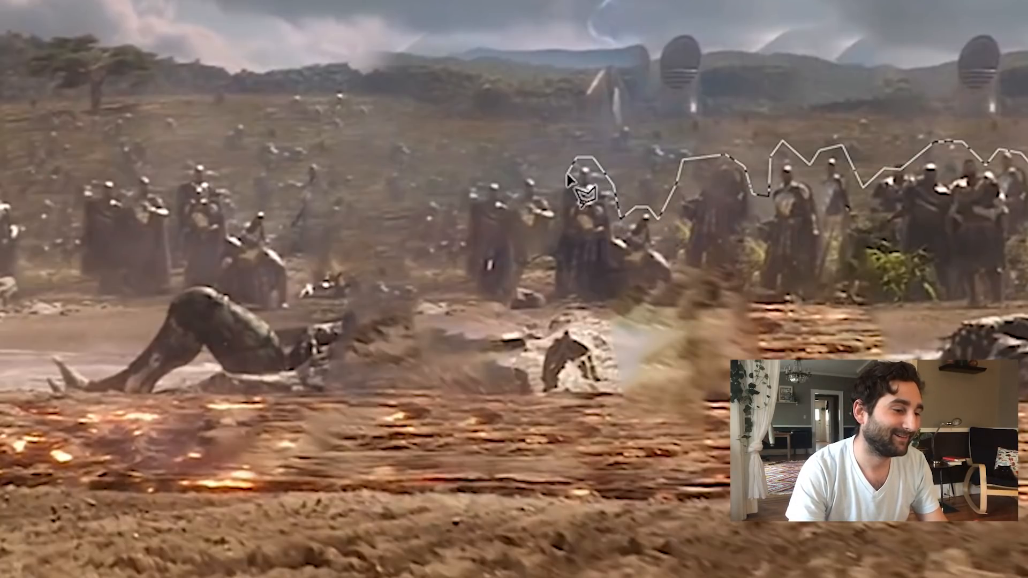
click(548, 190)
click(517, 165)
click(445, 208)
click(435, 230)
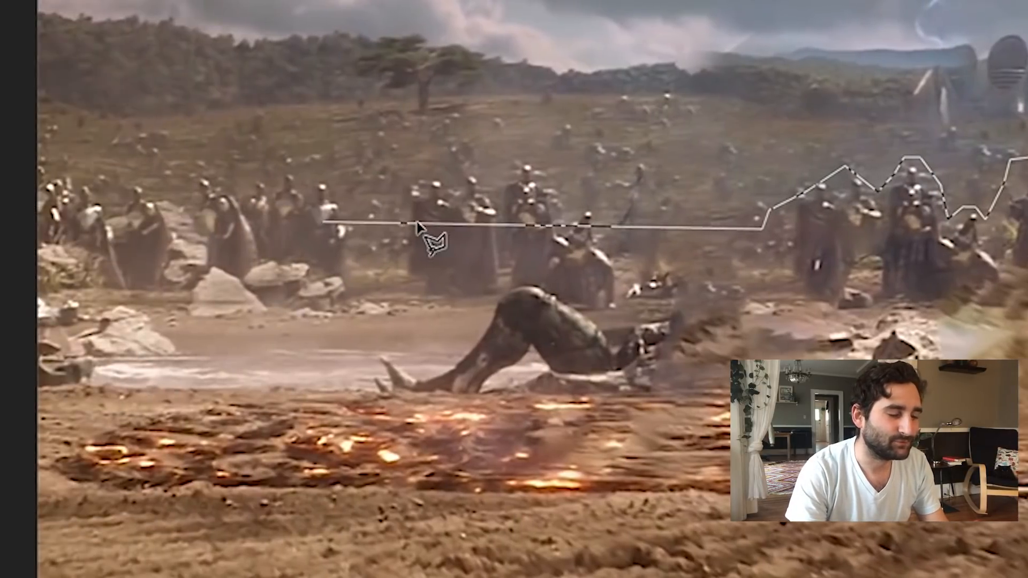
Step: Finish the outline along the left-hand soldiers and around the canvas's lower edge, closing the selection on the right side
click(670, 231)
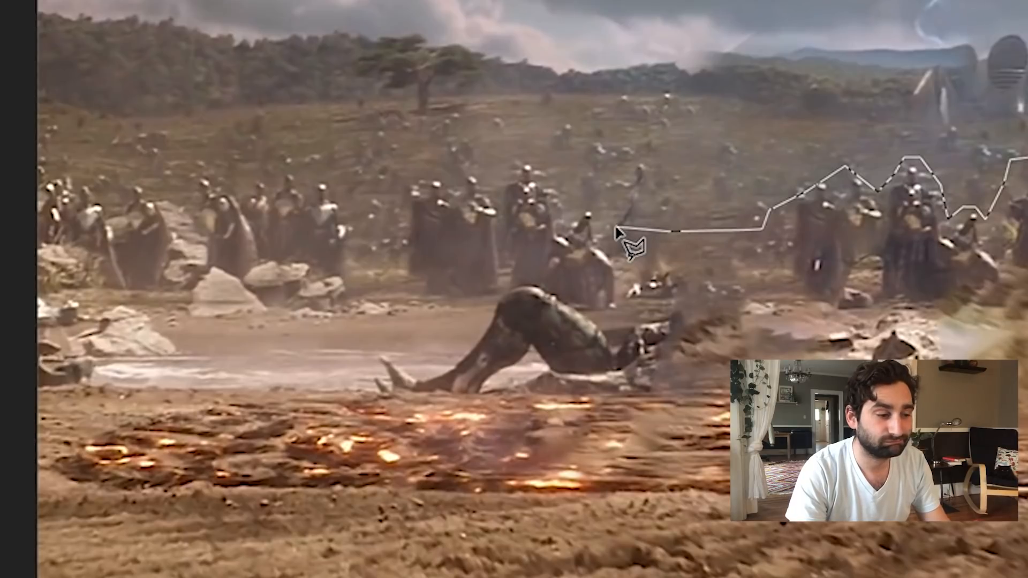
mouse_move(575, 205)
mouse_down()
mouse_move(533, 163)
mouse_move(514, 161)
mouse_move(489, 176)
mouse_move(409, 174)
mouse_move(387, 229)
mouse_move(364, 228)
mouse_move(280, 164)
mouse_move(252, 177)
mouse_move(131, 166)
mouse_move(91, 179)
mouse_move(29, 164)
mouse_move(13, 577)
mouse_move(765, 531)
mouse_move(696, 577)
mouse_up()
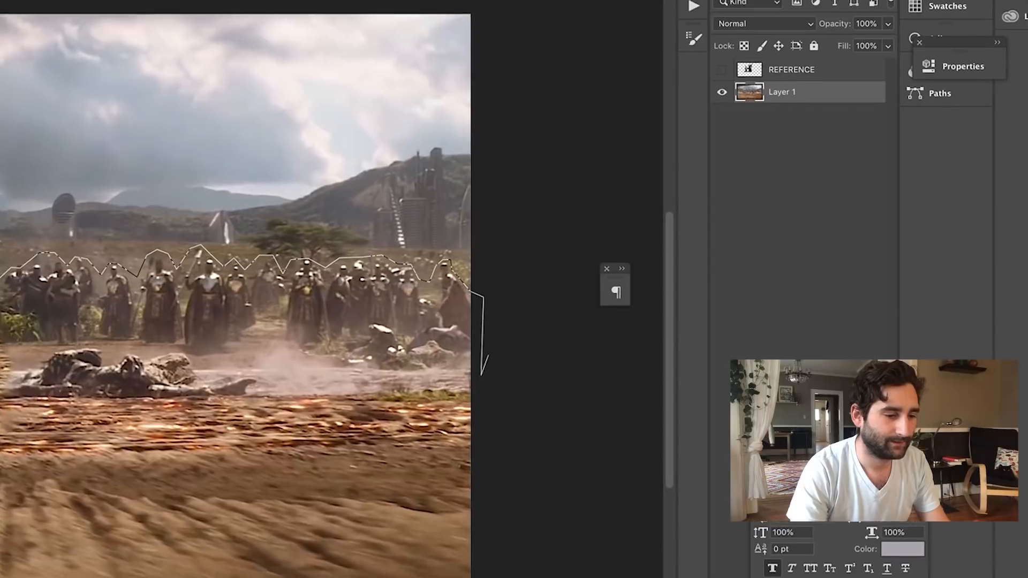
mouse_move(536, 577)
mouse_down()
mouse_move(493, 535)
mouse_move(488, 358)
mouse_up()
key(super+minus)
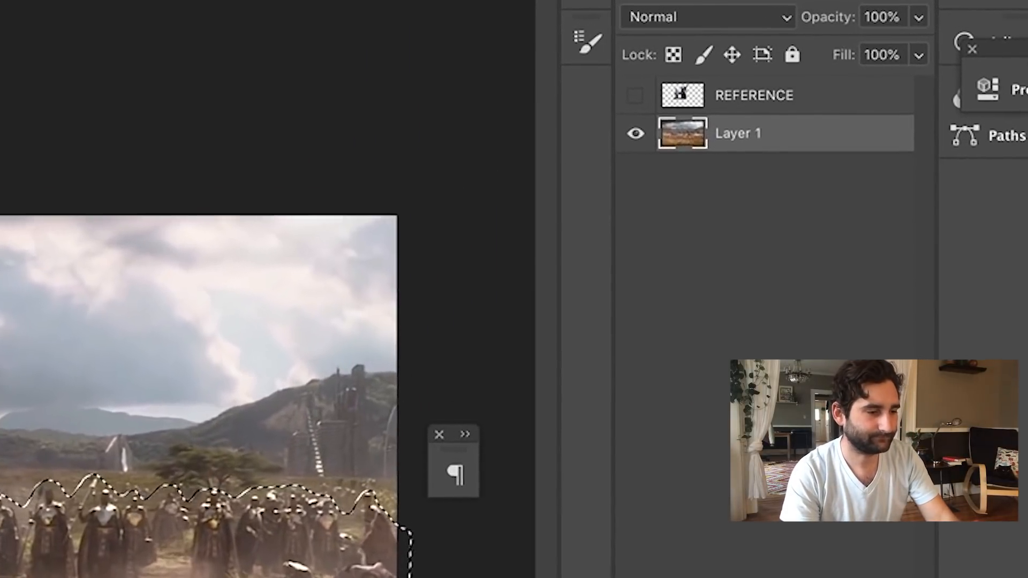
Step: Copy the selected soldiers and ground to a new layer named MIDGROUND, and open Layer 1's name for editing
key(super+j)
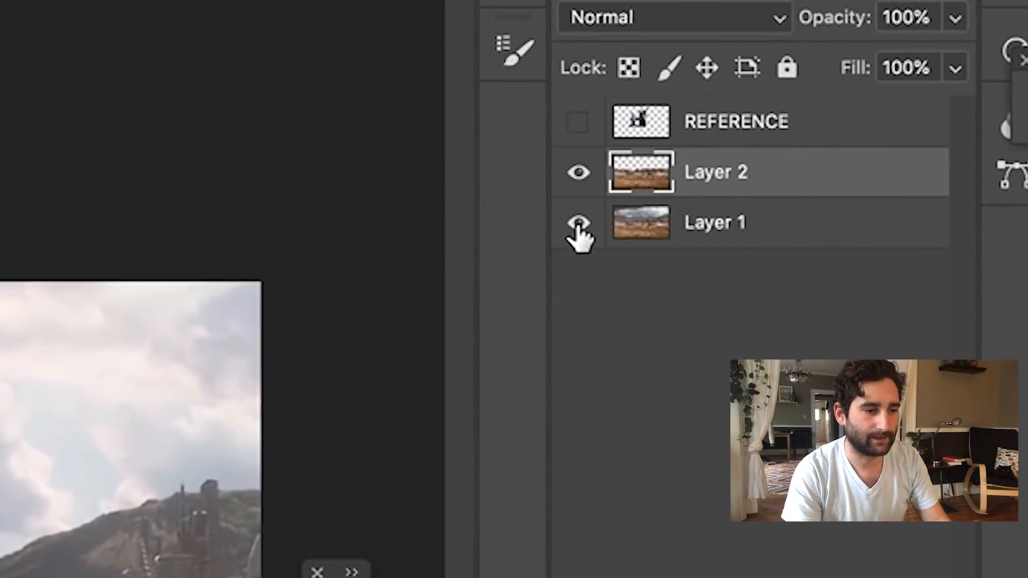
click(592, 209)
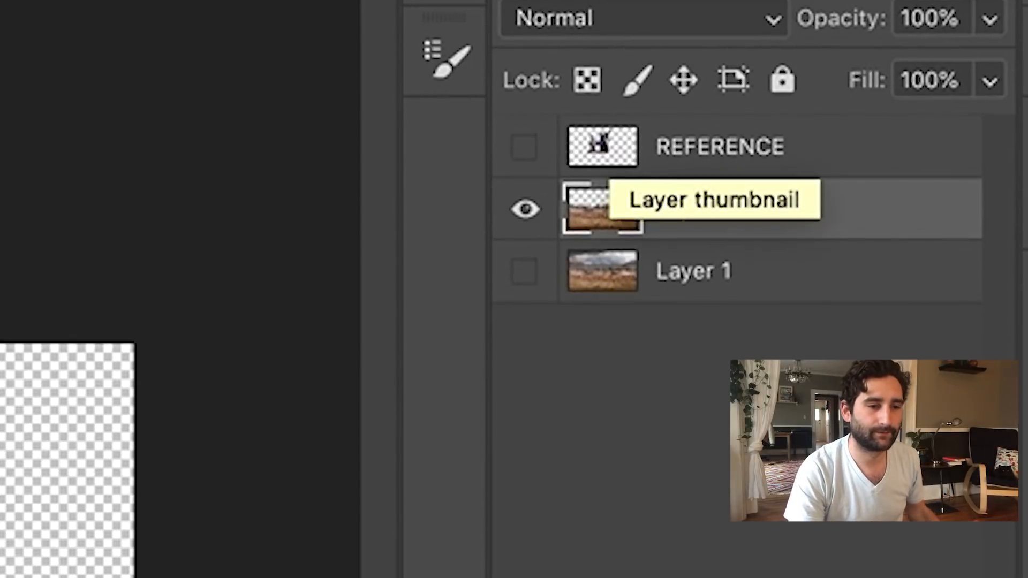
double_click(720, 203)
text(MIDGROUND)
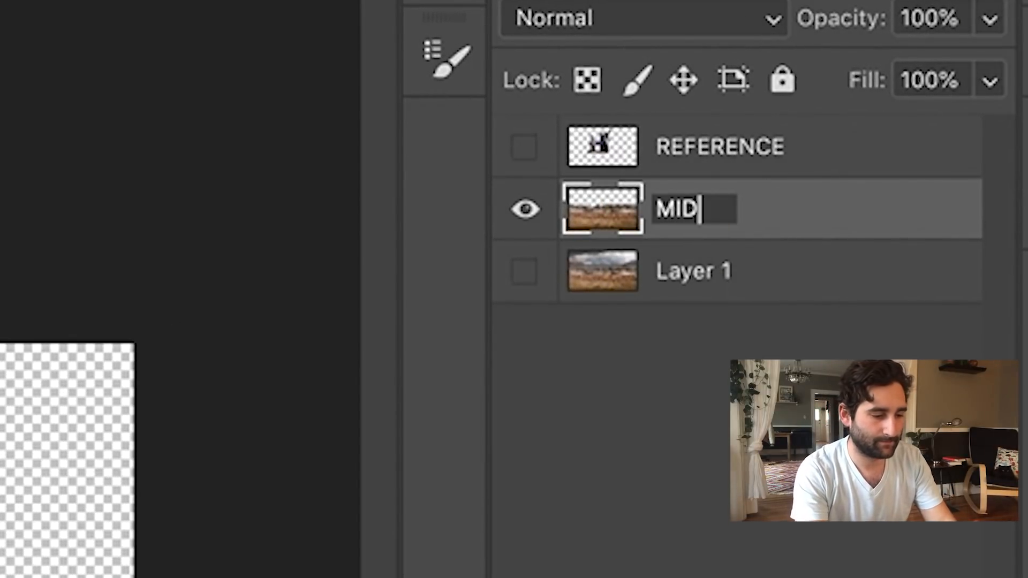
key(Tab)
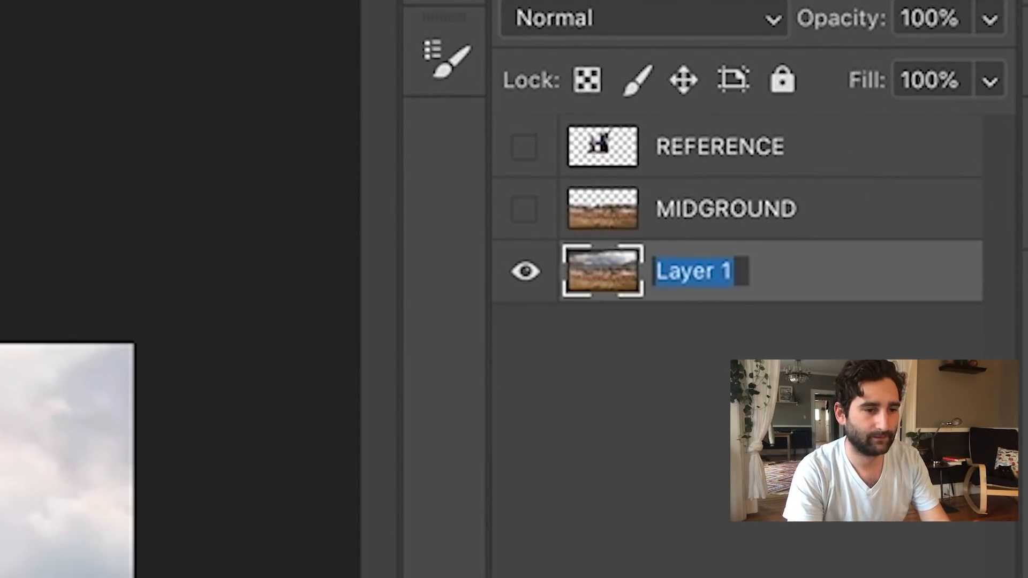
Step: Hide Layer 1 and show it again to check that only this layer is displayed
click(525, 209)
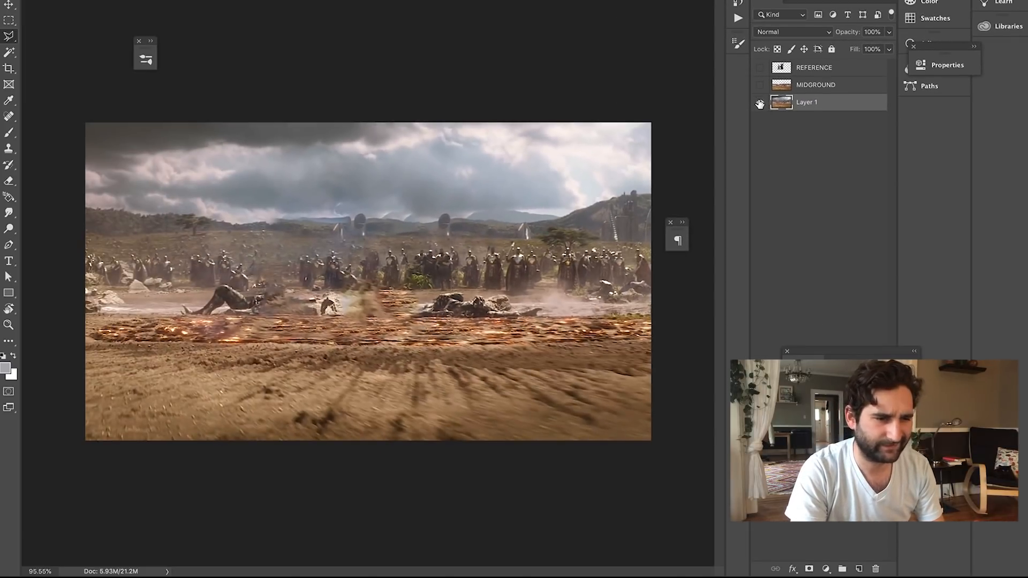
click(760, 102)
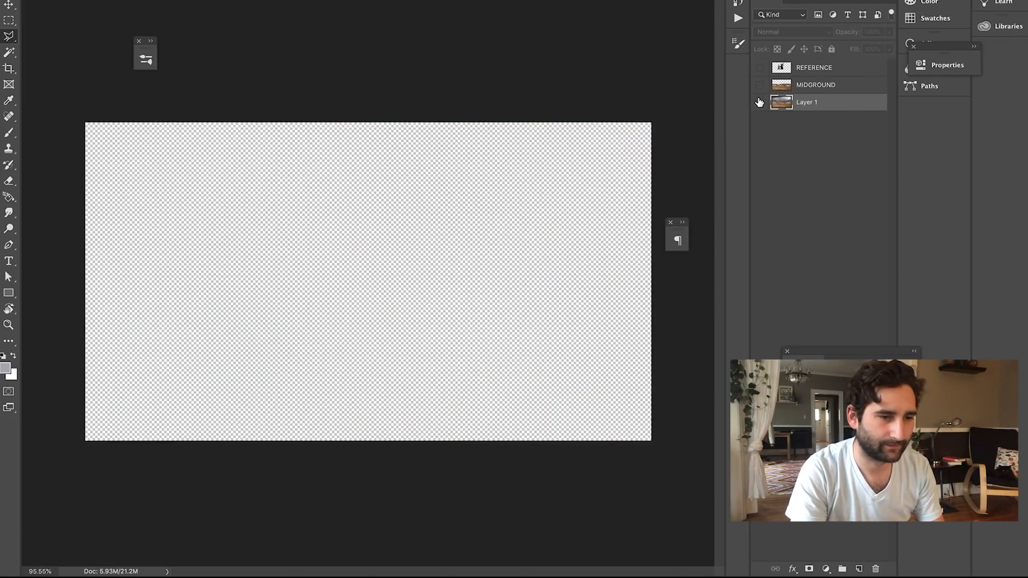
click(759, 102)
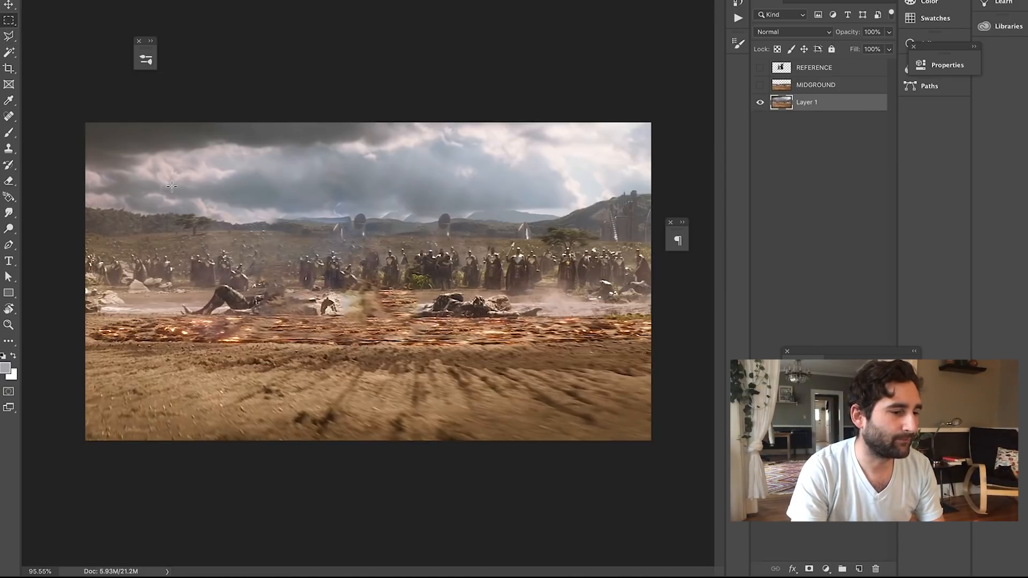
Step: Start a lasso outline for the foreground from the canvas's right side, around the right end of the fallen body and up the rock
scroll(375, 282, up, 5)
scroll(403, 283, right, 5)
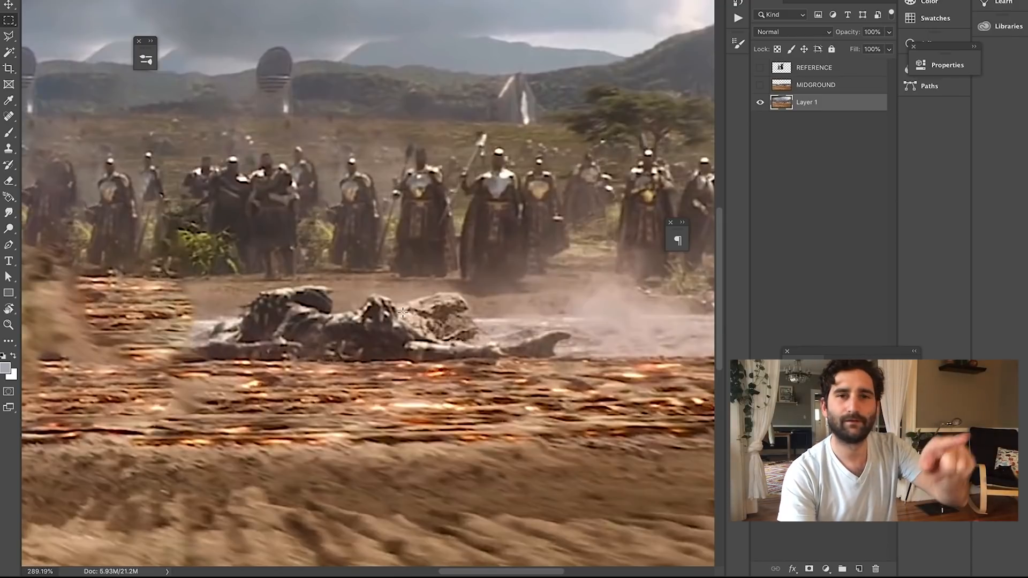
scroll(402, 312, left, 3)
scroll(403, 312, down, 2)
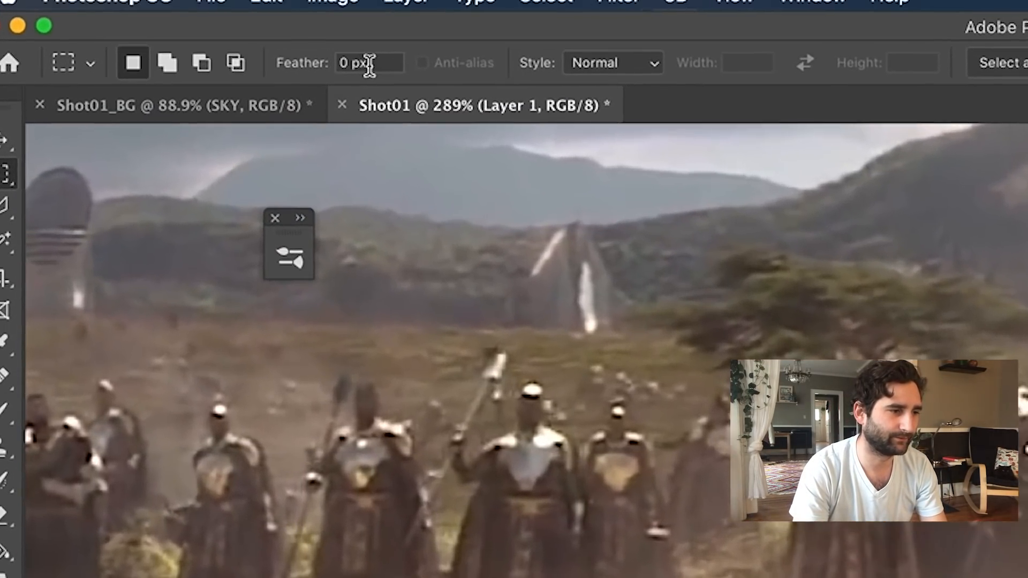
drag(369, 65, 284, 67)
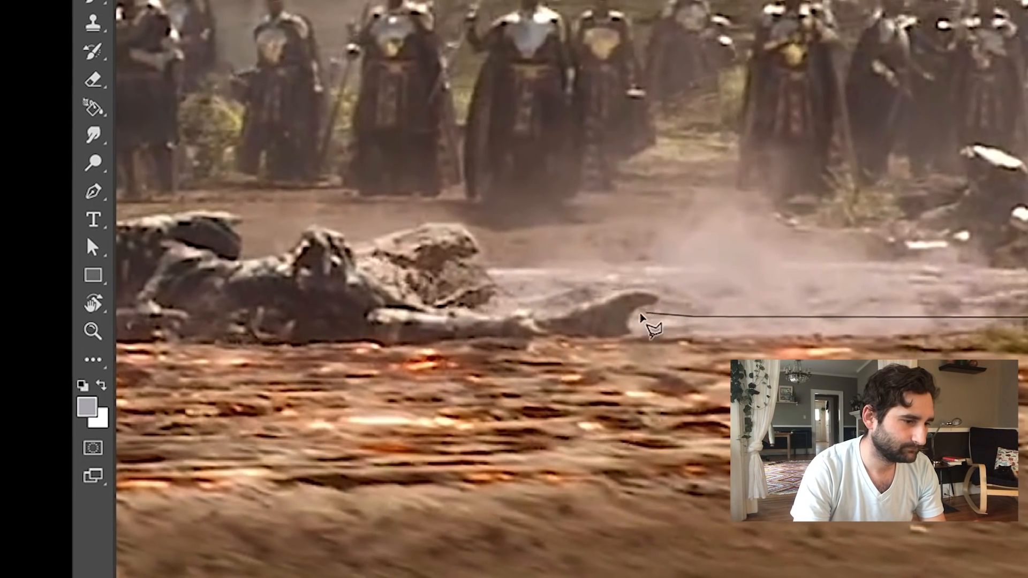
click(625, 293)
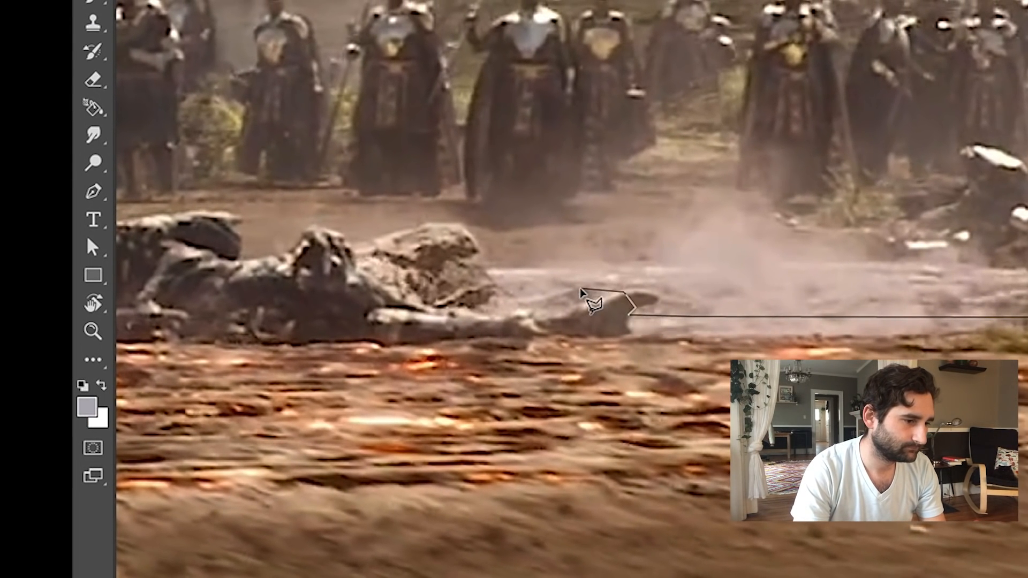
click(524, 296)
click(482, 260)
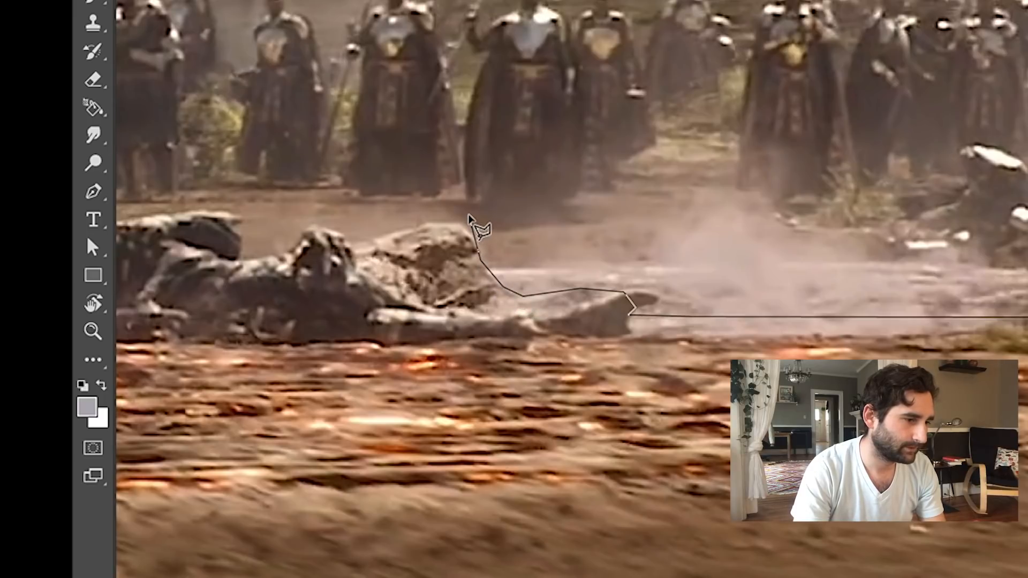
Step: Trace the lasso along the upper contour of the rocks and fallen body towards its left end
click(452, 215)
click(382, 227)
click(353, 245)
click(299, 228)
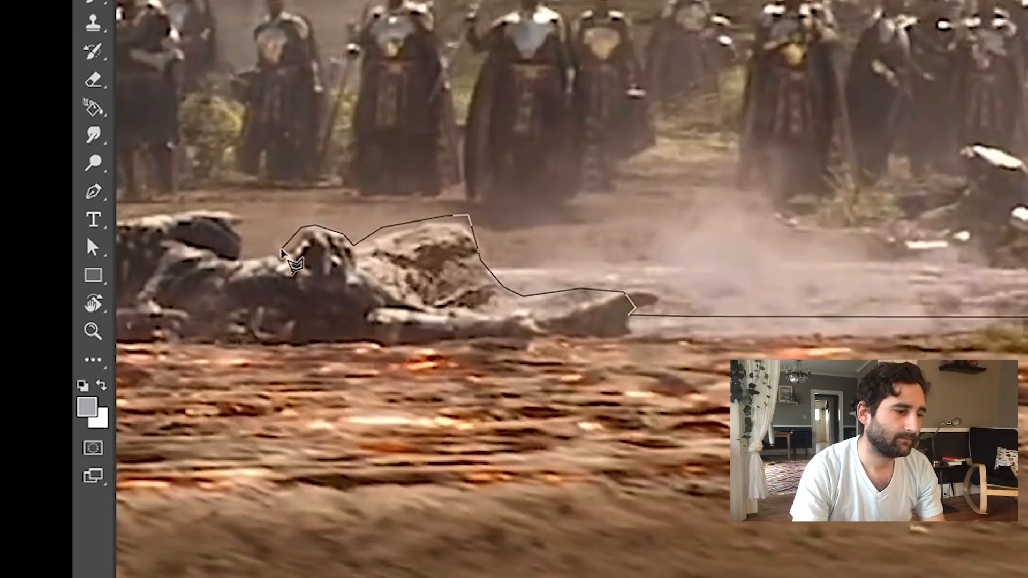
click(244, 254)
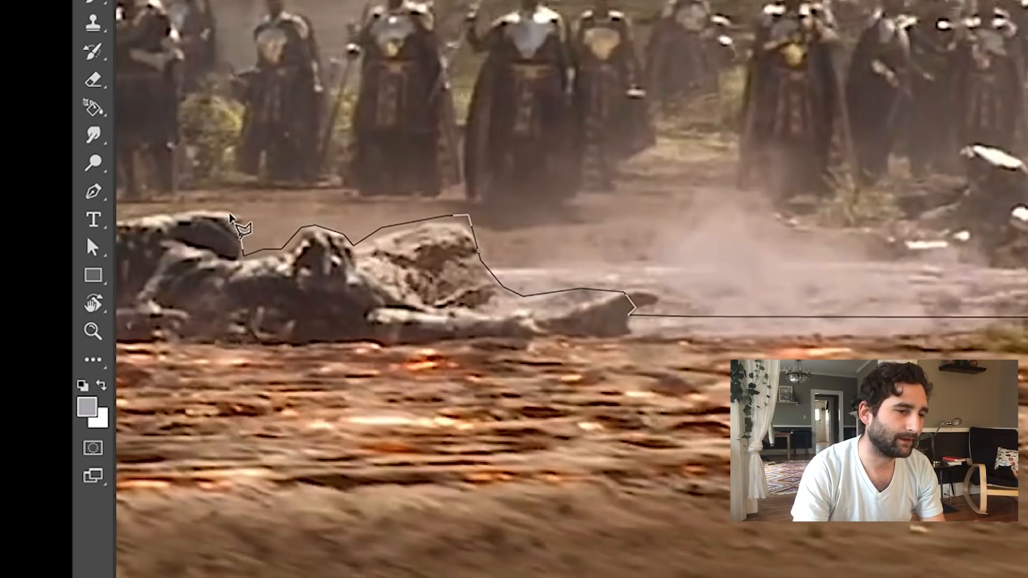
click(229, 213)
click(188, 209)
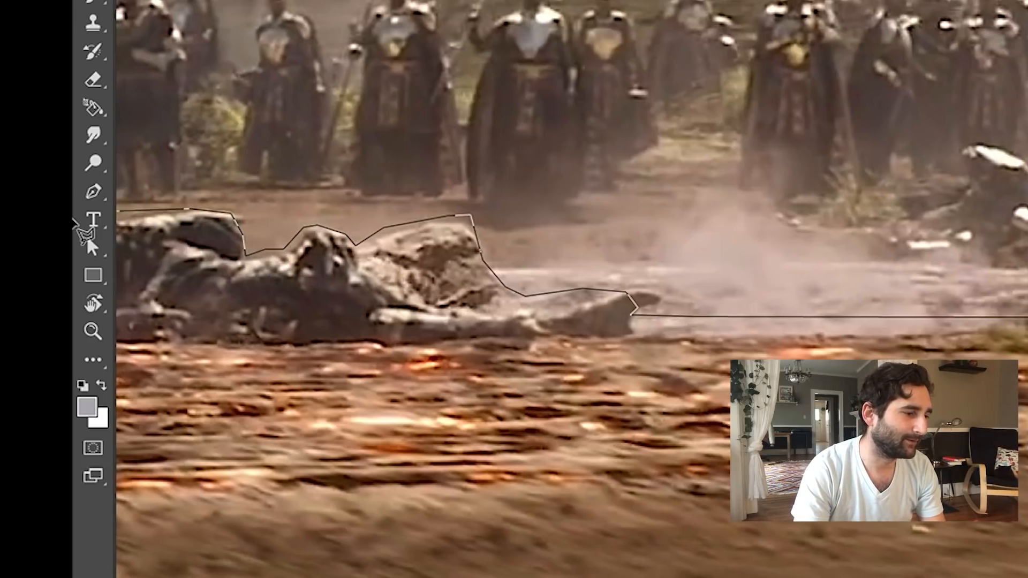
click(305, 216)
click(284, 221)
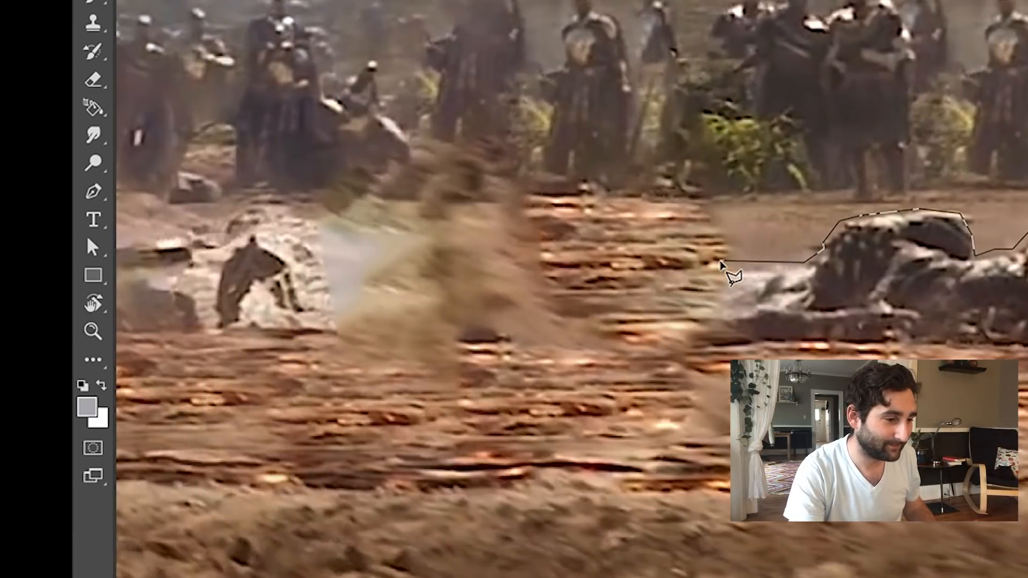
Step: Extend the lasso outline left through the dusty gap and over the small dark figure near the center
click(723, 261)
click(688, 296)
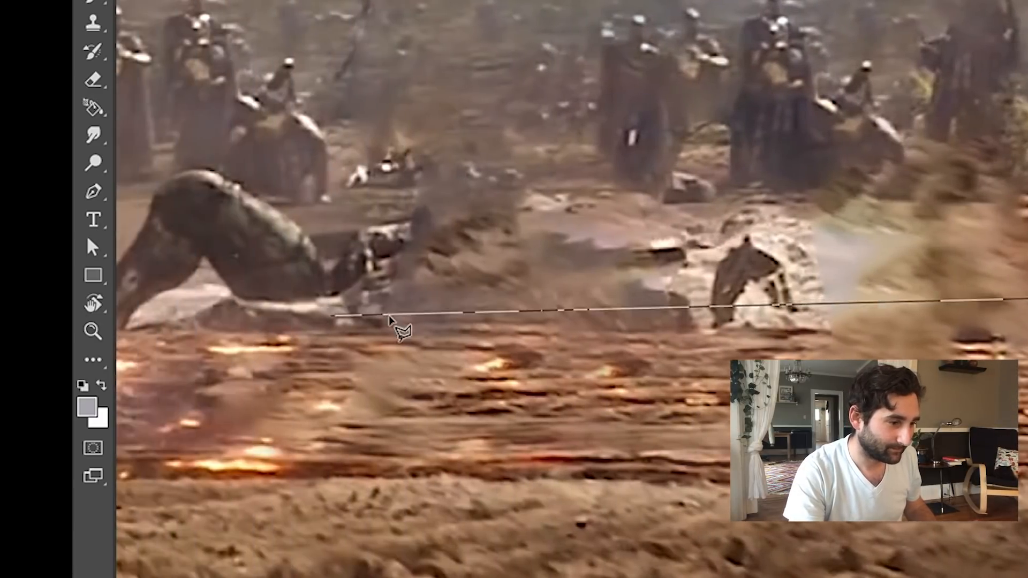
click(820, 271)
click(782, 240)
click(729, 234)
click(709, 257)
click(646, 270)
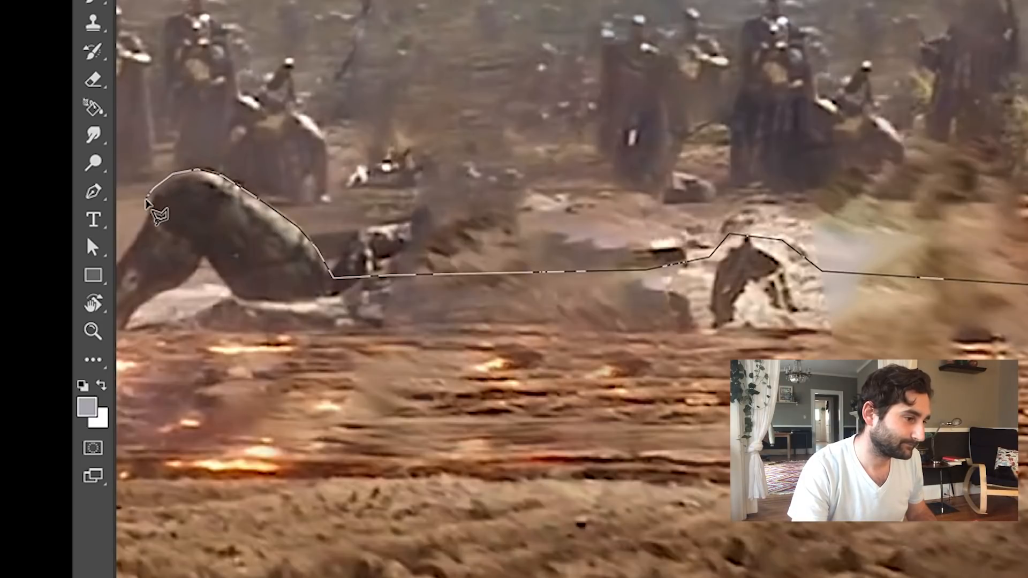
Step: Trace the lasso down the bent leg and around its foot, and on along the ground towards the canvas's left edge
click(139, 231)
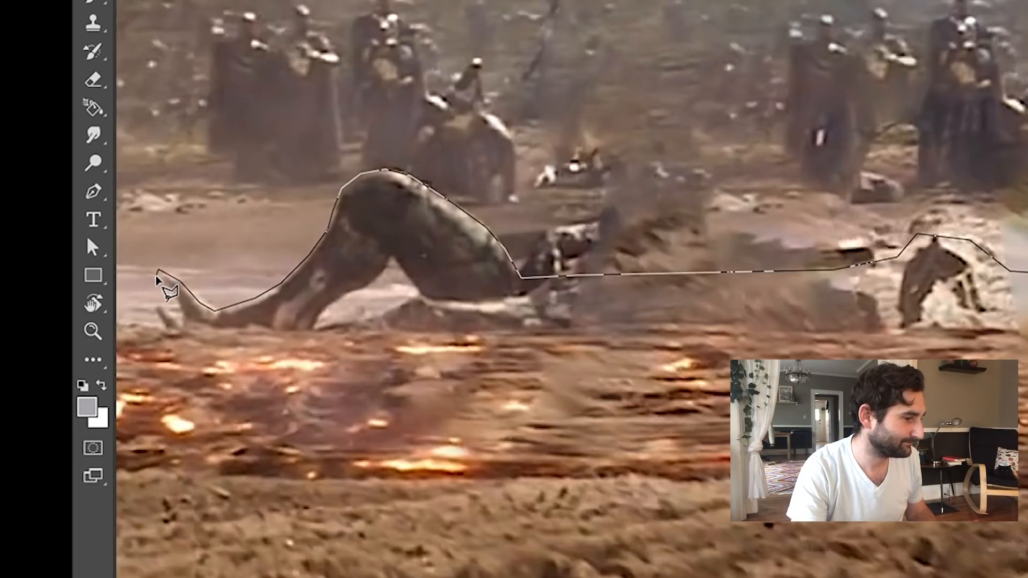
click(181, 320)
click(175, 324)
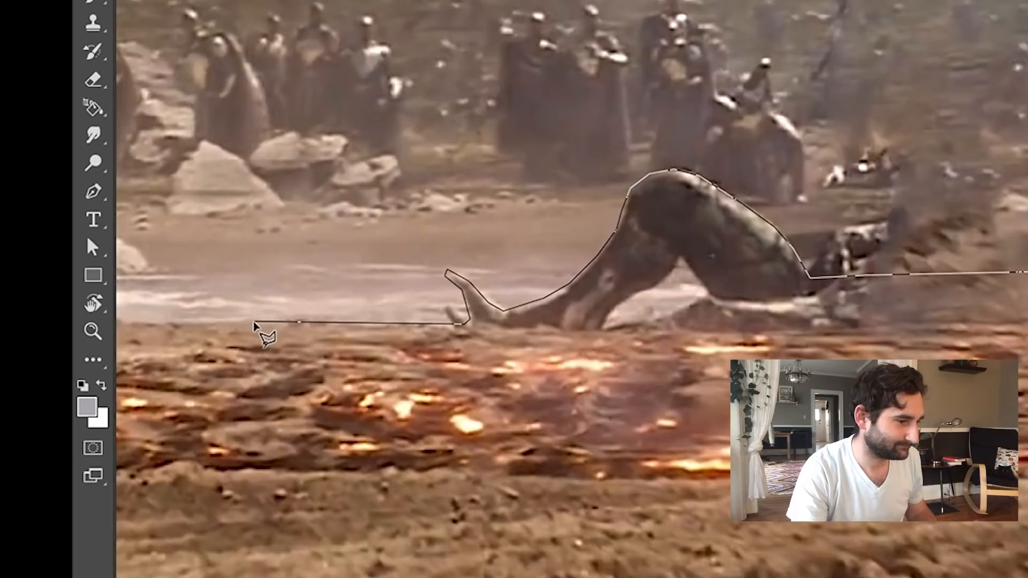
click(254, 322)
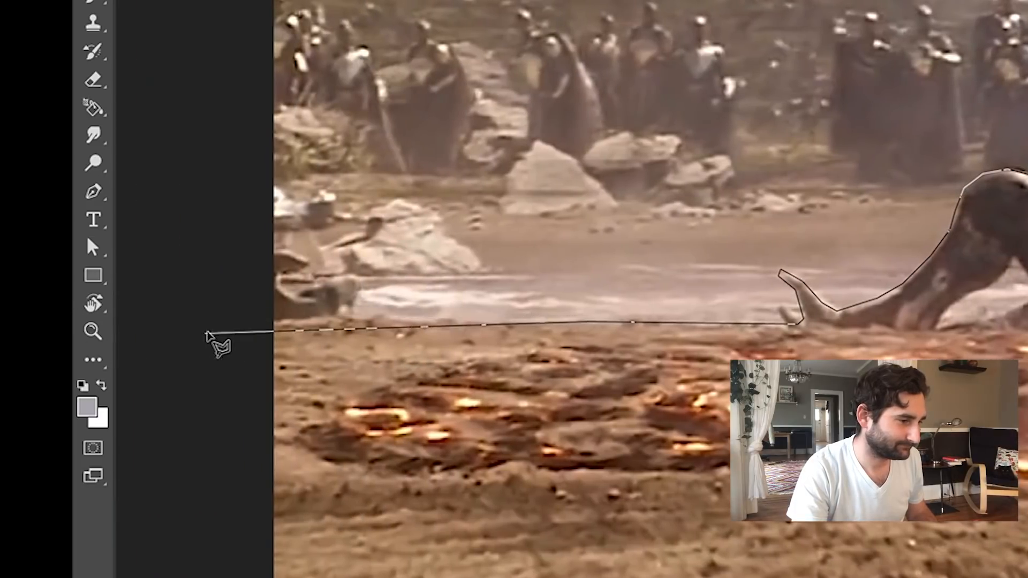
Step: Carry the outline past the left edge and around the lower canvas, and close the foreground selection
click(221, 325)
key(ctrl+minus)
key(ctrl+minus)
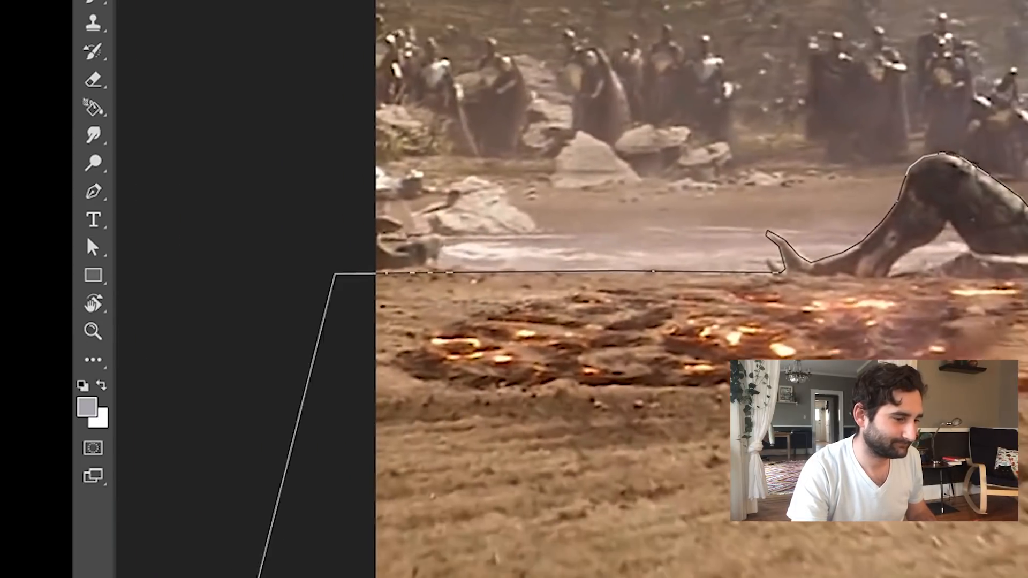
scroll(571, 289, right, 15)
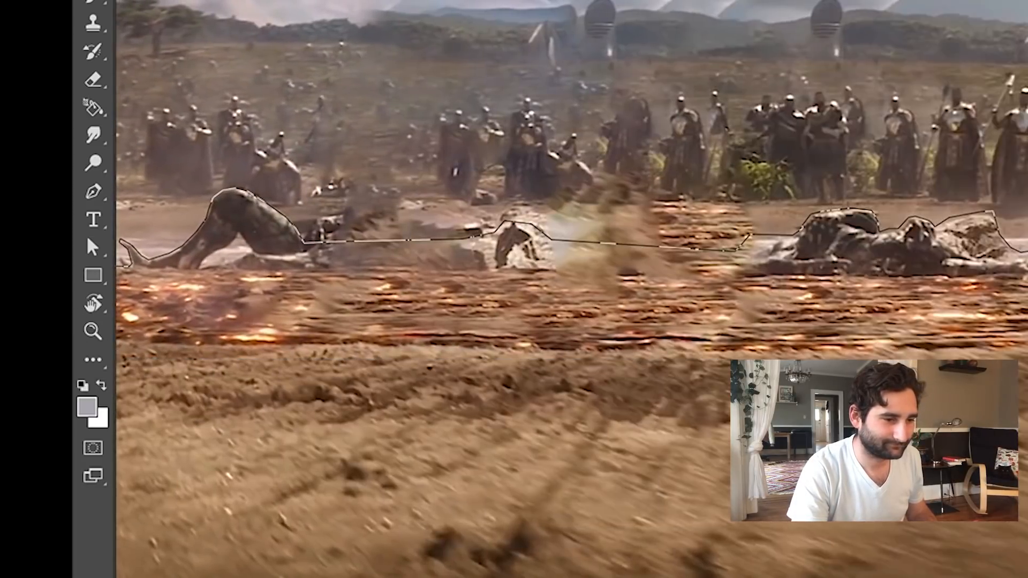
key(Return)
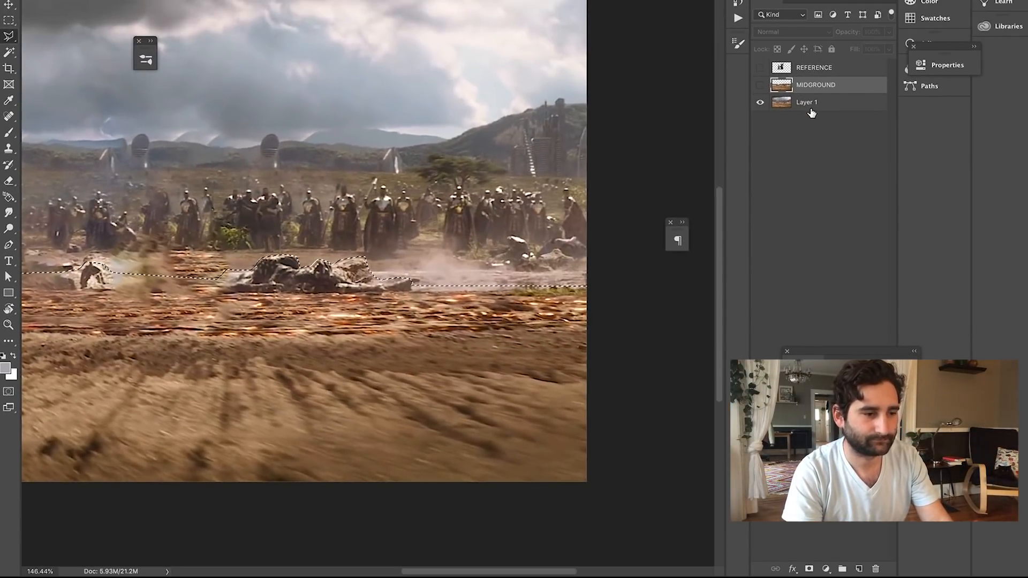
Step: Copy the selected foreground from Layer 1 to a new layer named FOREGROUND, and hide Layer 1
click(811, 110)
click(809, 92)
key(super+j)
click(761, 119)
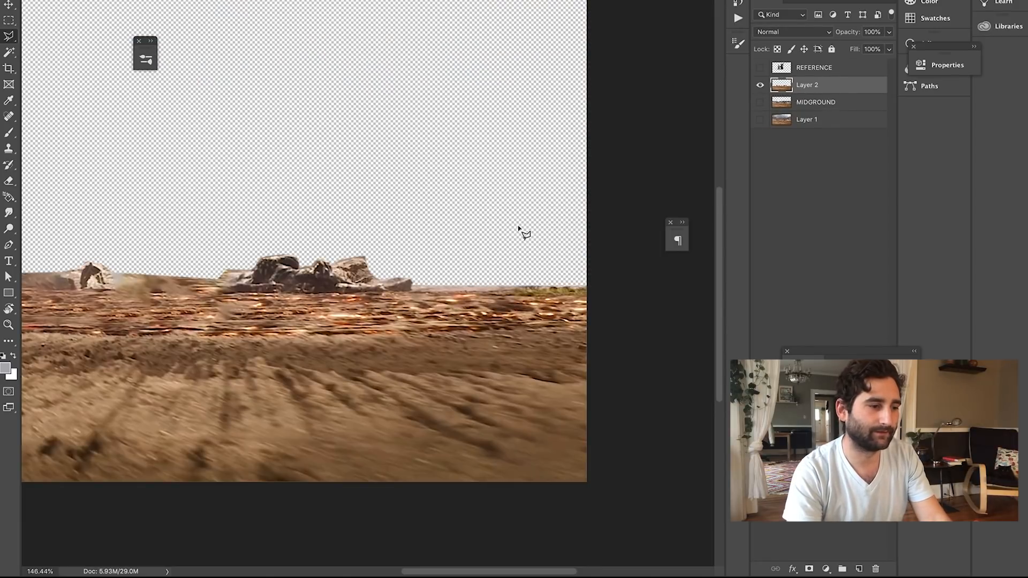
scroll(522, 231, left, 5)
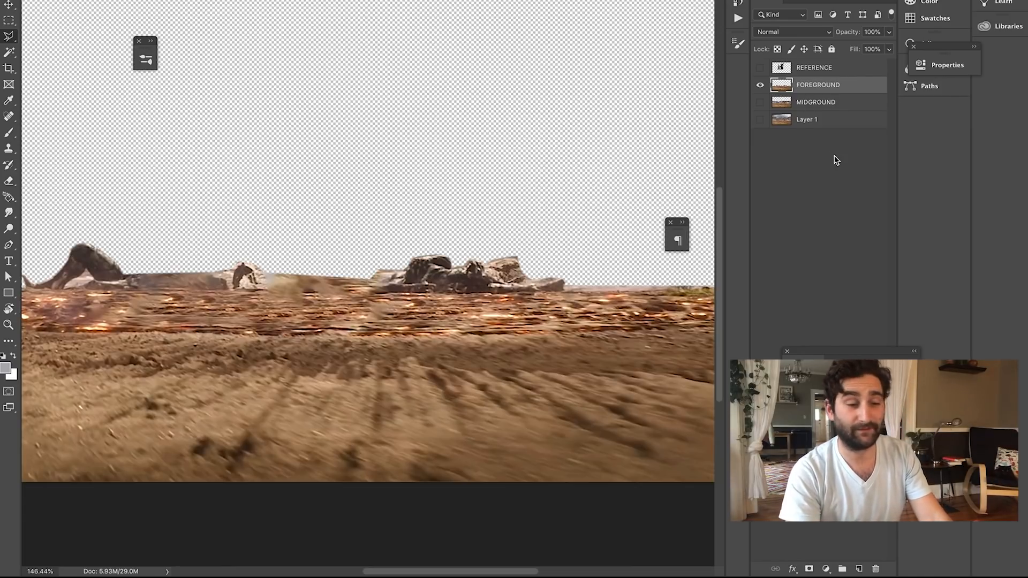
Step: Display Layer 1 instead of FOREGROUND and trace a lasso along the mountain skyline from right to left
click(760, 84)
click(760, 119)
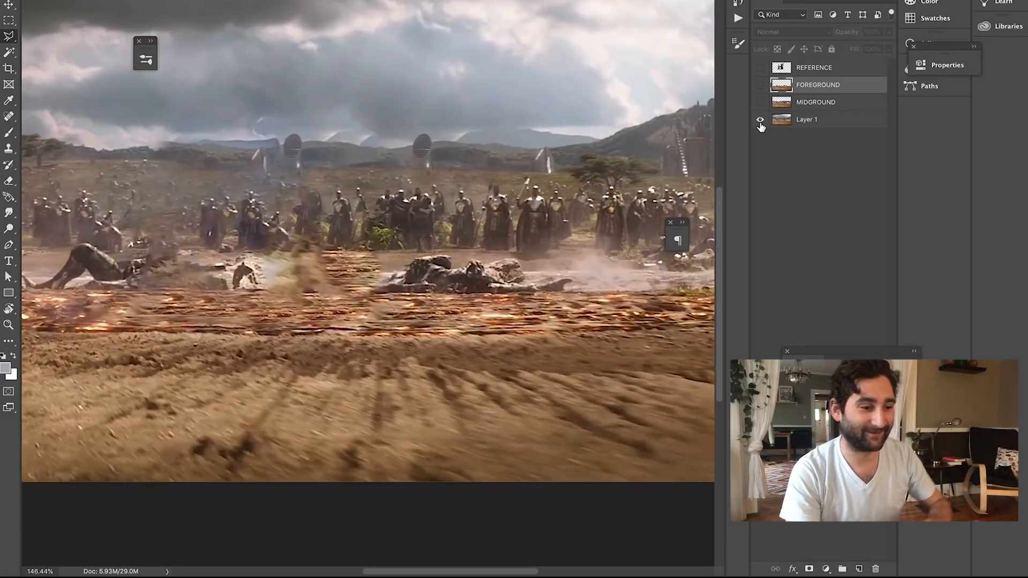
scroll(475, 188, right, 5)
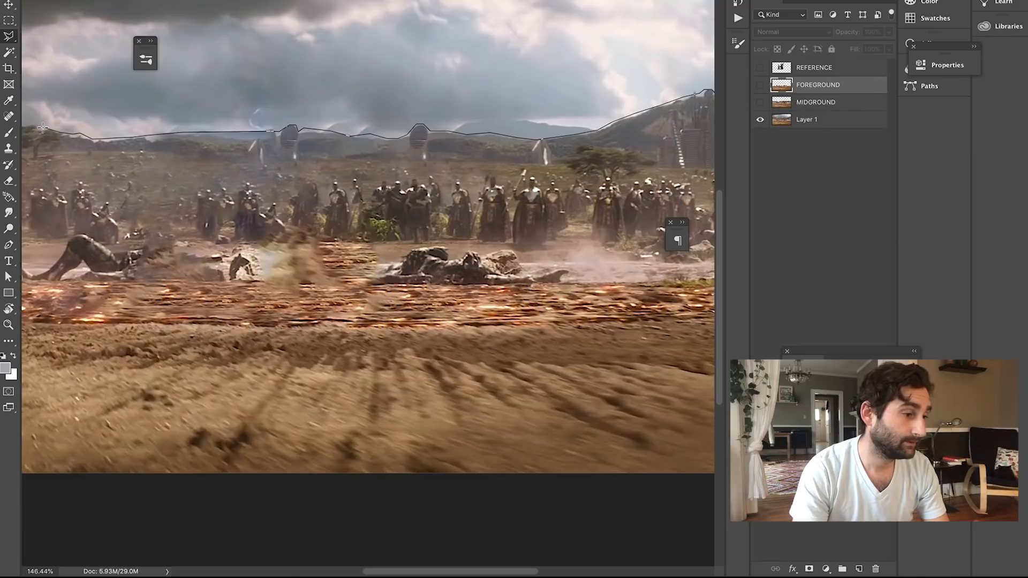
drag(51, 127, 148, 128)
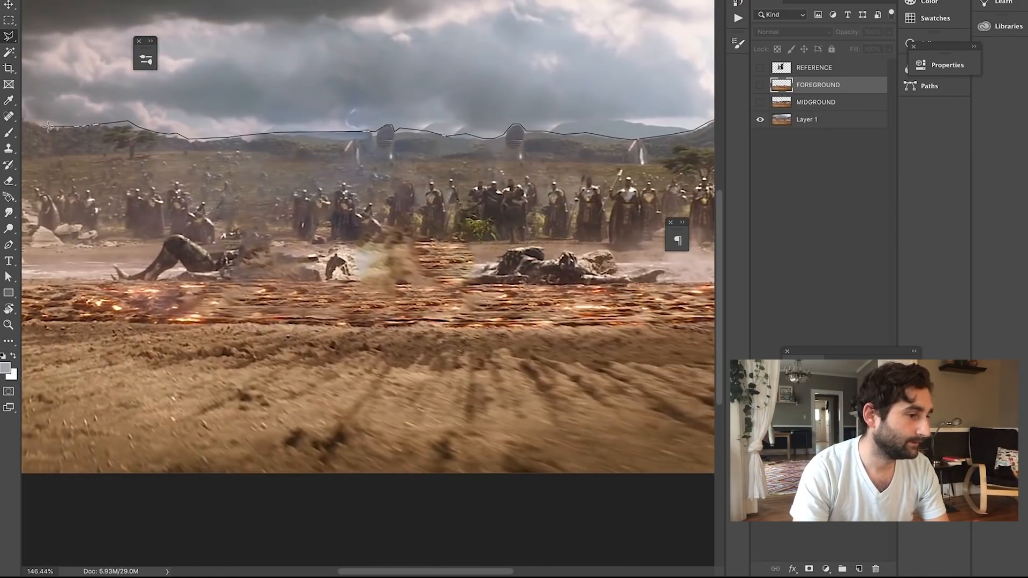
scroll(64, 121, left, 4)
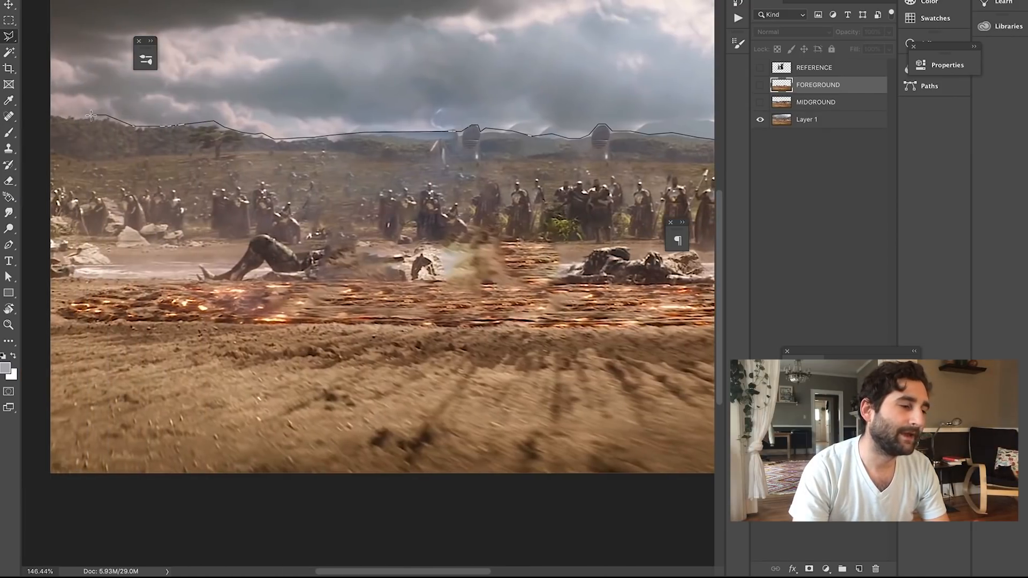
Step: Take the skyline outline around the area below the canvas and close the selection on the right side
click(46, 515)
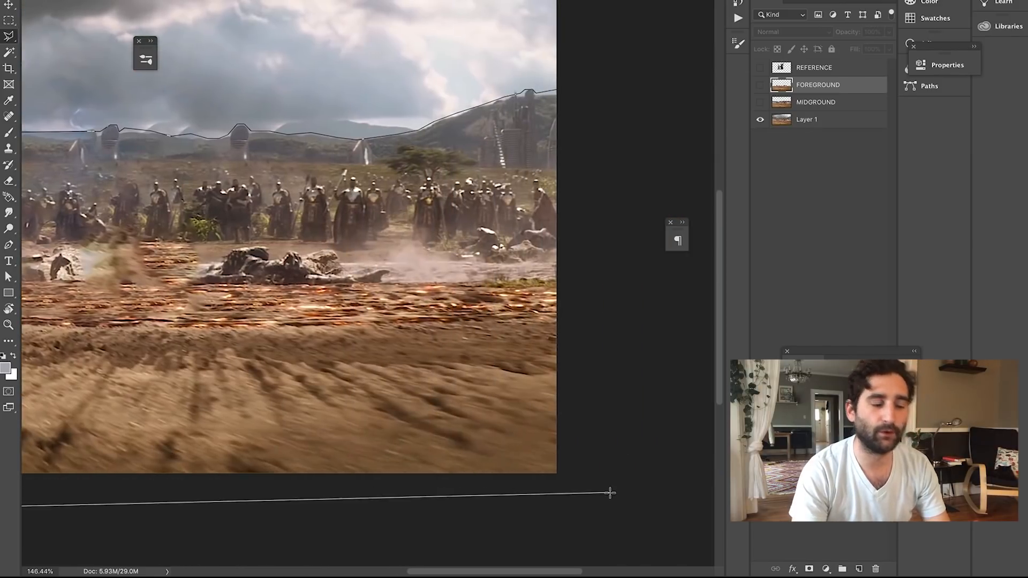
double_click(610, 492)
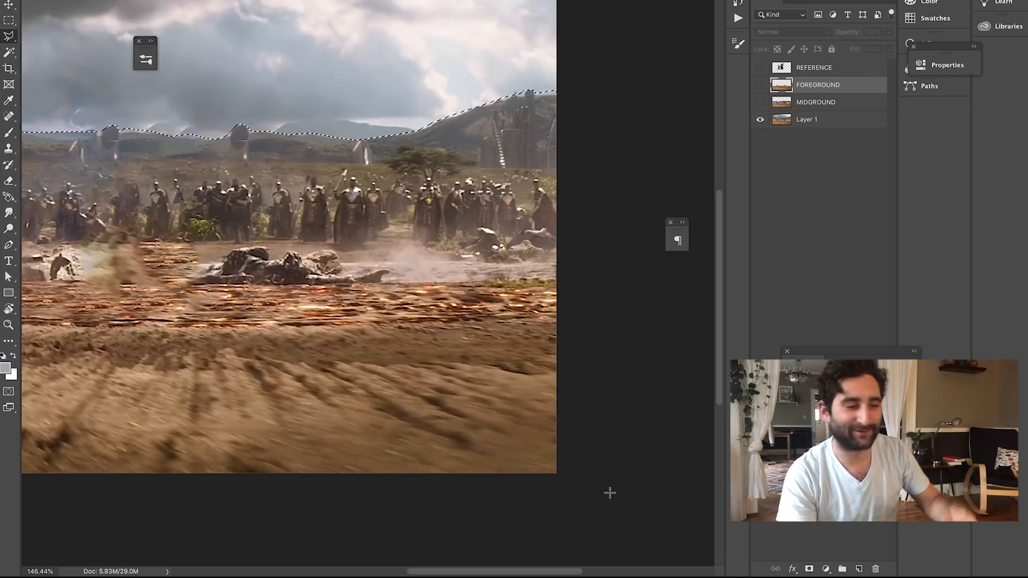
scroll(567, 445, down, 3)
scroll(567, 445, down, 1)
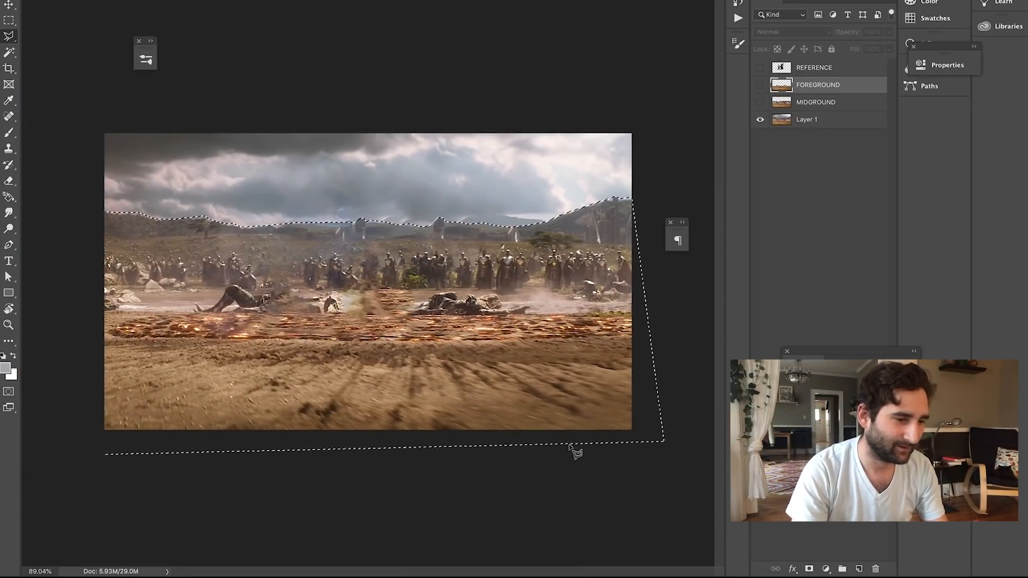
Step: Copy the selected landscape from Layer 1 to a new layer named BACKGROUND
click(811, 122)
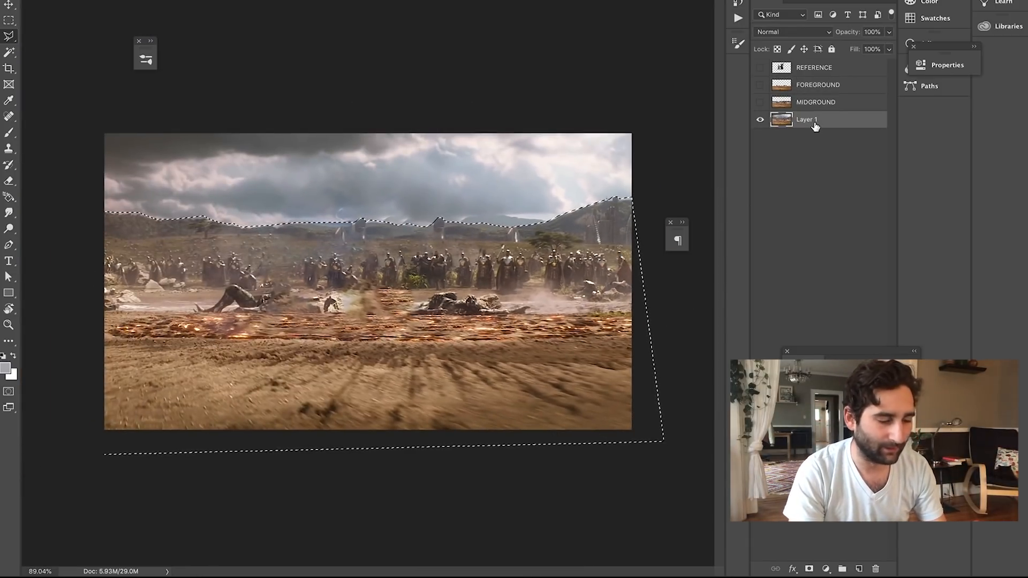
key(ctrl+j)
double_click(810, 123)
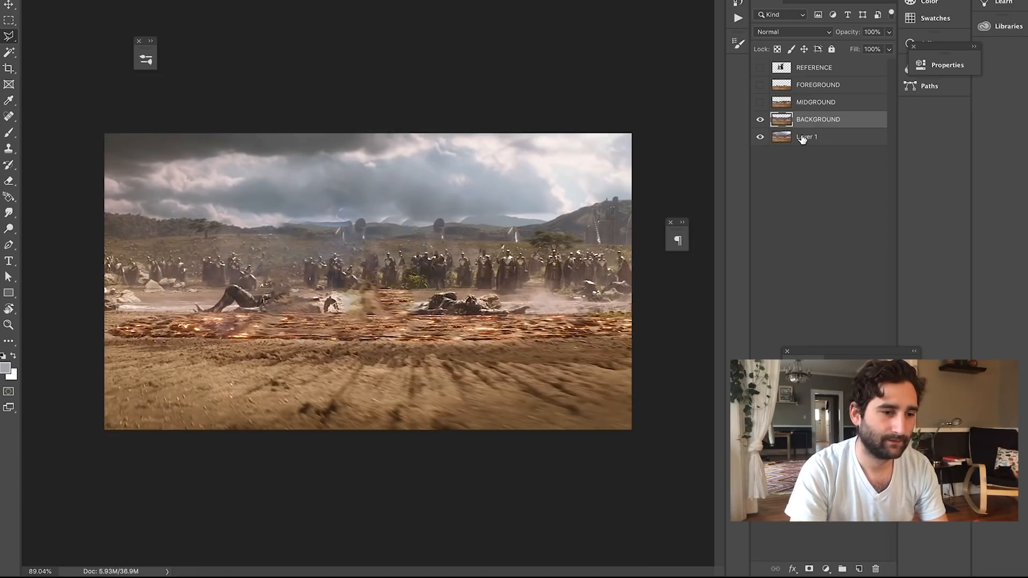
Step: Load the BACKGROUND layer's outline as a selection, hide that layer, and fill the selected area of Layer 1 with Content-Aware sky
super+click(788, 124)
click(760, 120)
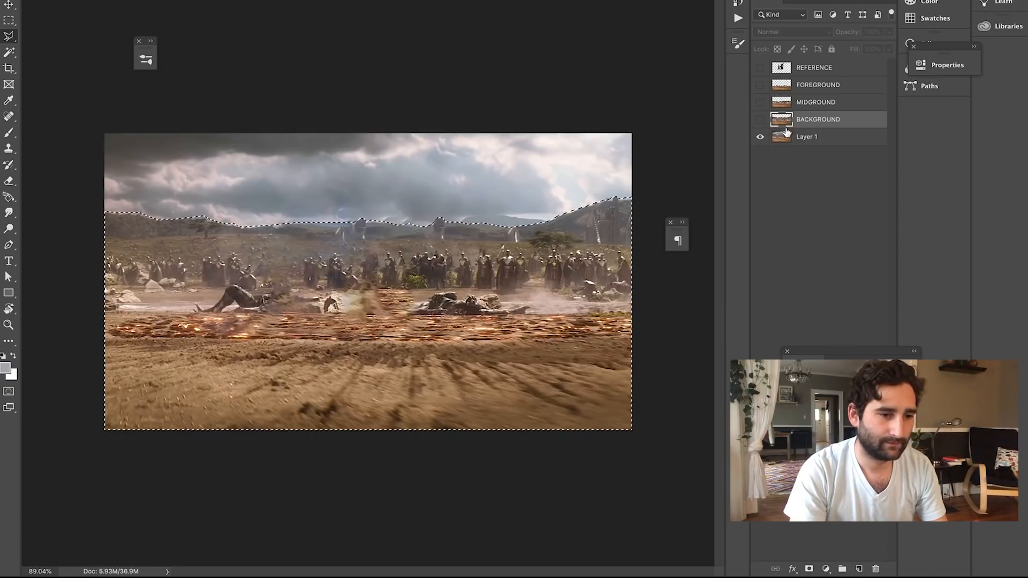
click(801, 139)
key(shift+BackSpace)
key(Return)
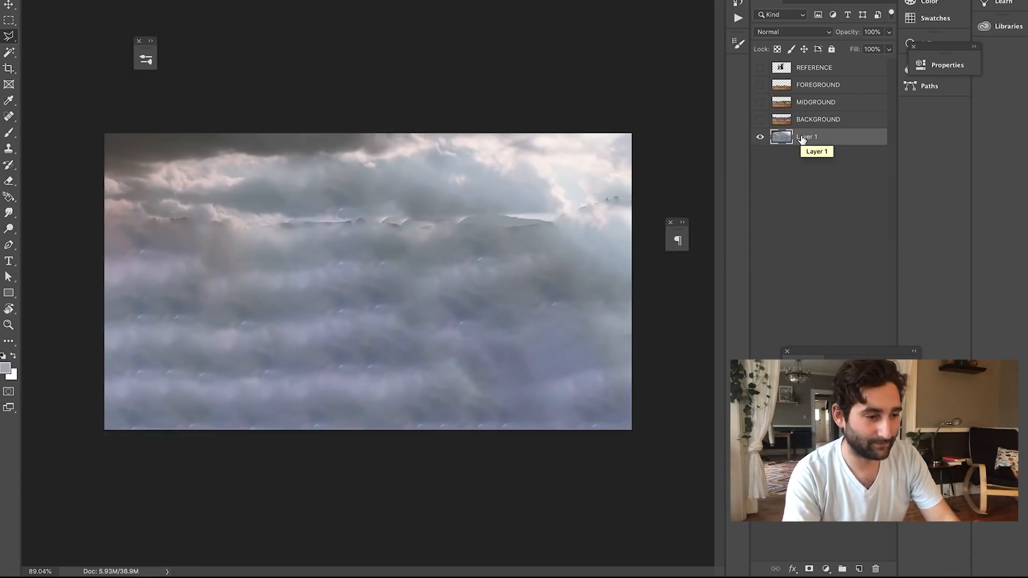
Step: Clear the selection and rename Layer 1 as SKY
key(ctrl+d)
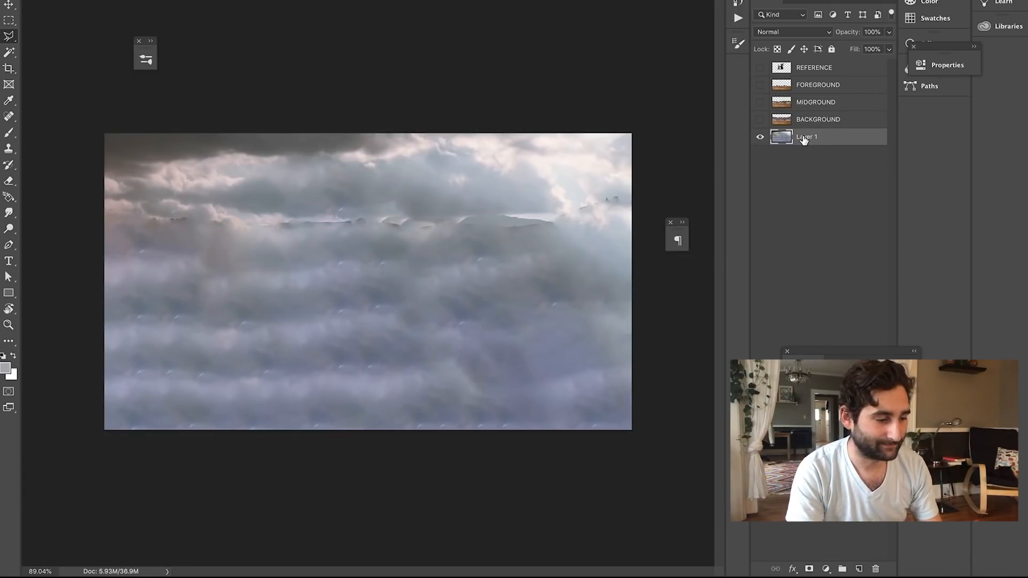
text(SKY)
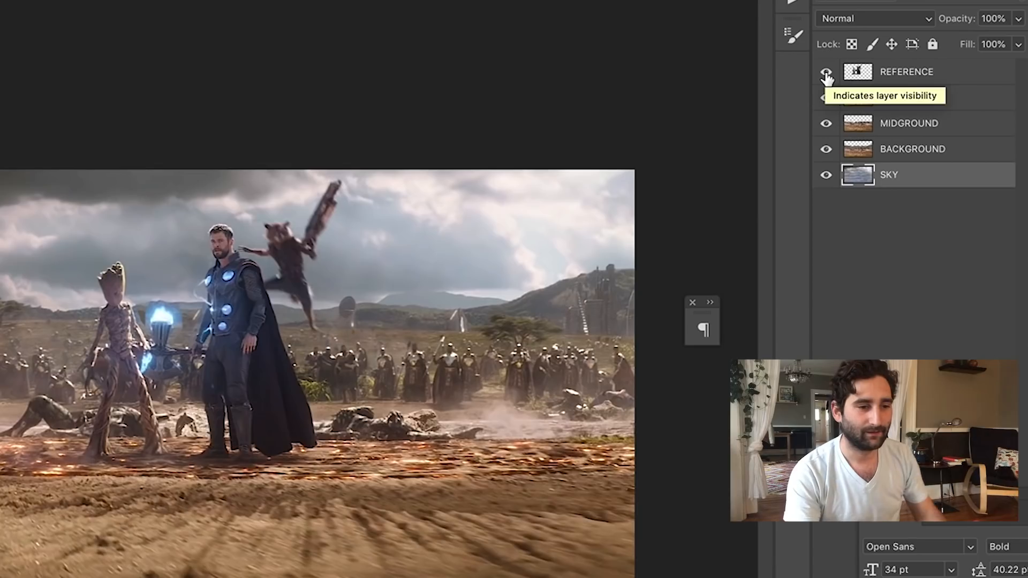
Step: Hide the REFERENCE layer and reveal the FOREGROUND, MIDGROUND, BACKGROUND and SKY layers one after another to check the clean plate
click(824, 73)
click(824, 73)
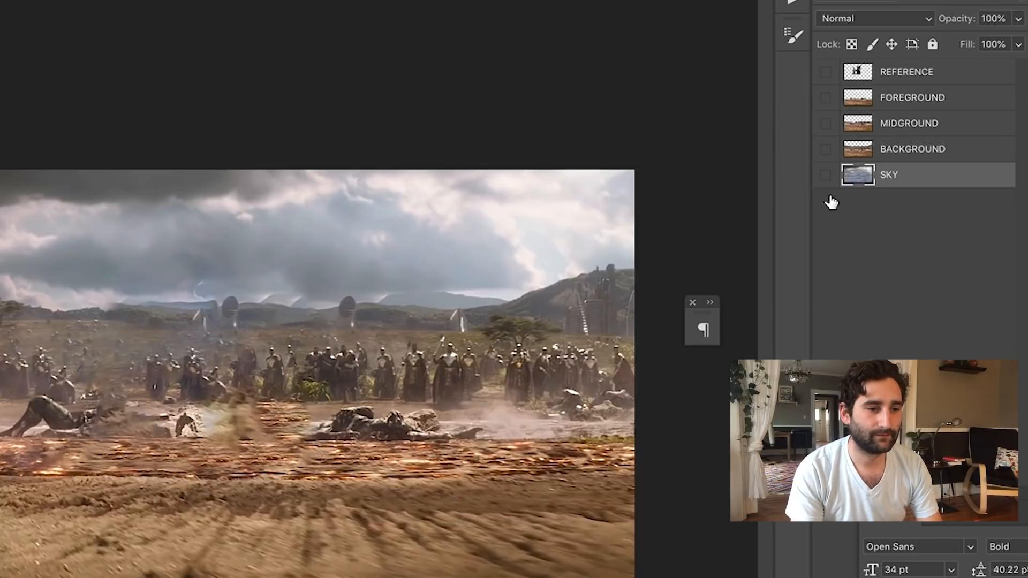
click(826, 97)
click(826, 123)
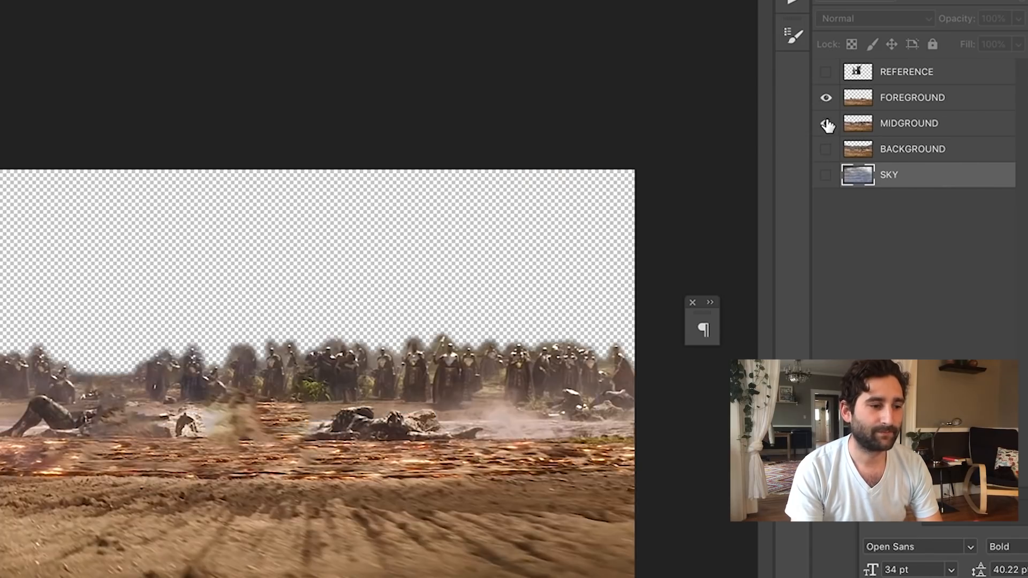
click(826, 150)
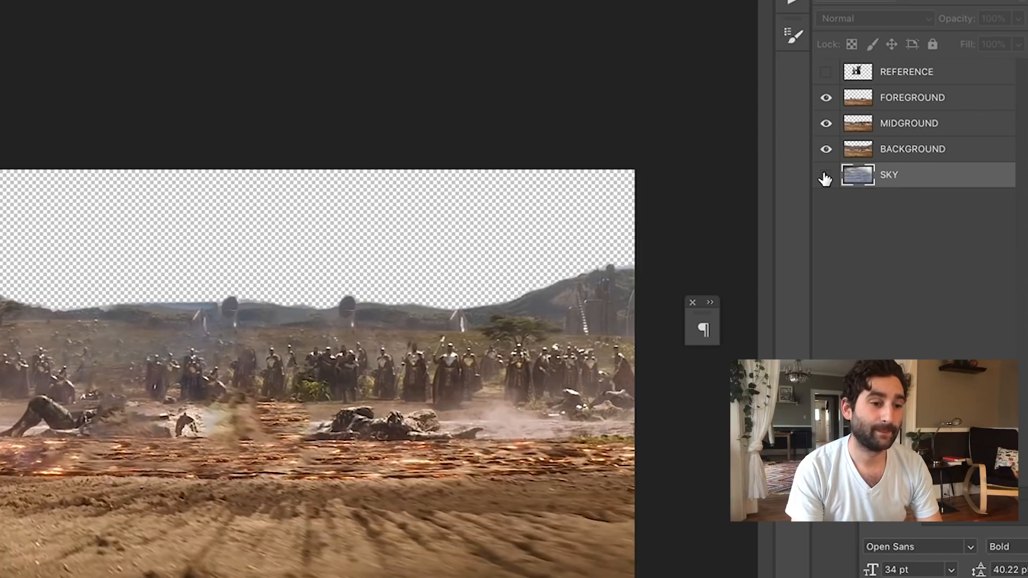
click(826, 175)
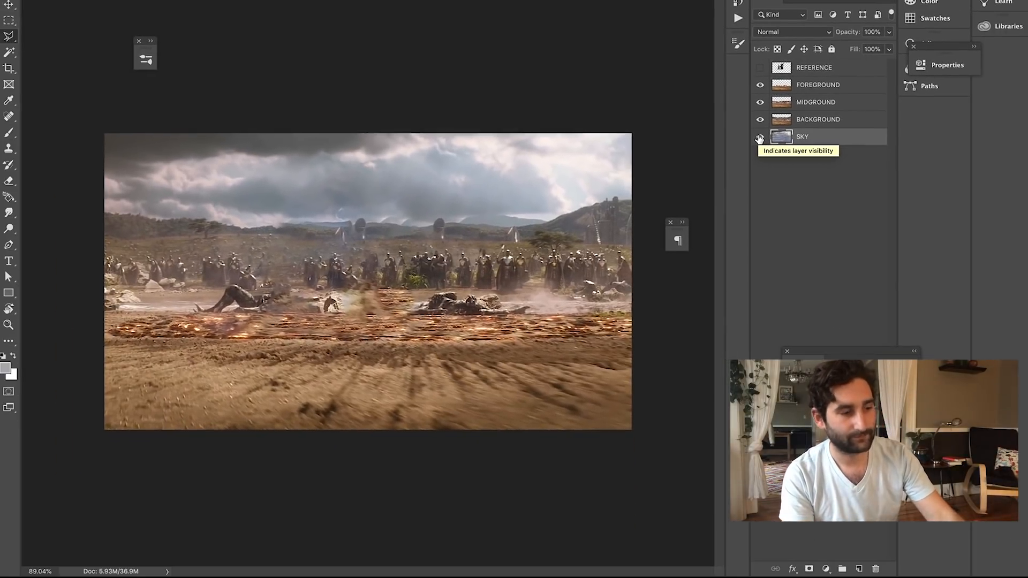
Step: Save the layered document in Photoshop format in the SHOTS folder under the name Shot01
key(super+s)
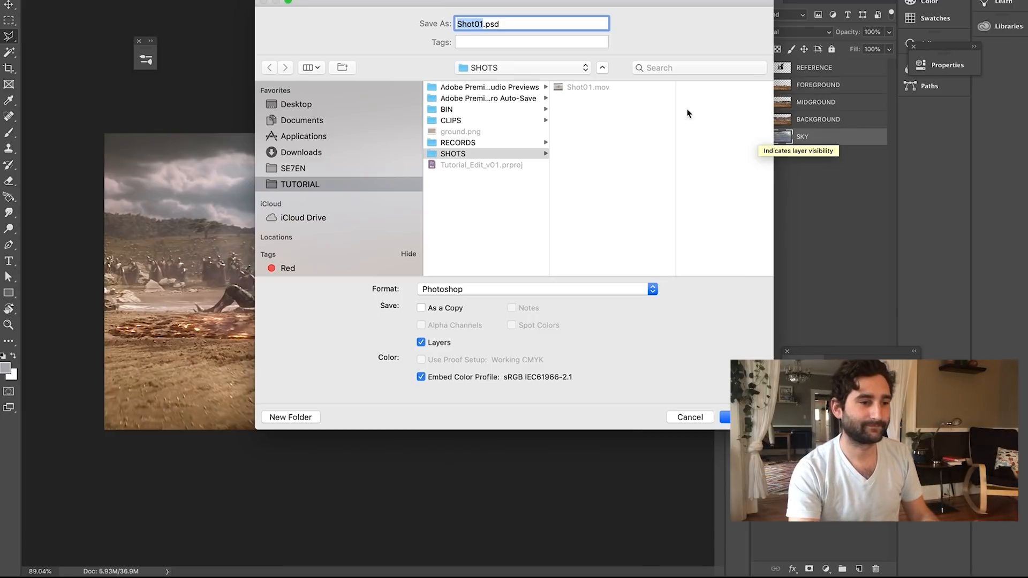
click(589, 87)
drag(485, 25, 537, 25)
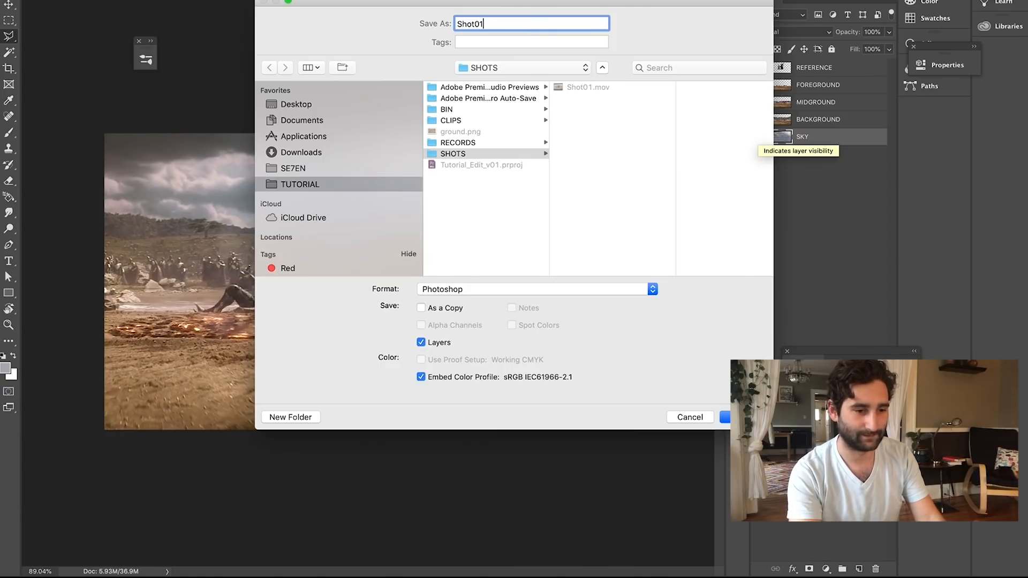
key(Return)
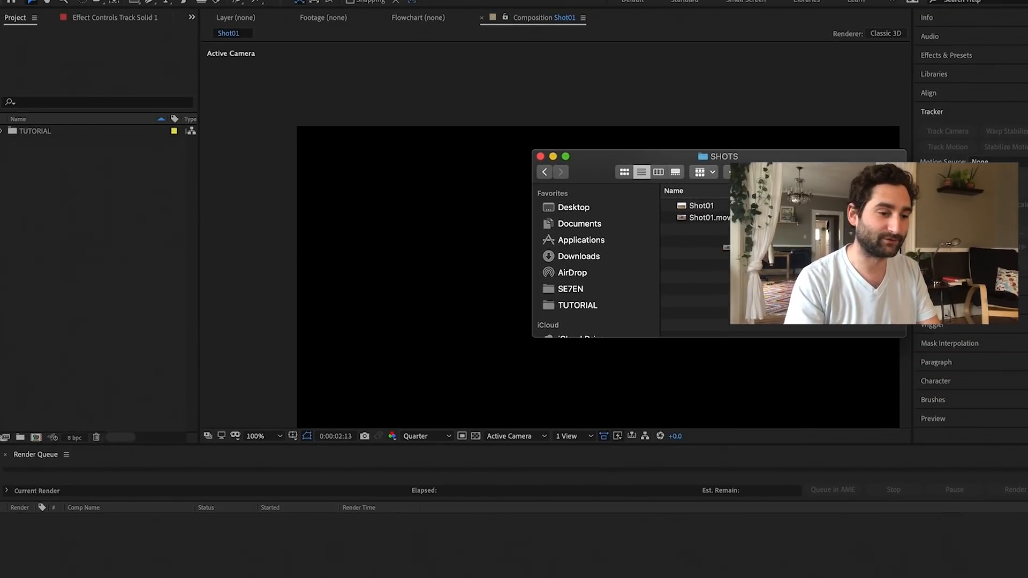
Step: Switch to After Effects, import Shot01.mov from the SHOTS folder and create a previewable composition from the footage
drag(707, 228, 153, 268)
drag(237, 256, 158, 282)
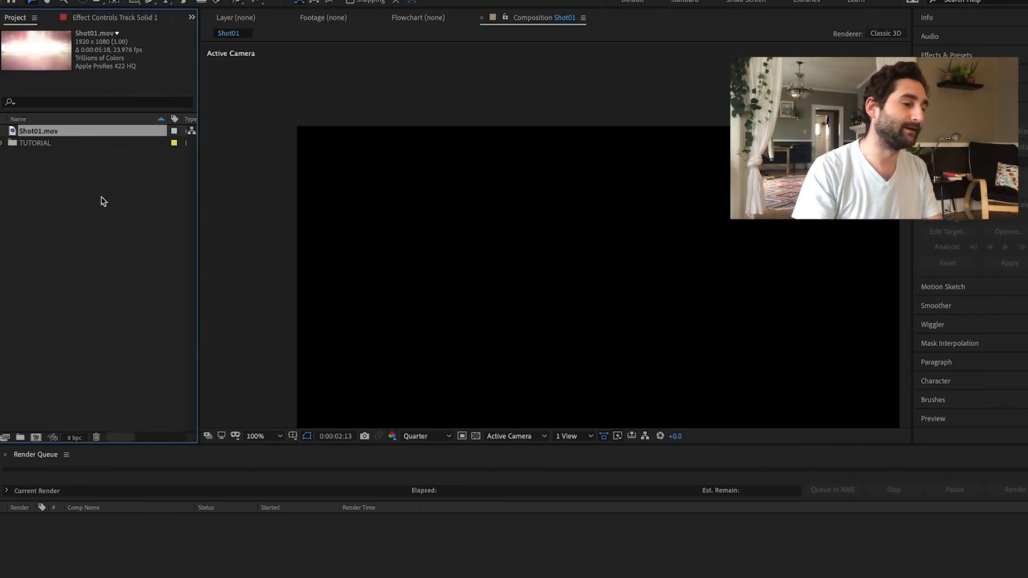
click(27, 133)
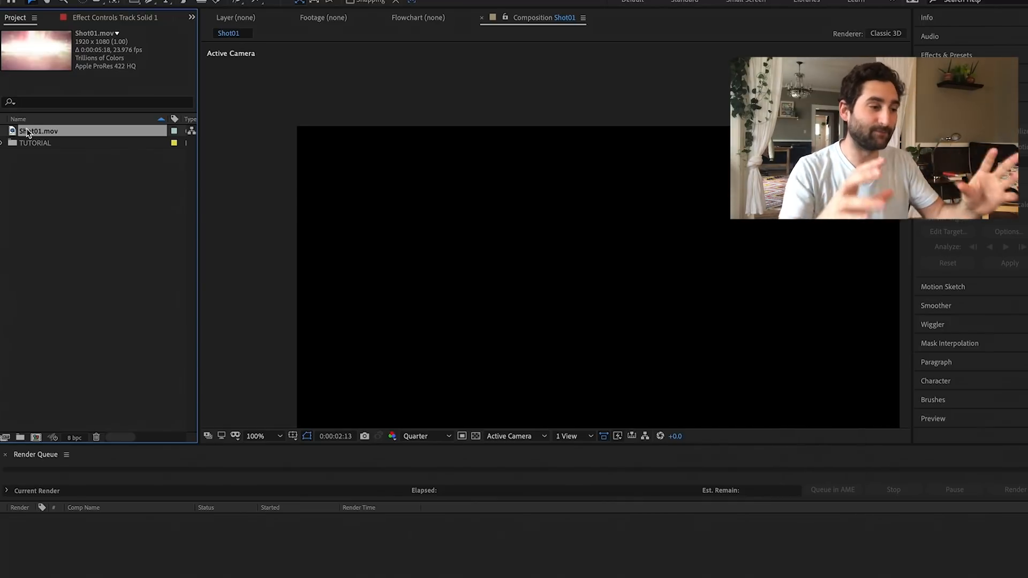
drag(27, 132, 53, 364)
drag(97, 293, 76, 381)
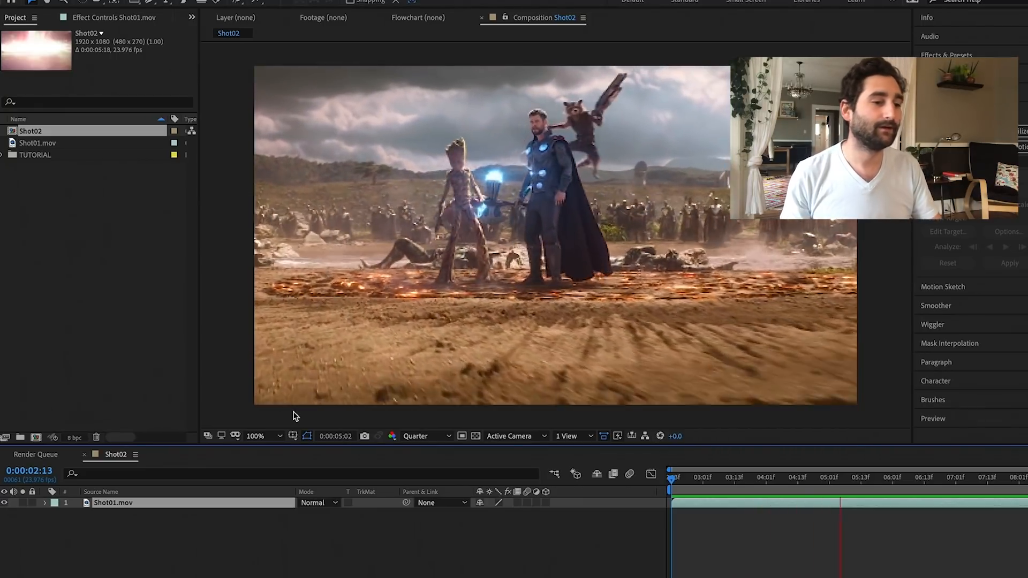
key(space)
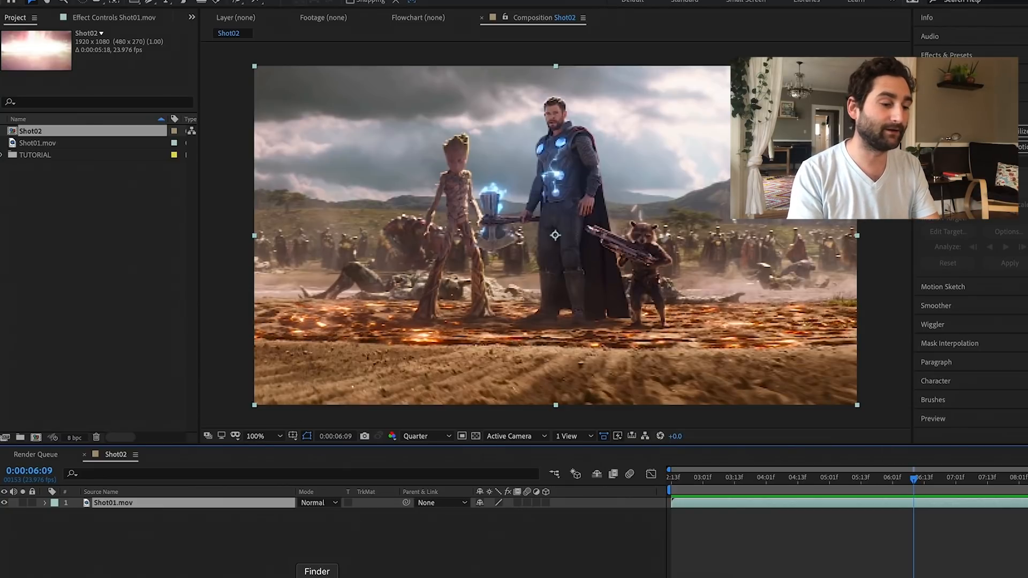
Step: Import the Shot01 Photoshop file from the SHOTS folder as Composition - Retain Layer Sizes with Editable Layer Styles
click(317, 577)
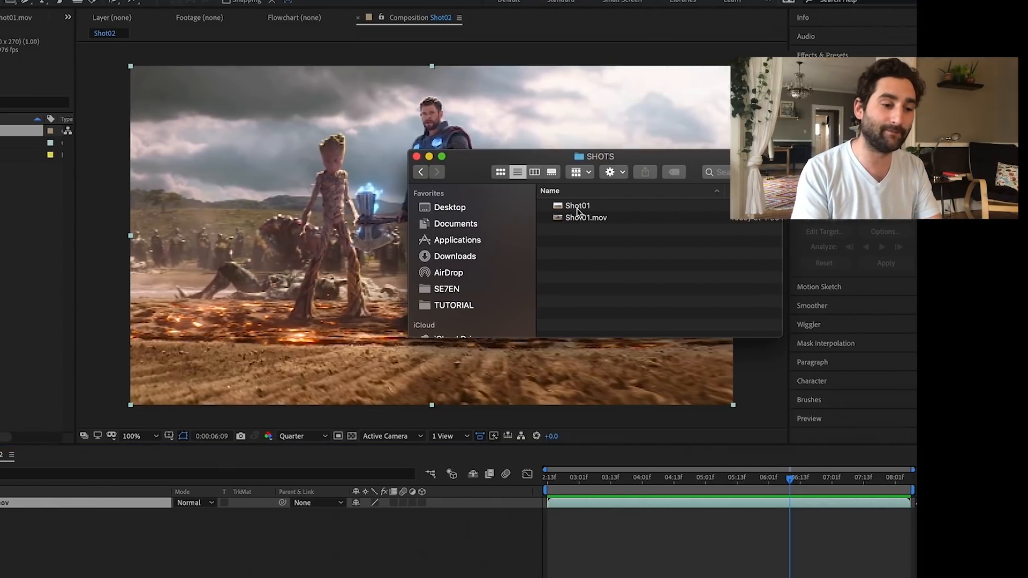
click(702, 208)
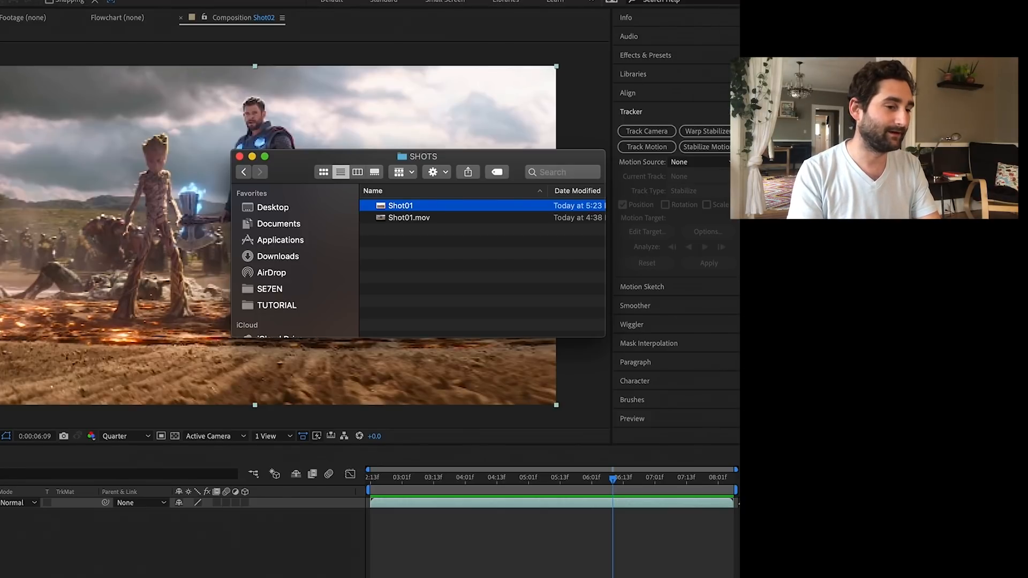
click(440, 231)
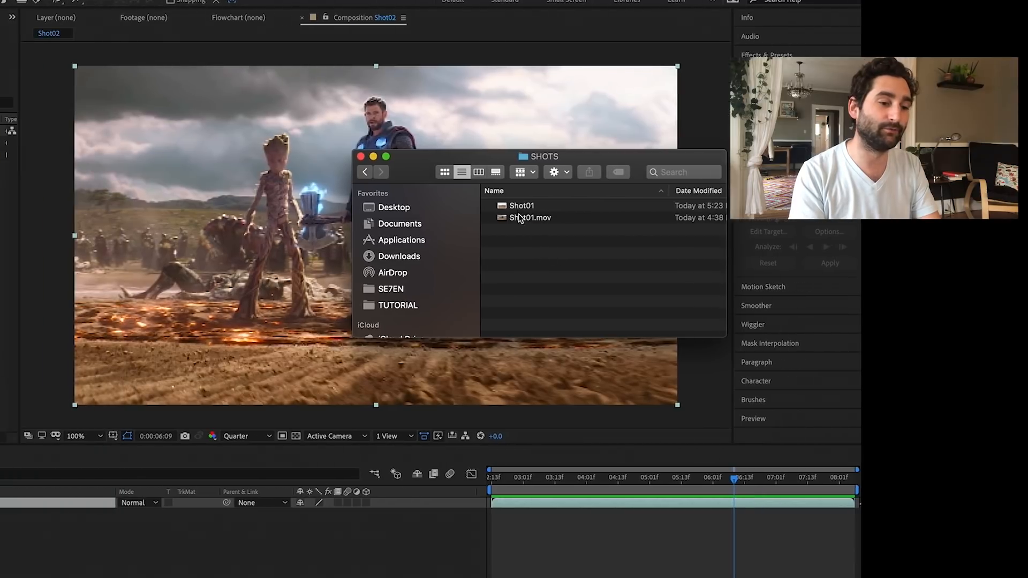
drag(397, 206, 135, 374)
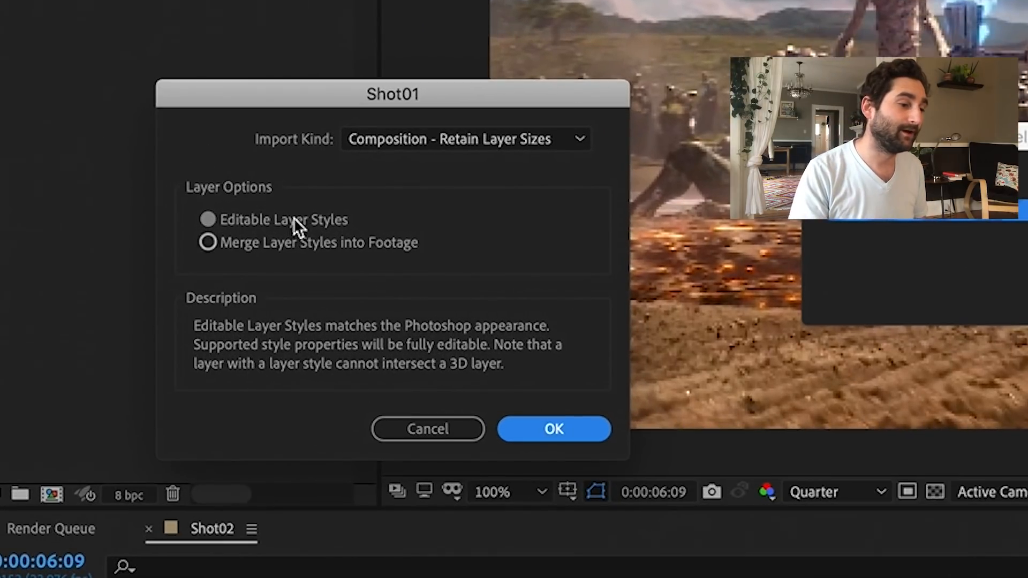
click(408, 145)
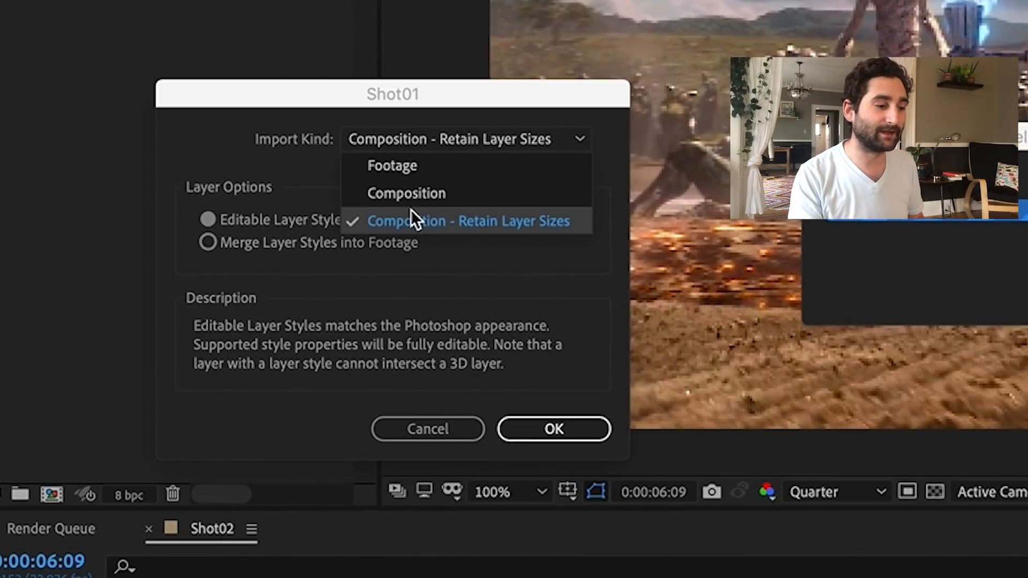
click(468, 221)
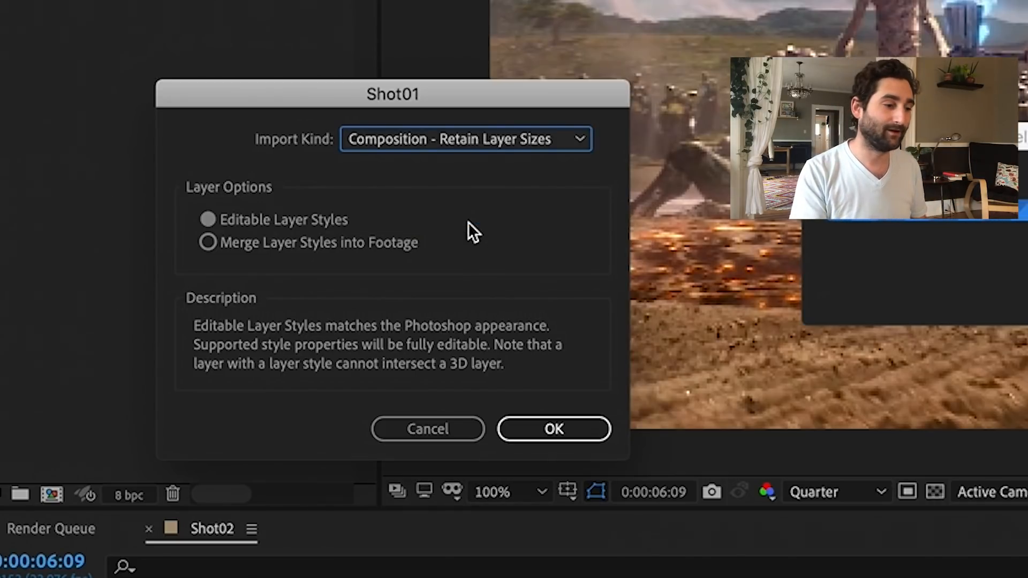
click(575, 423)
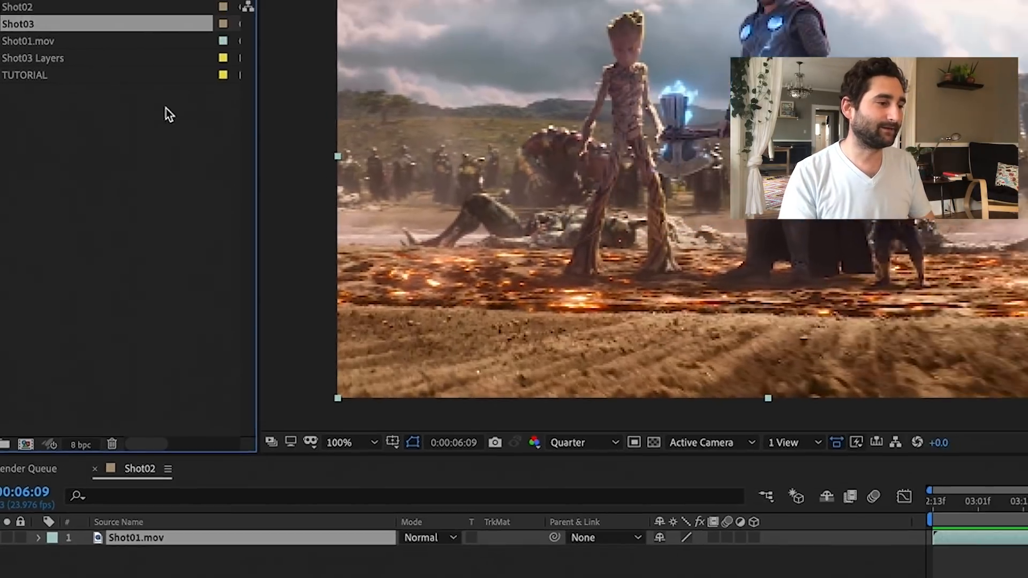
Step: Rename the imported Shot03 composition as BACKGROUND ASSETS
key(Return)
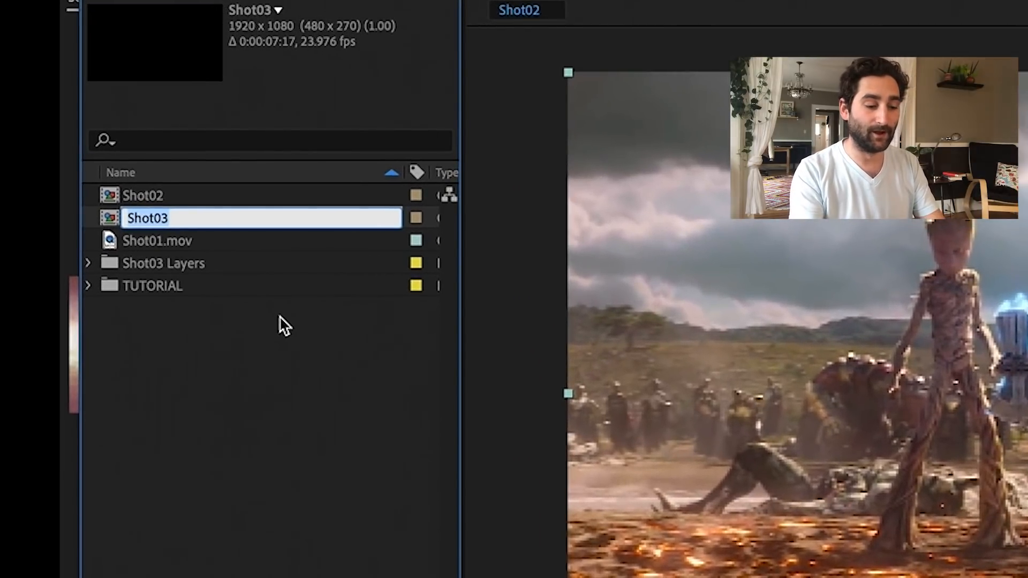
text(BACKGROUND A)
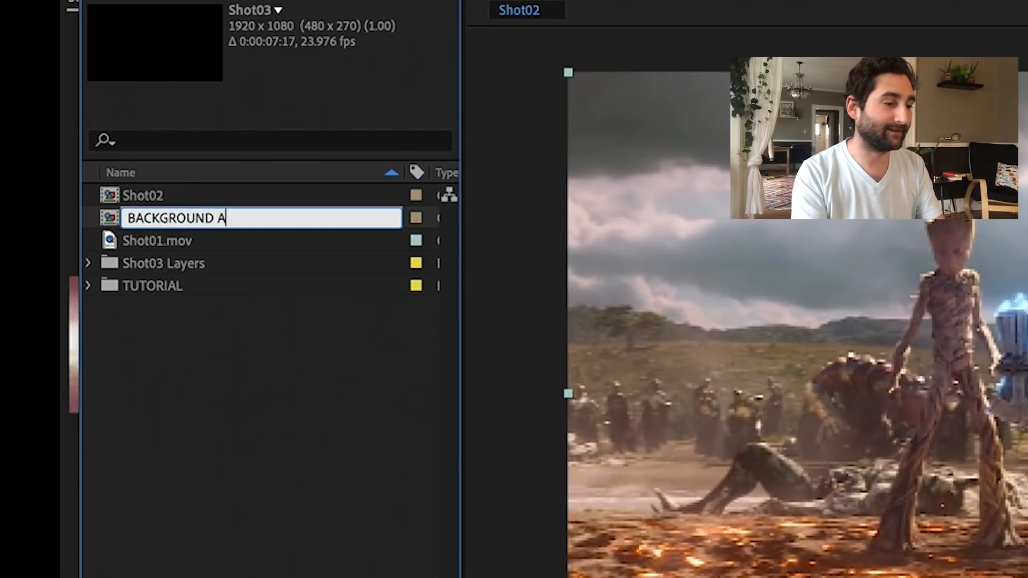
text(SSETS)
click(297, 413)
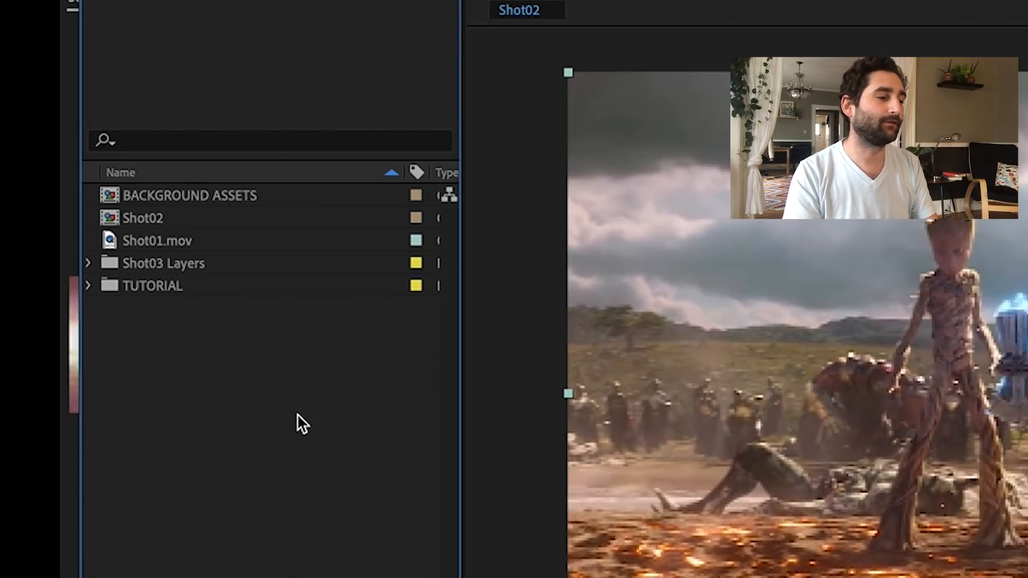
Step: Open the BACKGROUND ASSETS composition and check its foreground, midground, background and sky layers by switching their visibility individually
double_click(187, 201)
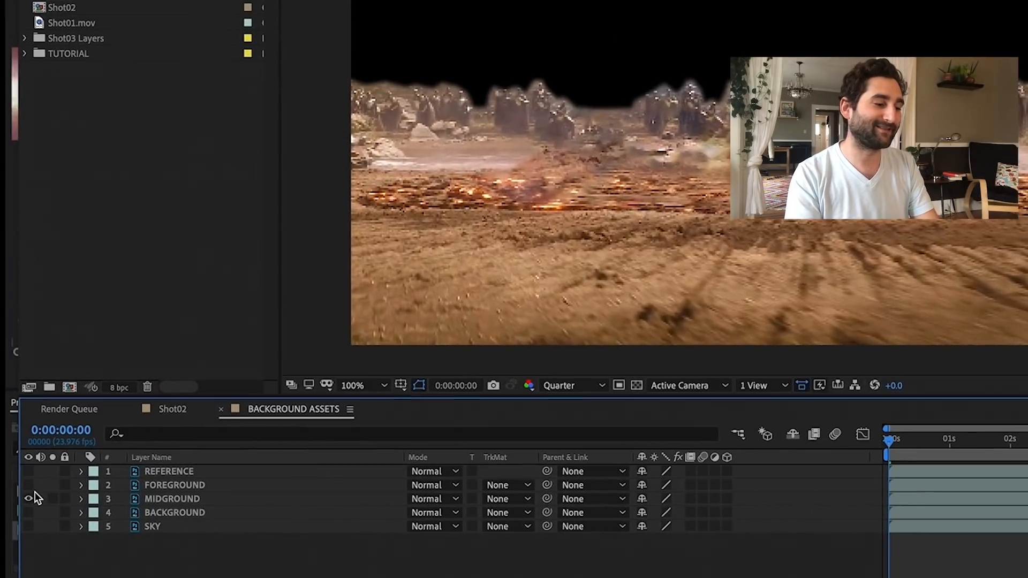
click(30, 498)
click(30, 526)
click(30, 513)
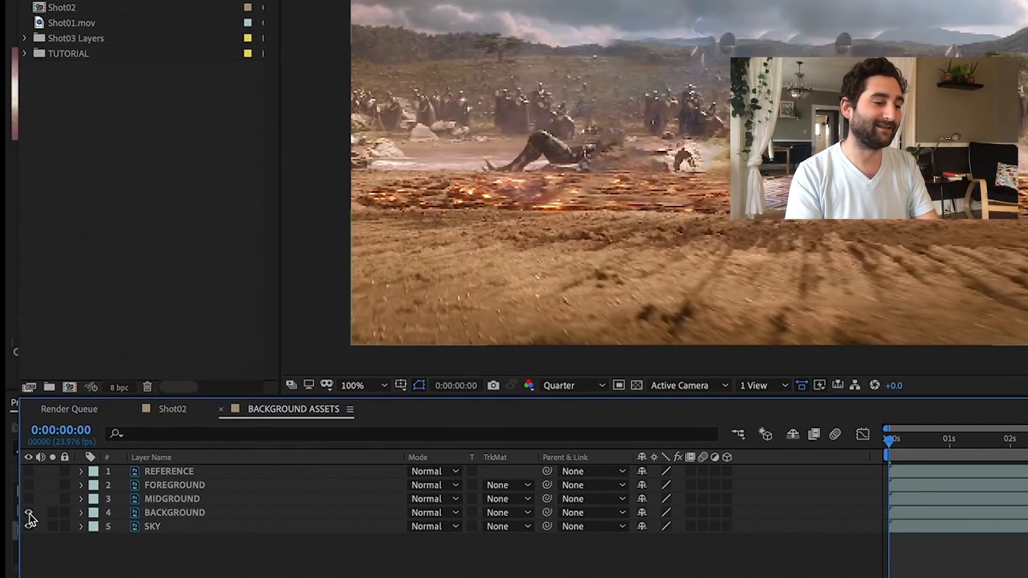
drag(29, 526, 27, 503)
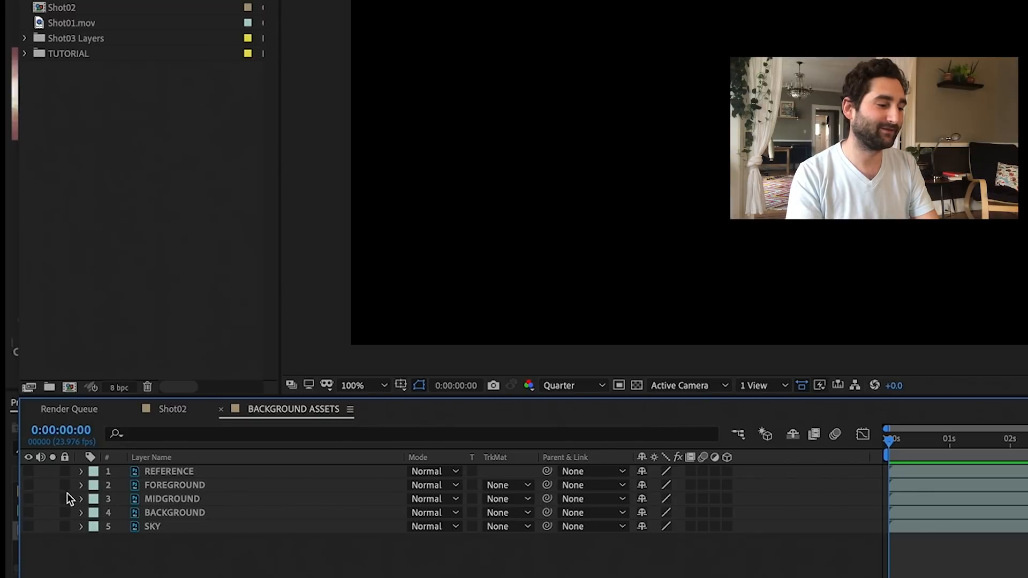
click(28, 488)
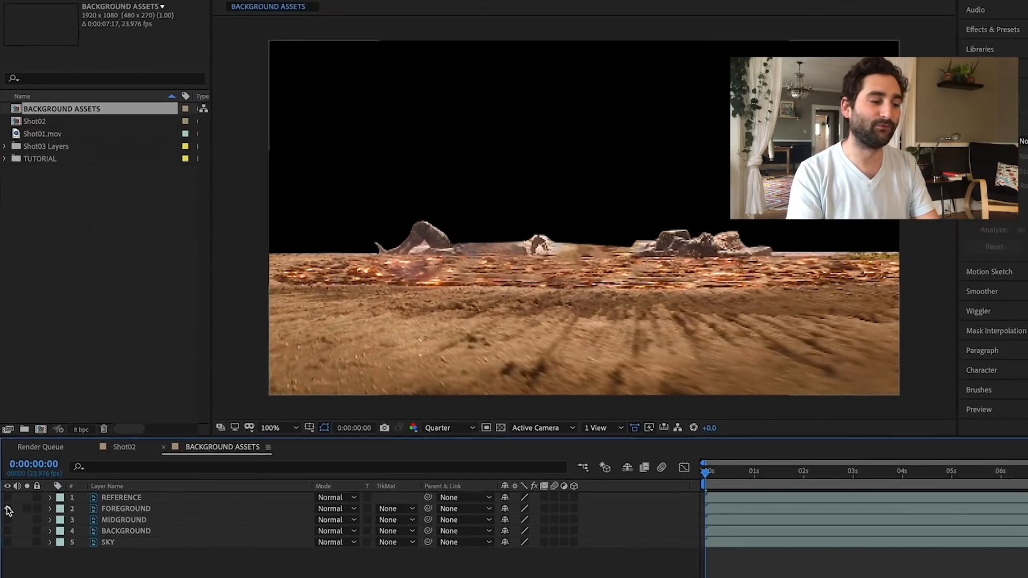
click(15, 500)
click(15, 513)
click(15, 512)
click(1, 538)
click(1, 537)
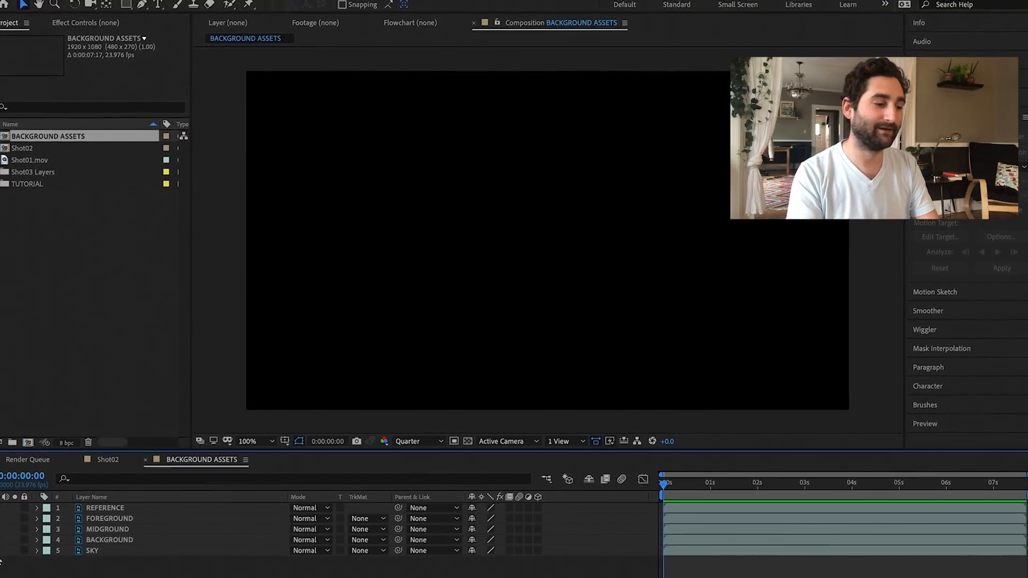
click(1, 551)
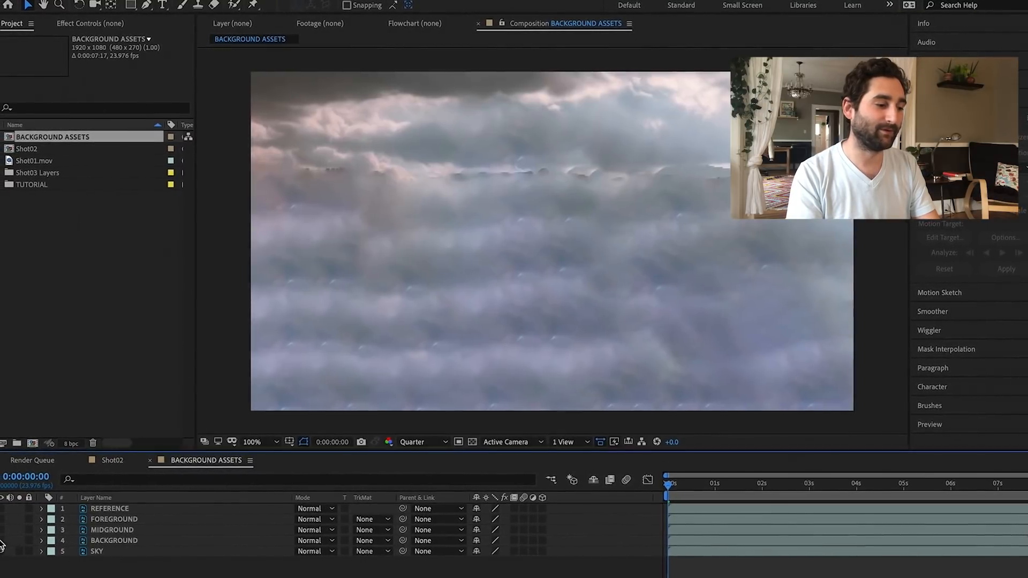
Step: Make every layer in BACKGROUND ASSETS visible, comparing the clean plate with the REFERENCE layer on and off
drag(1, 541, 2, 506)
click(2, 507)
click(2, 507)
click(2, 508)
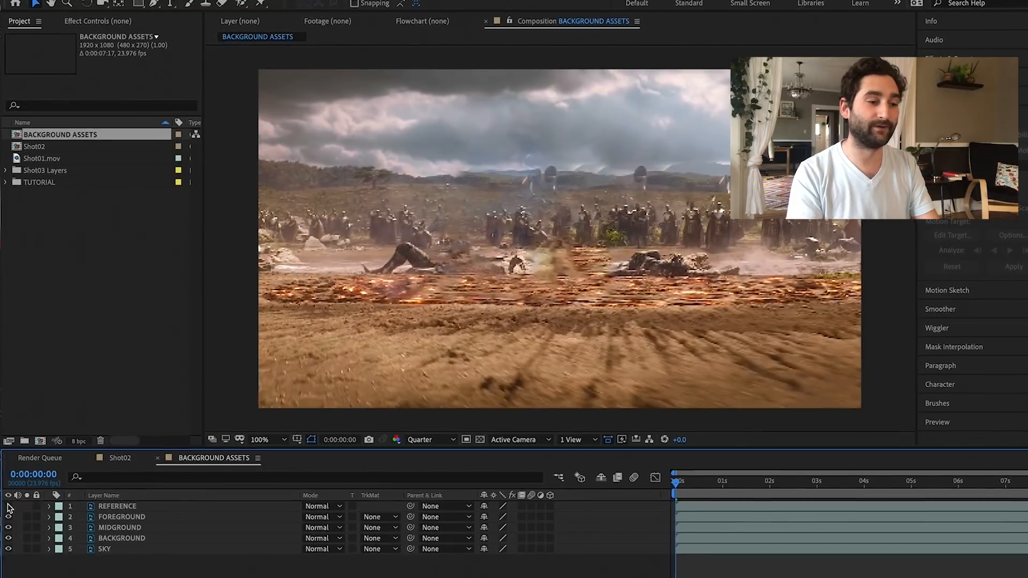
click(10, 504)
click(10, 505)
click(10, 505)
click(10, 504)
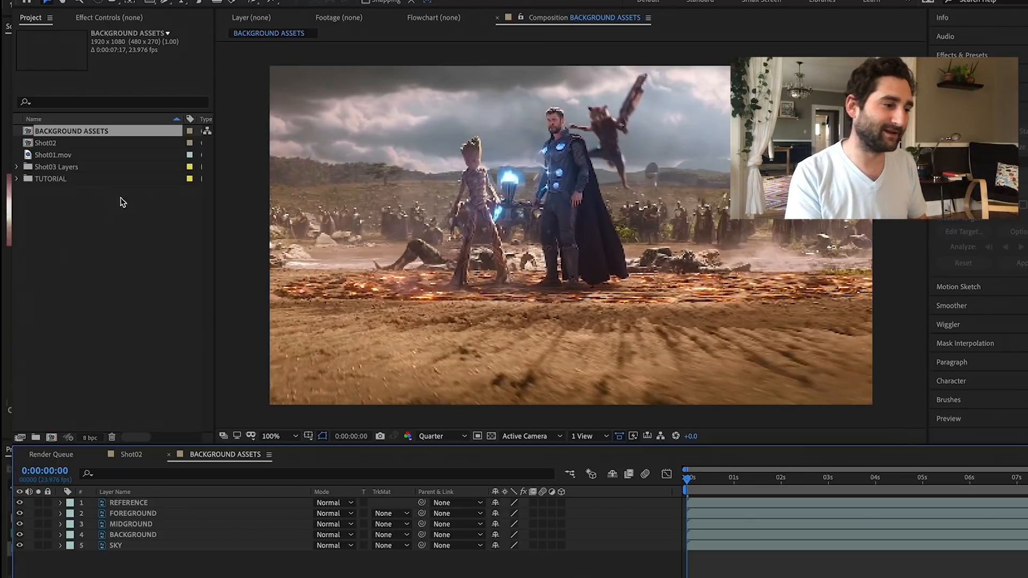
Step: Open the Shot02 composition and play the footage from its start to examine the camera movement
click(46, 144)
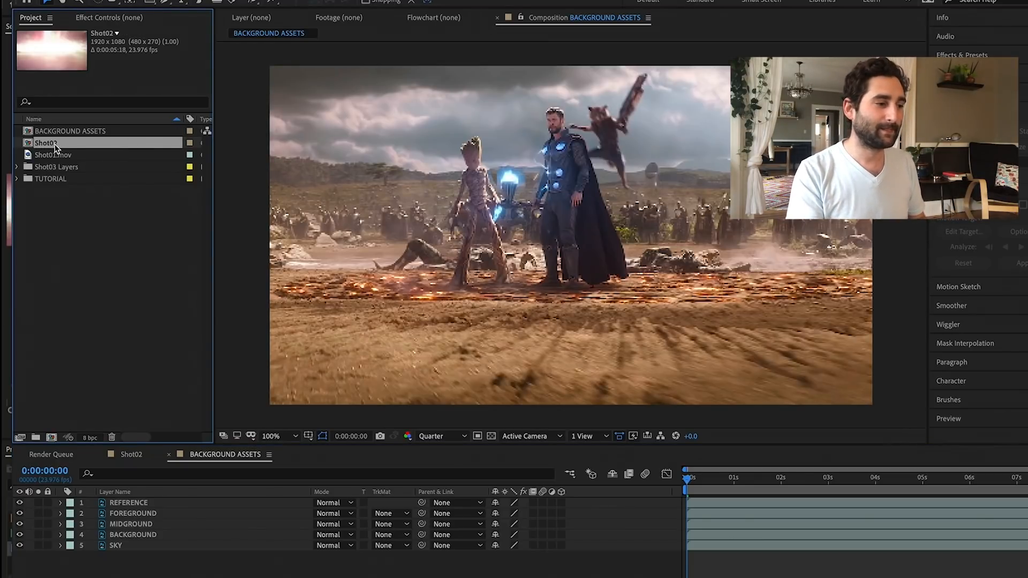
double_click(46, 146)
drag(722, 478, 646, 476)
key(space)
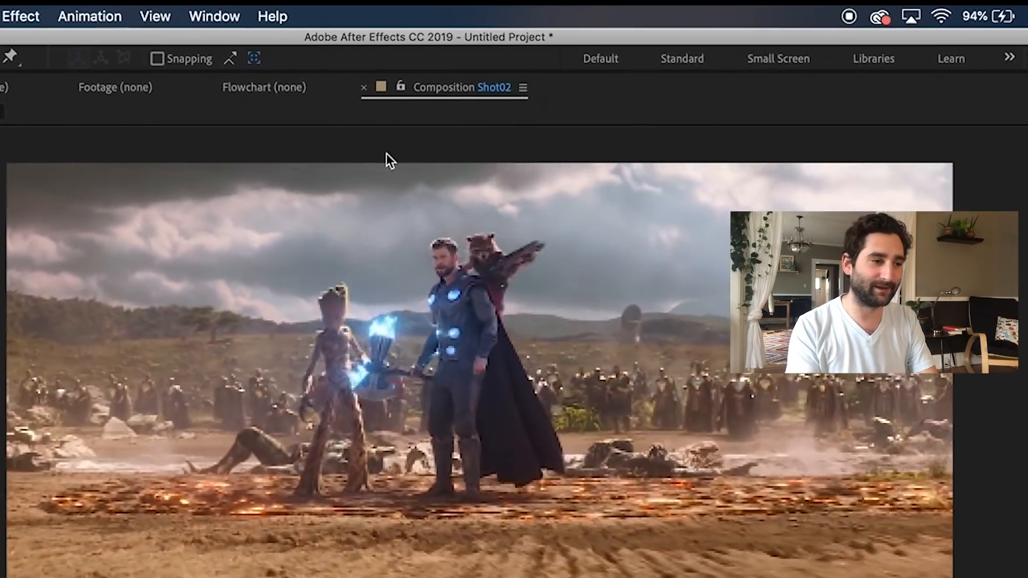
Step: Look up the Tracker among the available windows and select the Shot01.mov layer in Shot02 at 0:00:05:01
click(209, 18)
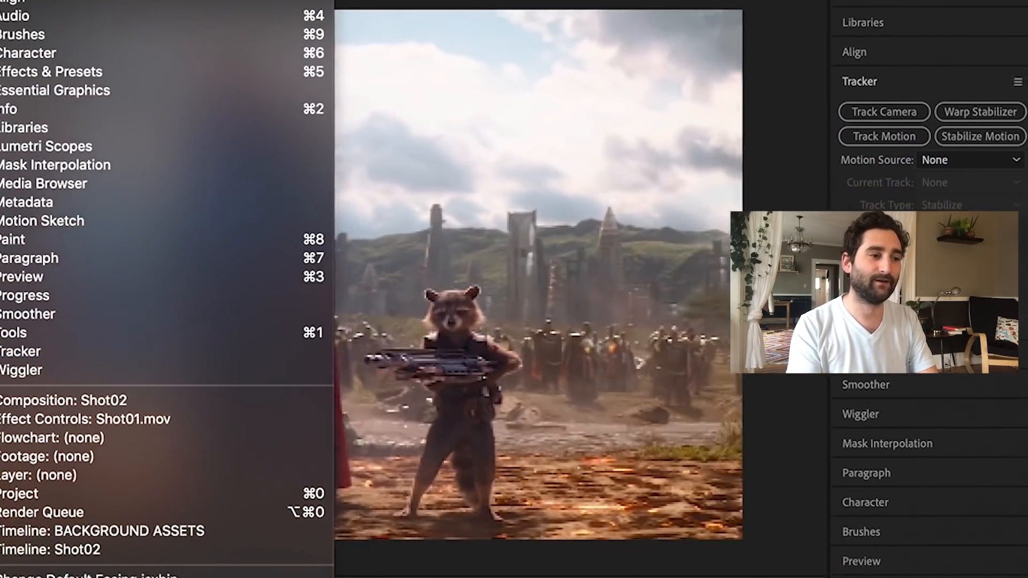
click(637, 163)
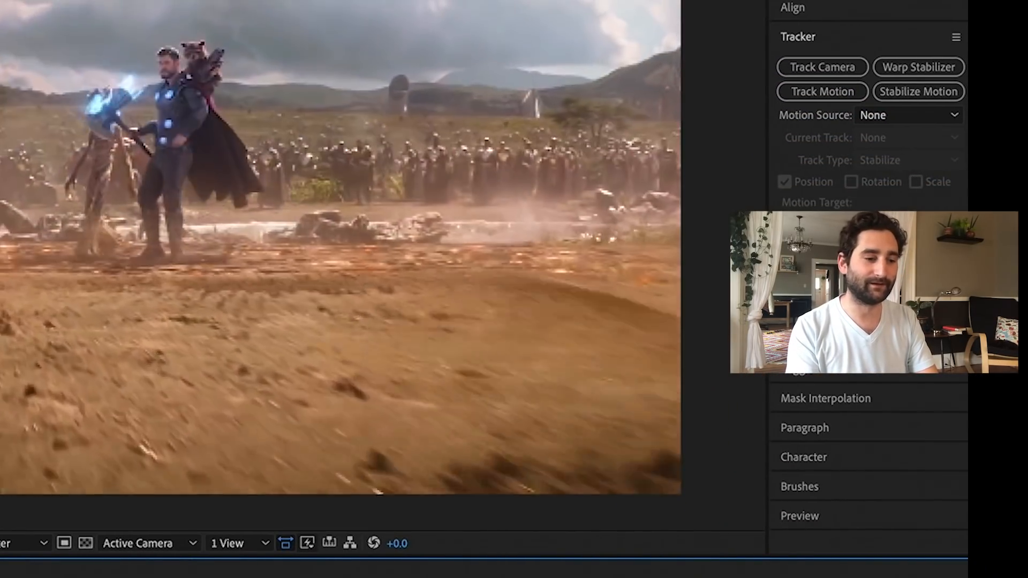
drag(656, 555, 728, 555)
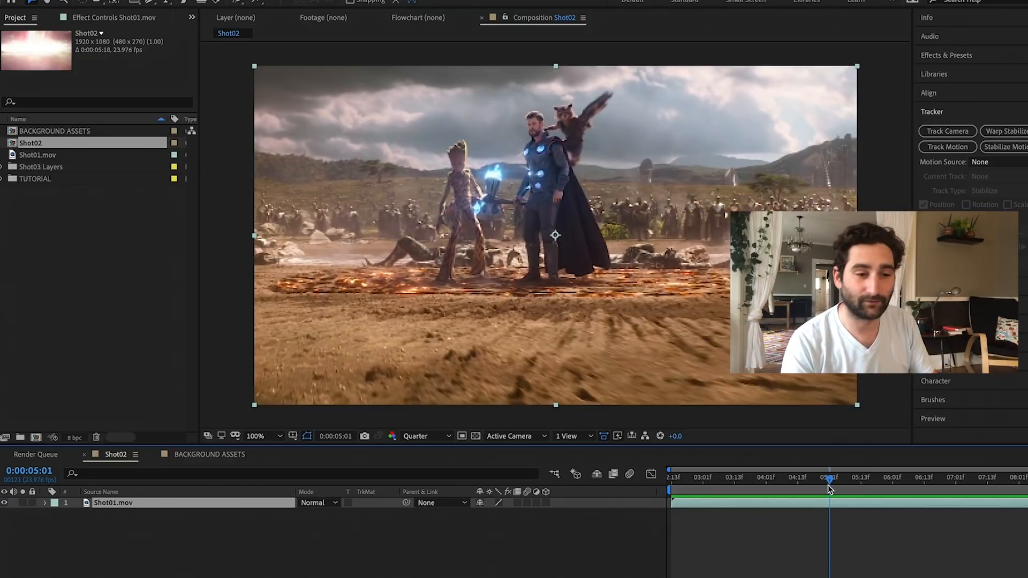
click(193, 511)
click(177, 502)
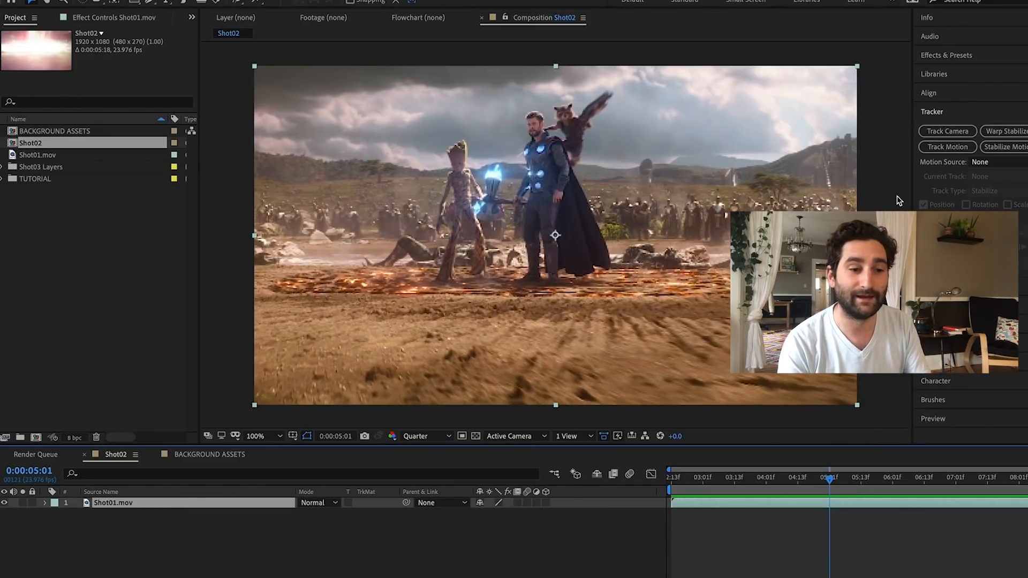
Step: Track the camera of Shot01.mov and scrub between about 0:00:04:10 and 0:00:05:22 to examine the solved ground points
click(962, 136)
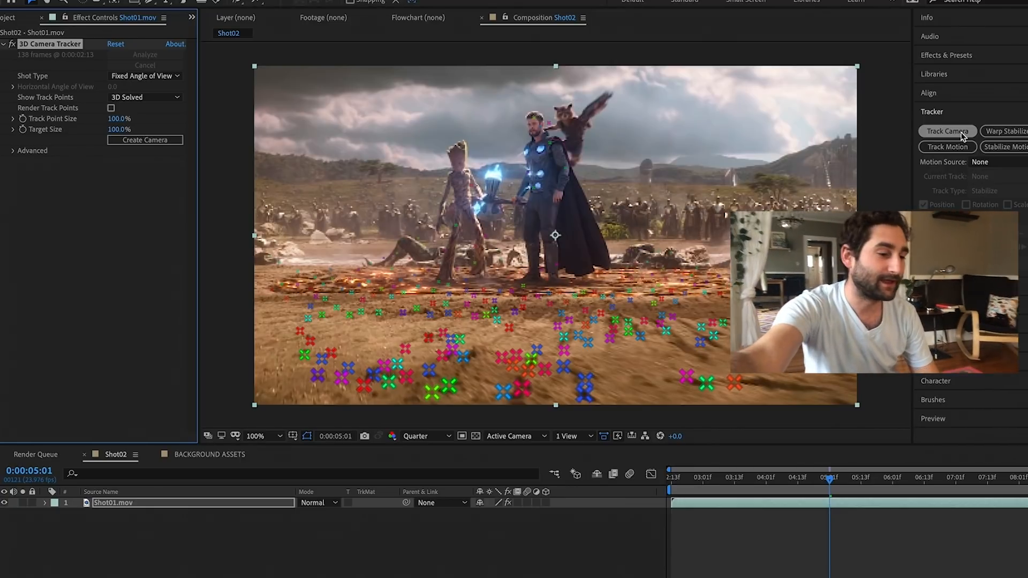
mouse_move(824, 478)
mouse_down()
mouse_move(773, 479)
mouse_move(817, 485)
mouse_up()
drag(862, 487, 791, 496)
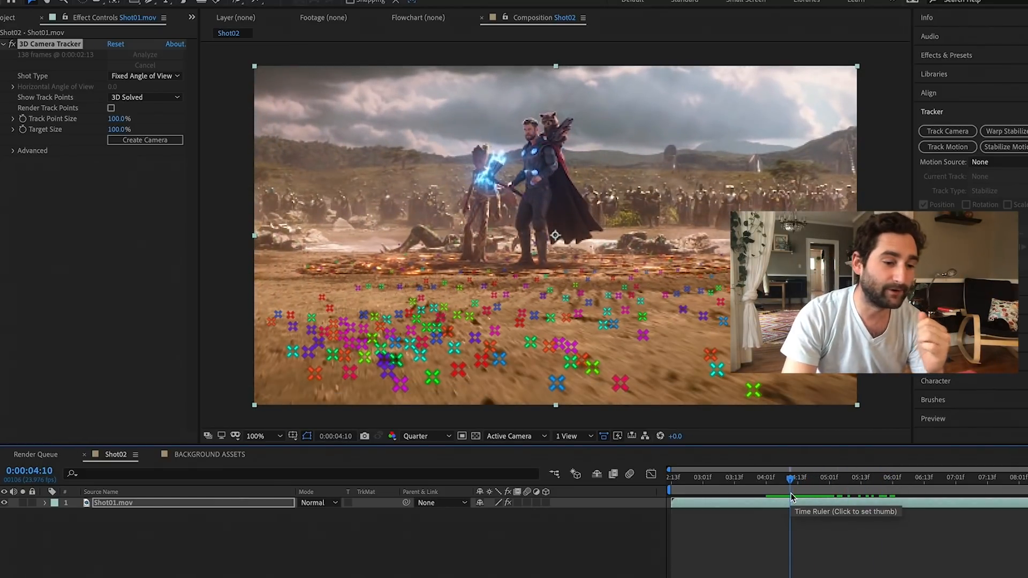
drag(791, 493, 889, 498)
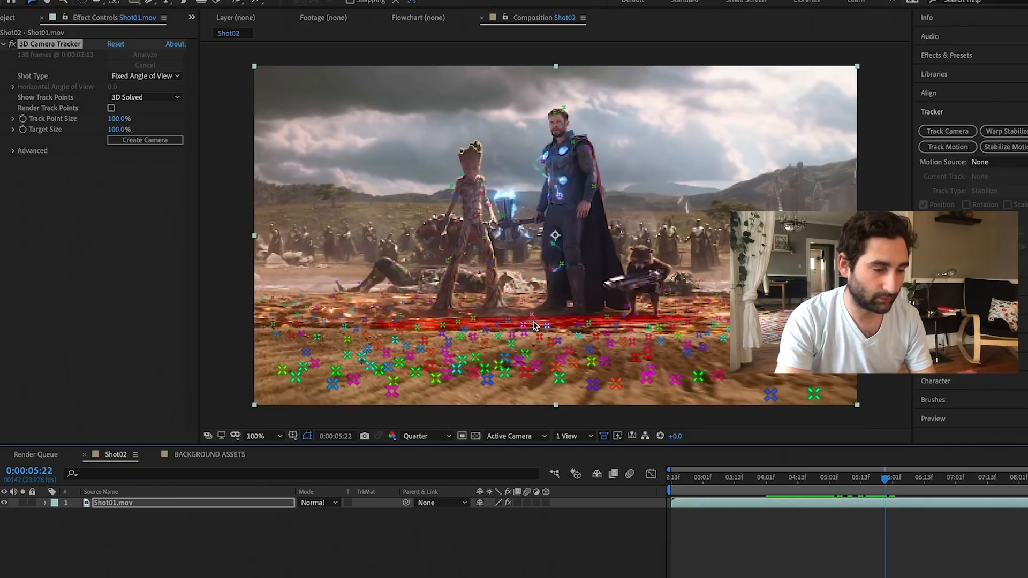
Step: Create a solid and camera from the ground track points at 0:00:05:22, then select the new camera and scrub through the shot
right_click(534, 325)
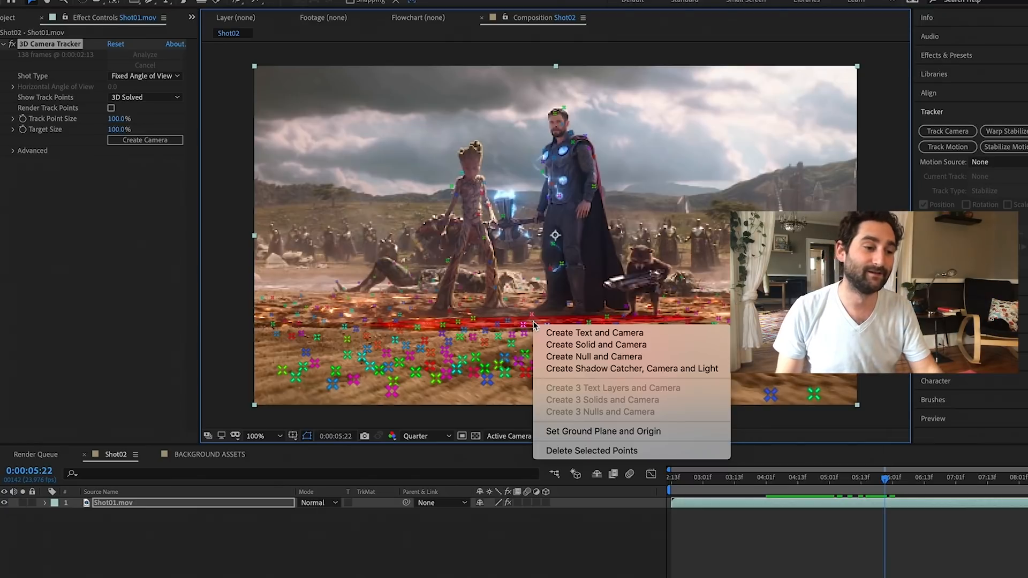
click(571, 345)
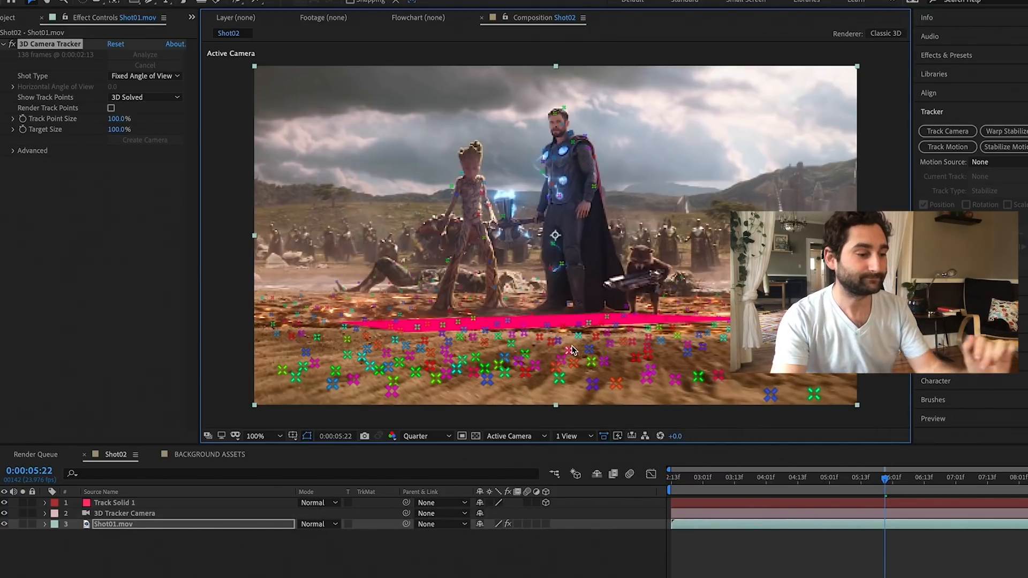
click(247, 539)
click(210, 515)
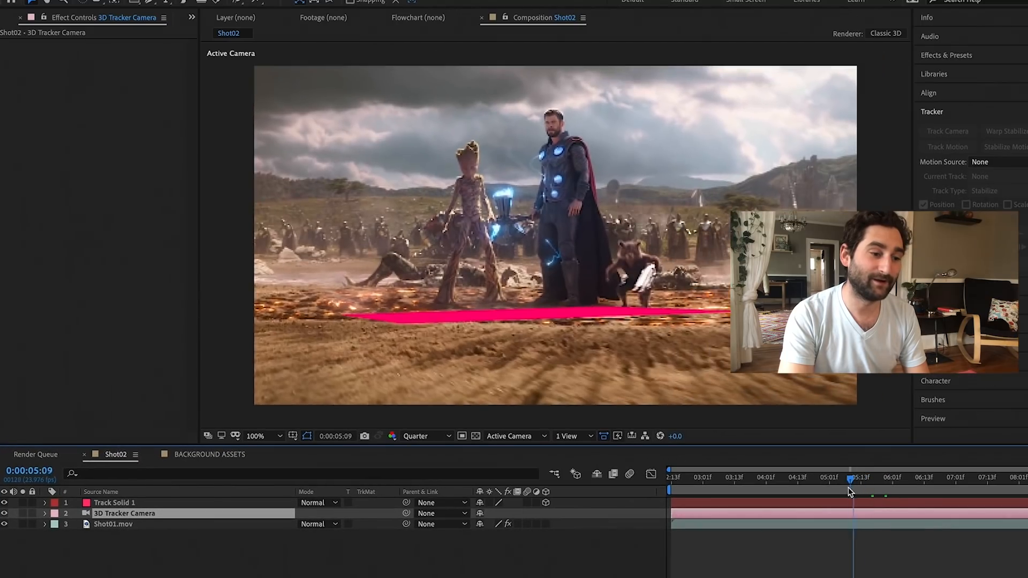
drag(848, 487, 872, 488)
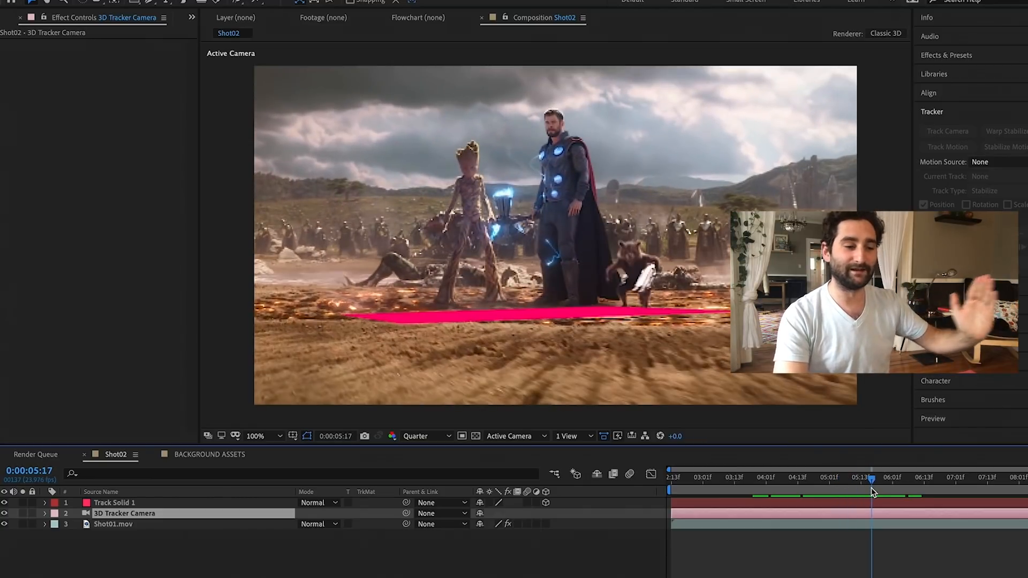
Step: Inspect the solved camera path in the 4 Views layout and return to 1 View
click(565, 436)
click(577, 490)
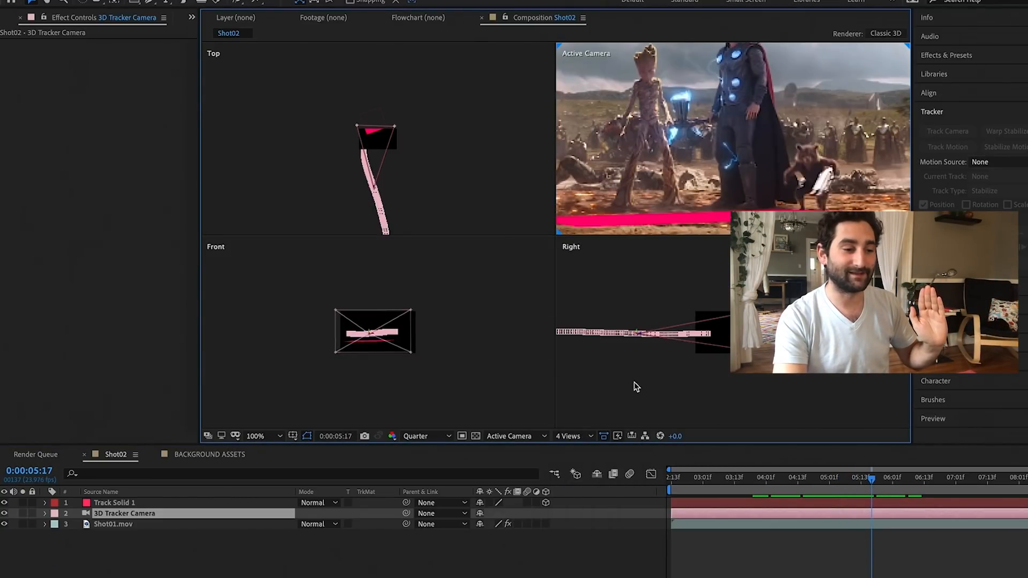
click(563, 436)
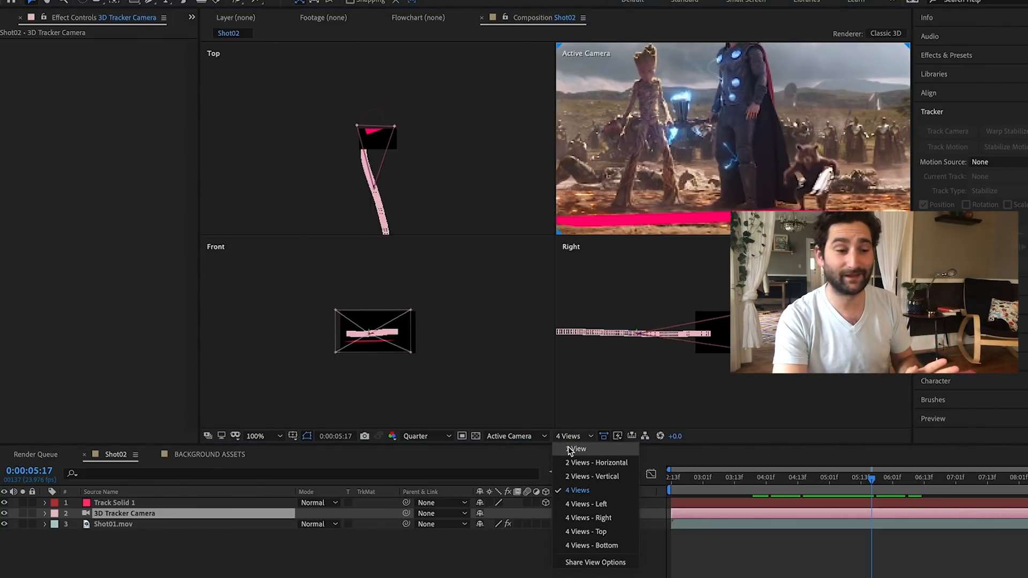
click(575, 449)
Step: Play Shot02 from 0:00:02:13 to check how the track solid follows the ground, and examine the early frames up to 0:00:03:00
click(843, 493)
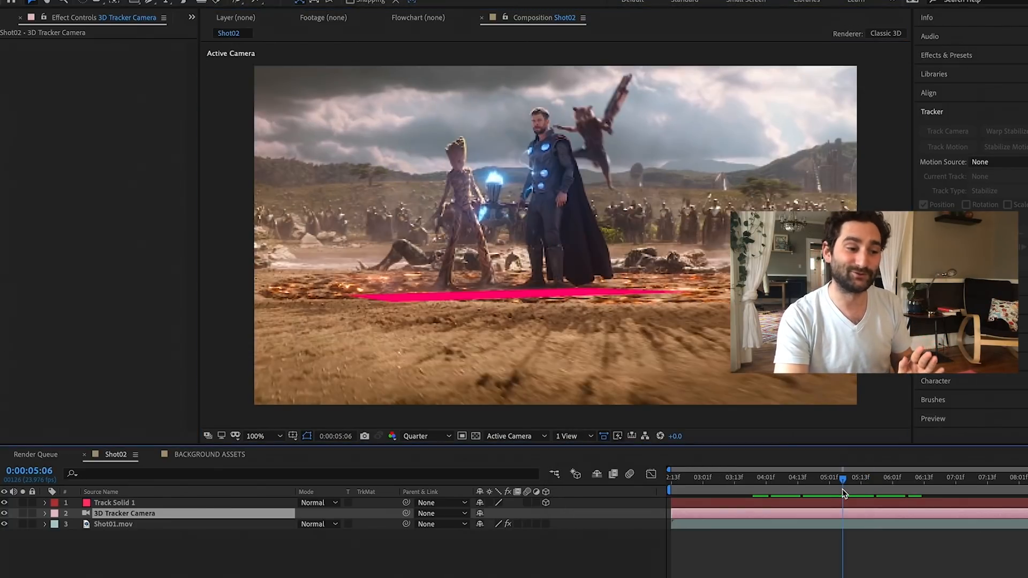
drag(785, 486, 662, 488)
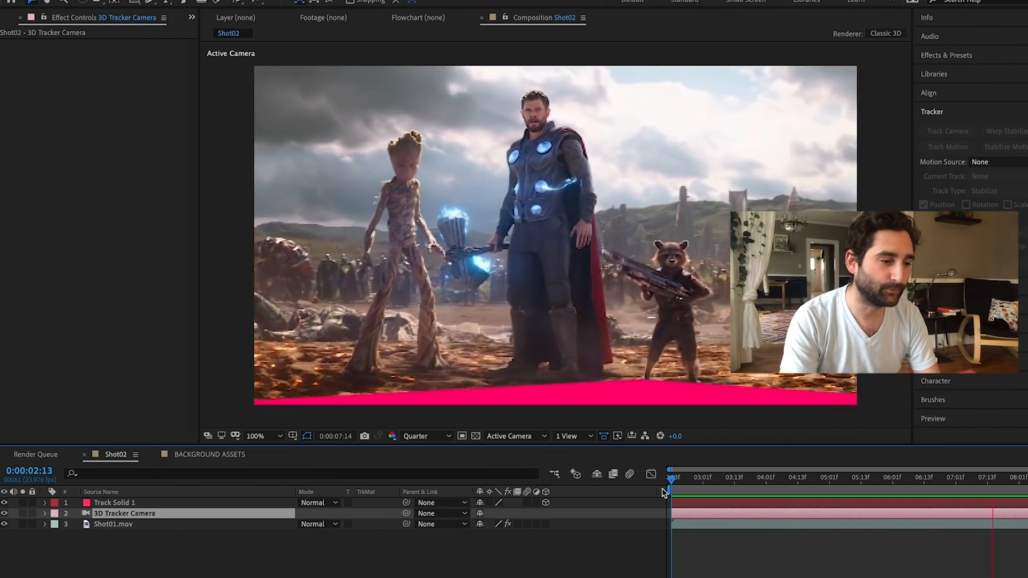
click(813, 478)
drag(815, 477, 649, 480)
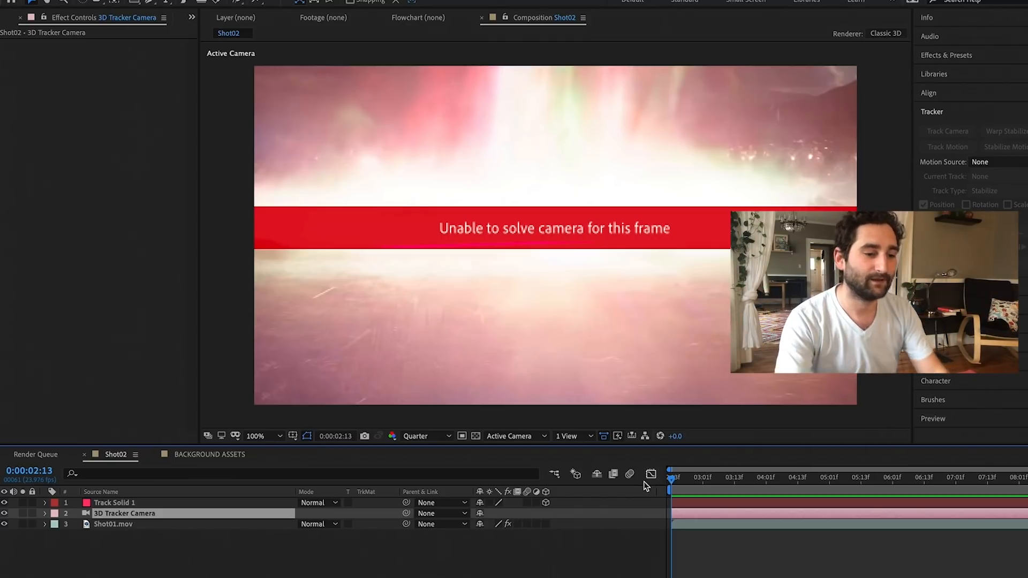
click(702, 482)
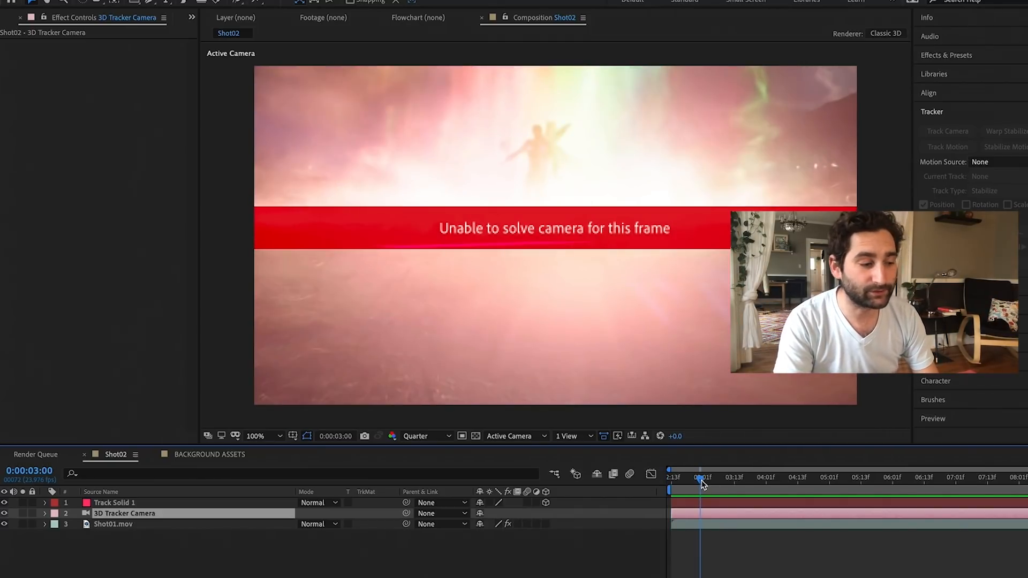
Step: Delete the 3D Camera Tracker effect from Shot01.mov and scrub to 0:00:05:21 to check the track solid
click(144, 525)
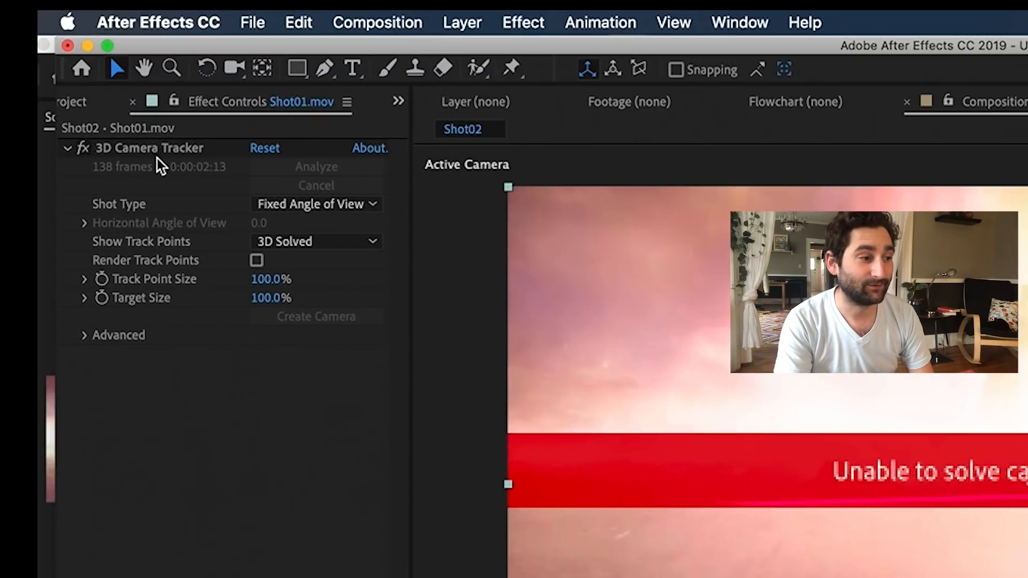
click(156, 151)
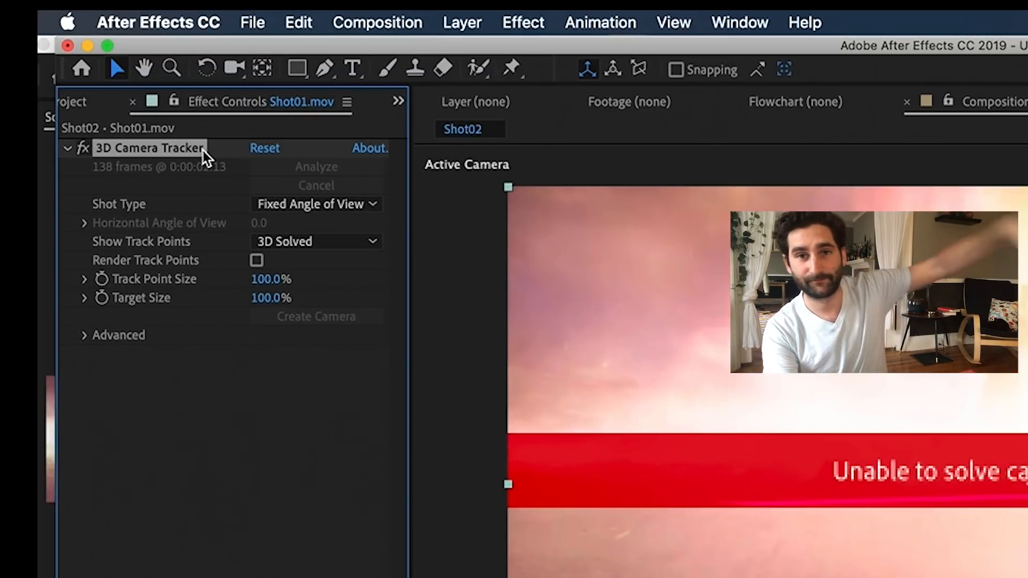
key(Delete)
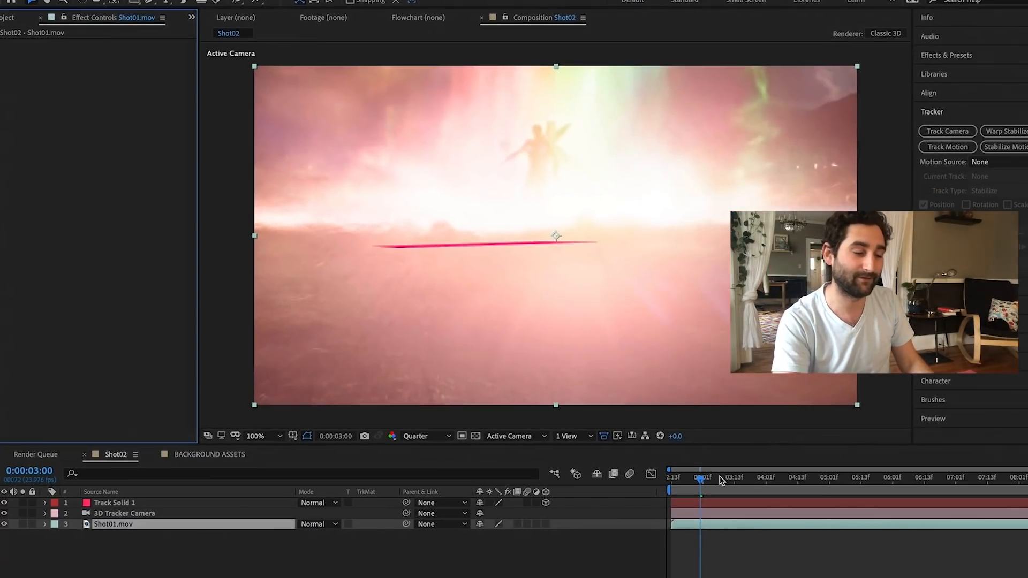
drag(717, 477, 885, 501)
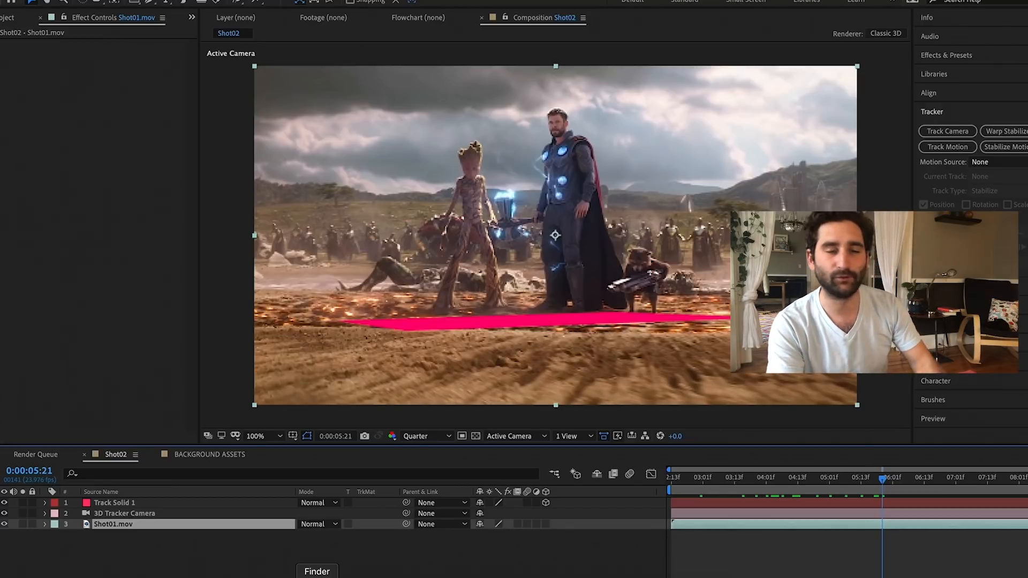
Step: Switch to Finder, locate ground.png in the TUTORIAL folder and preview the image
click(317, 576)
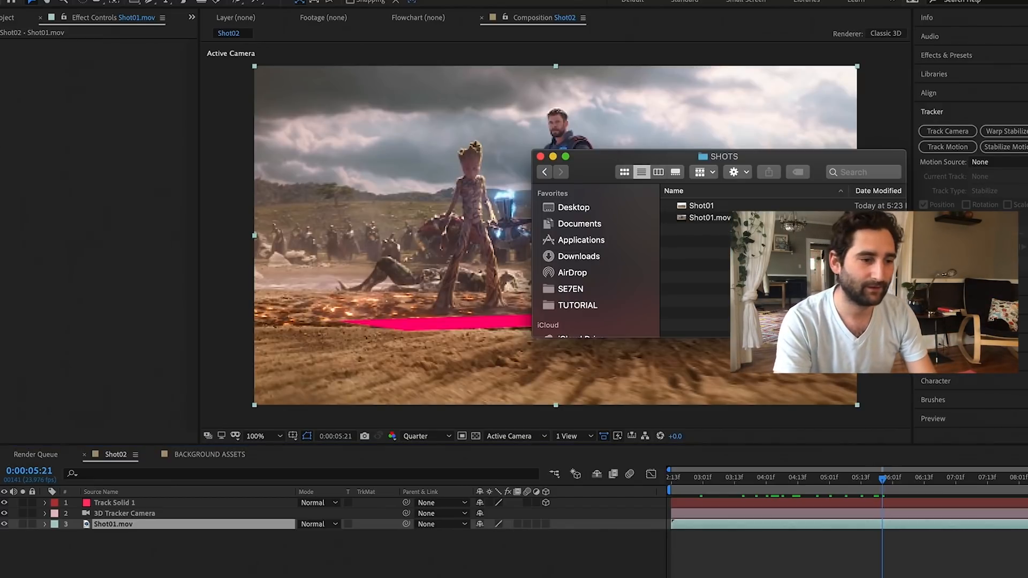
click(544, 172)
click(697, 270)
key(space)
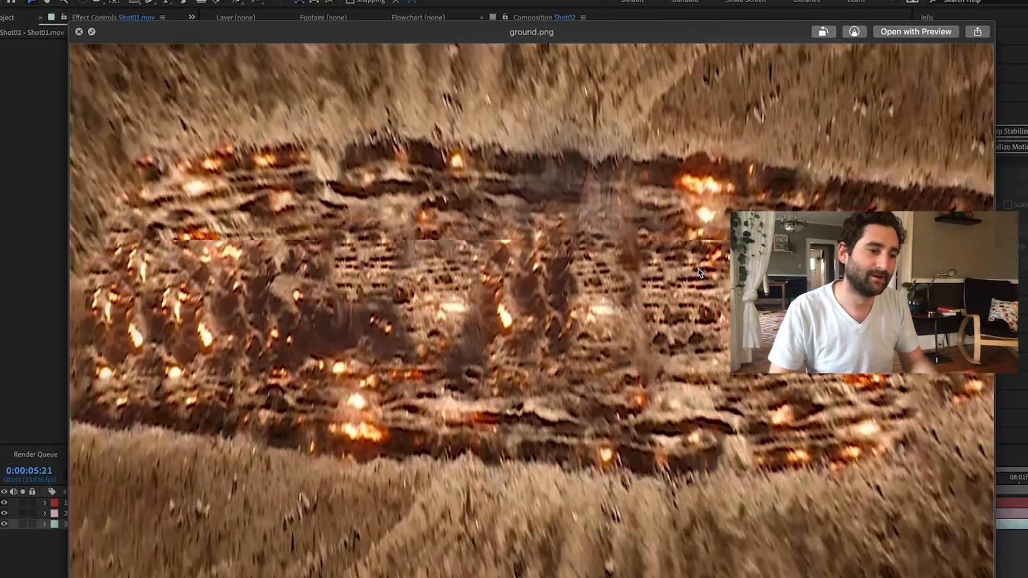
key(space)
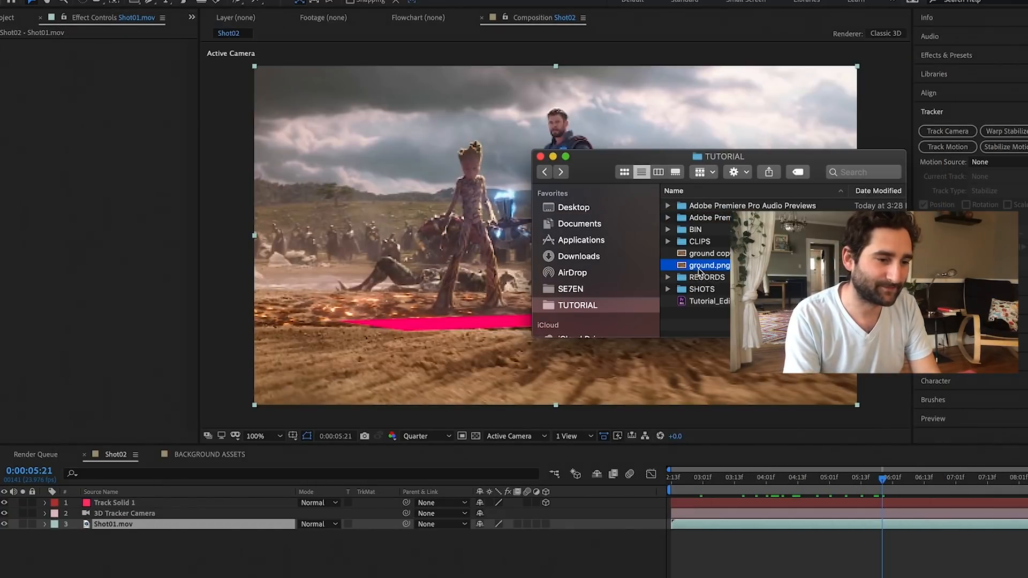
Step: Import ground.png into the After Effects project and place it above Track Solid 1 in Shot02 as a hidden 3D layer
drag(709, 206, 150, 321)
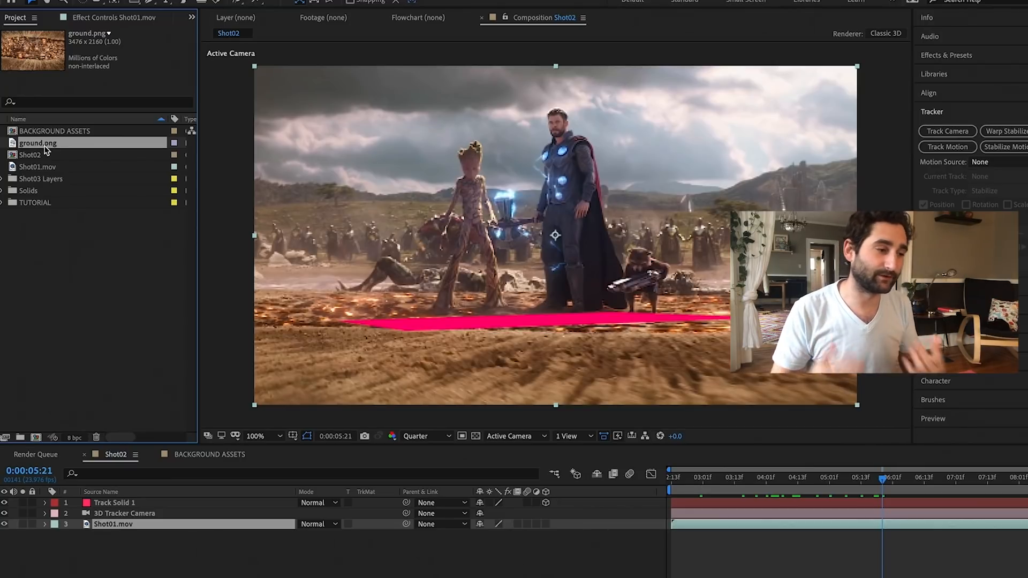
drag(45, 150, 127, 503)
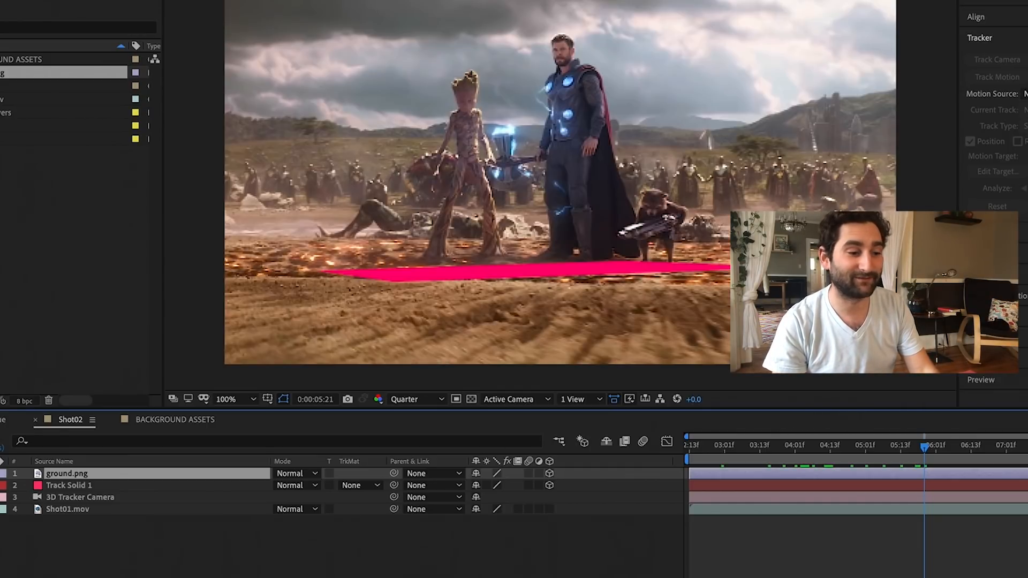
click(886, 448)
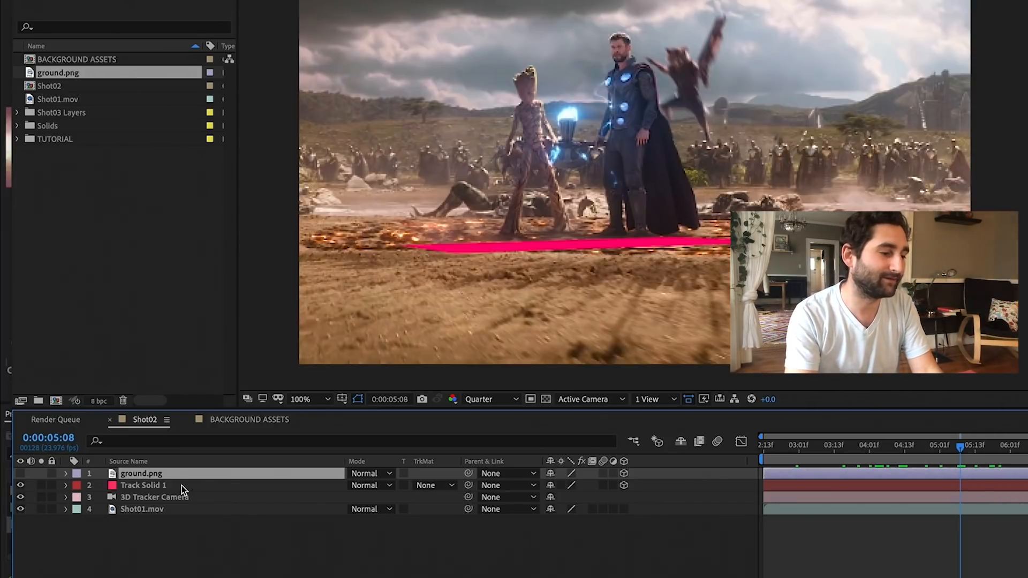
Step: Copy the Transform properties of Track Solid 1 onto the ground.png layer at 0:00:05:08 and make ground.png visible
click(144, 486)
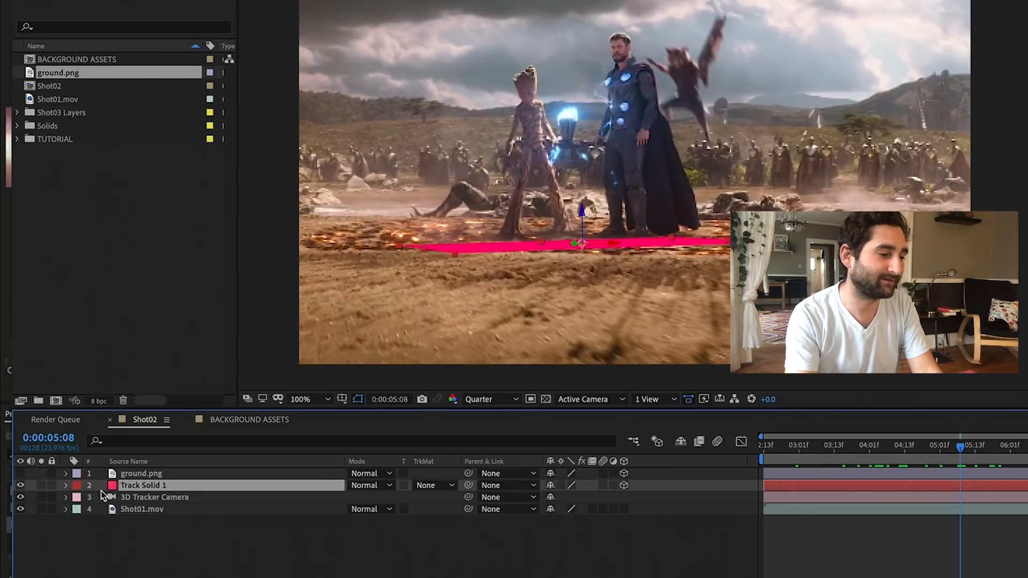
click(67, 485)
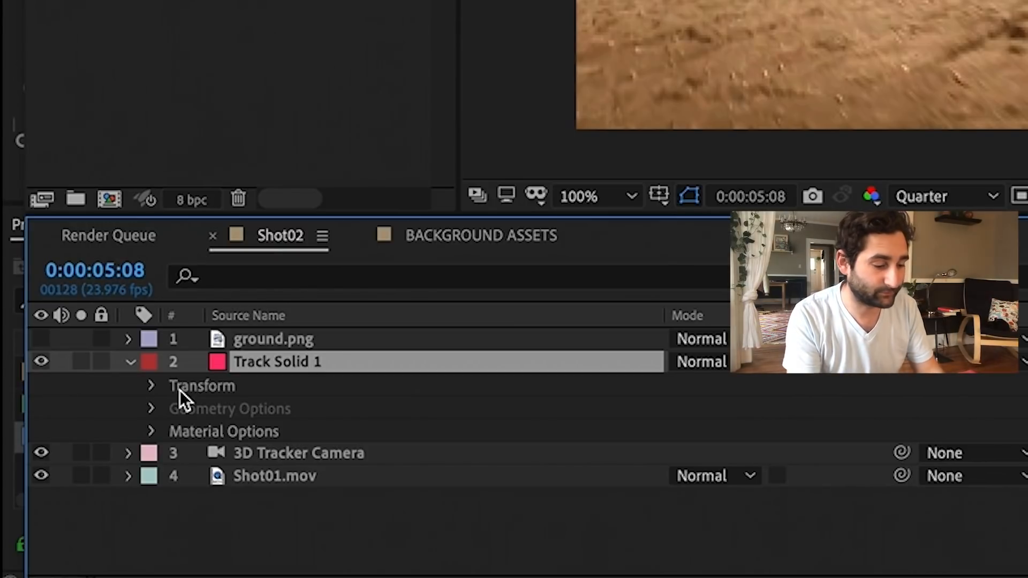
click(180, 390)
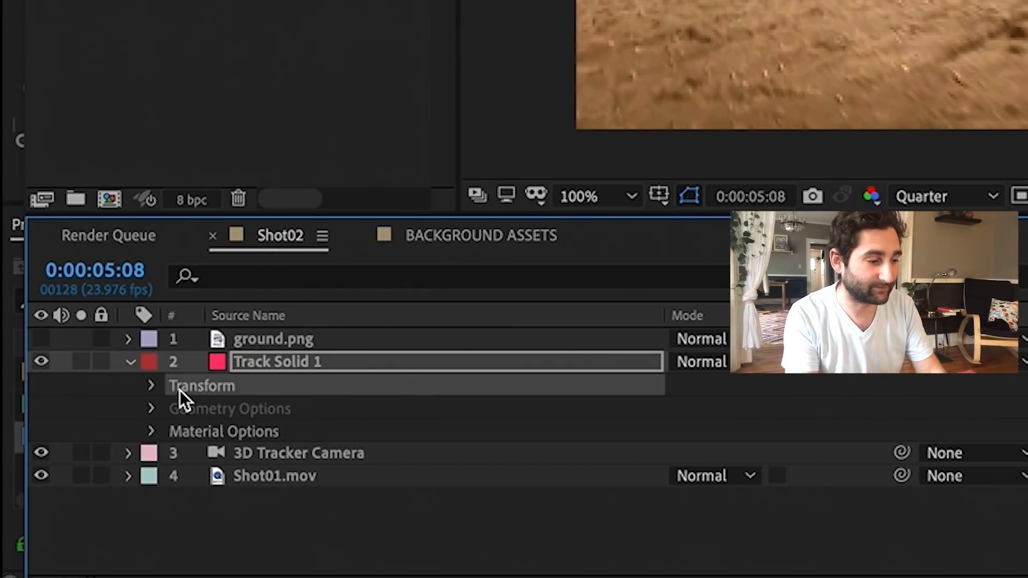
click(129, 362)
click(129, 361)
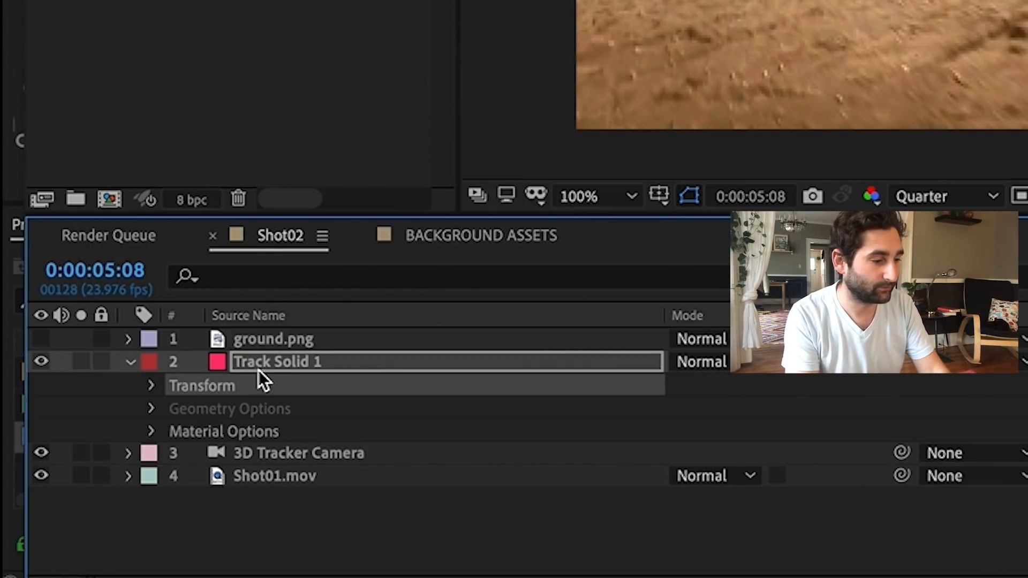
click(151, 390)
click(151, 390)
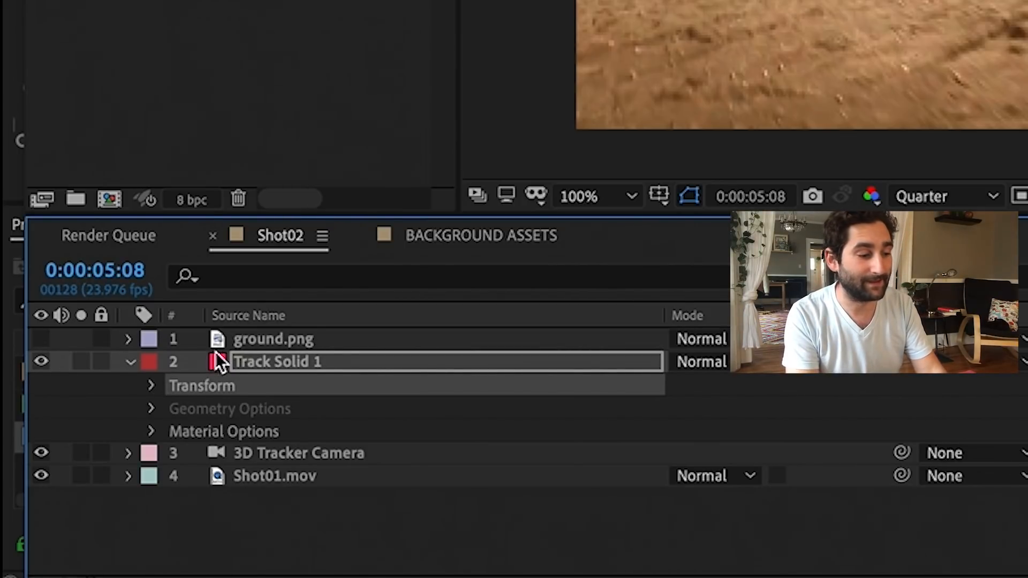
click(244, 341)
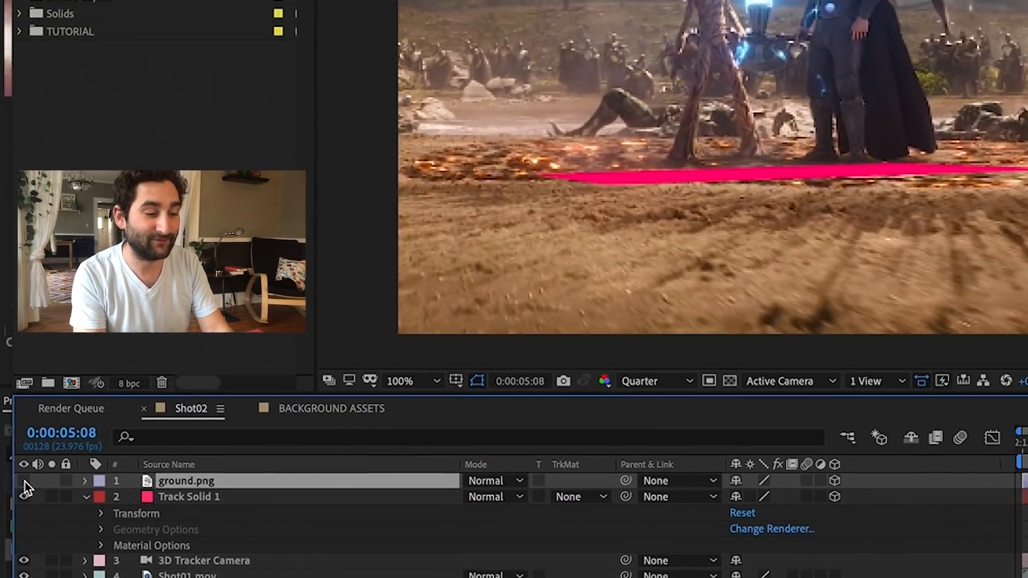
key(Return)
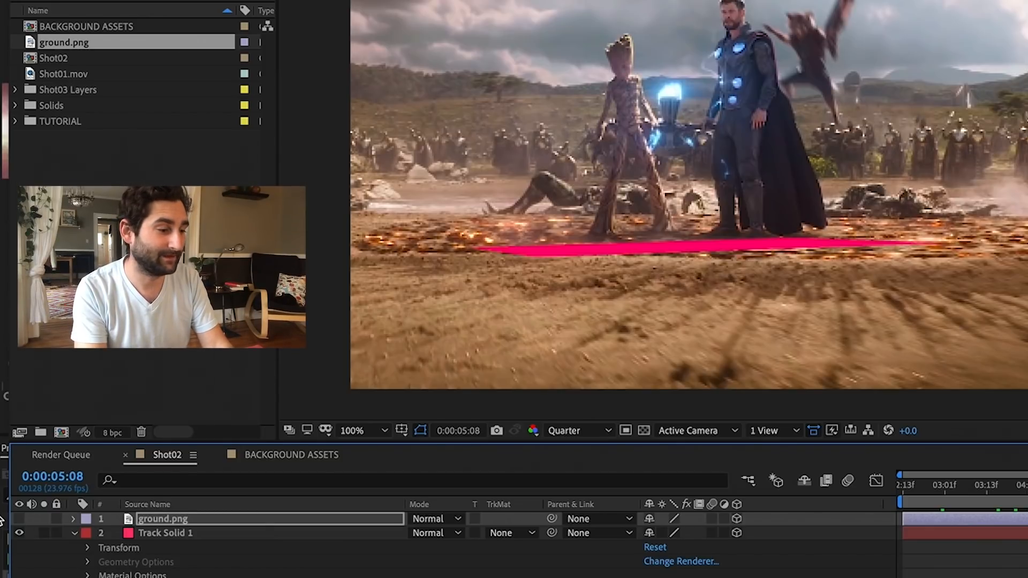
click(20, 519)
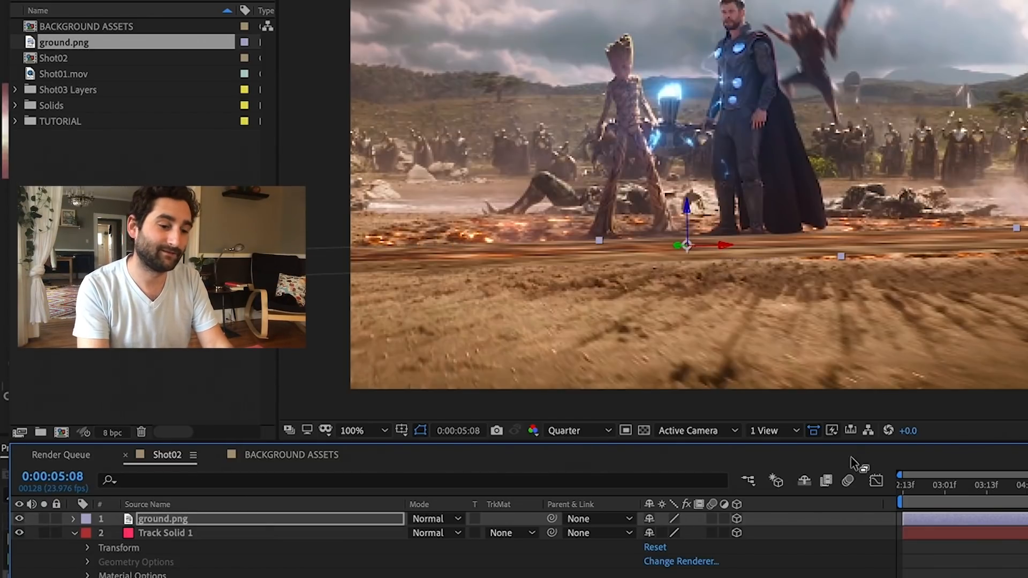
Step: Hide Track Solid 1 and play Shot02, including from 0:00:04:21, to check how ground.png follows the footage
drag(1027, 485, 1023, 485)
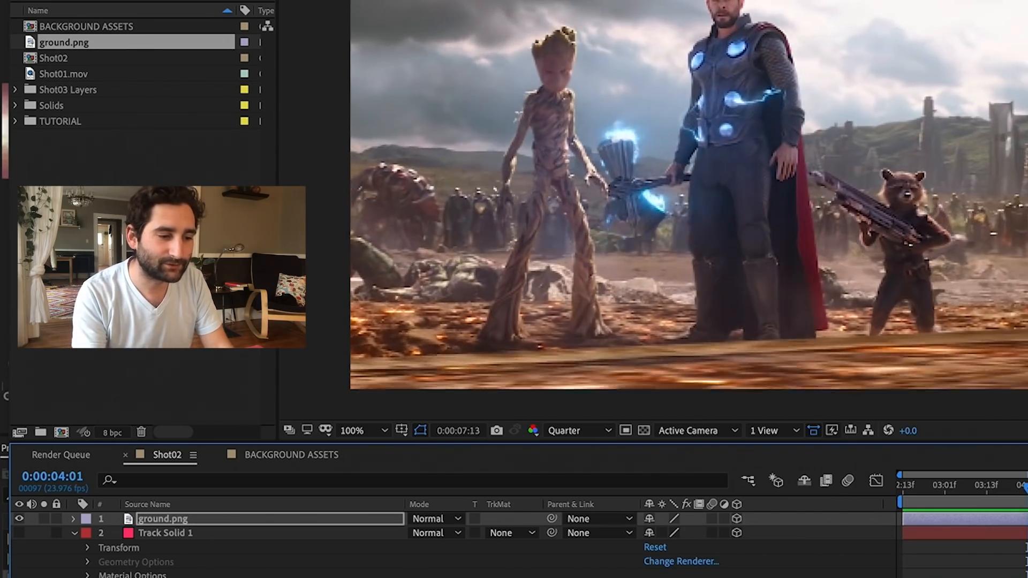
drag(1025, 486, 1027, 486)
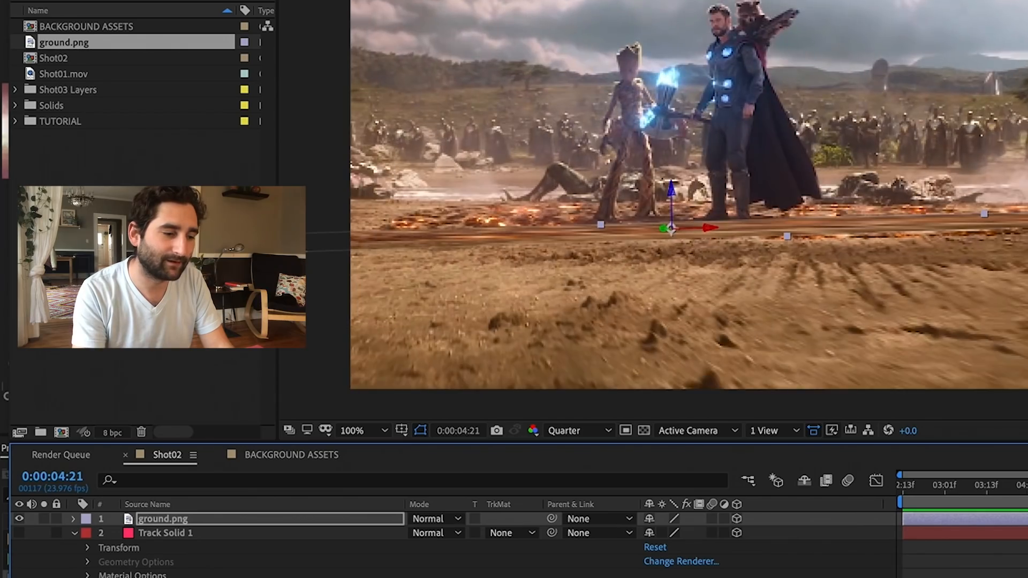
key(space)
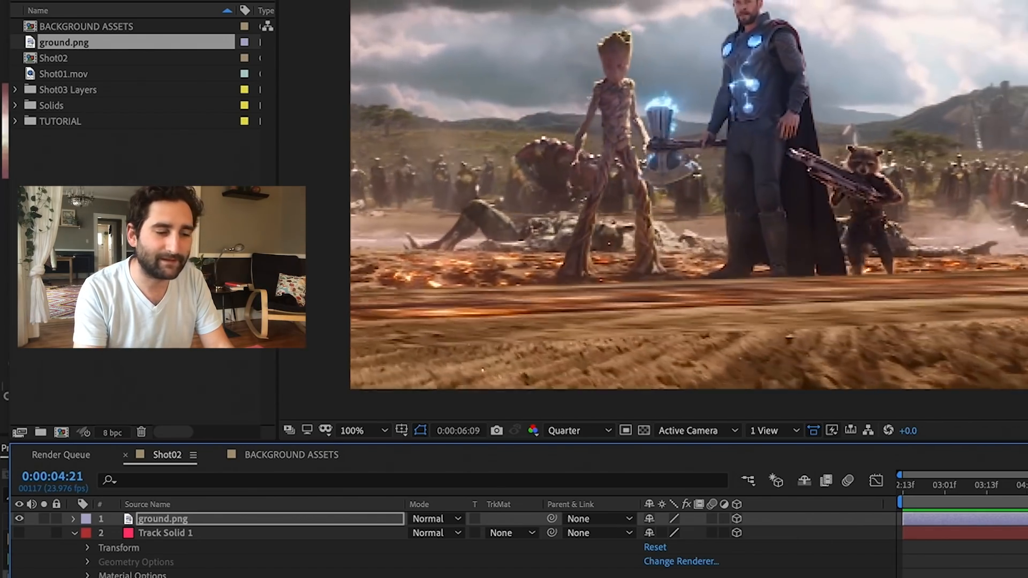
key(space)
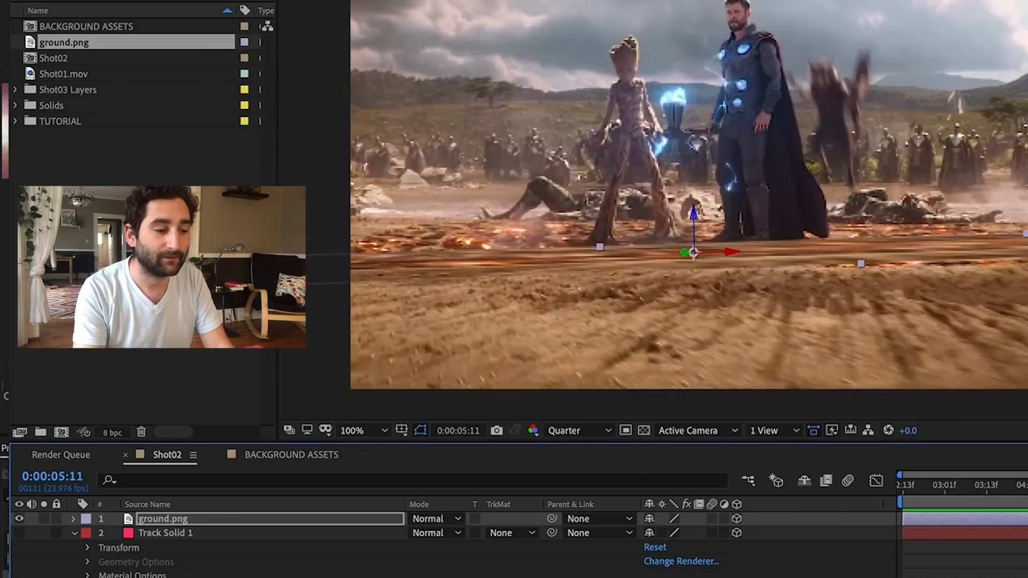
Step: Go to 0:00:06:07 in Shot02 and reveal the Rotation properties of the ground.png layer
drag(715, 285, 531, 224)
drag(690, 284, 585, 255)
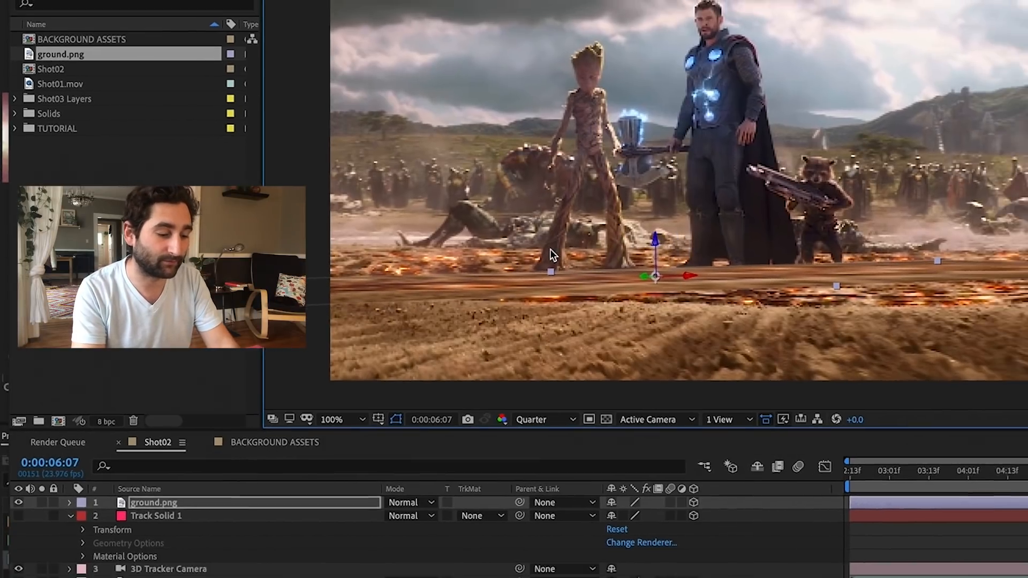
key(r)
drag(659, 547, 680, 547)
drag(569, 496, 564, 504)
key(ctrl+z)
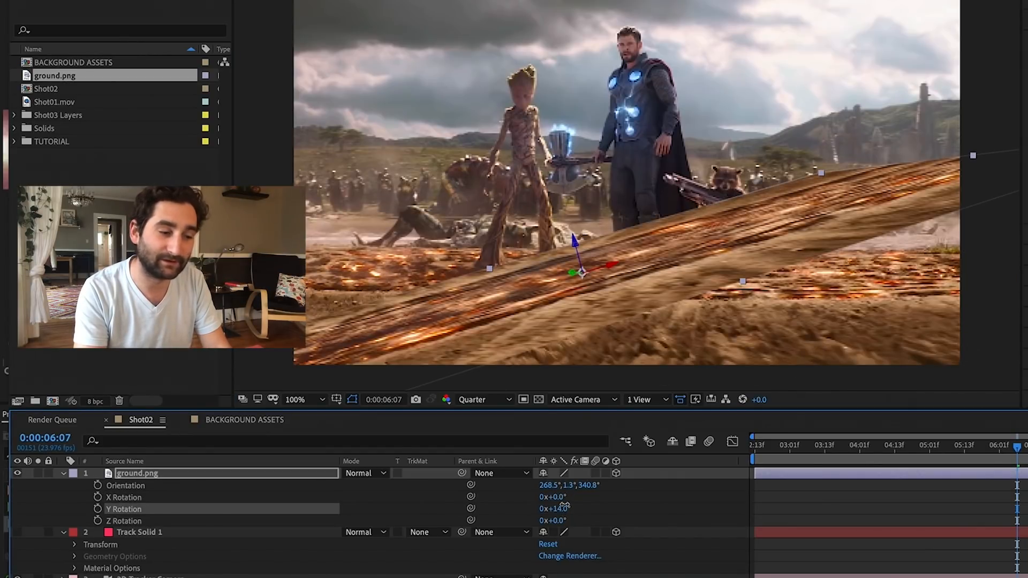
key(ctrl+z)
Step: Rotate the ground.png layer around its Z axis and stretch only its Y scale to 307%
drag(558, 519, 578, 522)
key(s)
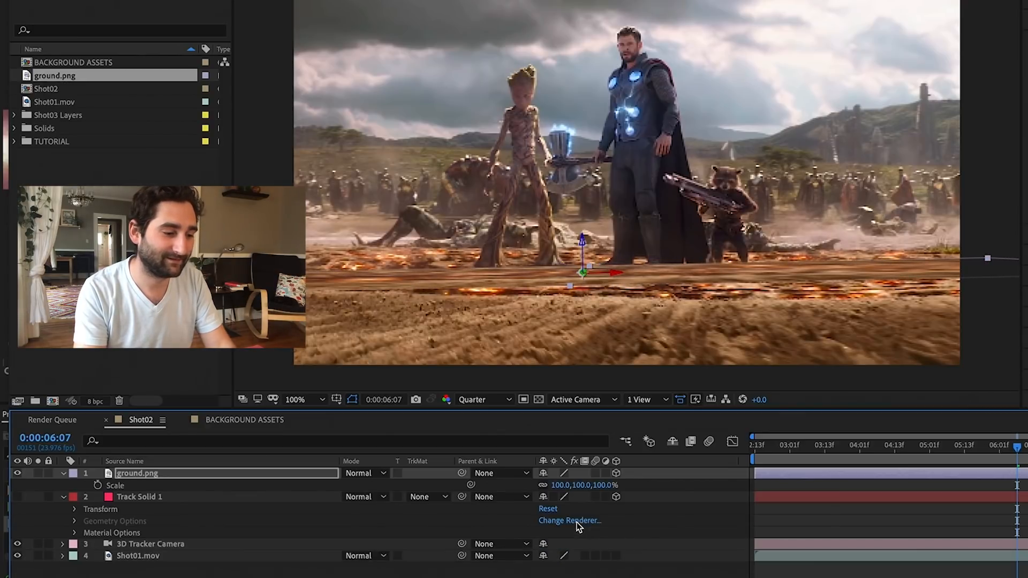
drag(573, 487, 716, 488)
Step: Refine ground.png at Full preview resolution by setting its scale to 82.0, 346.0, 100.0% and nudging its position in the shot
click(483, 401)
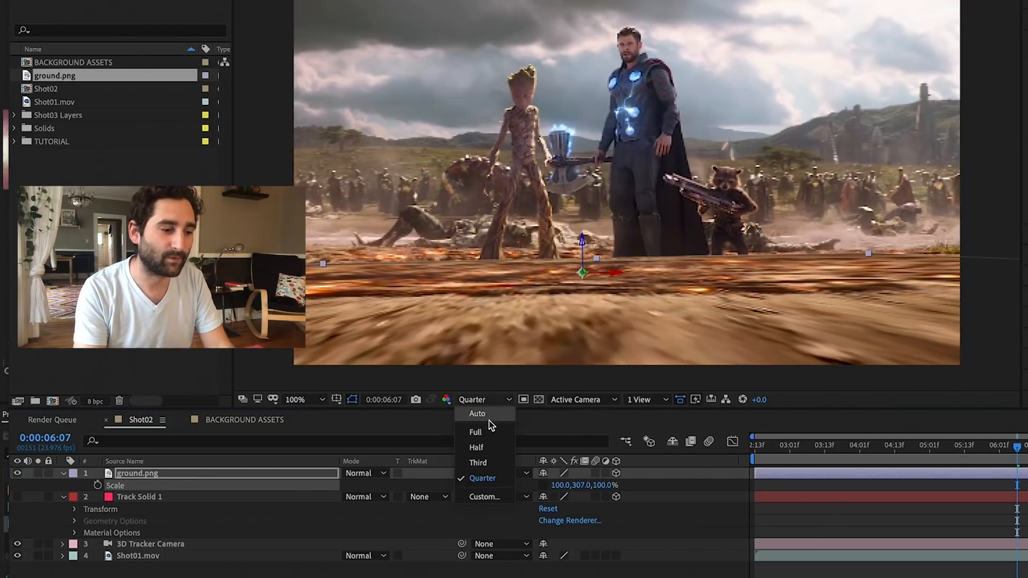
click(488, 431)
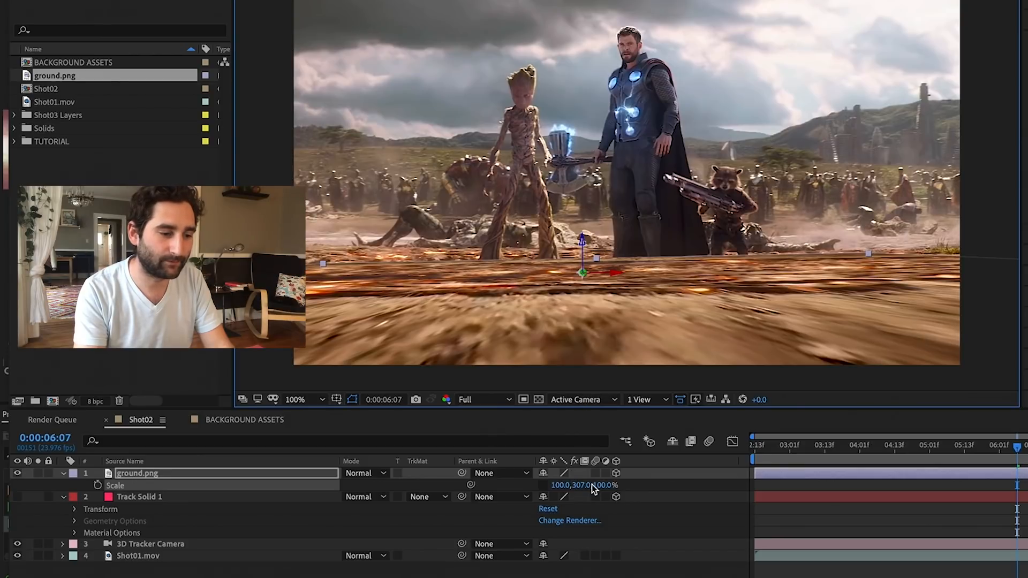
drag(560, 485, 596, 484)
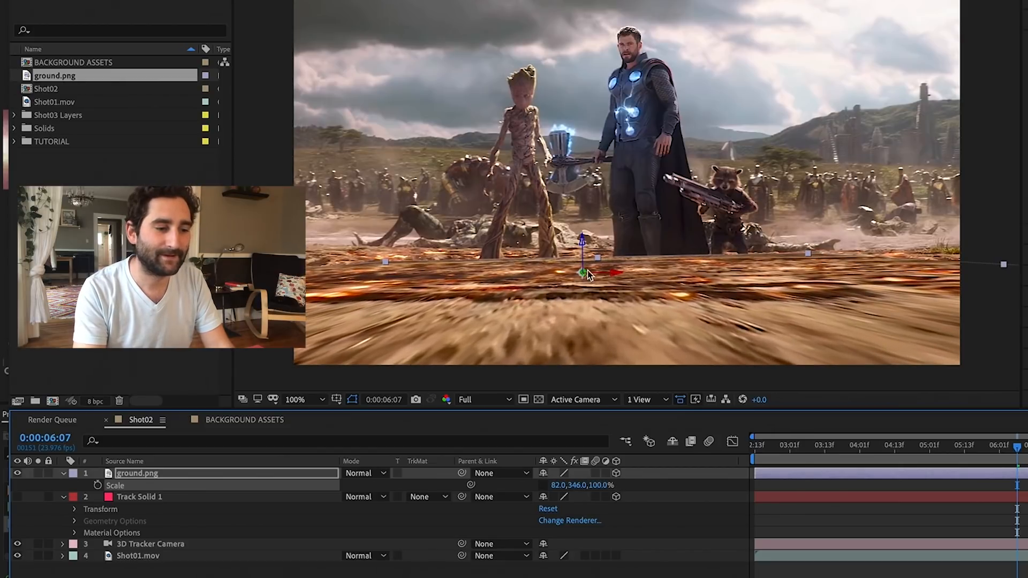
drag(583, 272, 590, 266)
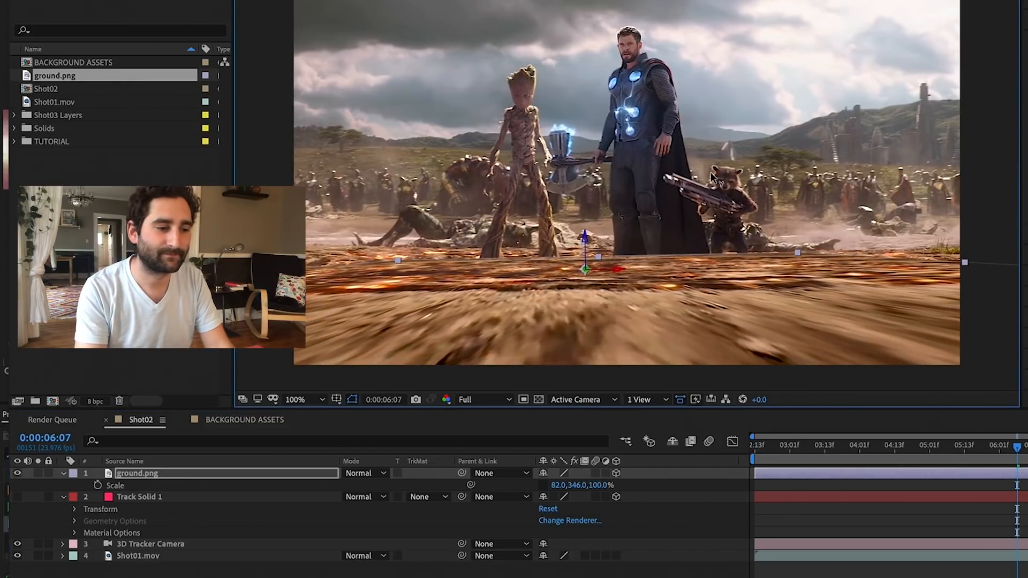
drag(755, 164, 795, 151)
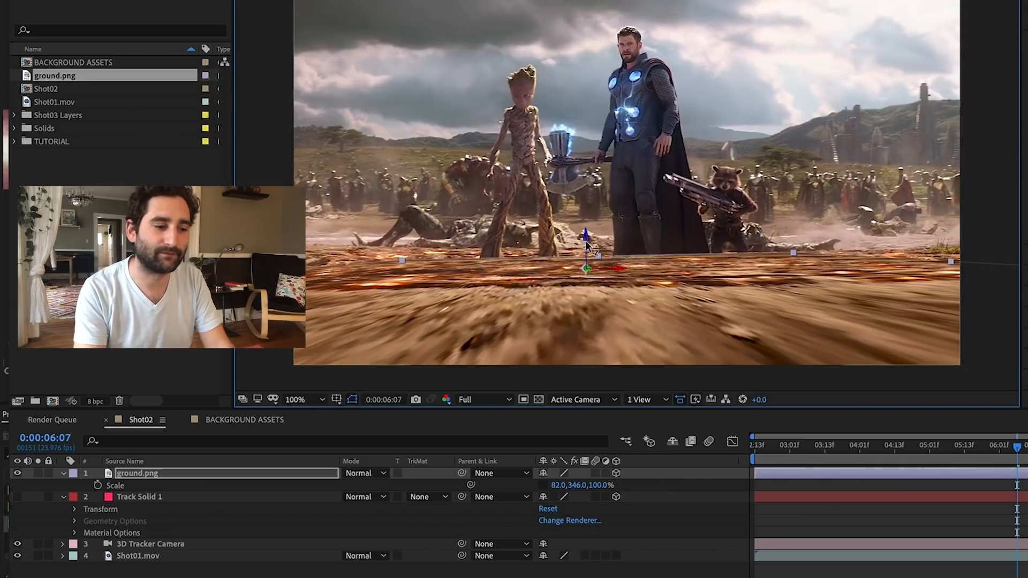
Step: Play Shot02 to check how the scaled ground.png follows the footage, and go to 0:00:05:03
drag(988, 459, 940, 475)
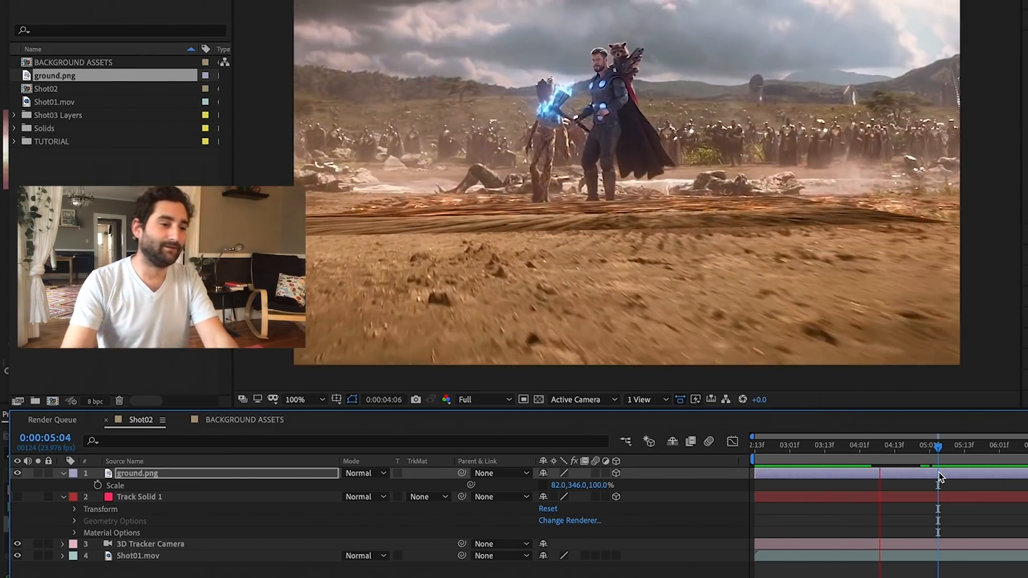
key(space)
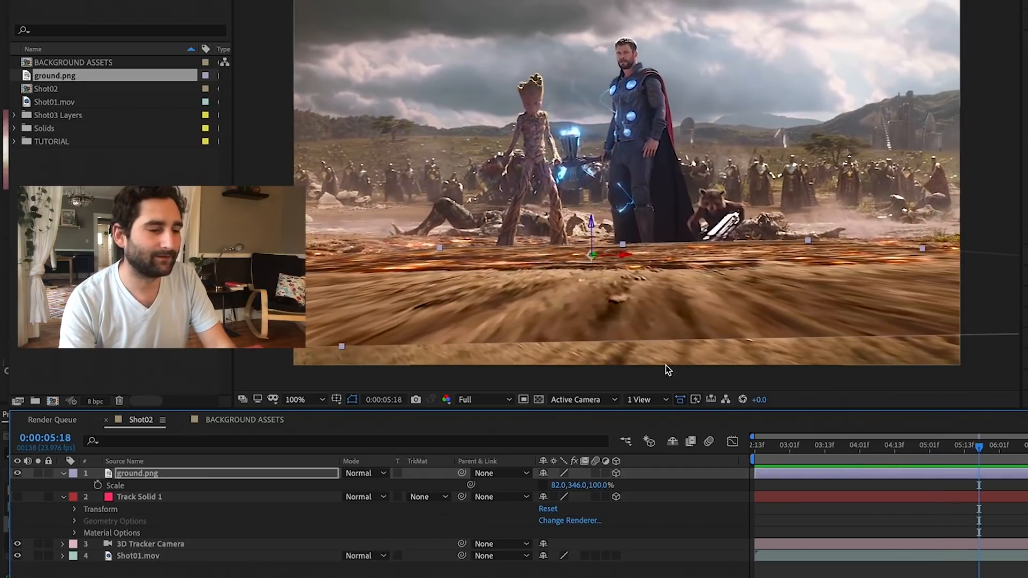
mouse_move(943, 445)
mouse_down()
mouse_move(950, 454)
mouse_move(935, 455)
mouse_up()
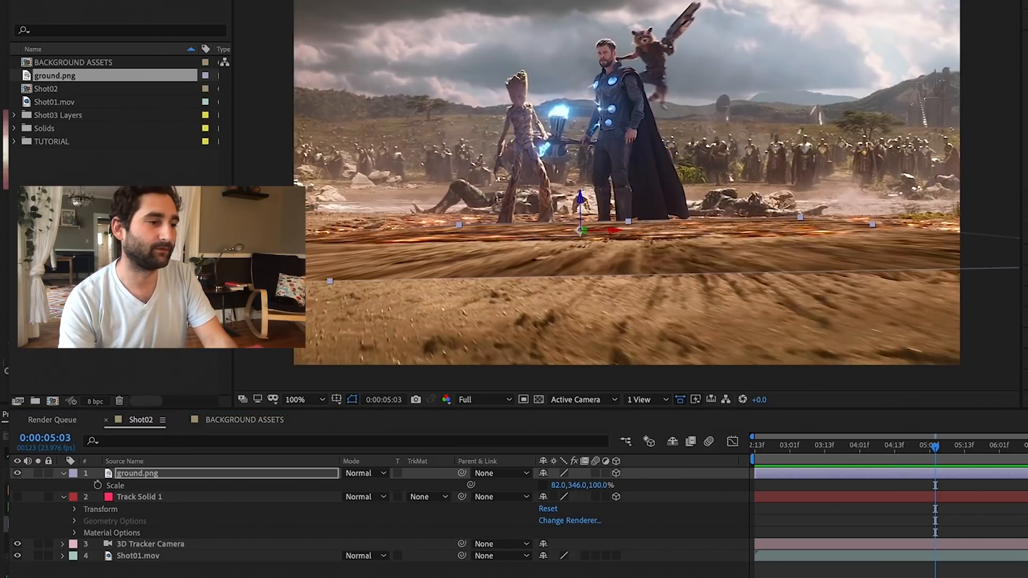
Step: Draw a wide elliptical mask on ground.png at 0:00:05:03 and adjust it over the ground beneath Groot and Thor
drag(431, 228, 788, 248)
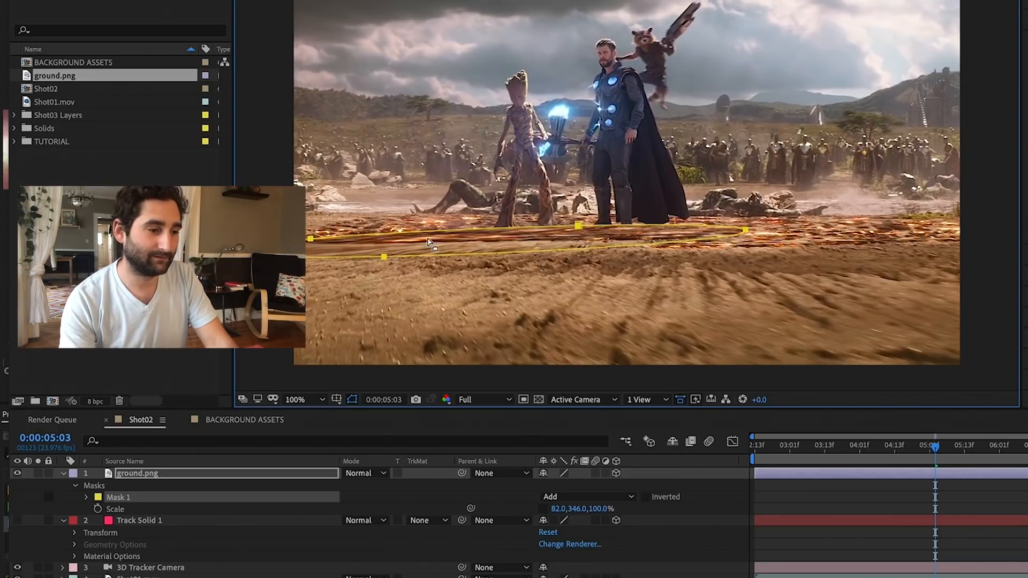
drag(401, 241, 509, 225)
double_click(647, 212)
click(642, 225)
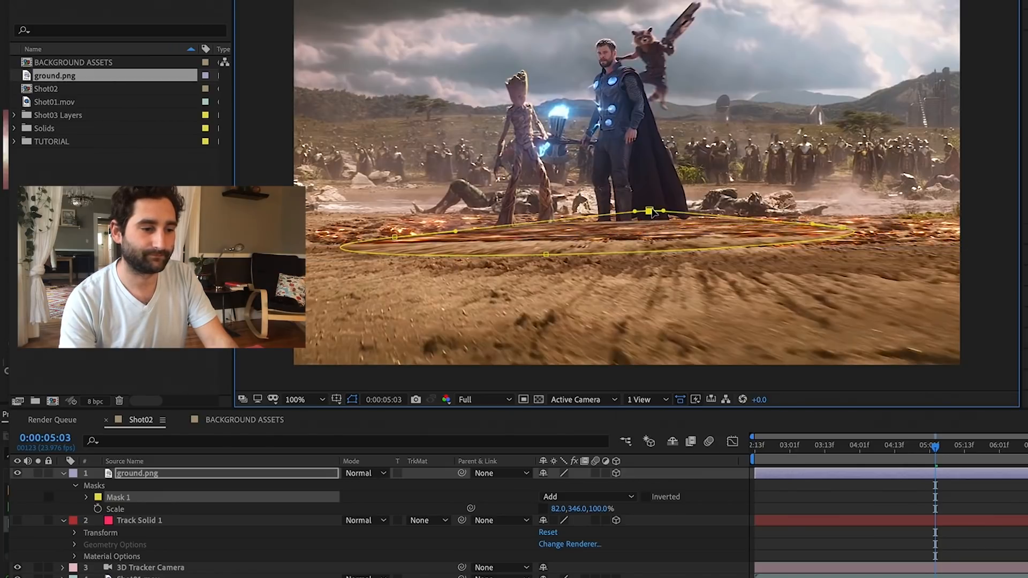
Step: Undo the last mask point change and set the feather of Mask 1 on ground.png to 125 pixels
key(ctrl+z)
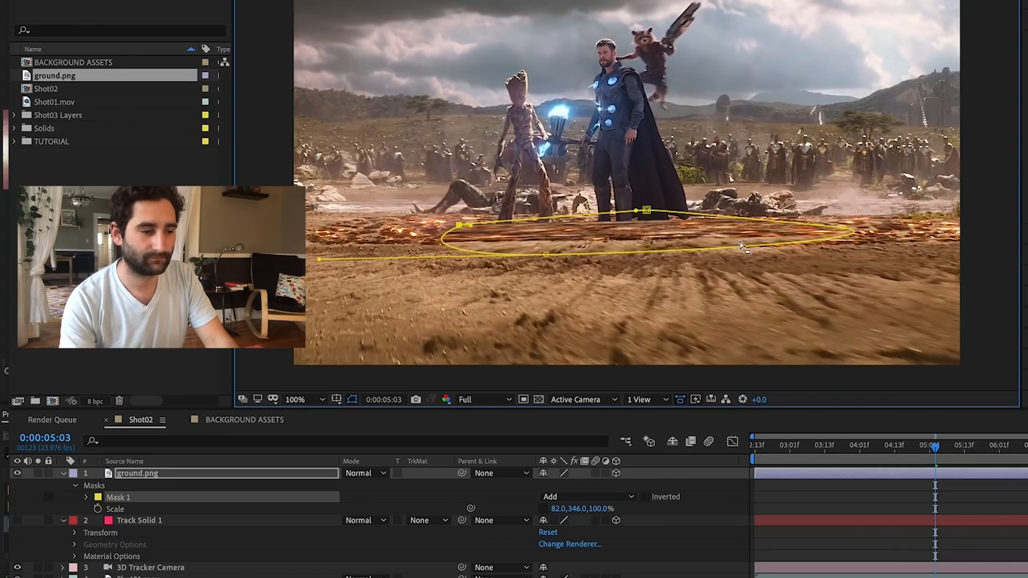
click(85, 497)
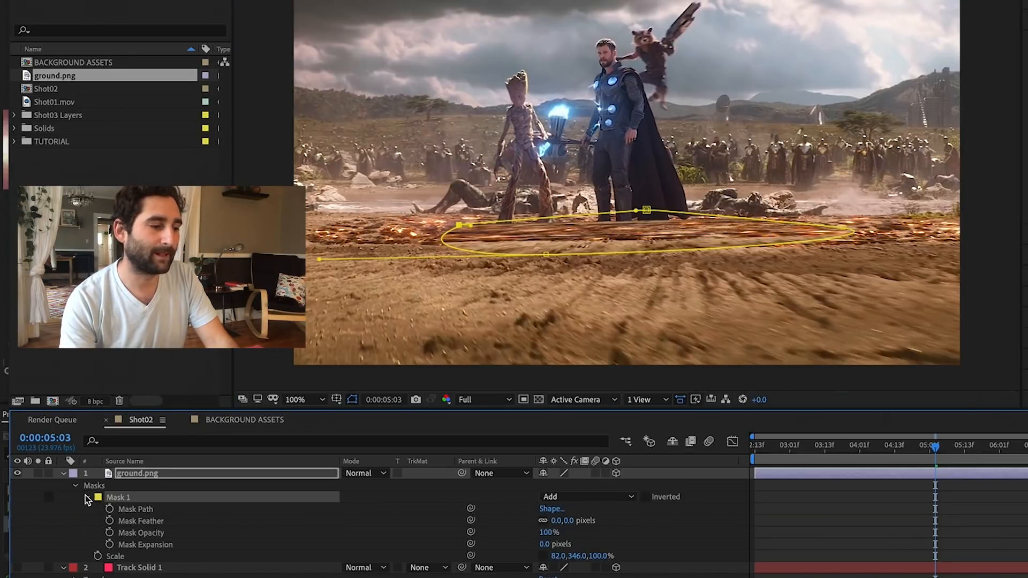
click(85, 496)
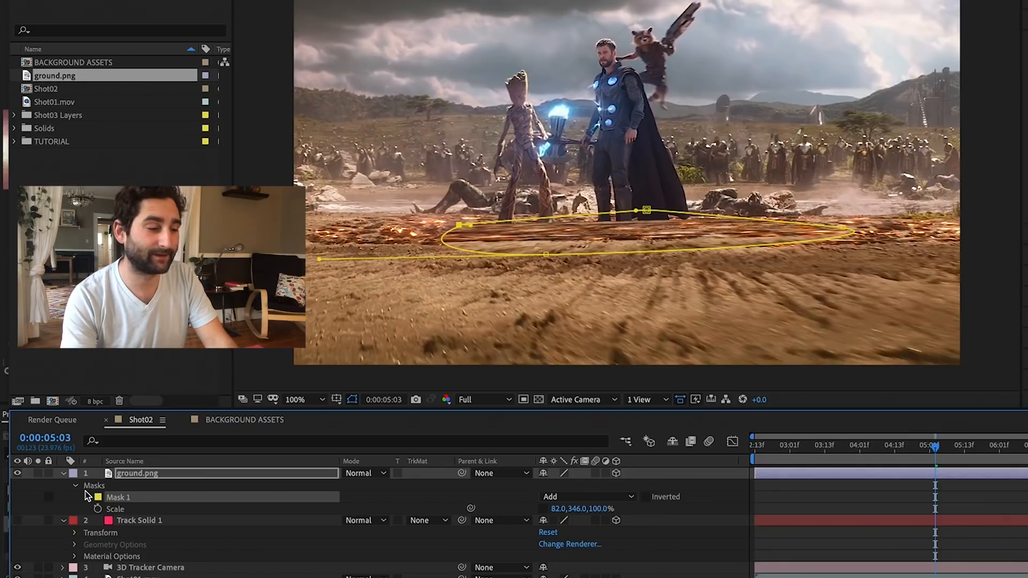
click(87, 498)
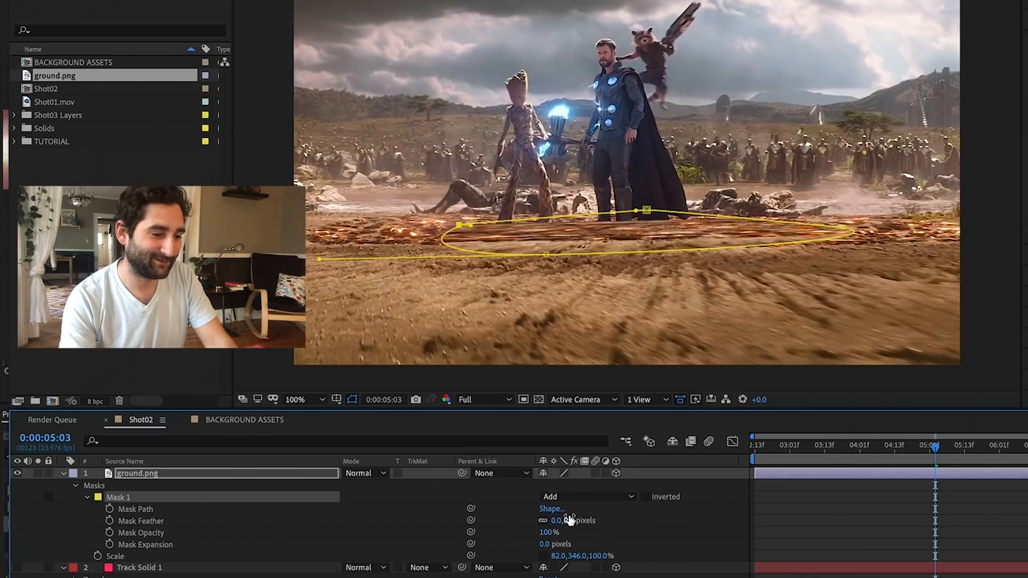
drag(573, 519, 625, 519)
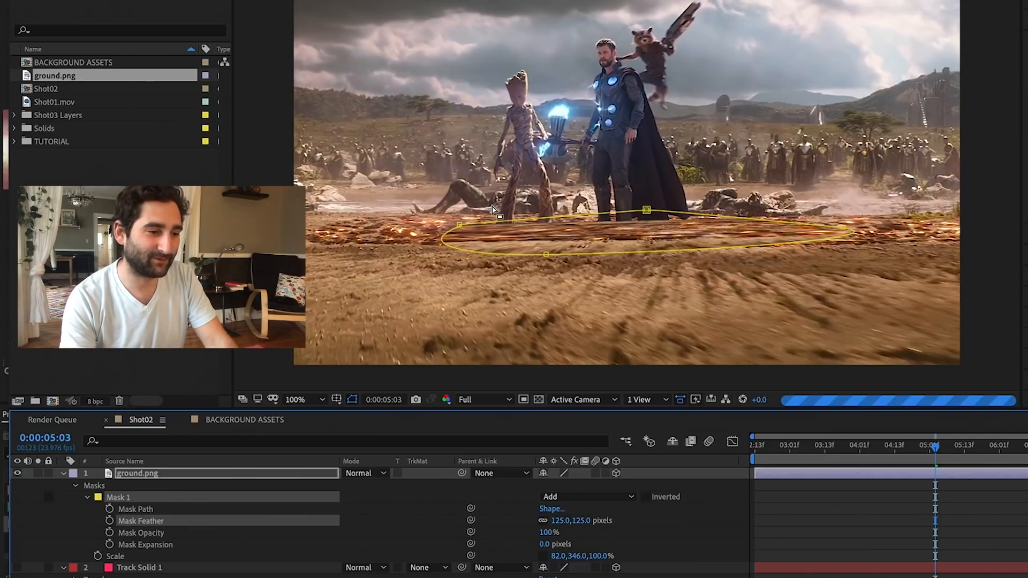
Step: Reshape Mask 1 by raising its lower vertex so the front edge of the ground patch sits closer to the characters
drag(546, 256, 550, 238)
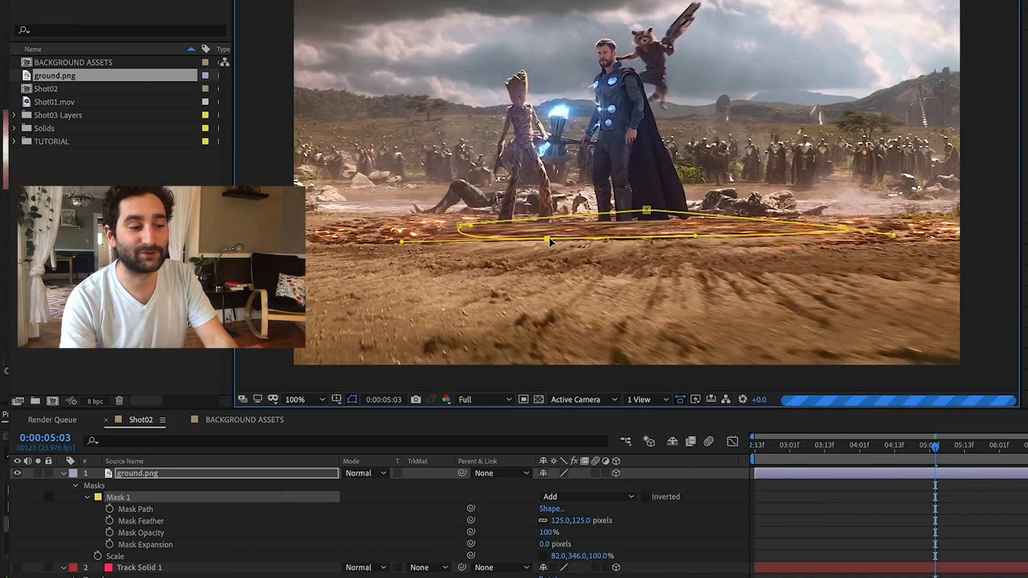
click(837, 236)
drag(546, 239, 548, 245)
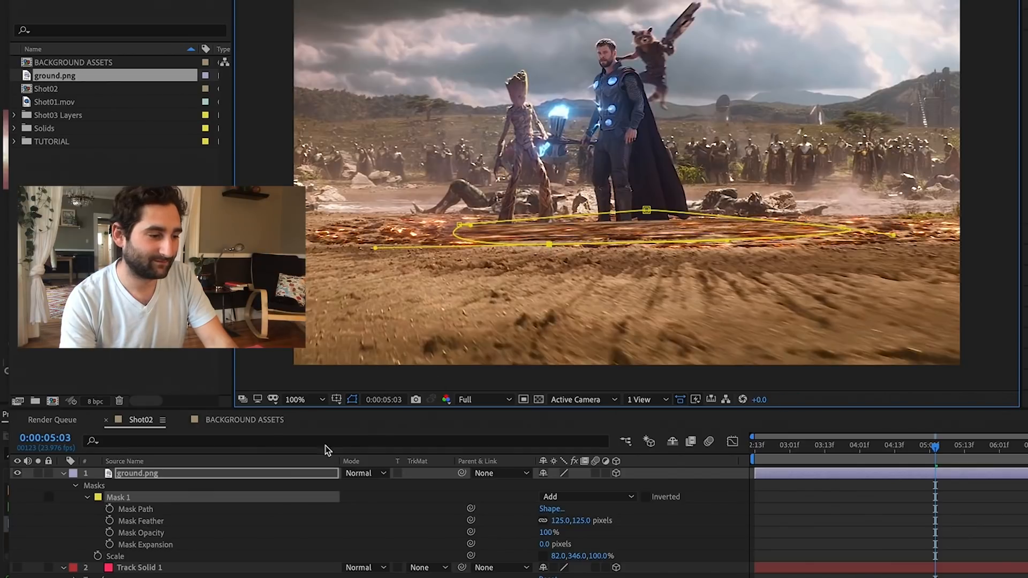
Step: Scale ground.png to 82, 495, 100% and refit the layer and its mask's left edge on the ground beneath the characters
click(245, 476)
key(u)
key(s)
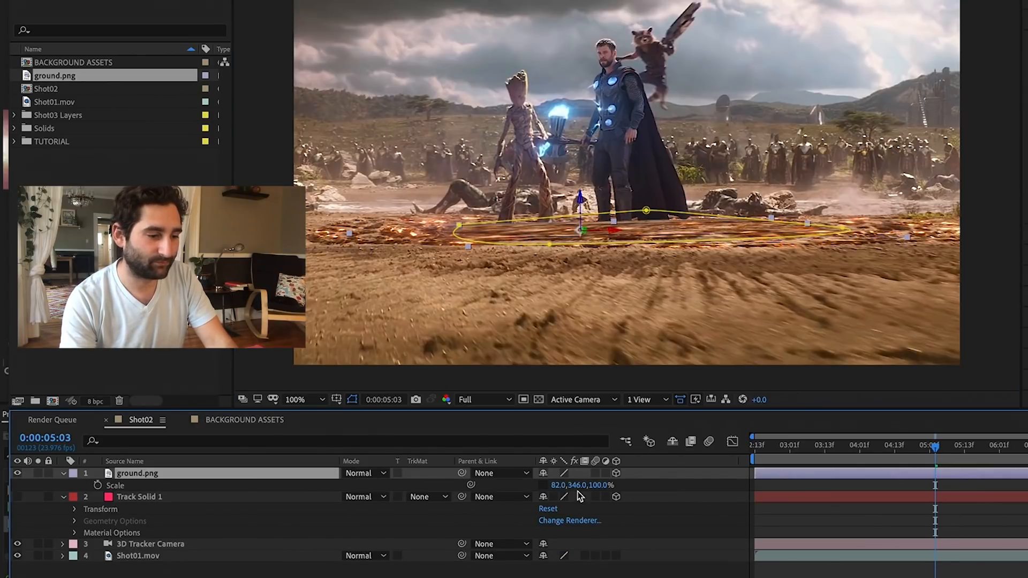
drag(582, 485, 631, 485)
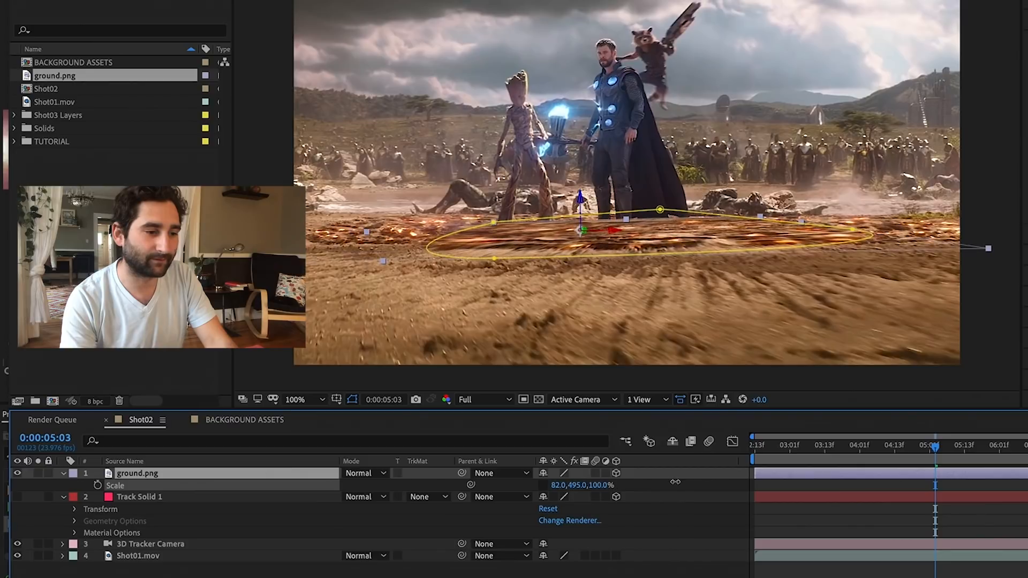
drag(586, 229, 716, 212)
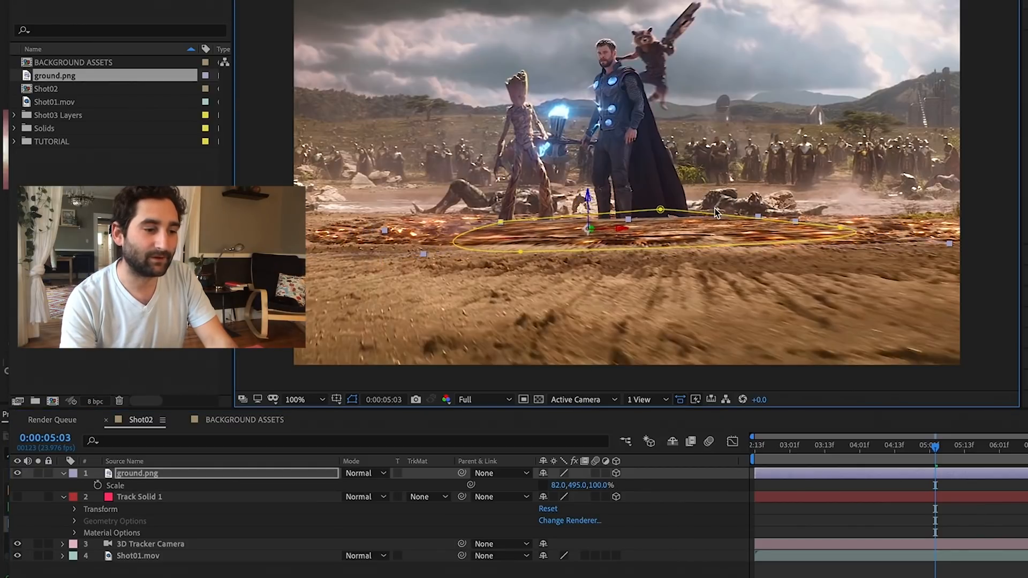
drag(500, 221, 450, 224)
key(super+z)
Step: Preview the Shot02 composition from 0:00:02:13 to check how the ground patch follows the camera move
key(space)
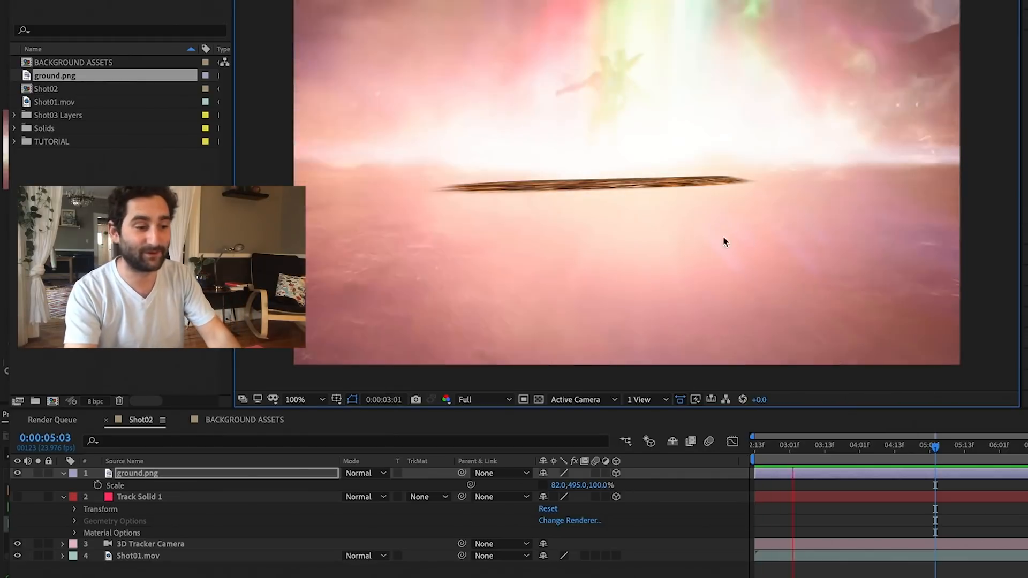
key(space)
drag(882, 463, 996, 467)
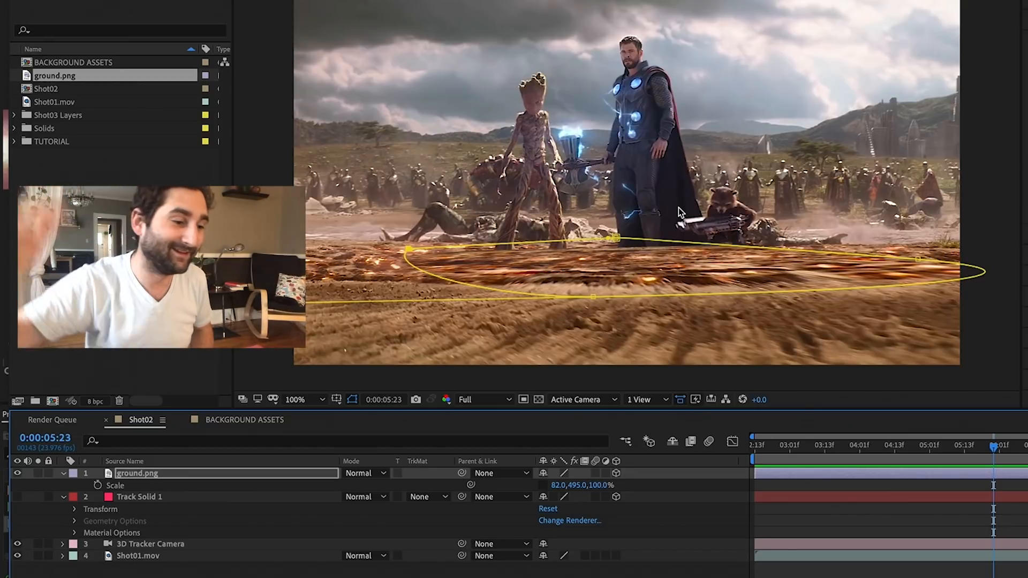
drag(896, 455, 734, 456)
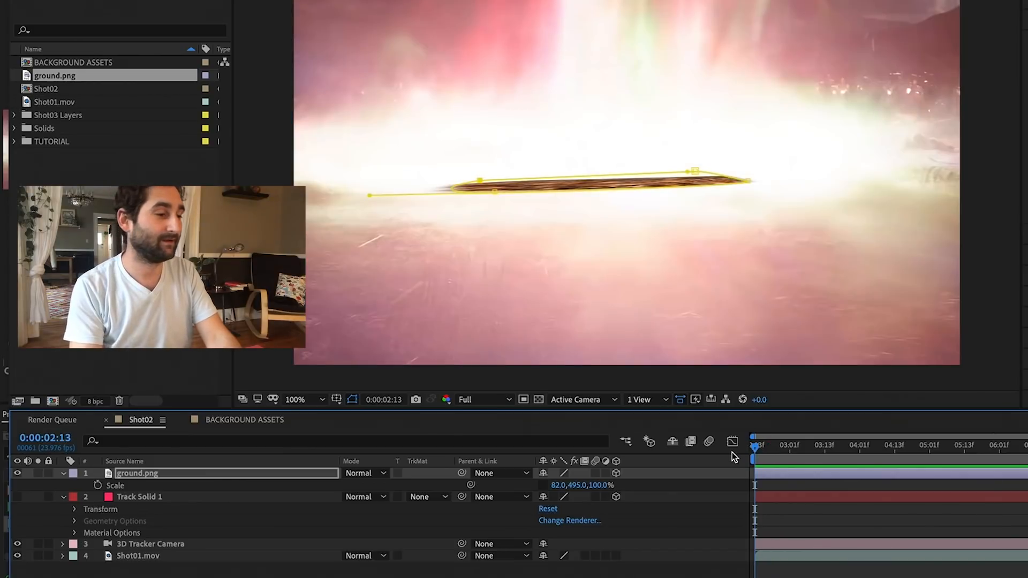
key(space)
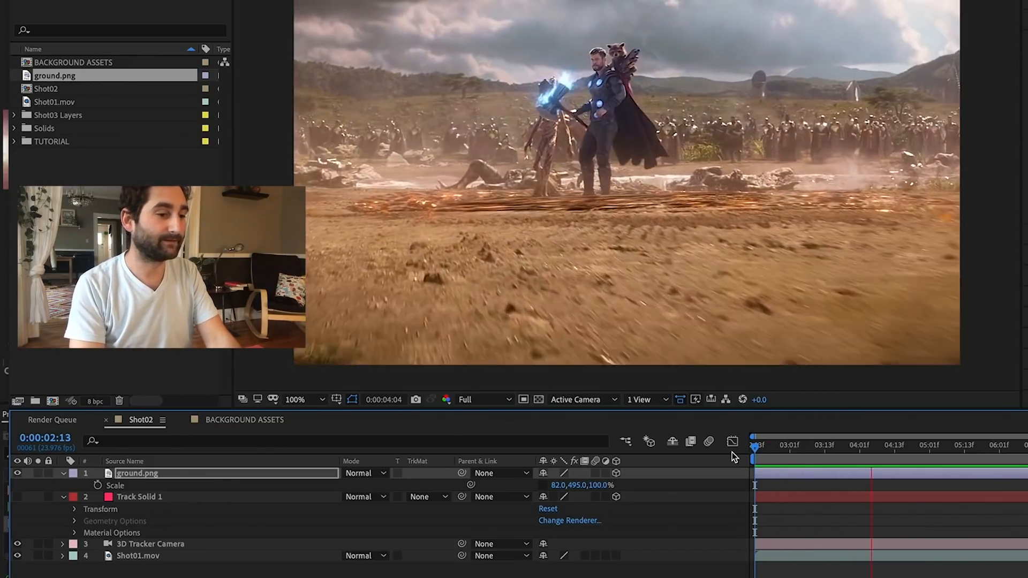
key(space)
Step: Open the BACKGROUND ASSETS composition and select its FOREGROUND layer for copying
click(362, 576)
click(142, 140)
double_click(74, 63)
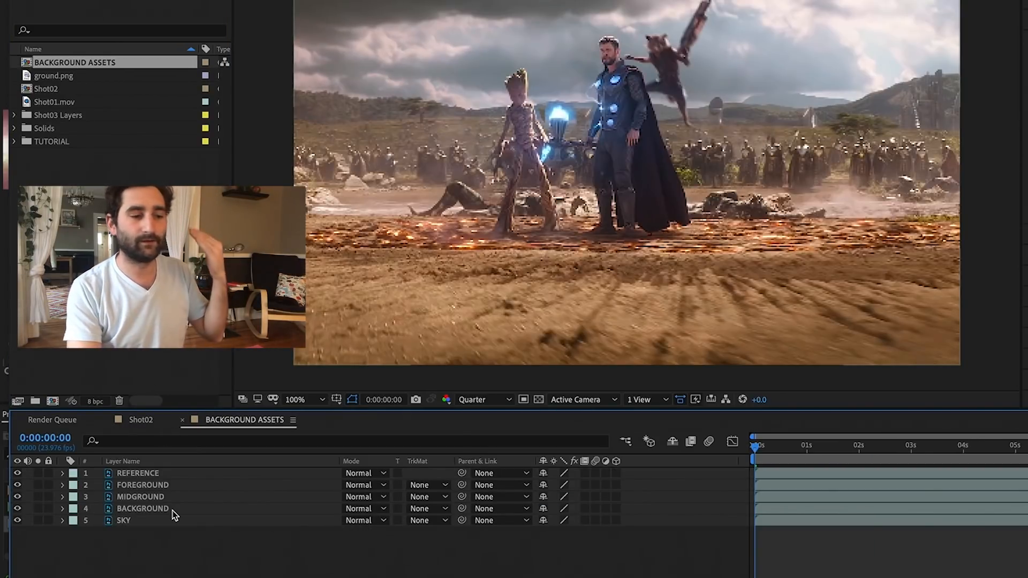
click(151, 487)
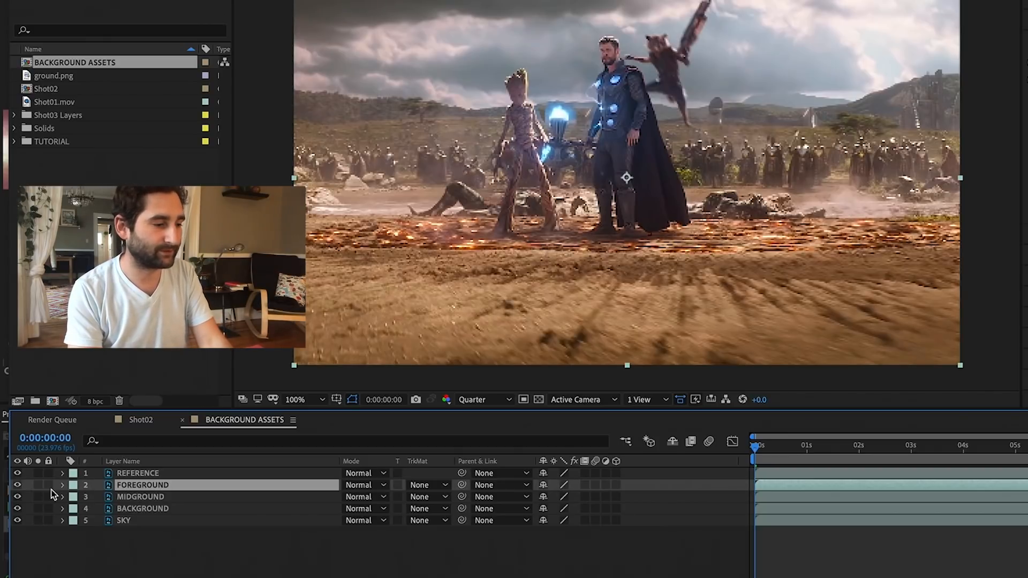
click(37, 485)
click(37, 485)
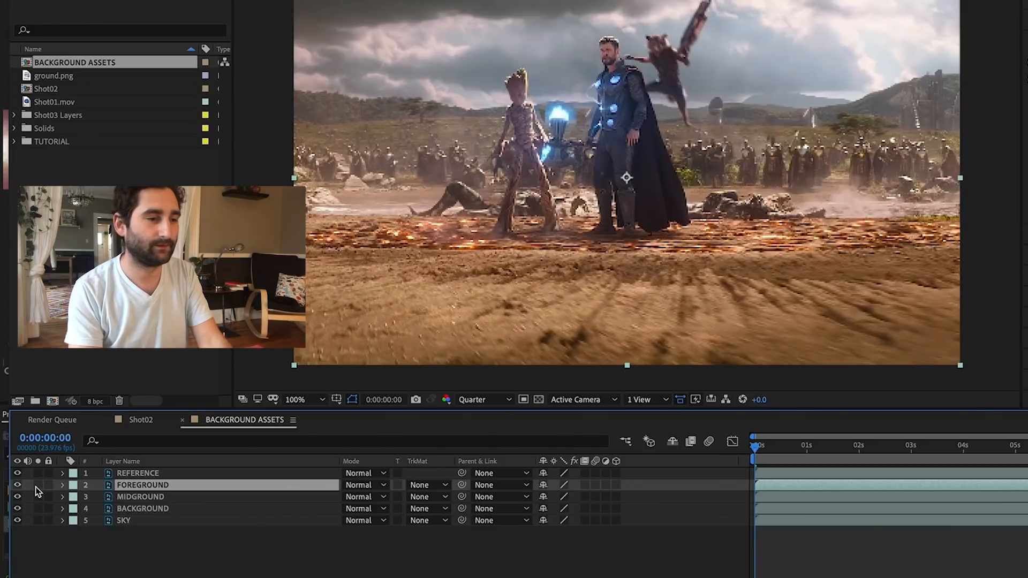
Step: Paste the FOREGROUND layer into Shot02 directly above the 3D Tracker Camera and make it a 3D layer
double_click(52, 90)
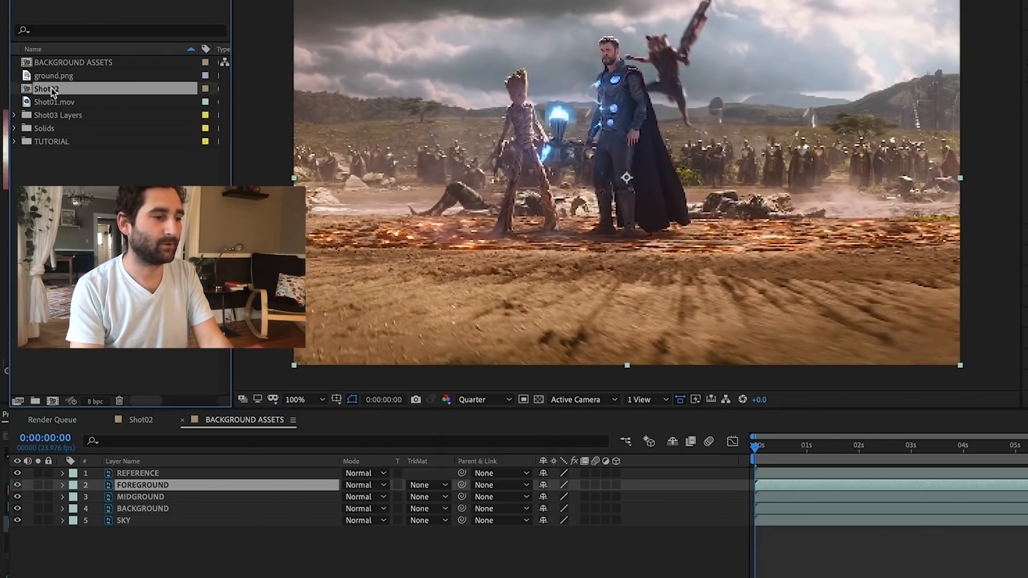
click(152, 495)
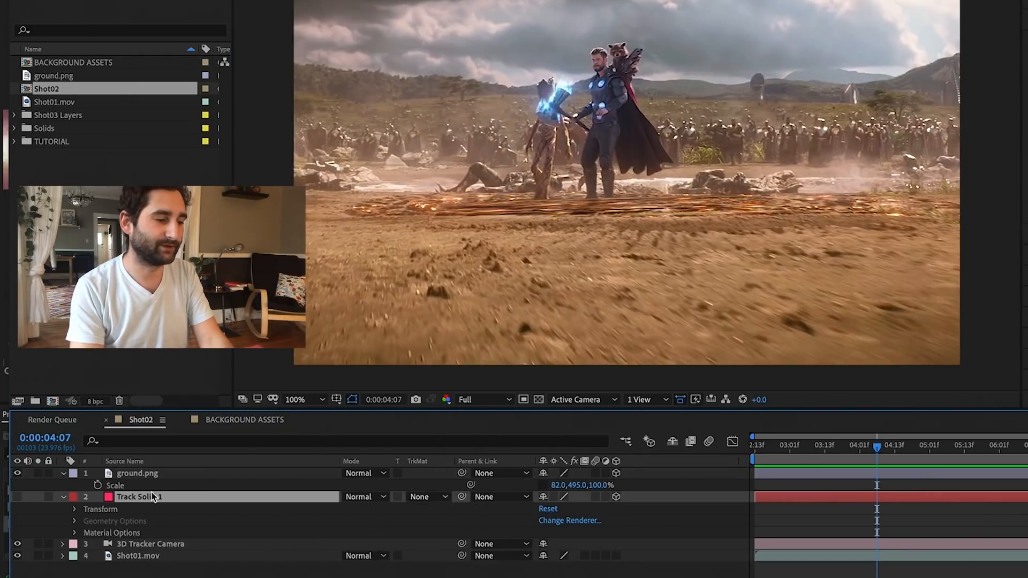
click(149, 543)
key(super+v)
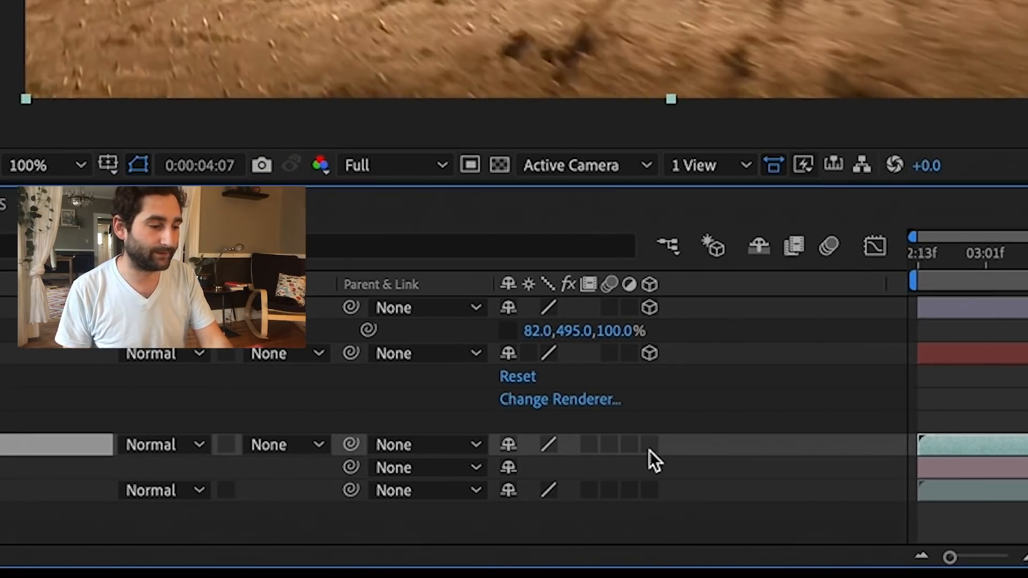
click(616, 544)
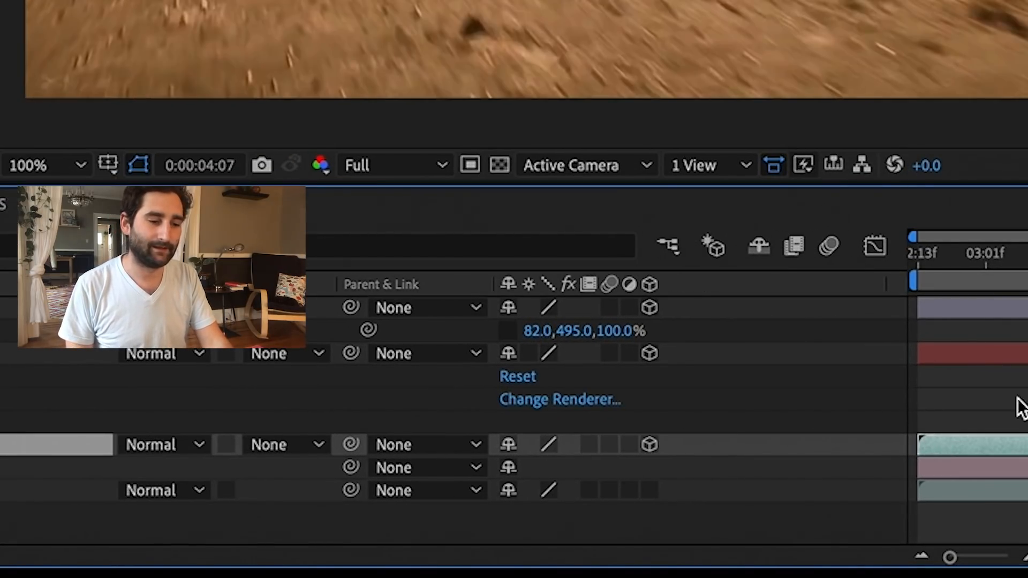
Step: Preview Shot02 from 0:00:03:12 to check how the 3D foreground layer moves with the tracked camera
drag(865, 429, 822, 421)
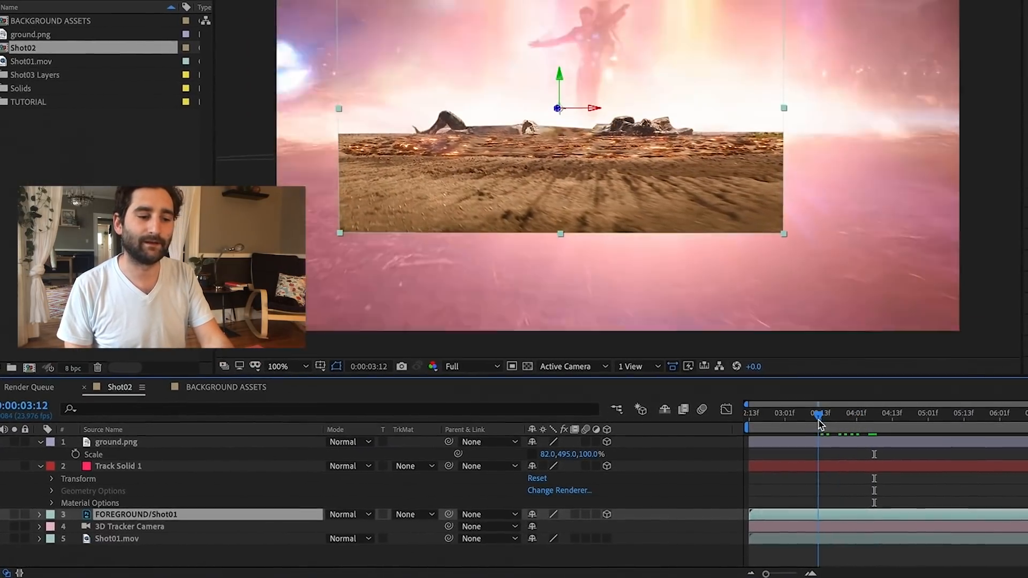
key(space)
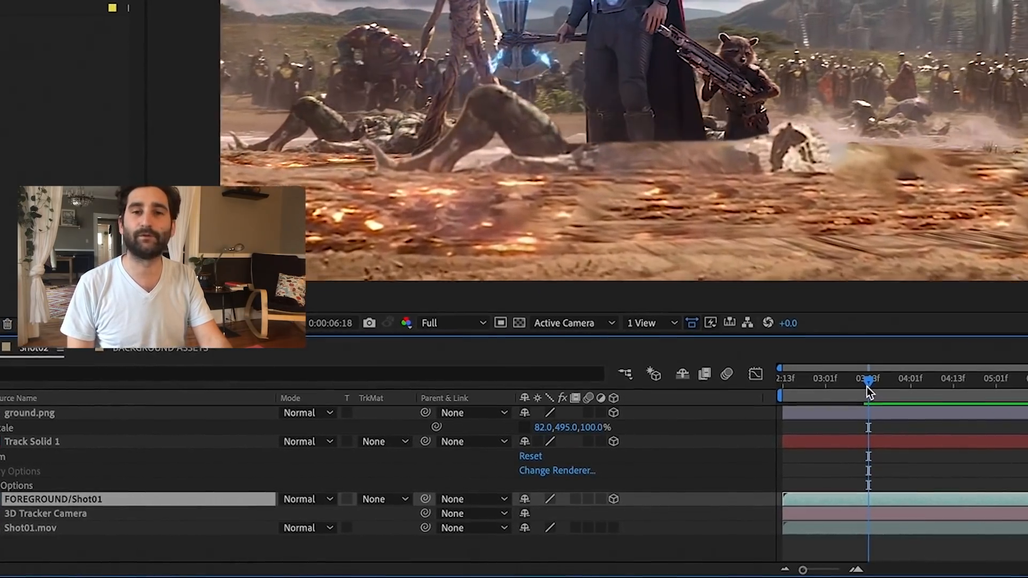
drag(866, 386, 1027, 387)
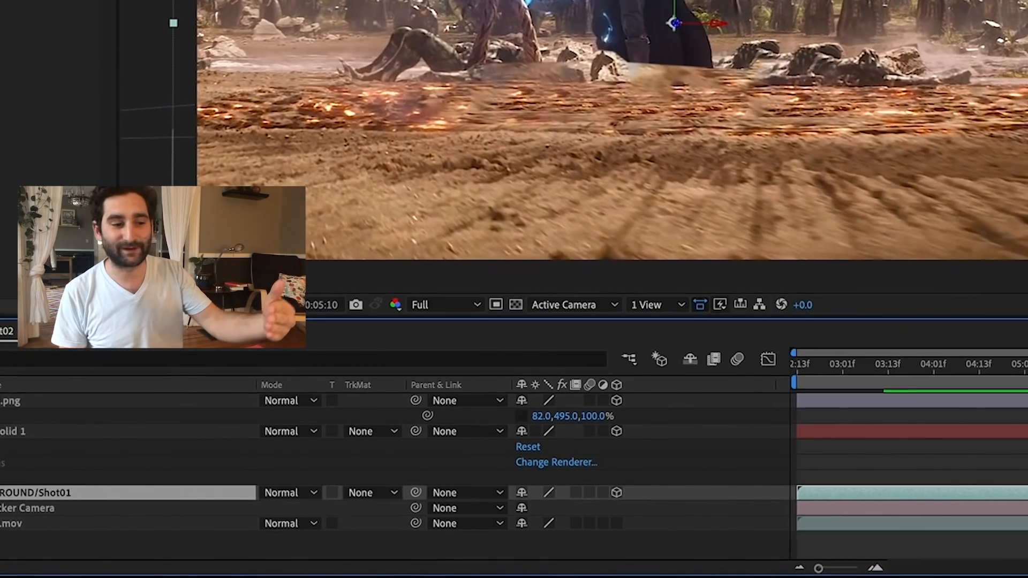
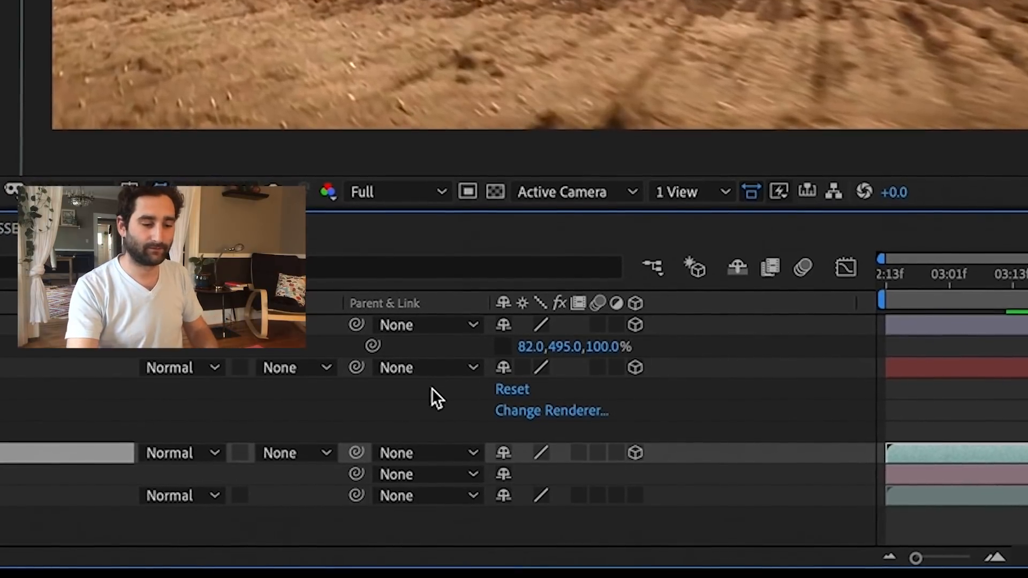
Step: Set the FOREGROUND layer's Z position to 3000 and its scale to 190%
key(p)
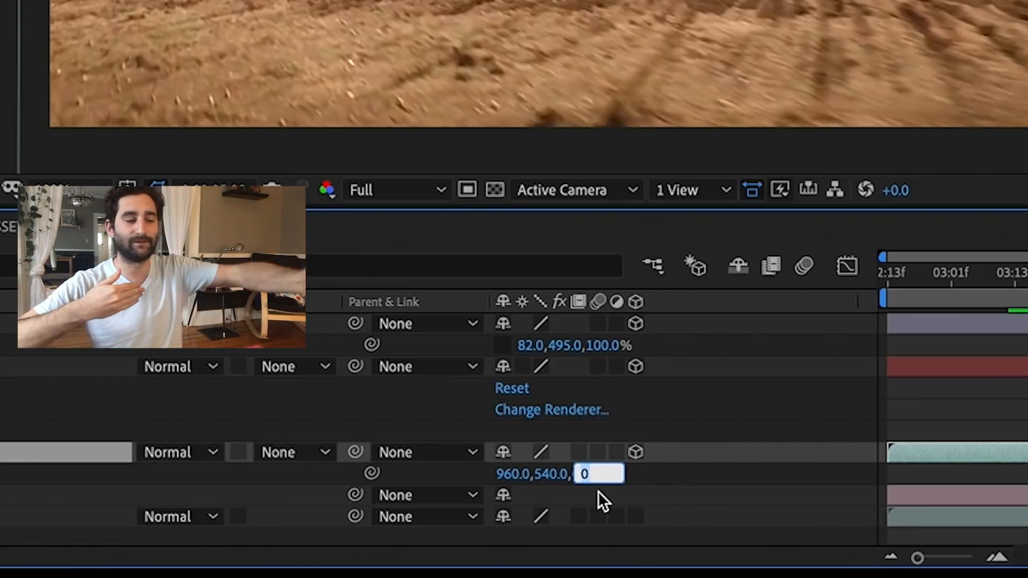
text(3000)
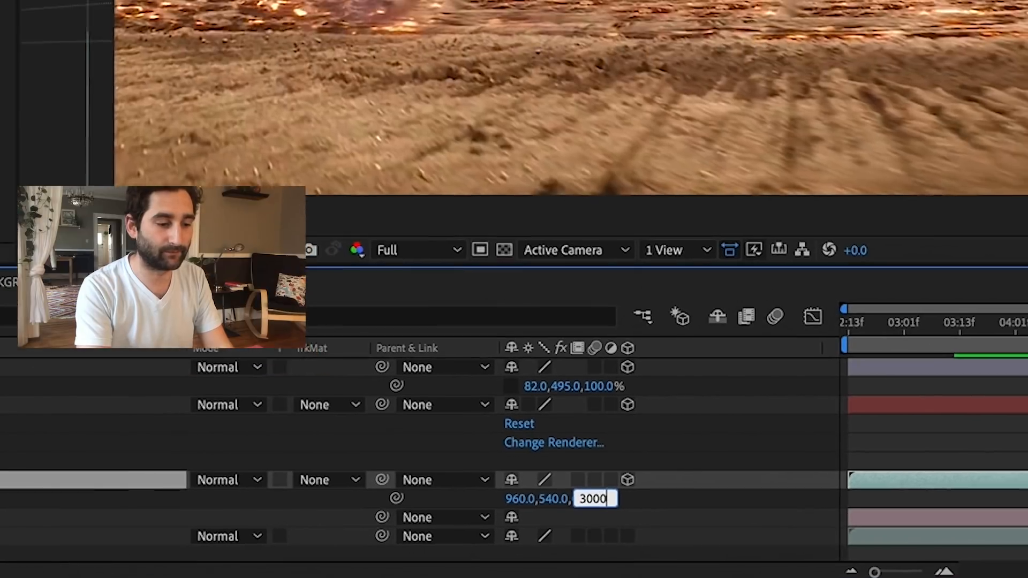
key(Return)
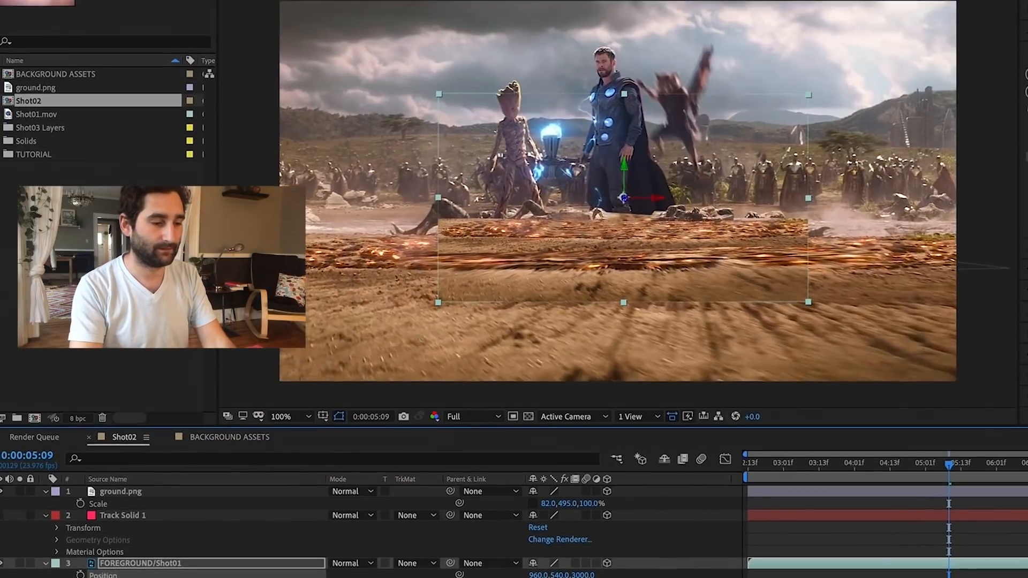
key(s)
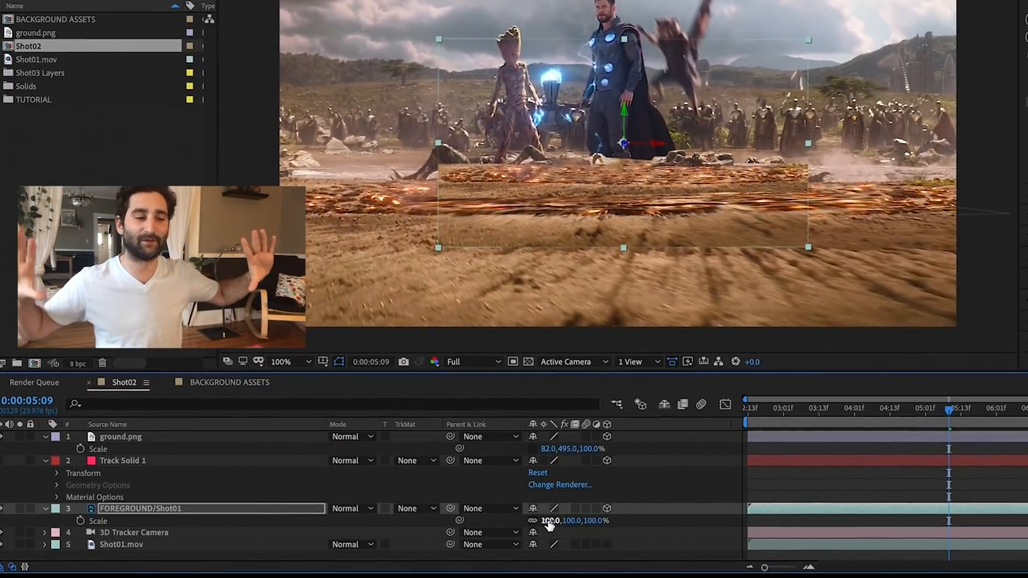
drag(550, 525, 610, 511)
Step: Play and scrub through Shot02 to examine how the foreground layer's motion matches the footage
drag(958, 417, 834, 428)
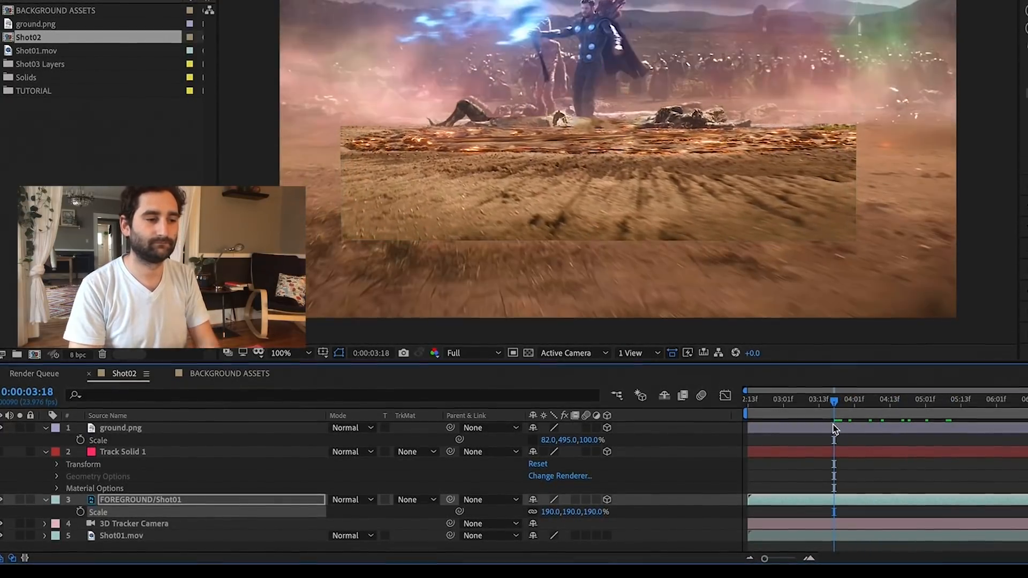
key(space)
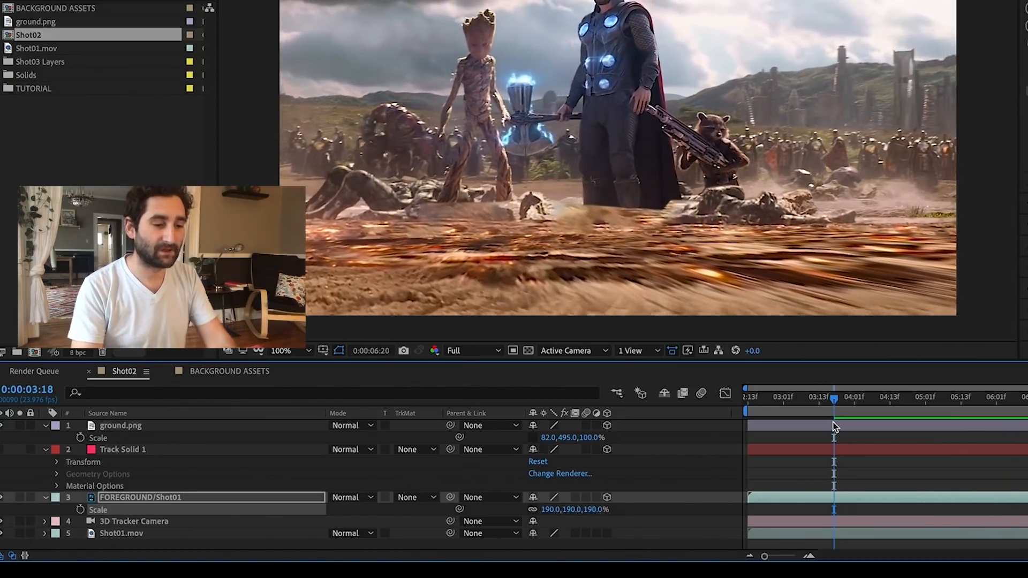
click(845, 411)
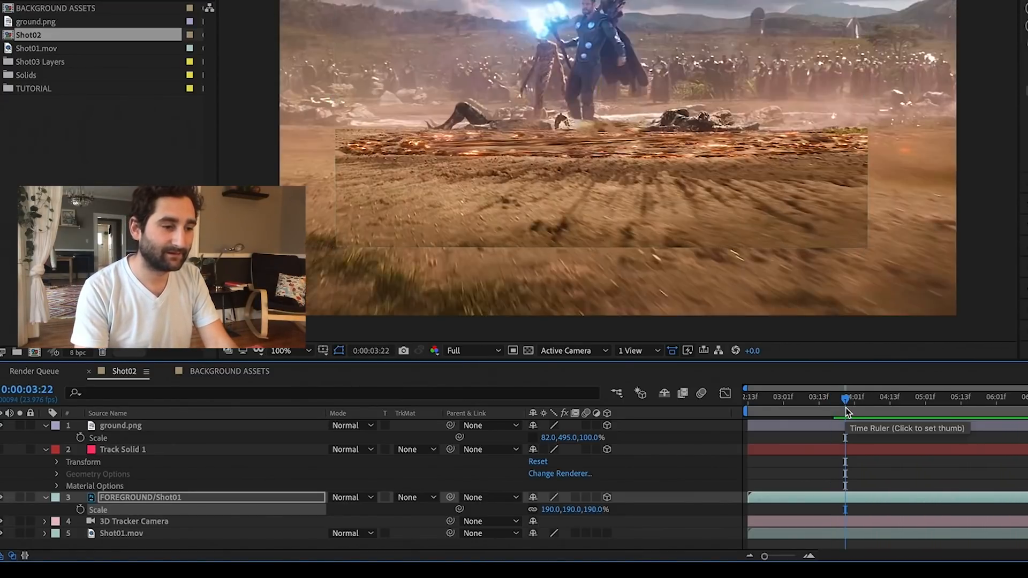
key(space)
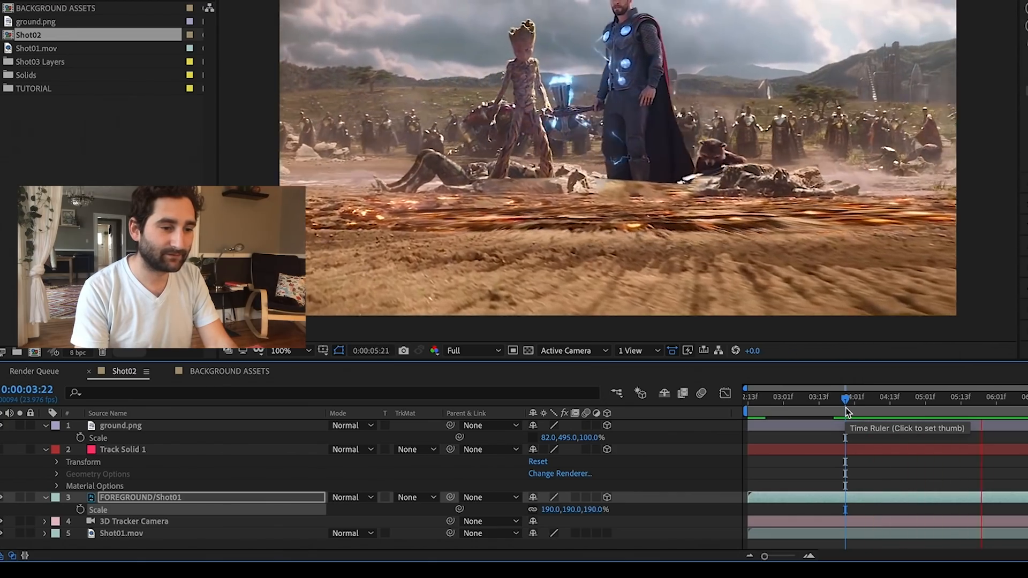
click(857, 411)
drag(857, 411, 1016, 422)
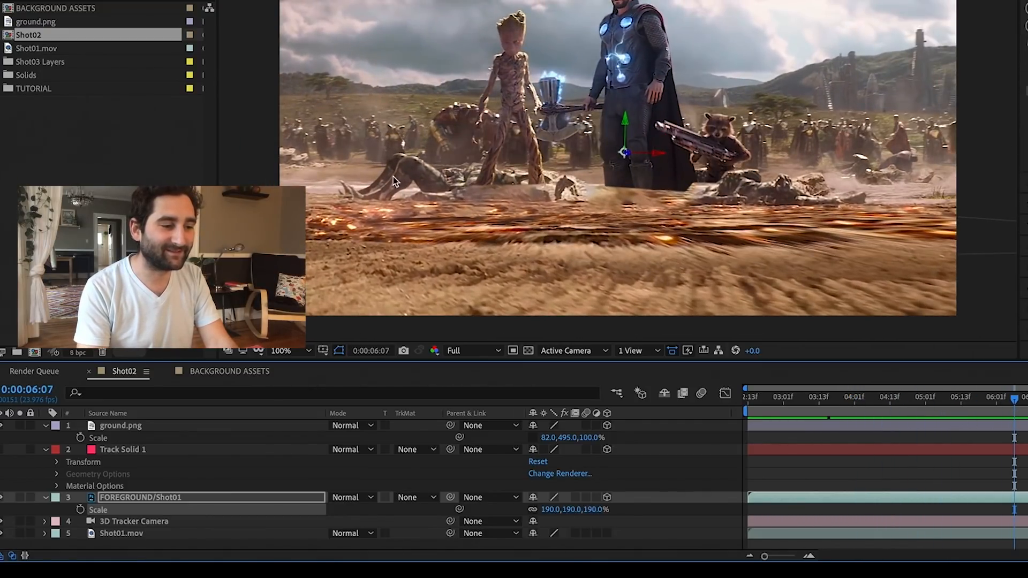
drag(966, 393, 899, 396)
key(space)
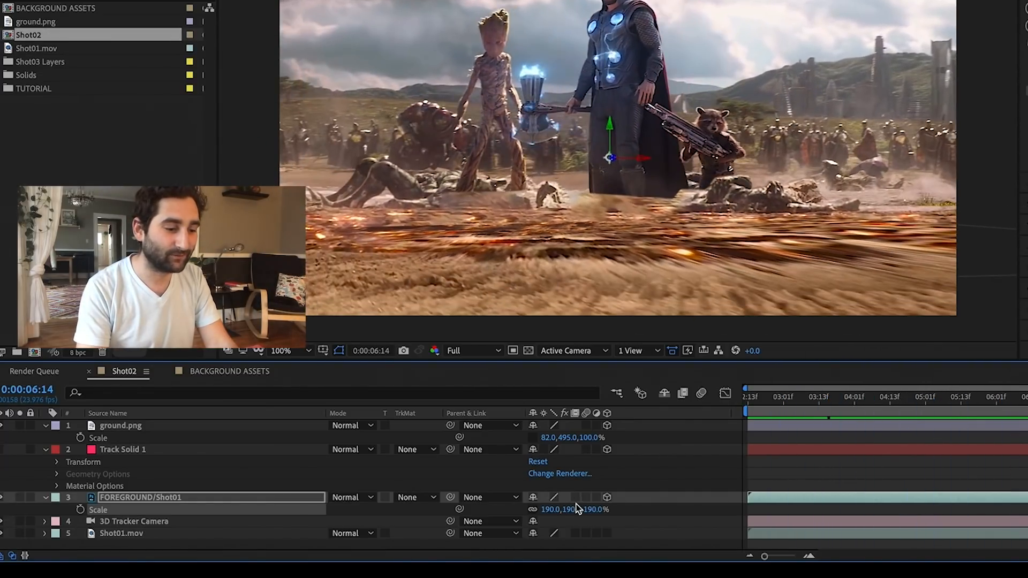
Step: Push the FOREGROUND layer back to a Z position of 4000 and set its scale to 226%
key(p)
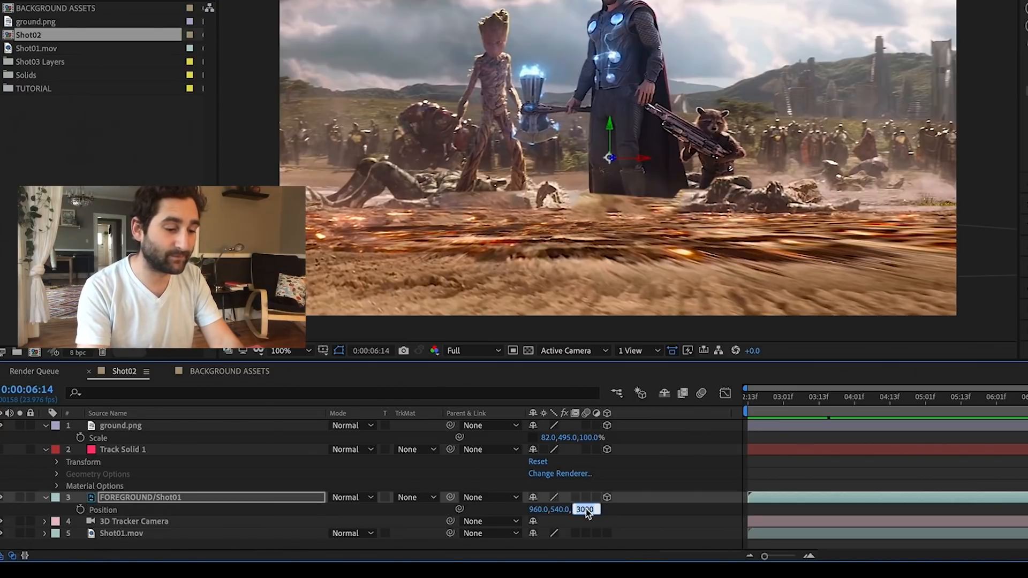
key(Return)
key(s)
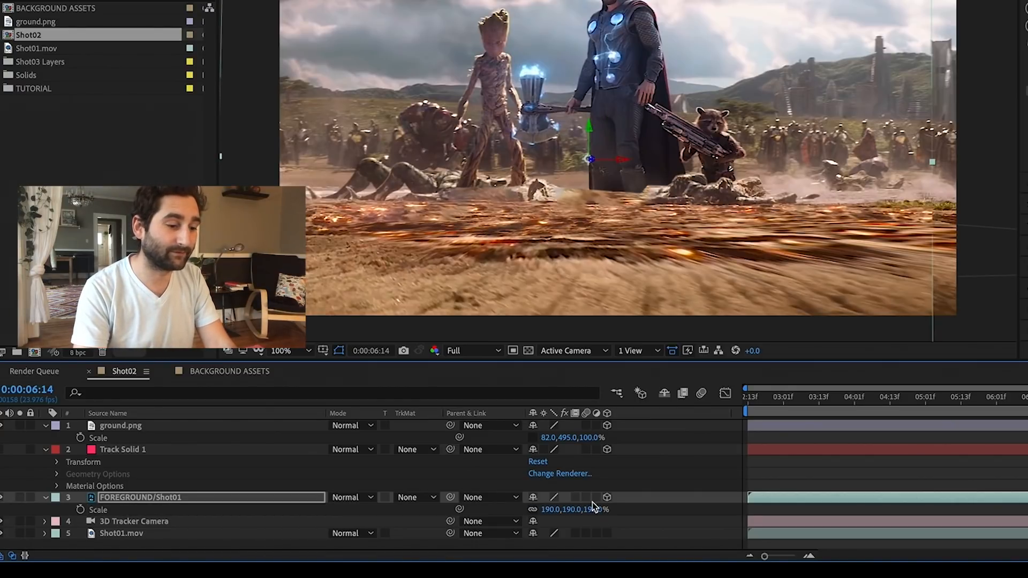
drag(564, 509, 583, 509)
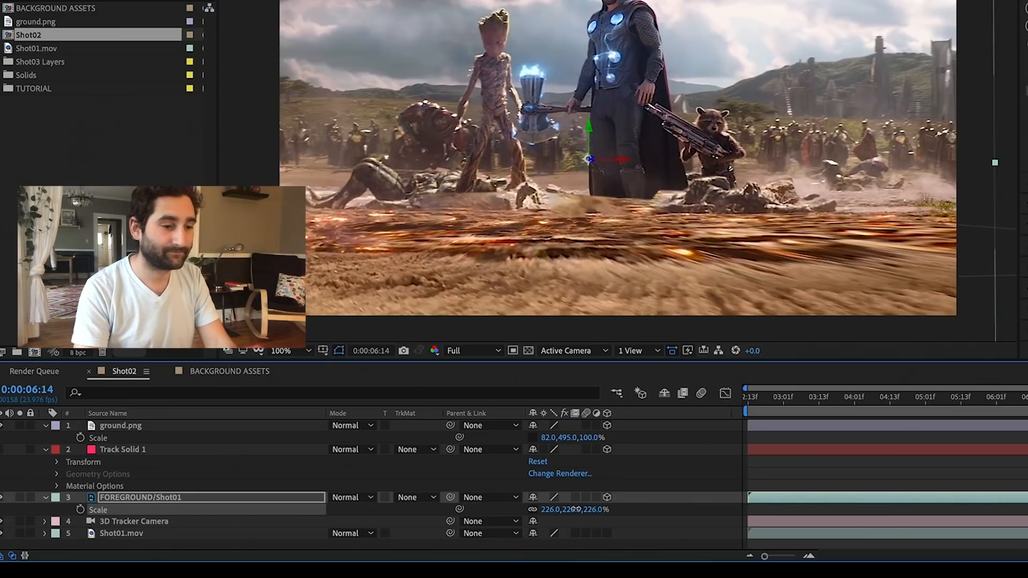
Step: Check the FOREGROUND layer against the footage, nudge it into alignment in the viewer, and set its scale to 224%
drag(995, 402, 846, 414)
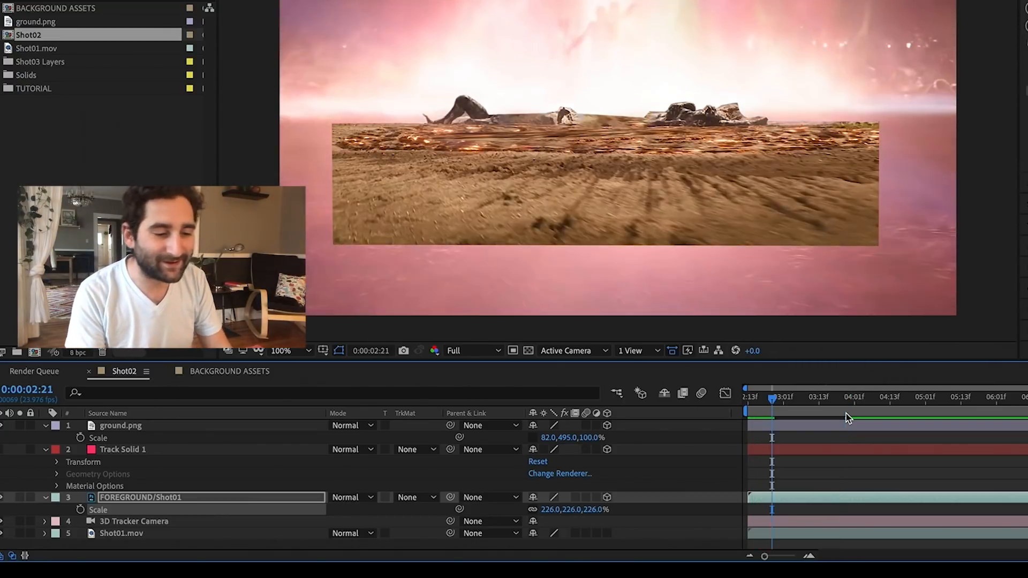
click(846, 413)
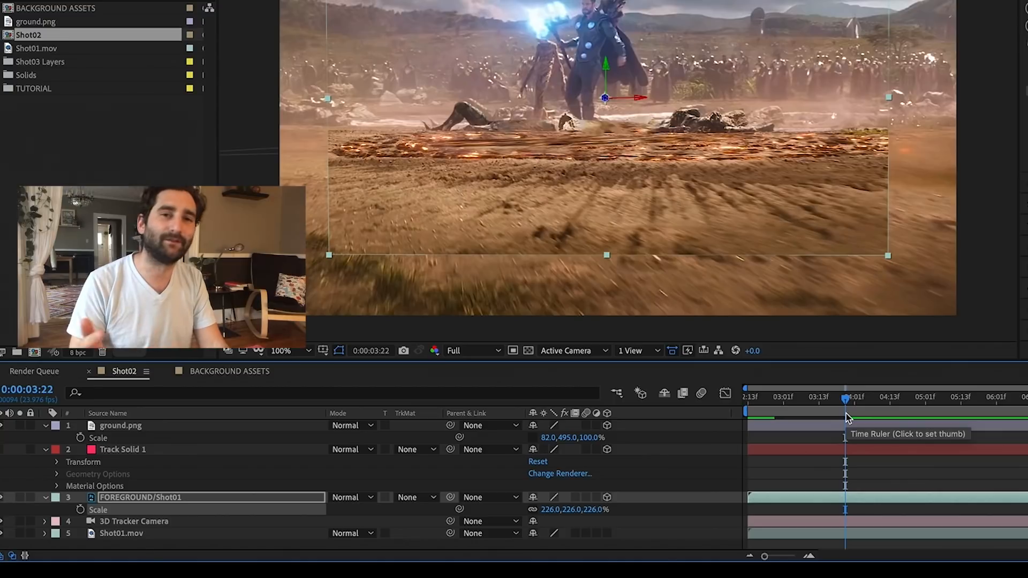
key(space)
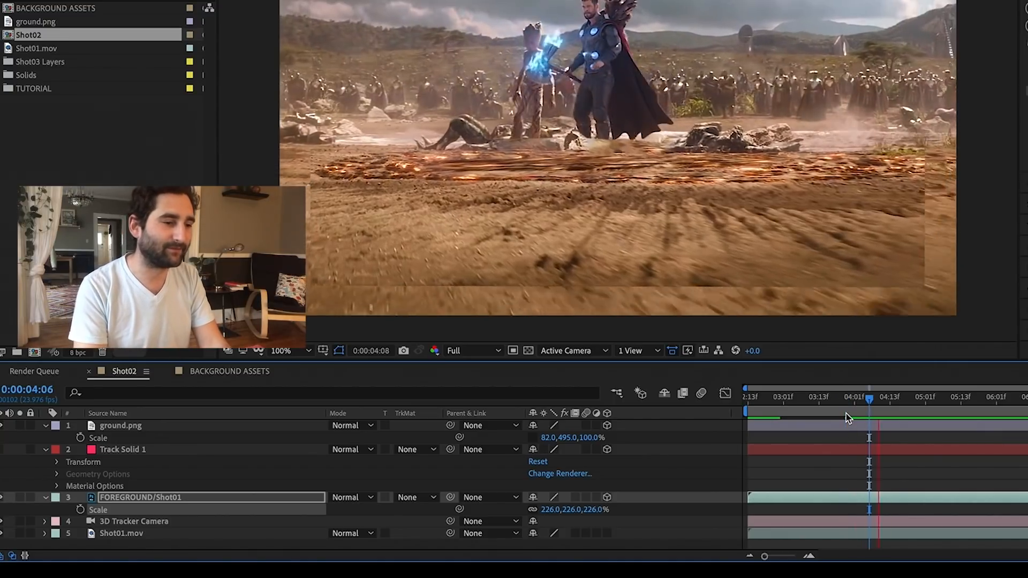
key(space)
drag(665, 227, 669, 222)
click(896, 400)
key(s)
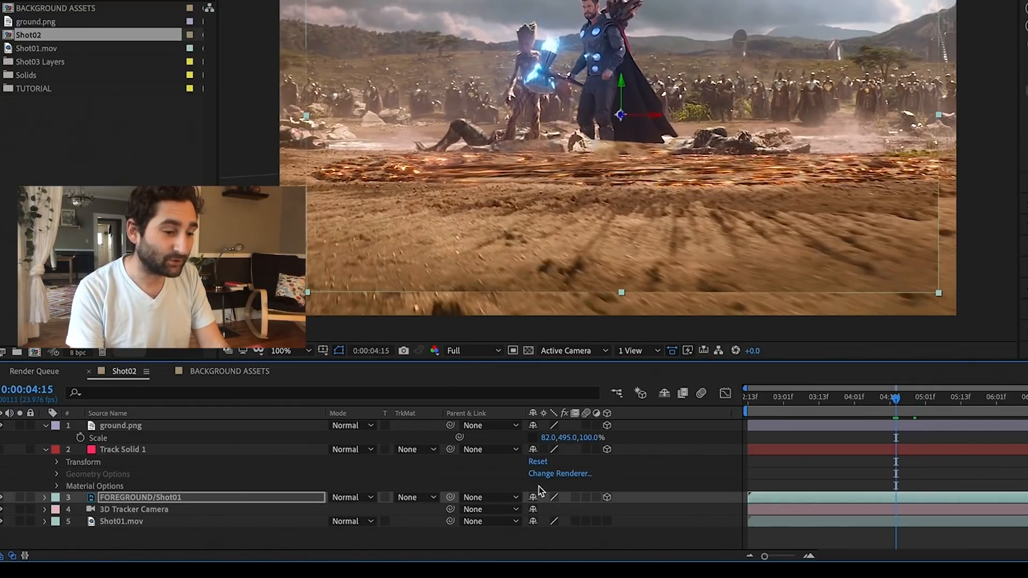
key(s)
drag(551, 510, 550, 510)
Step: At 0:00:04:08, draw a rectangular mask around the FOREGROUND layer's bodies and rocks and feather it 30 pixels
drag(921, 423, 875, 435)
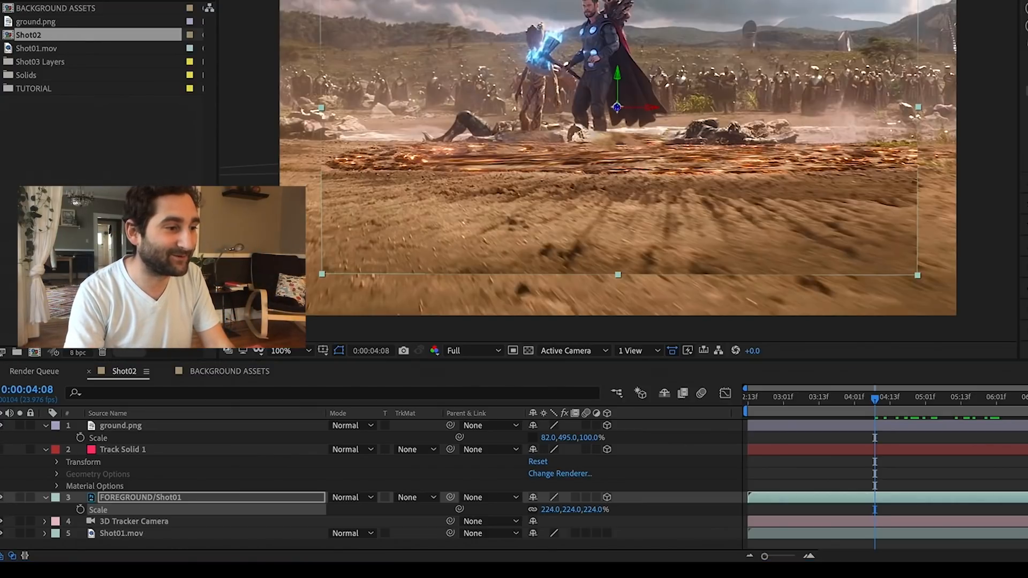
drag(318, 84, 814, 144)
drag(839, 159, 839, 163)
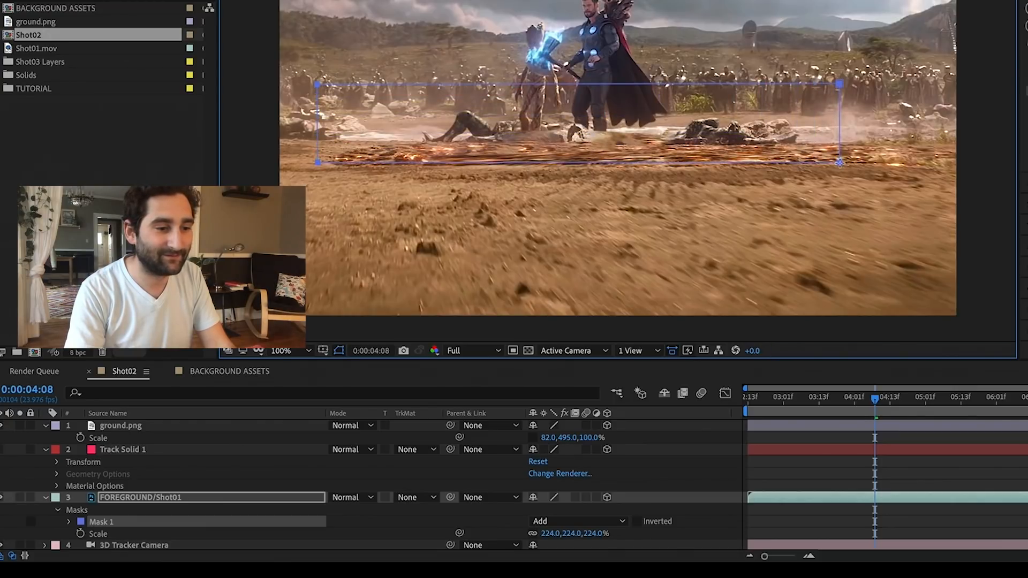
click(69, 522)
scroll(442, 545, down, 1)
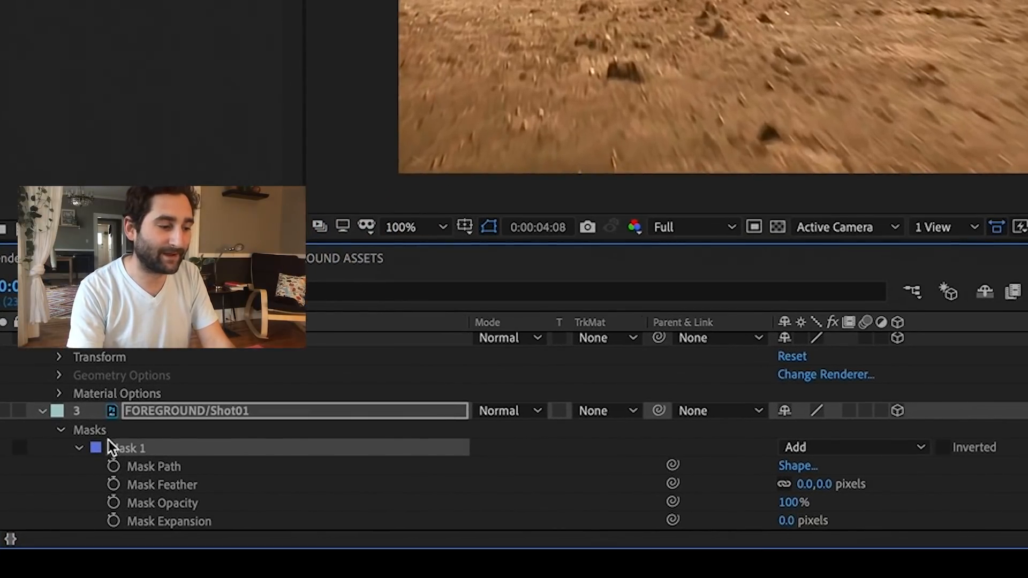
click(830, 484)
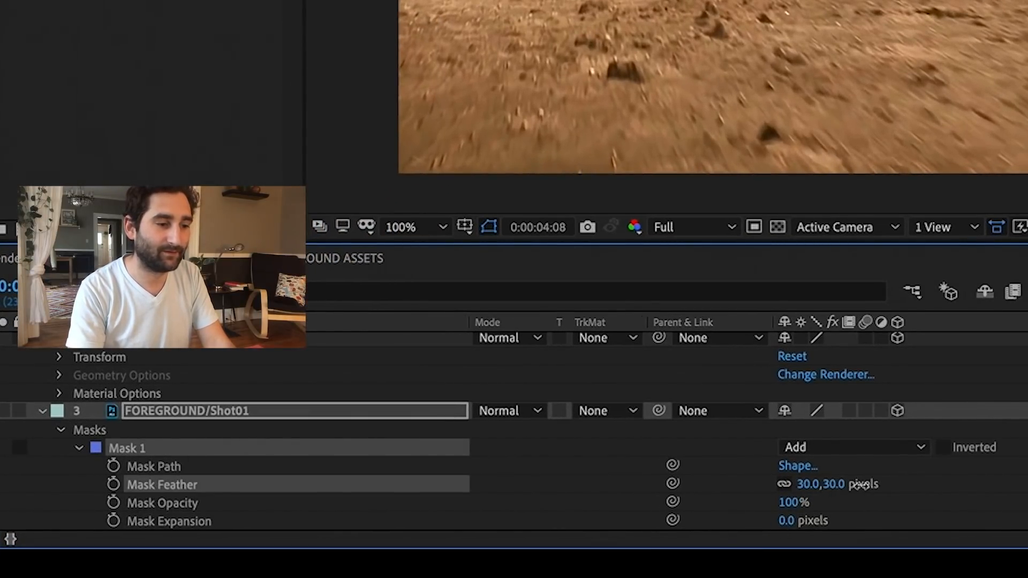
drag(1027, 308, 869, 381)
key(space)
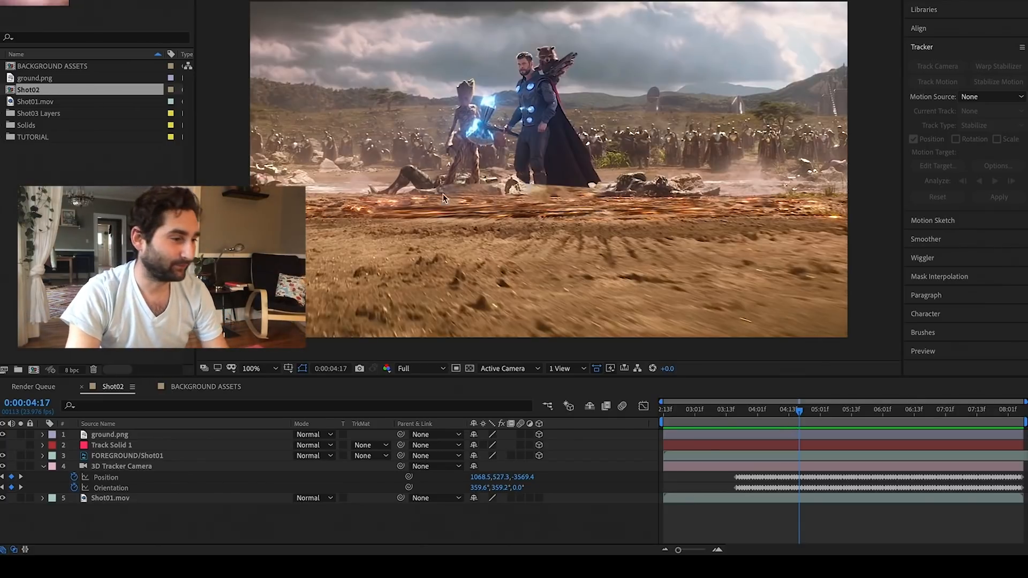
Step: Inspect the MIDGROUND layer on its own in the BACKGROUND ASSETS composition and copy it
double_click(68, 74)
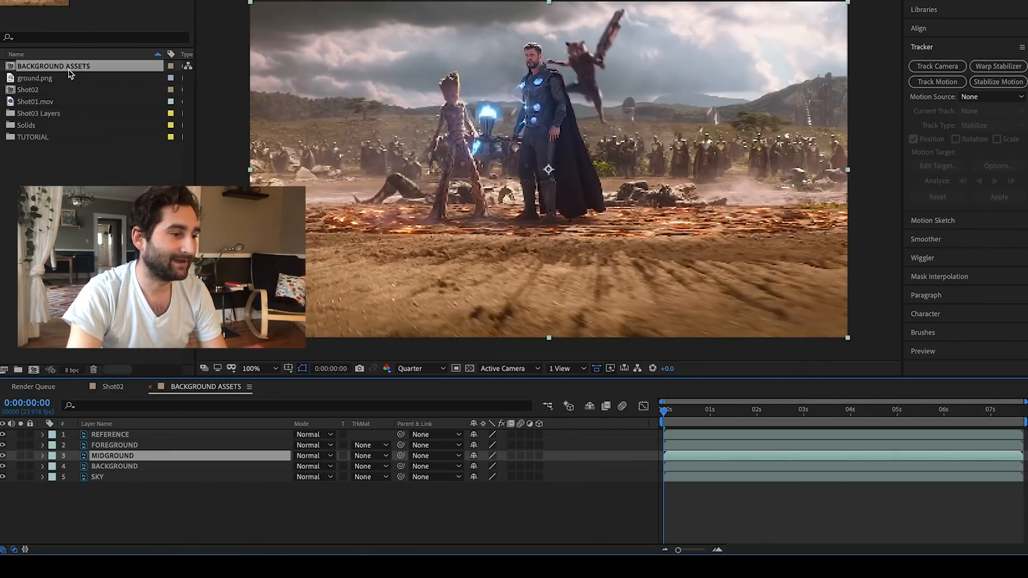
click(112, 485)
click(113, 456)
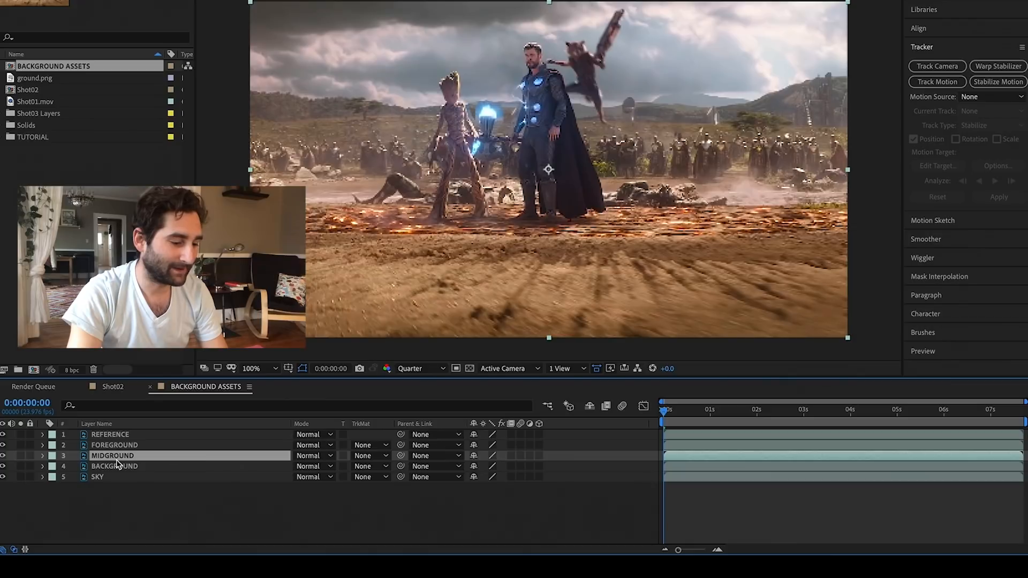
click(21, 456)
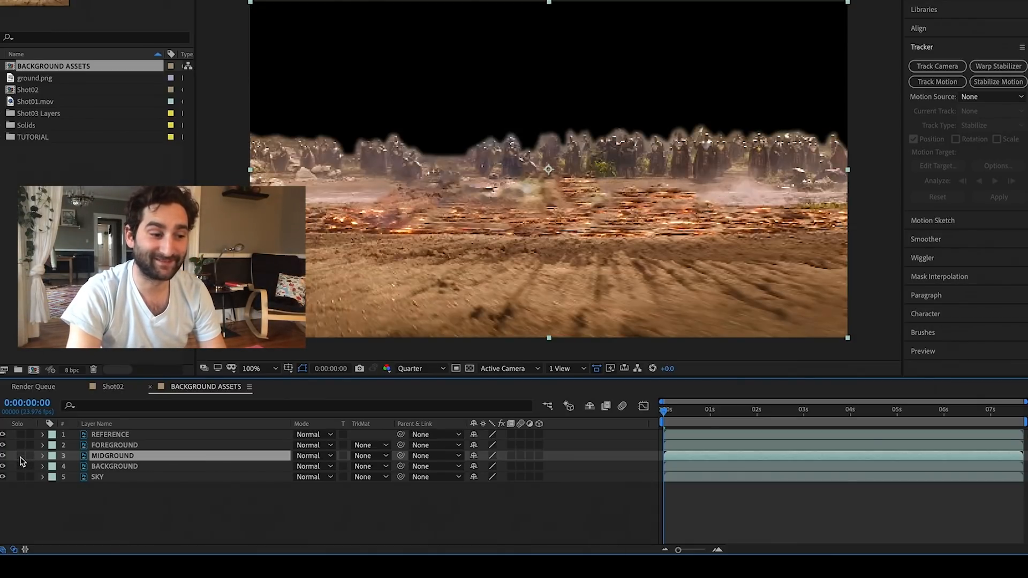
click(21, 457)
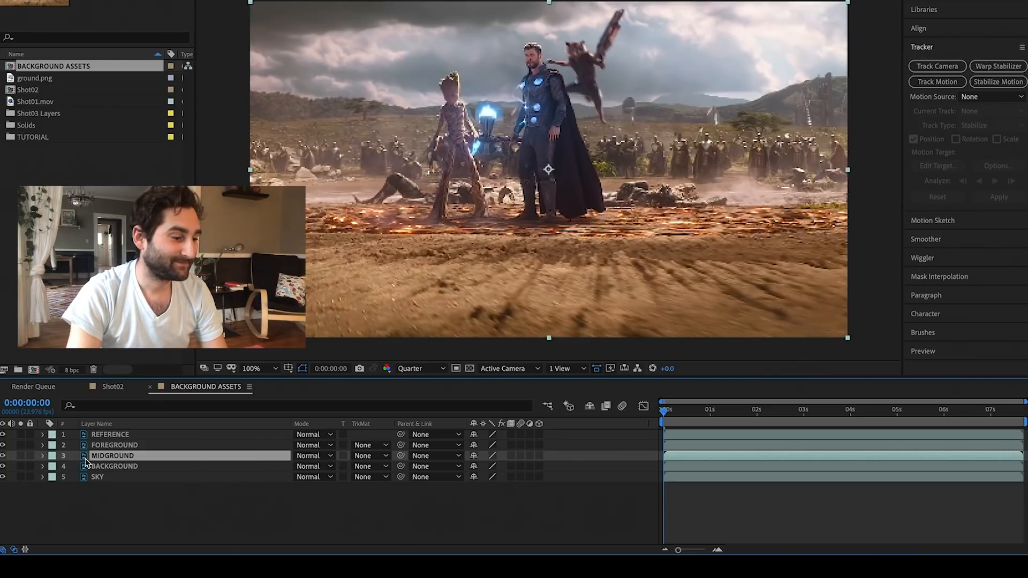
Step: Paste the MIDGROUND layer into Shot02 directly above the 3D Tracker Camera and make it a 3D layer
double_click(32, 90)
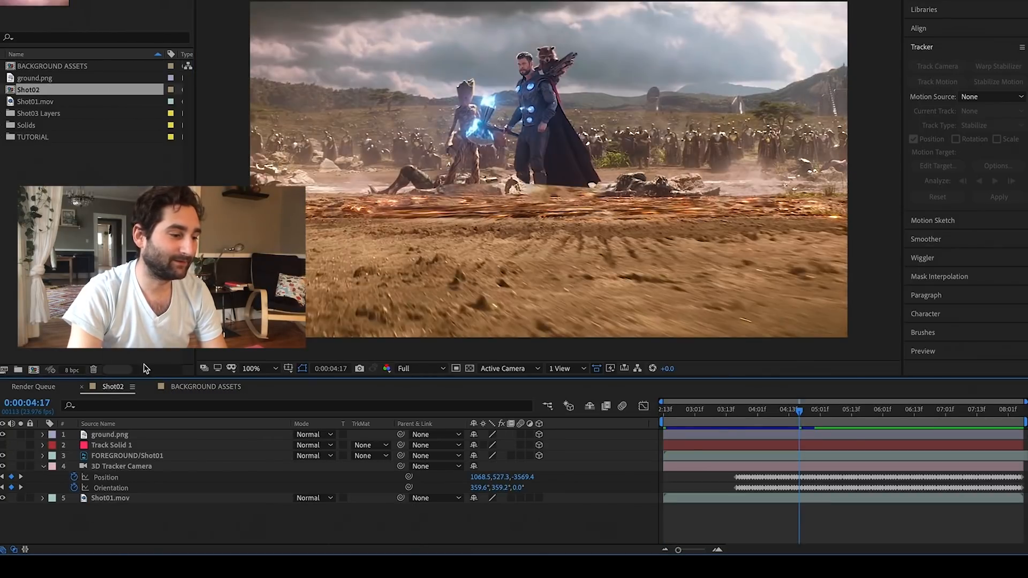
click(115, 469)
click(119, 454)
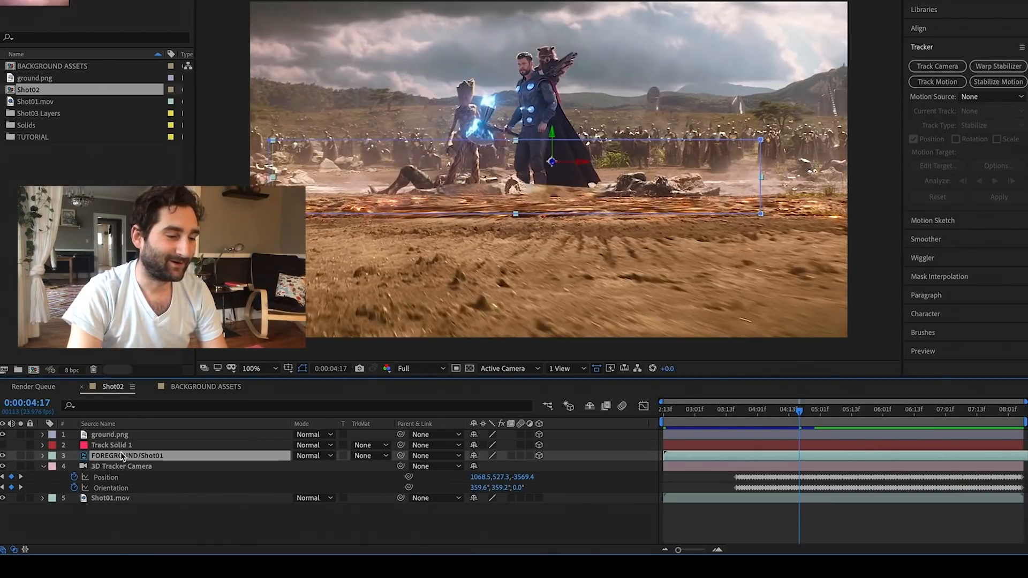
click(120, 468)
key(super+v)
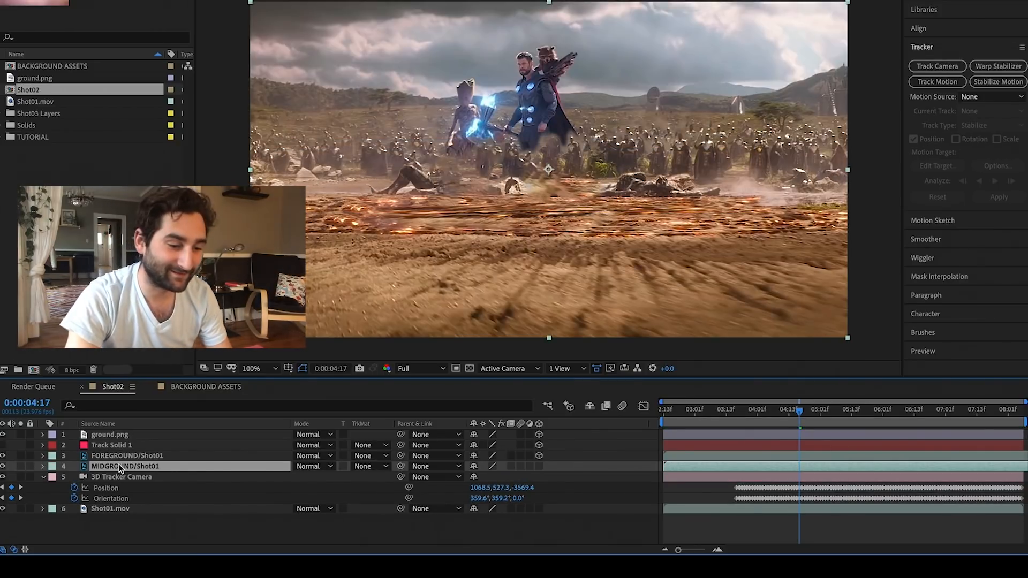
click(807, 411)
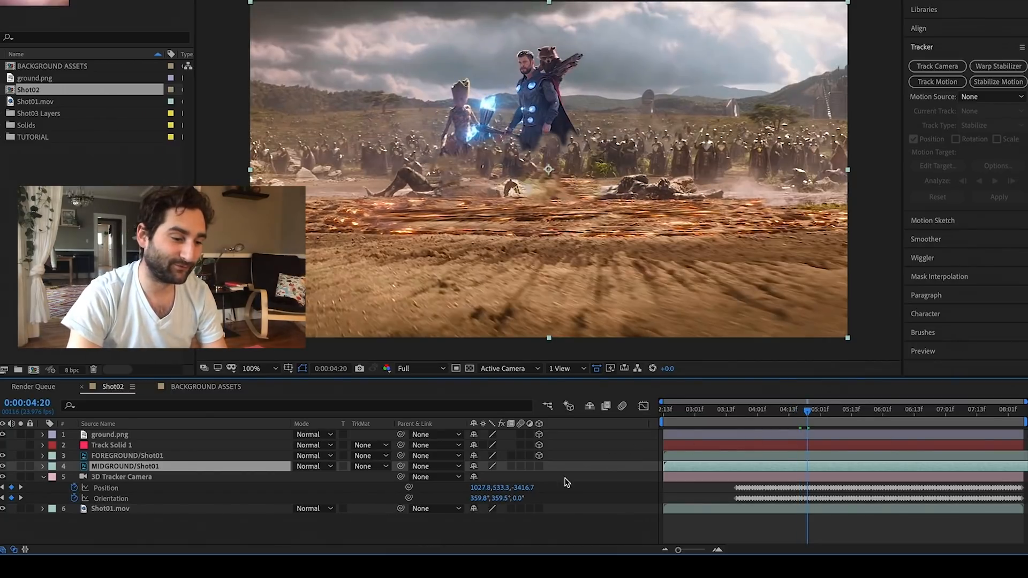
click(539, 467)
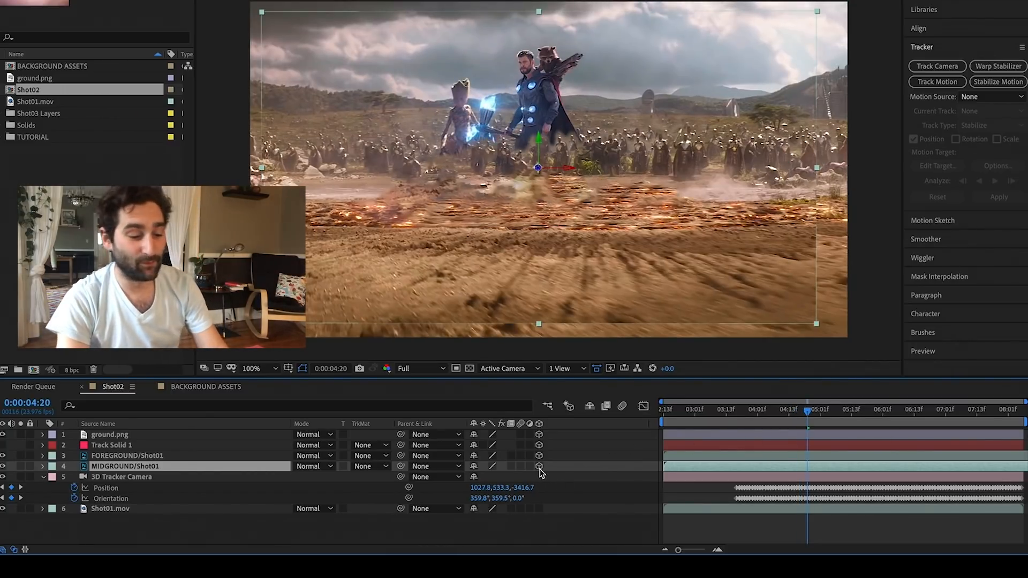
Step: Set the MIDGROUND layer's Z position to 8000 and its scale to 370%
key(p)
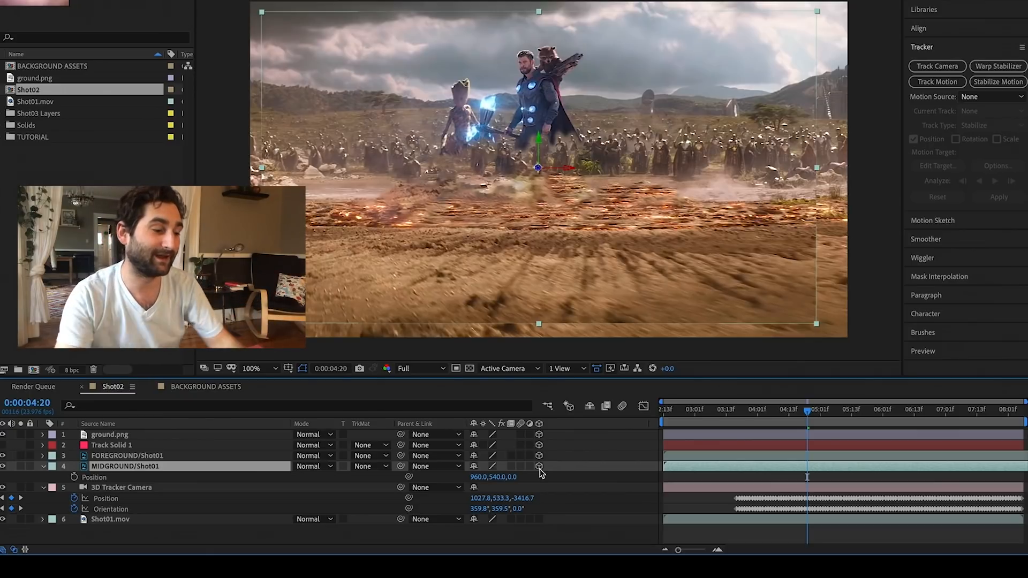
click(154, 456)
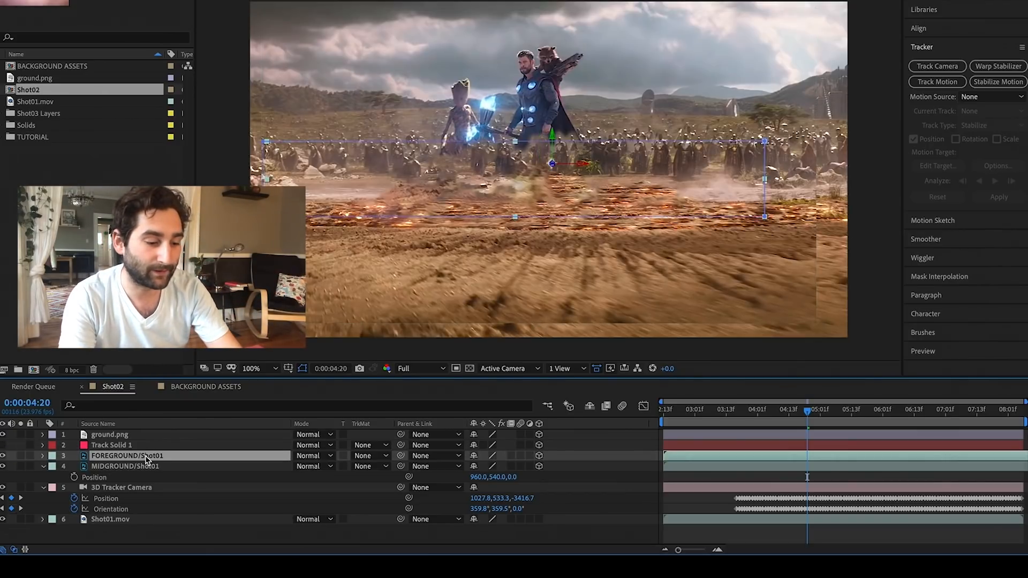
key(p)
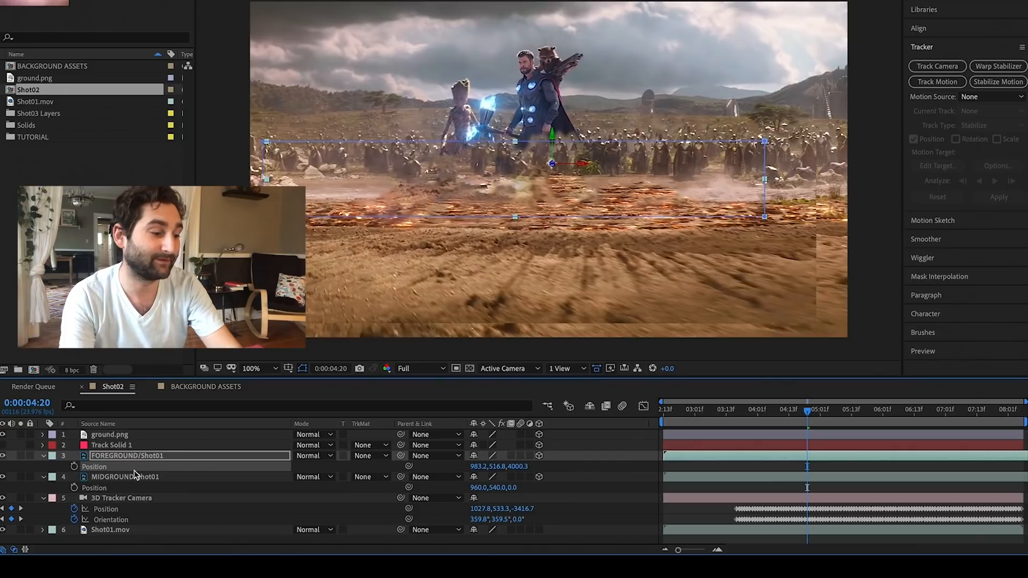
click(134, 477)
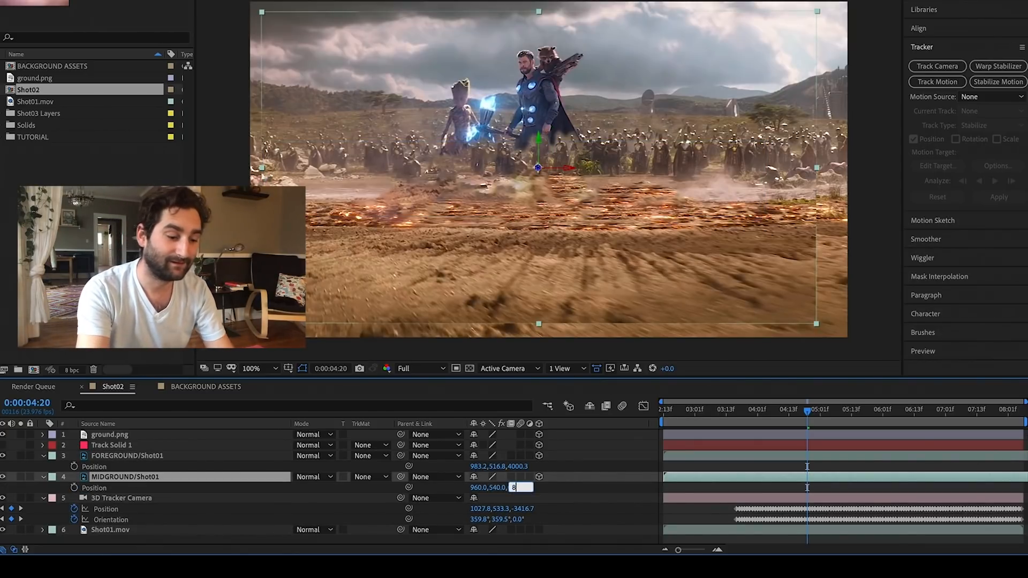
text(800)
key(Return)
key(s)
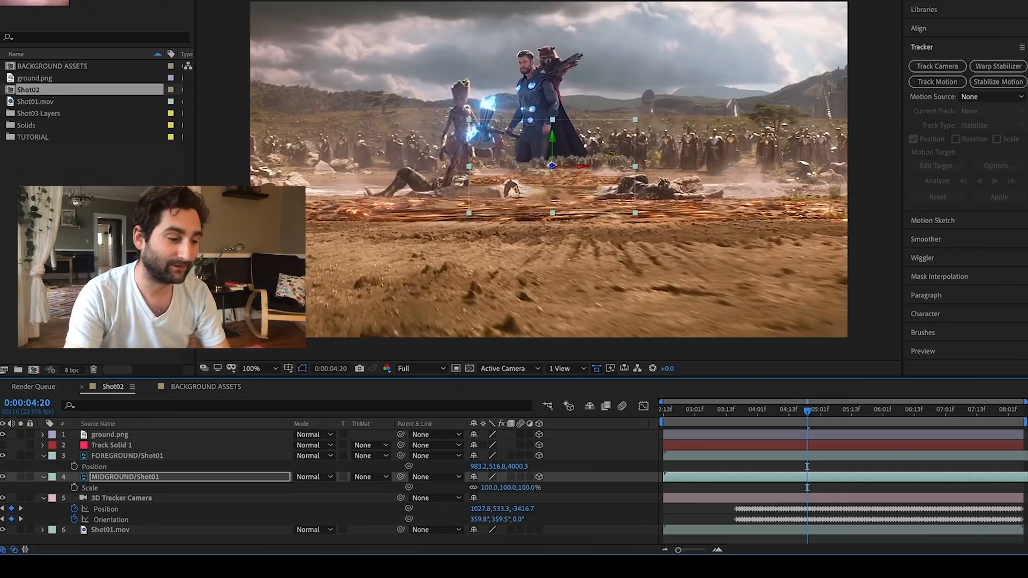
drag(489, 488, 665, 497)
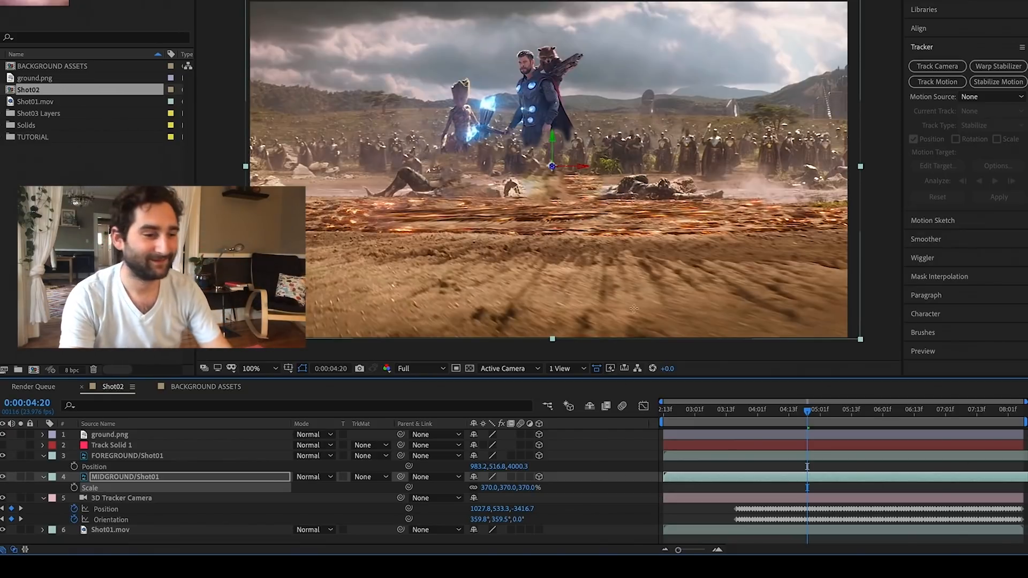
Step: Preview Shot02 from 0:00:03:21 to check how the 3D midground layer moves against the footage
key(b)
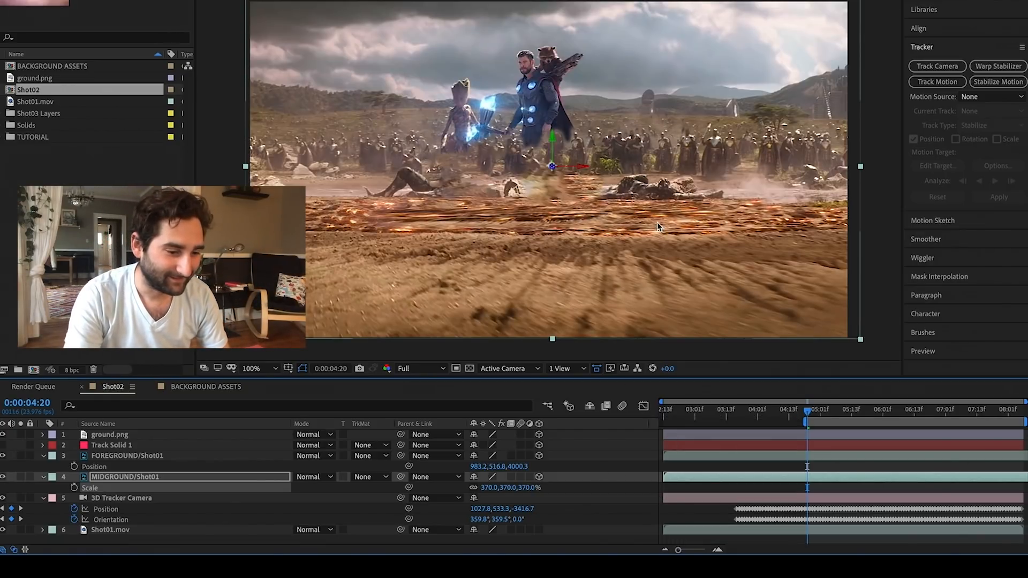
key(ctrl+z)
drag(786, 422, 750, 422)
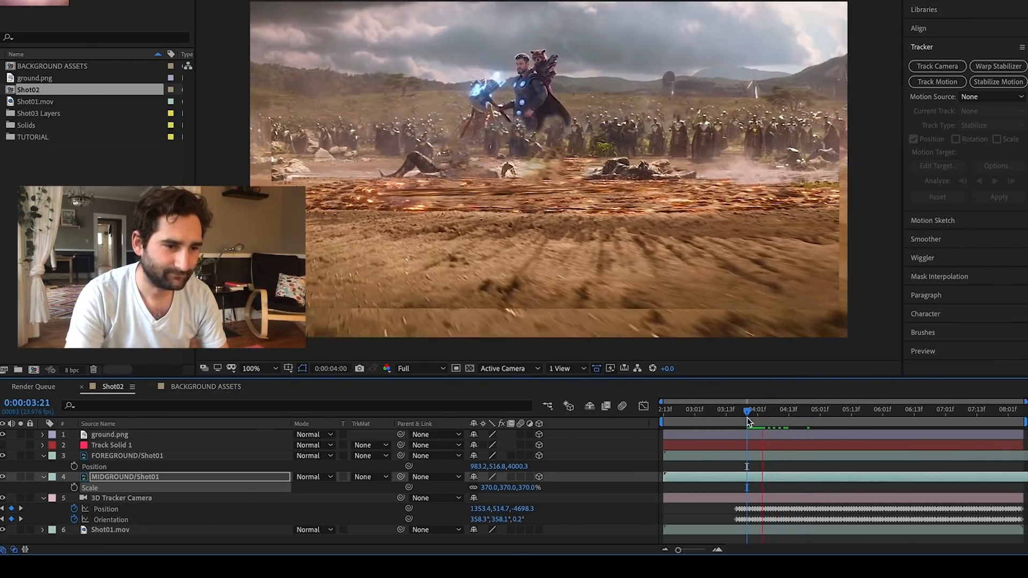
key(space)
key(space)
drag(748, 420, 772, 415)
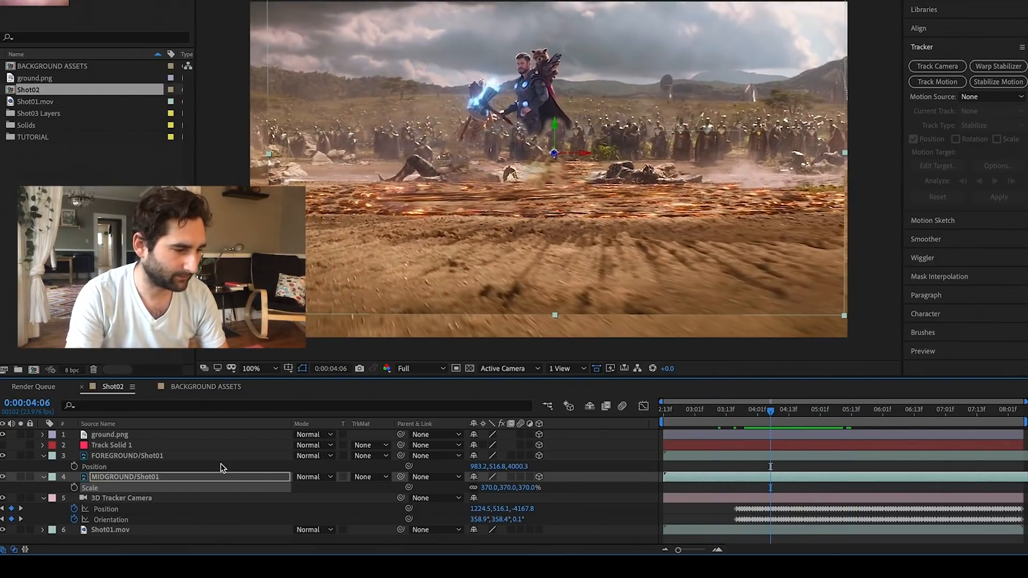
Step: Move the MIDGROUND layer farther back in Z, scale it to 594%, and nudge it into alignment with the footage
key(p)
click(520, 487)
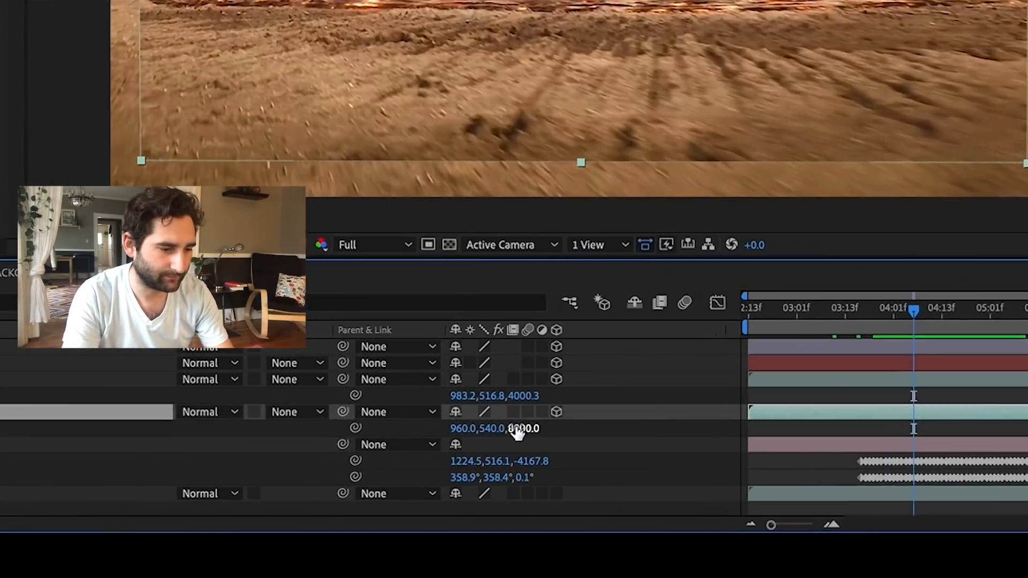
text(15)
key(Return)
key(s)
drag(475, 402, 722, 410)
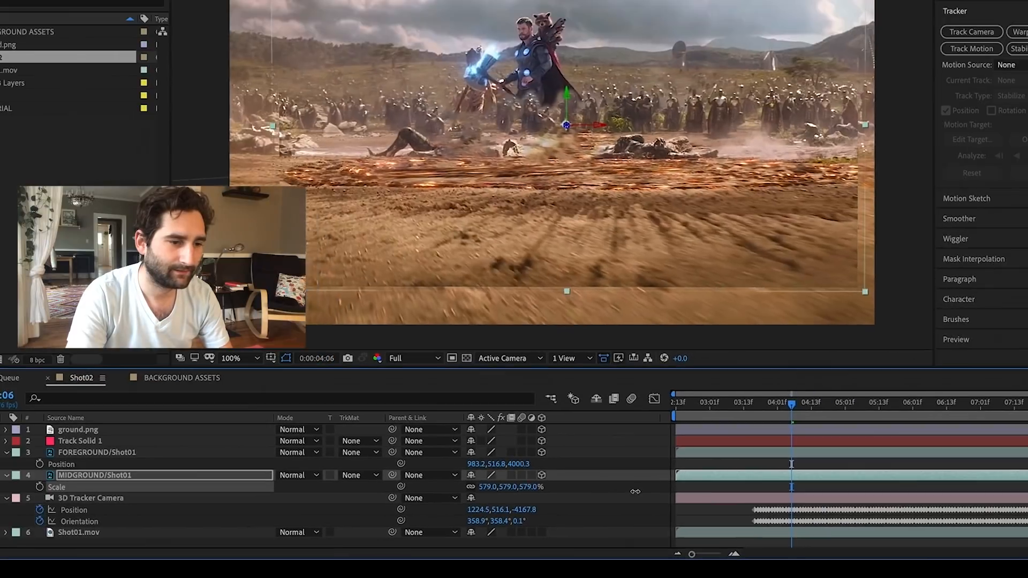
drag(544, 162, 533, 162)
Step: Play Shot02 from 0:00:04:06 and go to 0:00:06:11 to examine how the midground layer matches the footage
key(space)
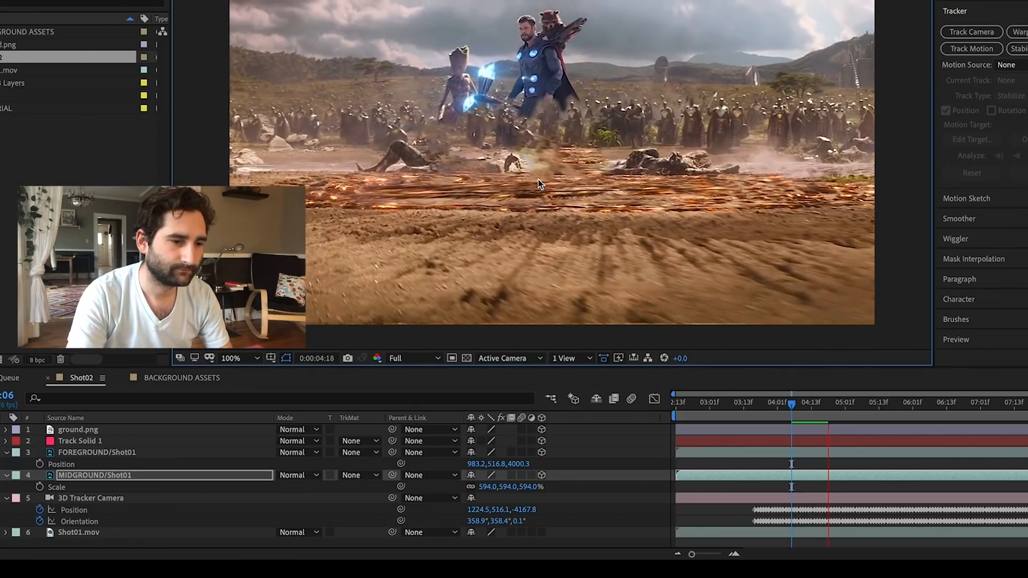
key(space)
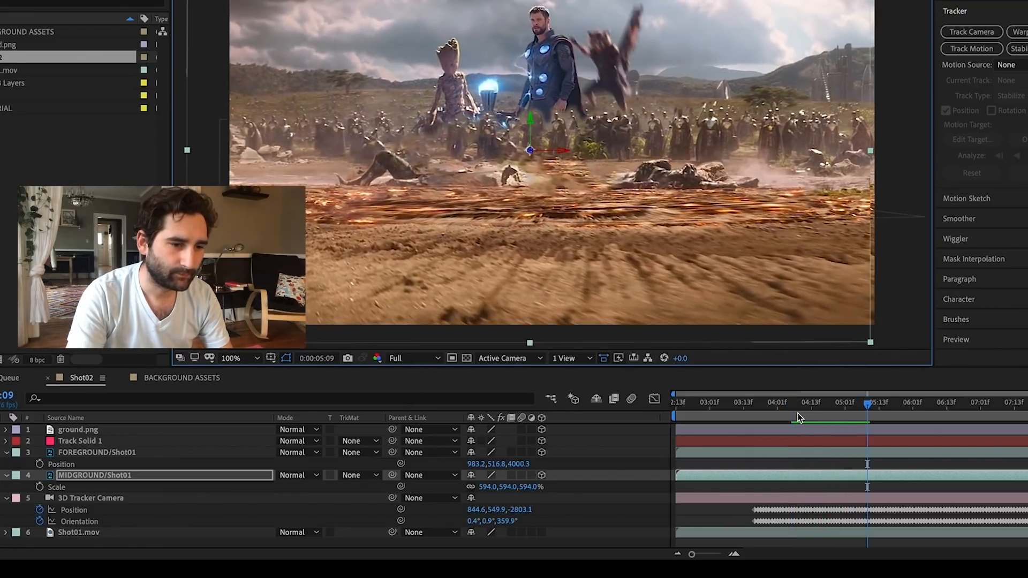
click(797, 413)
click(942, 422)
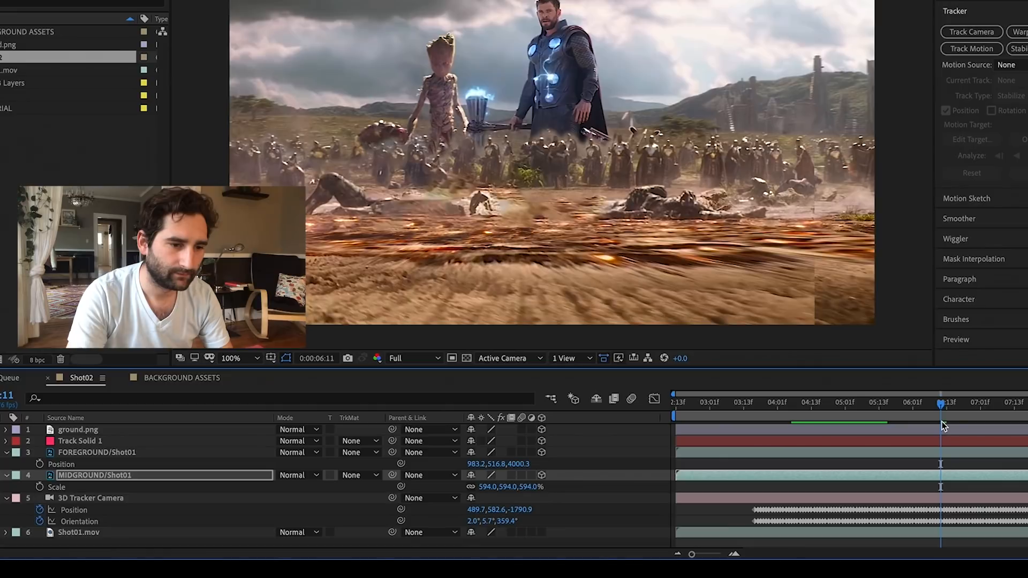
Step: Preview Shot02 around 0:00:06:11 to 0:00:07:00 and check how the midground layer tracks with the footage
key(space)
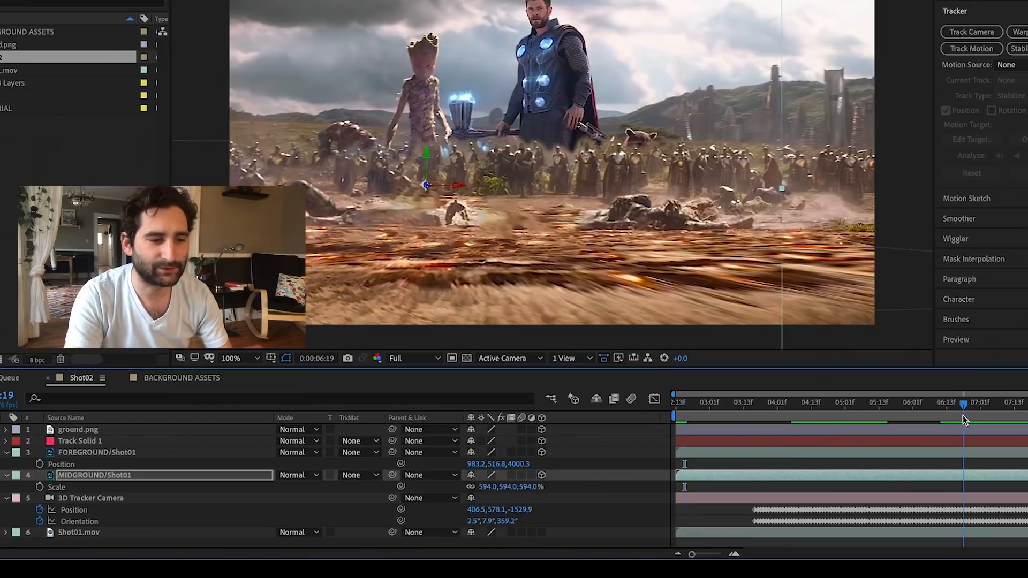
click(981, 419)
mouse_move(981, 419)
mouse_down()
mouse_move(994, 422)
mouse_move(978, 422)
mouse_up()
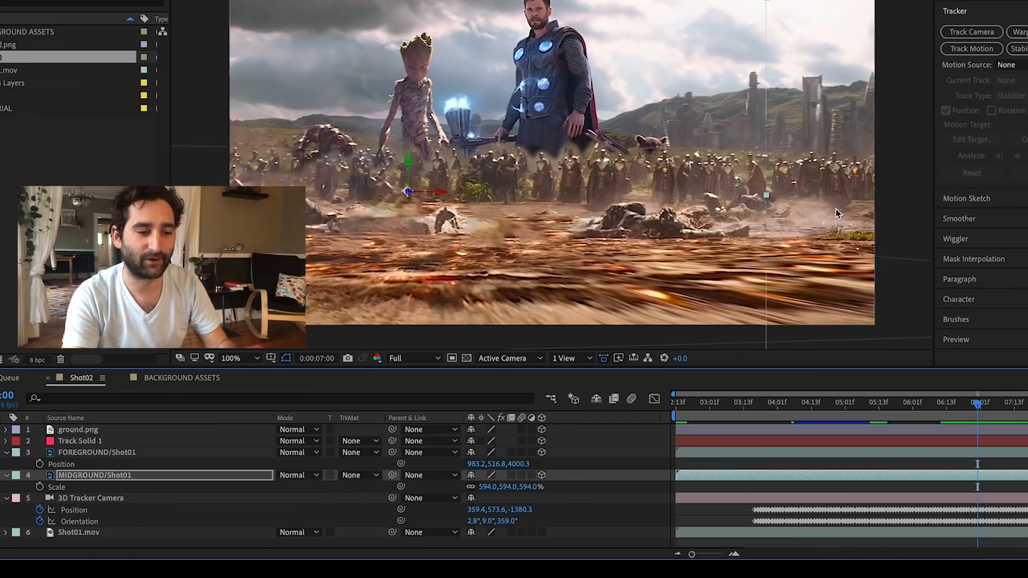
click(942, 419)
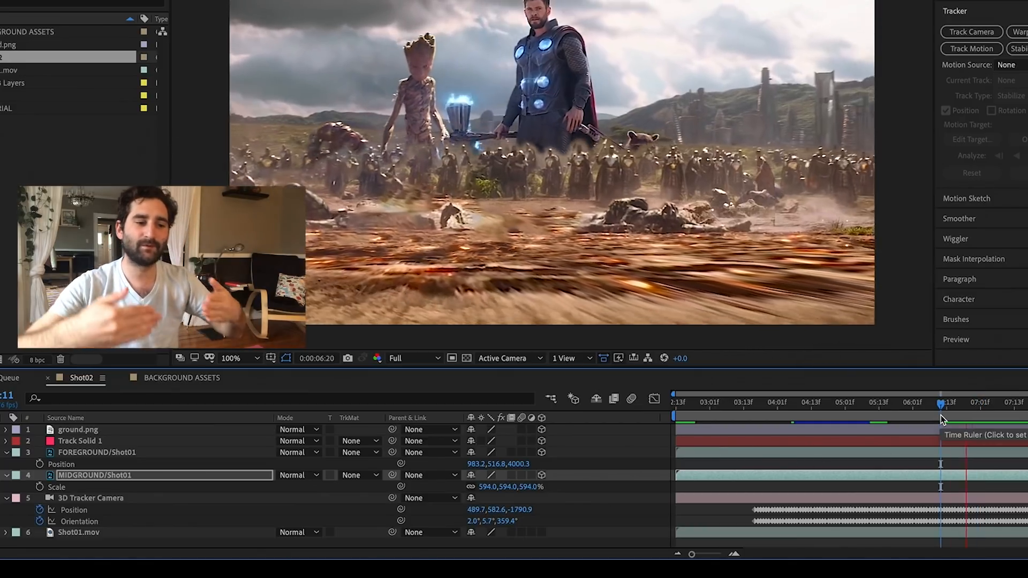
key(space)
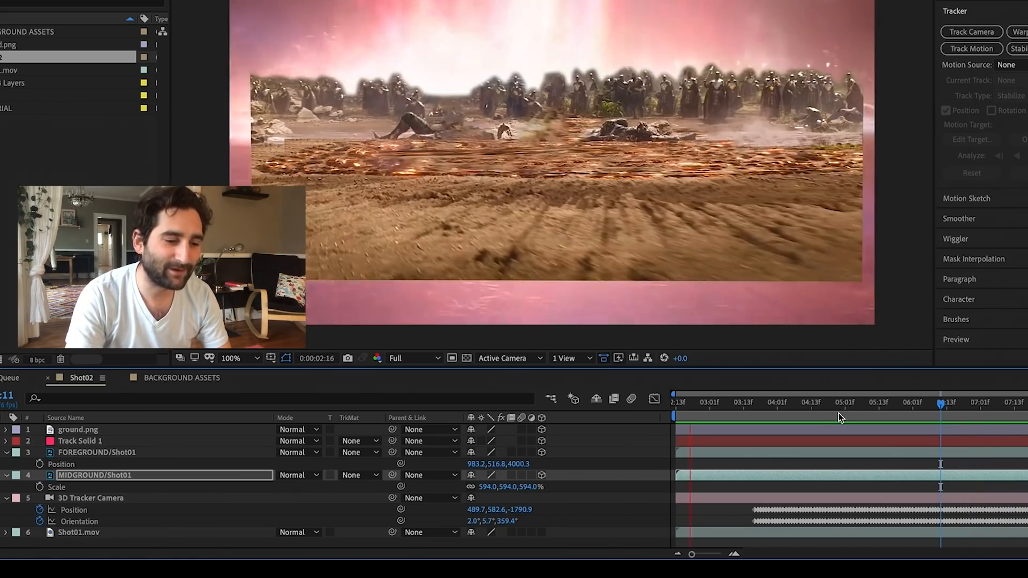
click(839, 413)
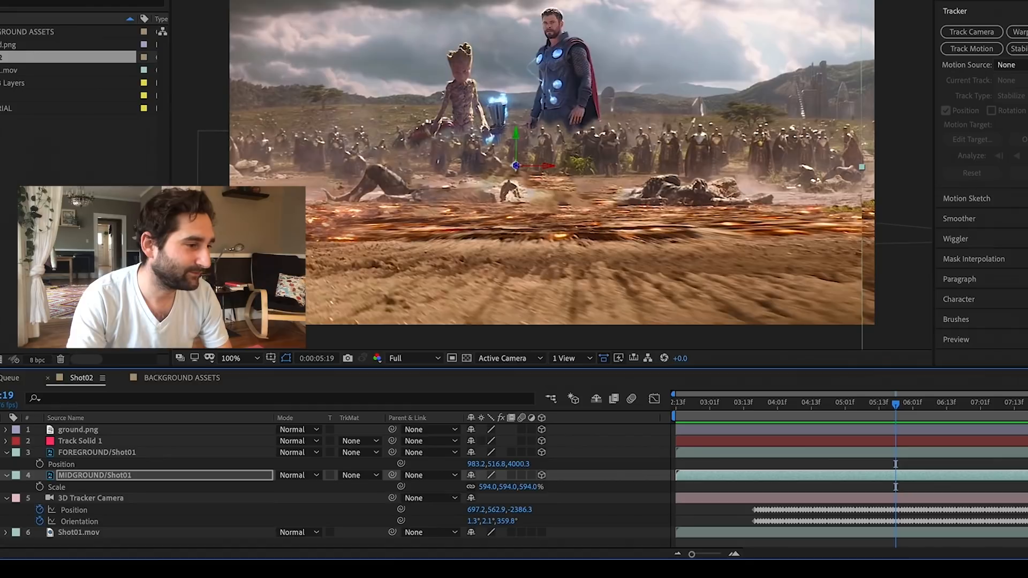
Step: Copy the BACKGROUND layer from the BACKGROUND ASSETS composition into Shot02 above the 3D Tracker Camera and make it a 3D layer
click(182, 377)
click(80, 464)
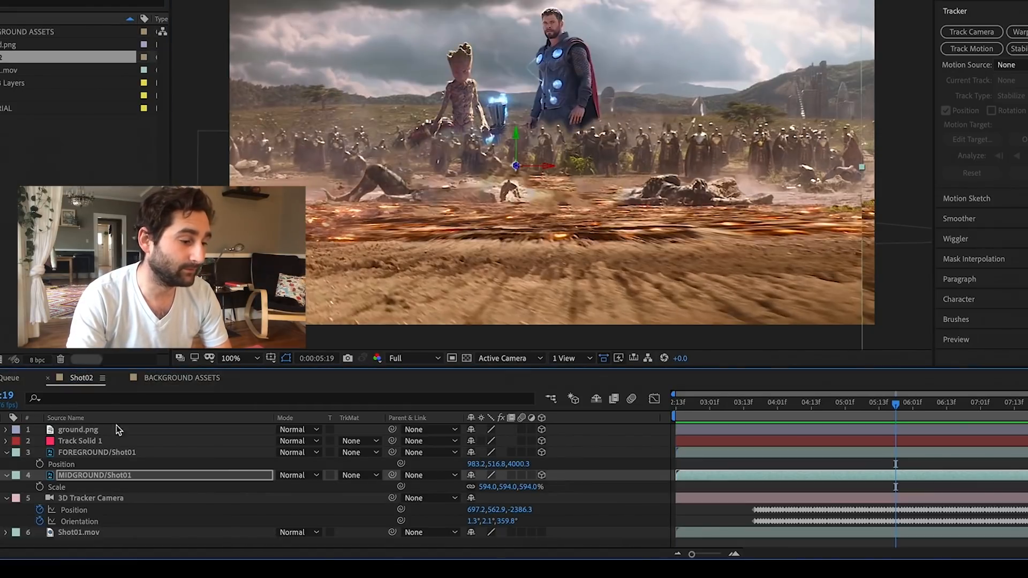
click(103, 499)
key(ctrl+v)
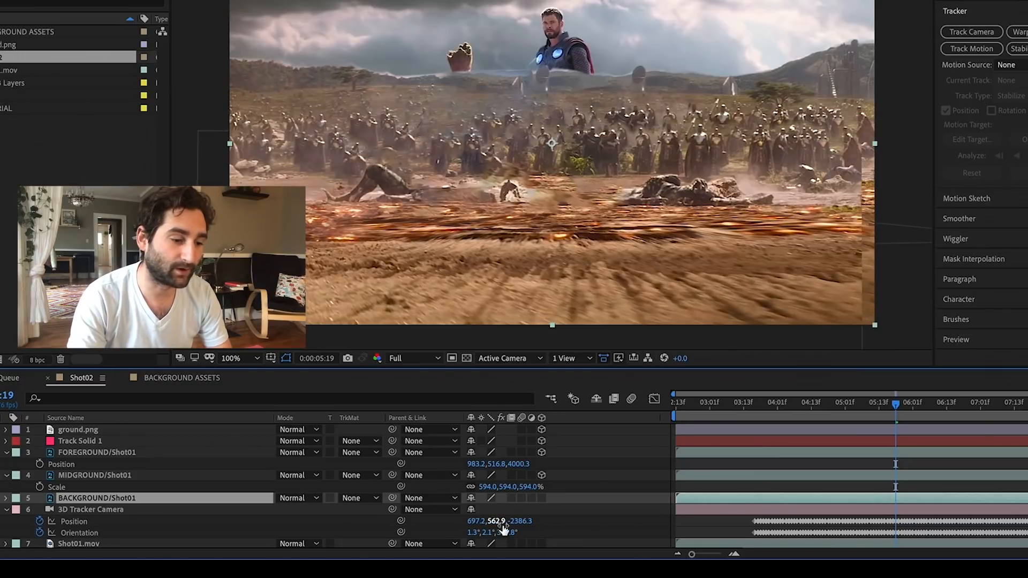
click(541, 497)
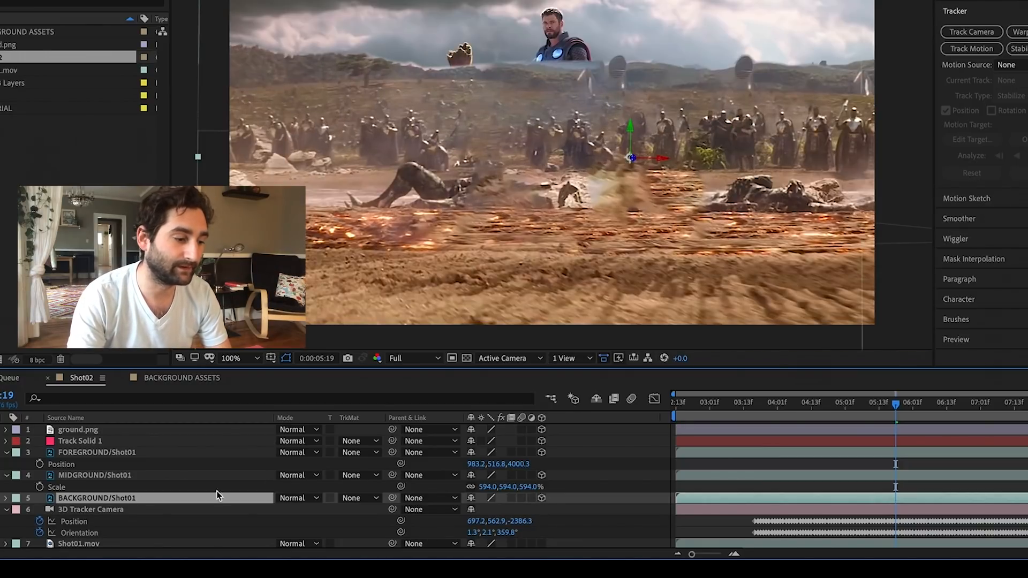
Step: Set the BACKGROUND layer's Z position to 40000, scale it to 1312%, and move it into alignment with the footage
key(p)
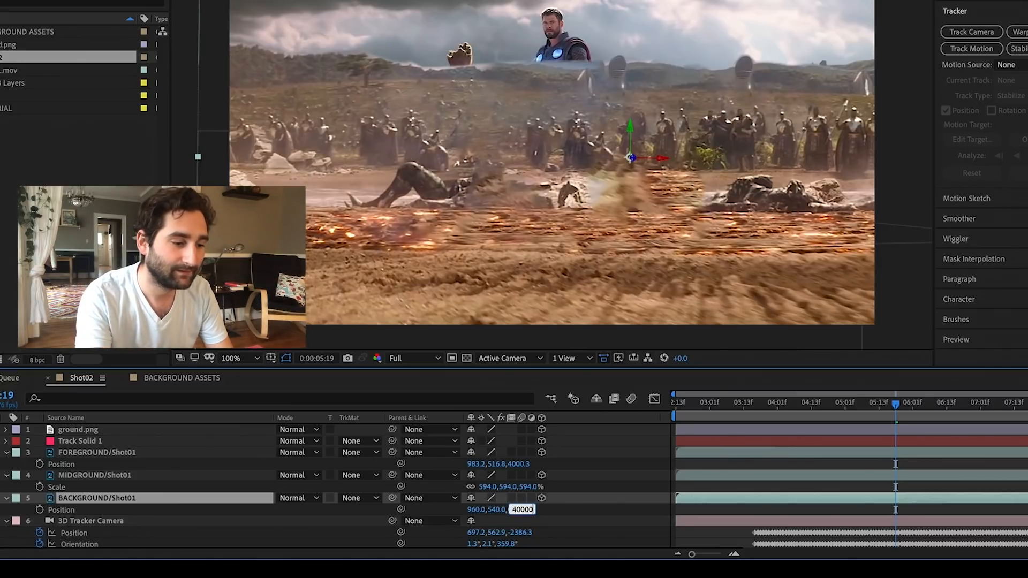
key(Return)
key(s)
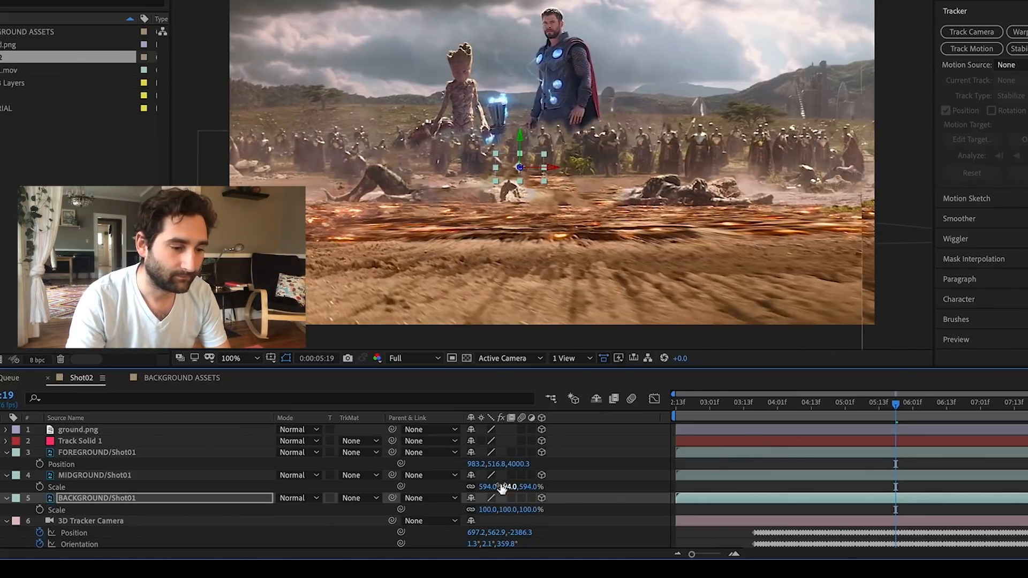
drag(482, 509, 805, 472)
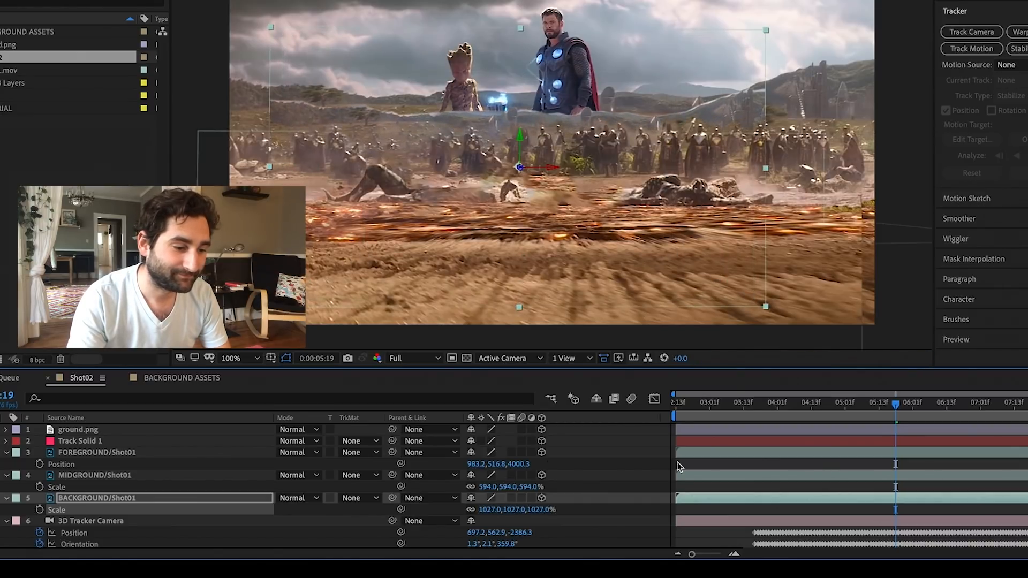
drag(514, 508, 625, 493)
drag(643, 114, 653, 111)
drag(485, 510, 509, 501)
drag(543, 255, 539, 252)
Step: Preview Shot02 from 0:00:04:03 to check how the 3D background layer moves against the footage
drag(878, 409, 782, 416)
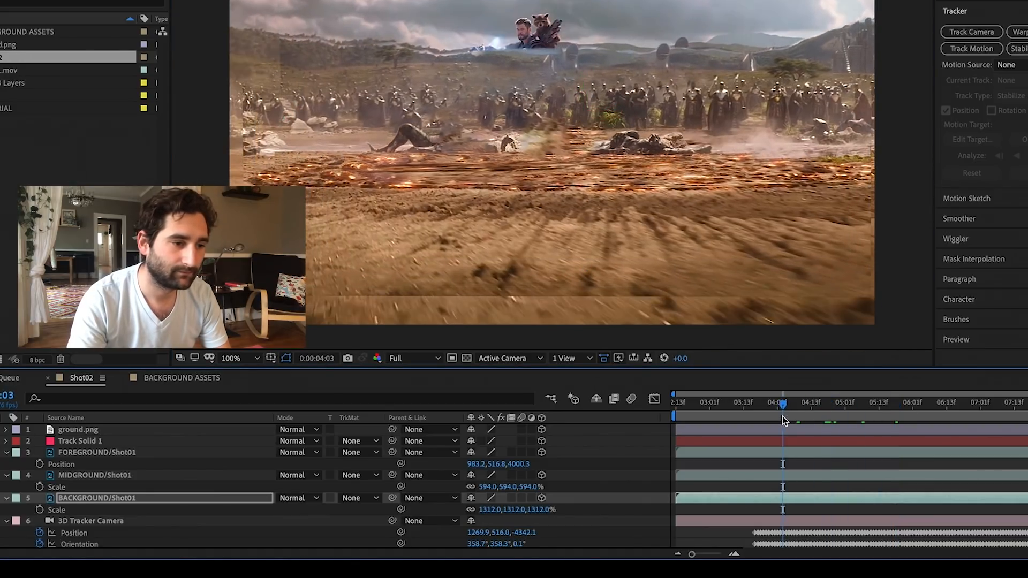
key(space)
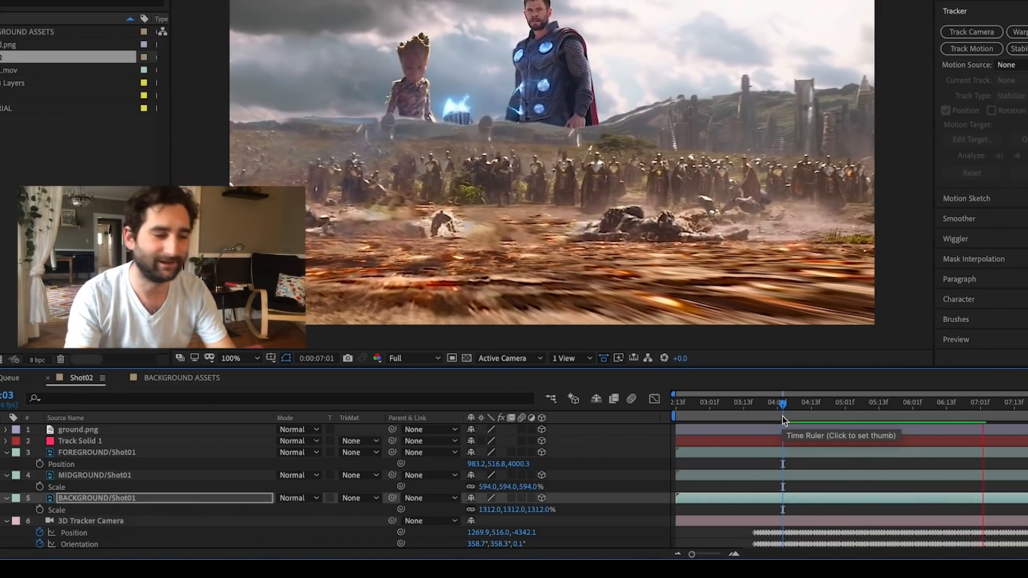
key(space)
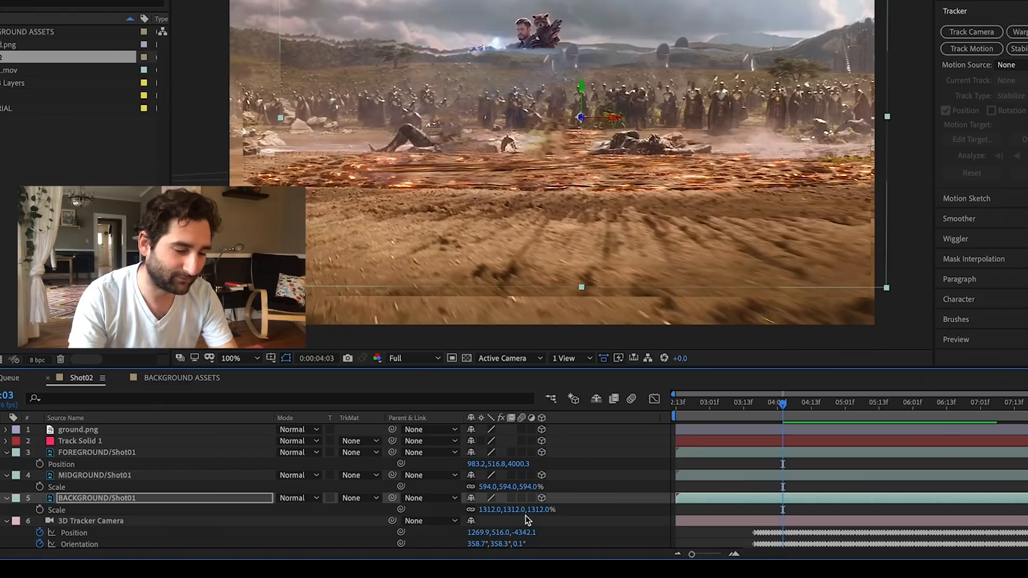
Step: Set the BACKGROUND layer's Z position to 45000 and its scale to 1334%
key(p)
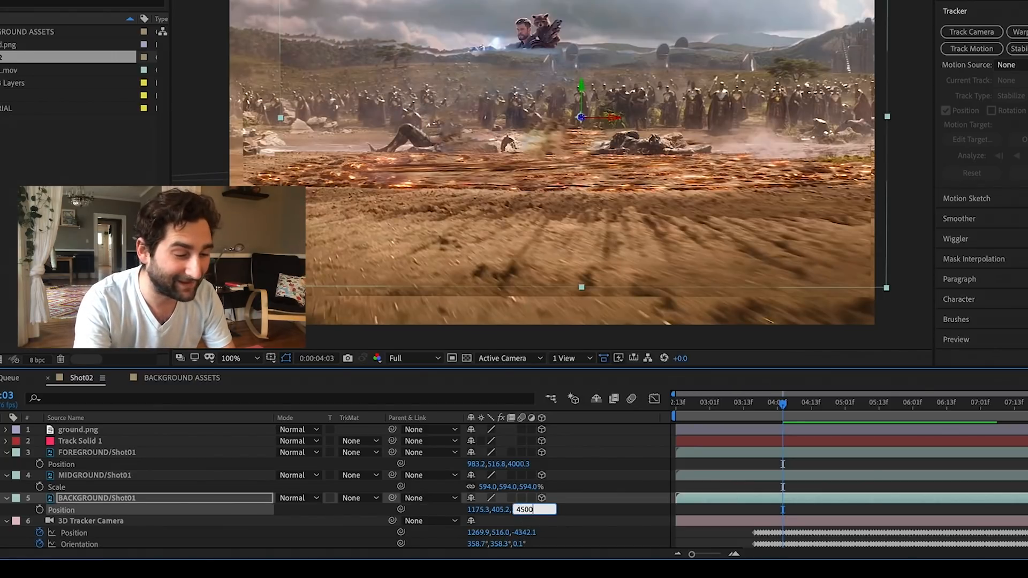
key(Return)
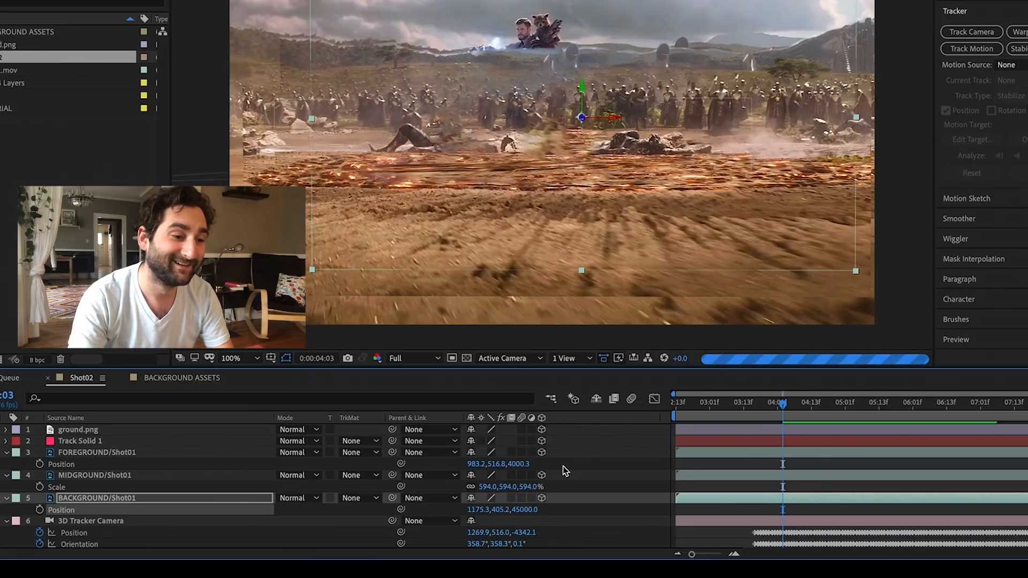
key(s)
Step: Preview Shot02 from 0:00:04:07 and nudge the BACKGROUND layer slightly to line it up with the footage
key(space)
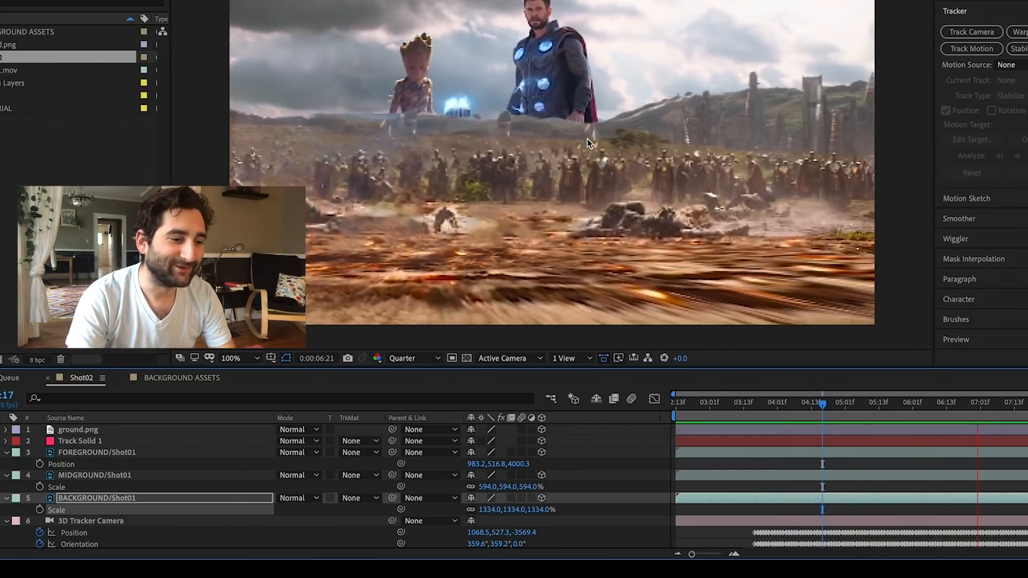
drag(811, 418, 794, 418)
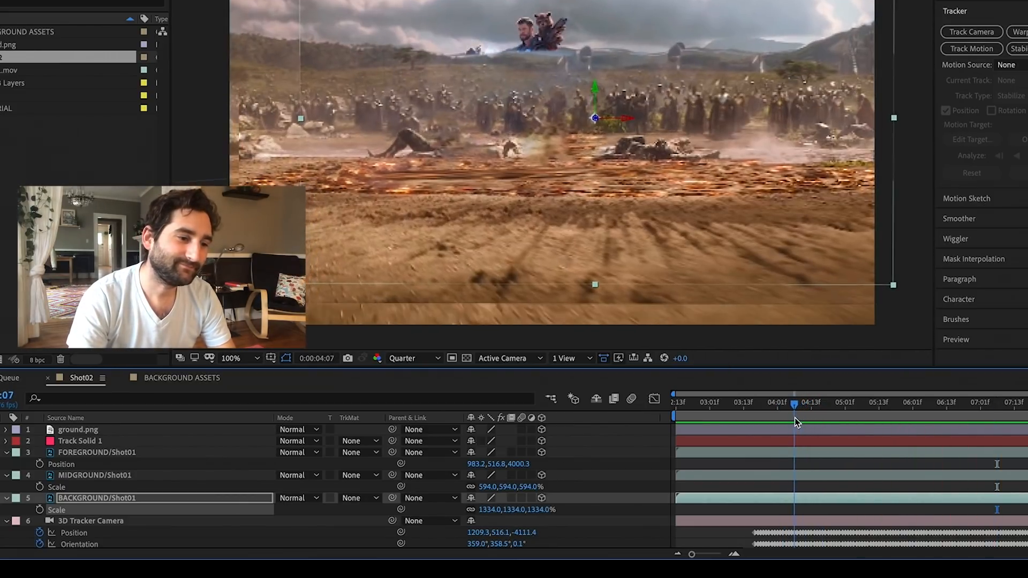
key(space)
drag(689, 92, 686, 89)
key(space)
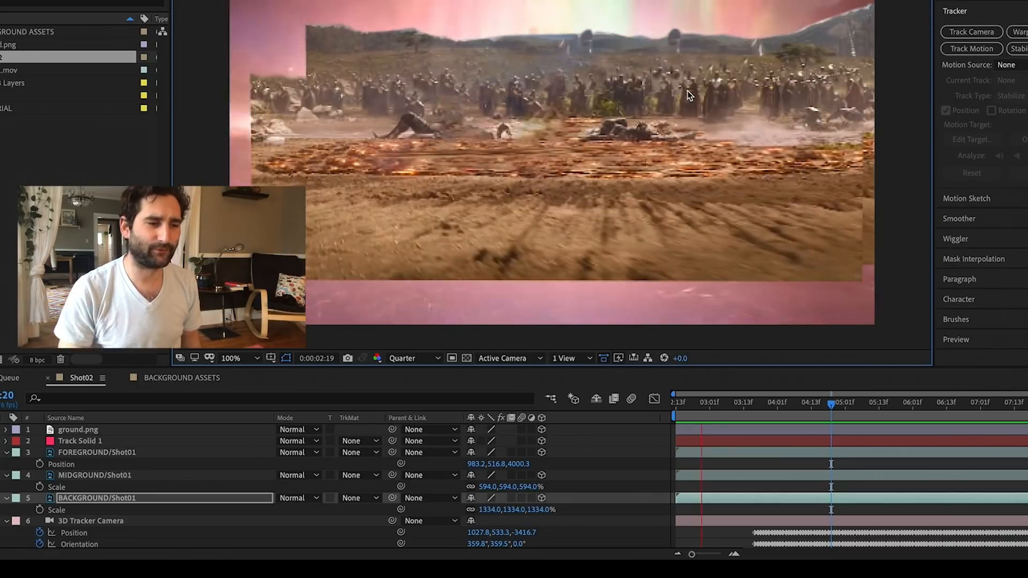
key(space)
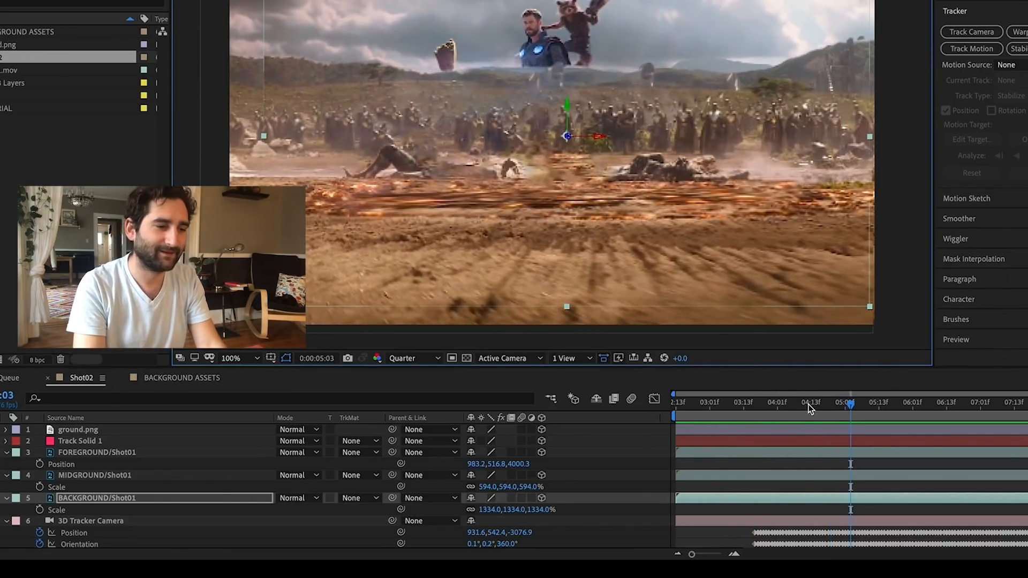
Step: At 0:00:04:14, draw a rectangular mask on the BACKGROUND layer that keeps its upper part, and feather it by 123 pixels
drag(806, 402, 814, 415)
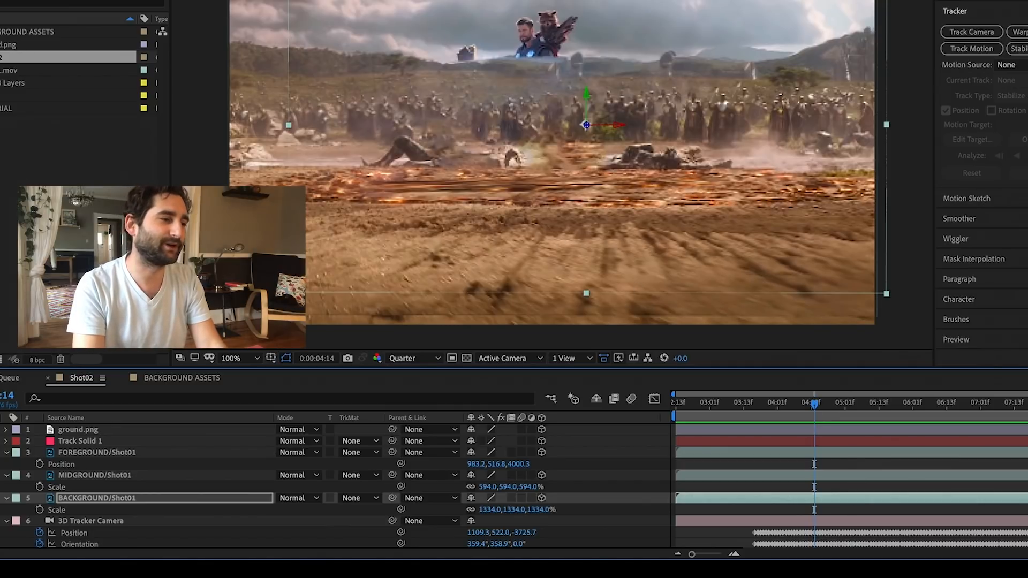
click(184, 21)
key(comma)
drag(477, 171, 817, 278)
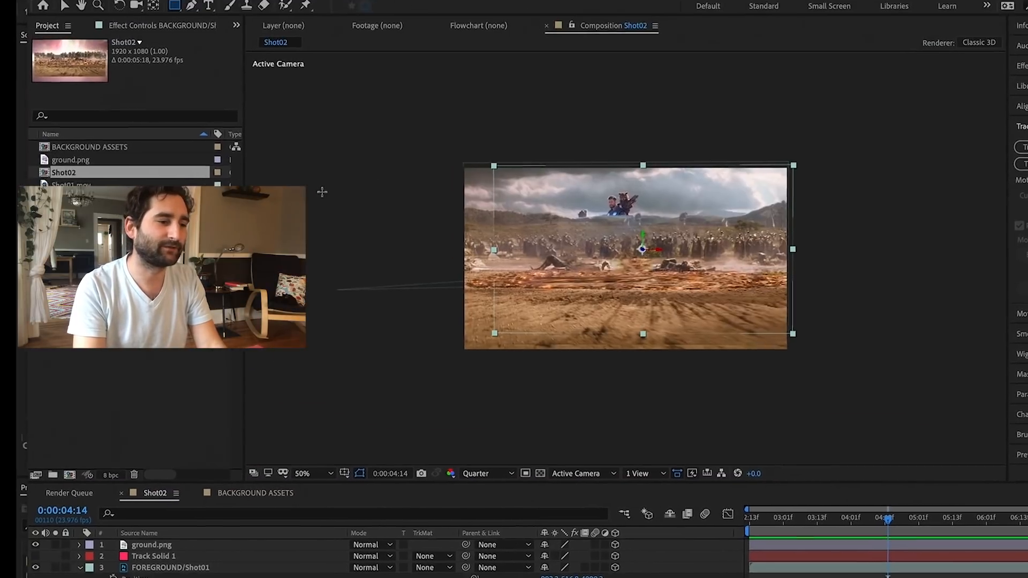
key(period)
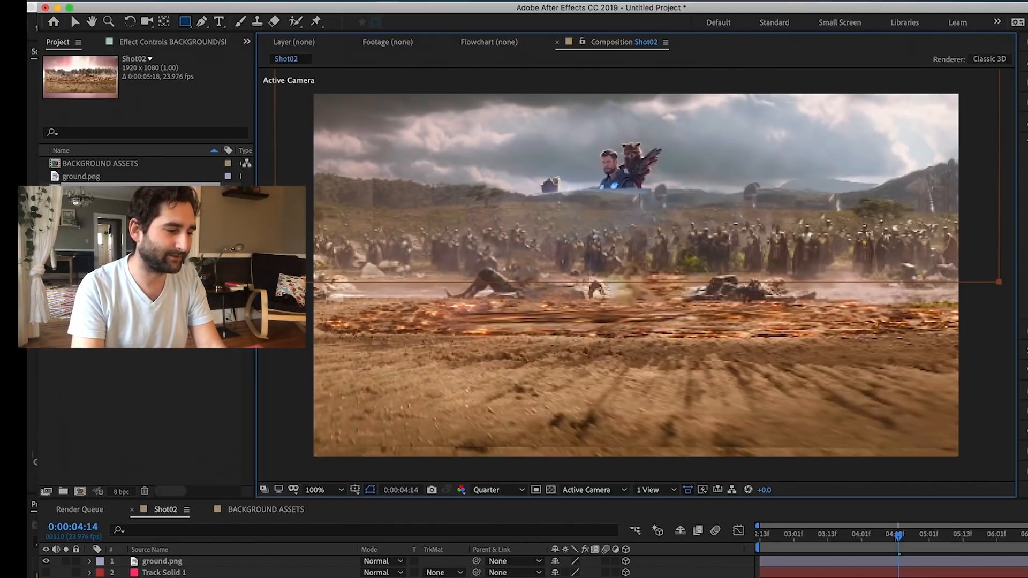
key(p)
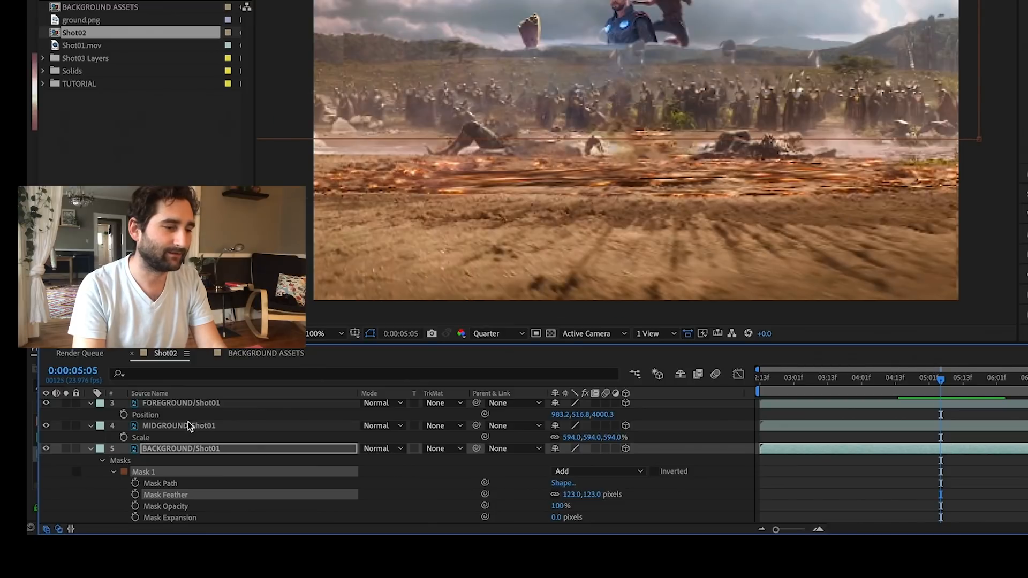
Step: Draw a rectangular mask on the MIDGROUND layer ending just below the fallen bodies, and feather it by 110 pixels
click(188, 425)
key(comma)
mouse_move(421, 1)
mouse_down()
mouse_move(696, 114)
mouse_move(823, 145)
mouse_up()
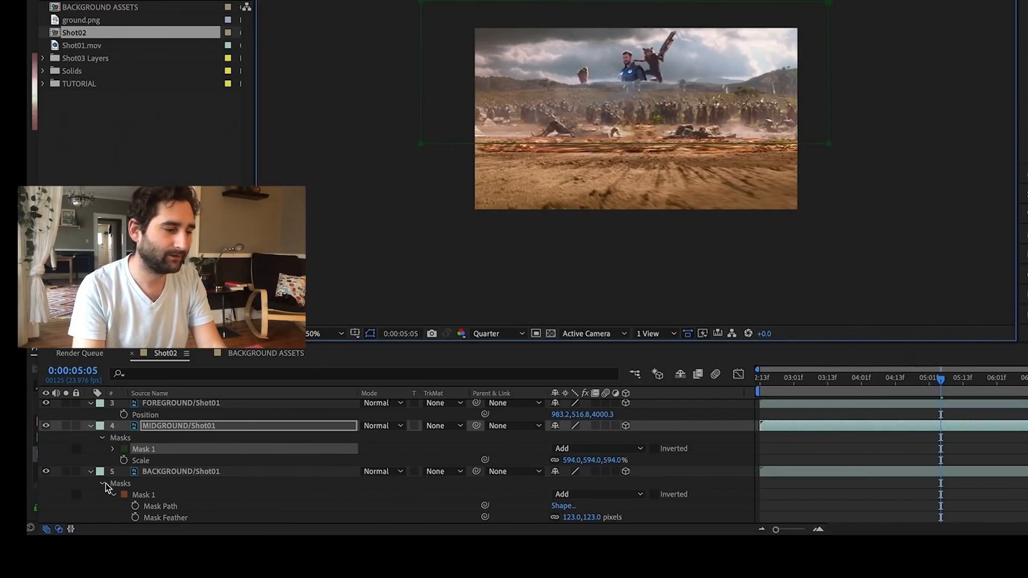
click(114, 450)
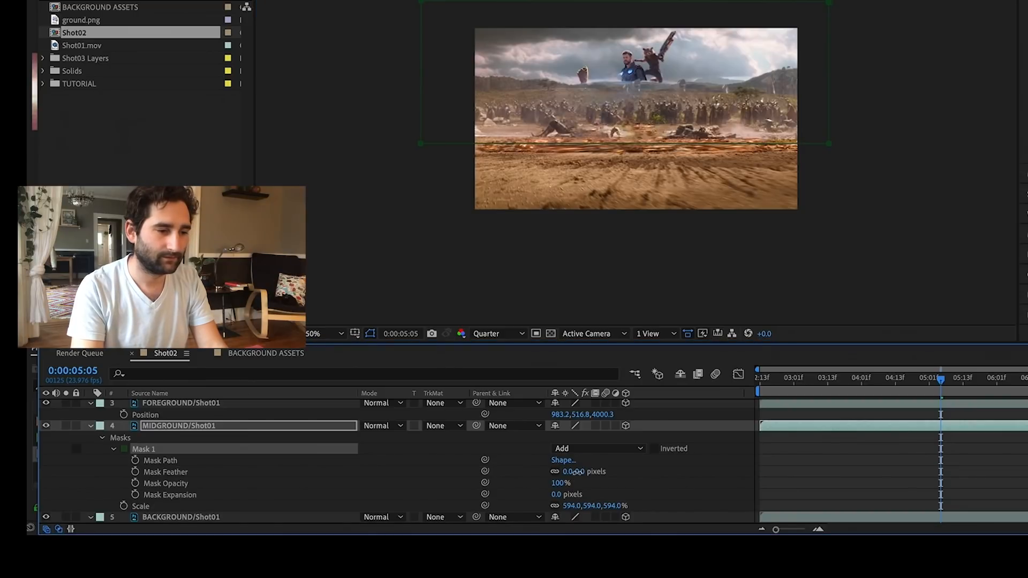
Step: Preview Shot02 to examine how the feathered midground and background masks blend into the ground
key(space)
key(period)
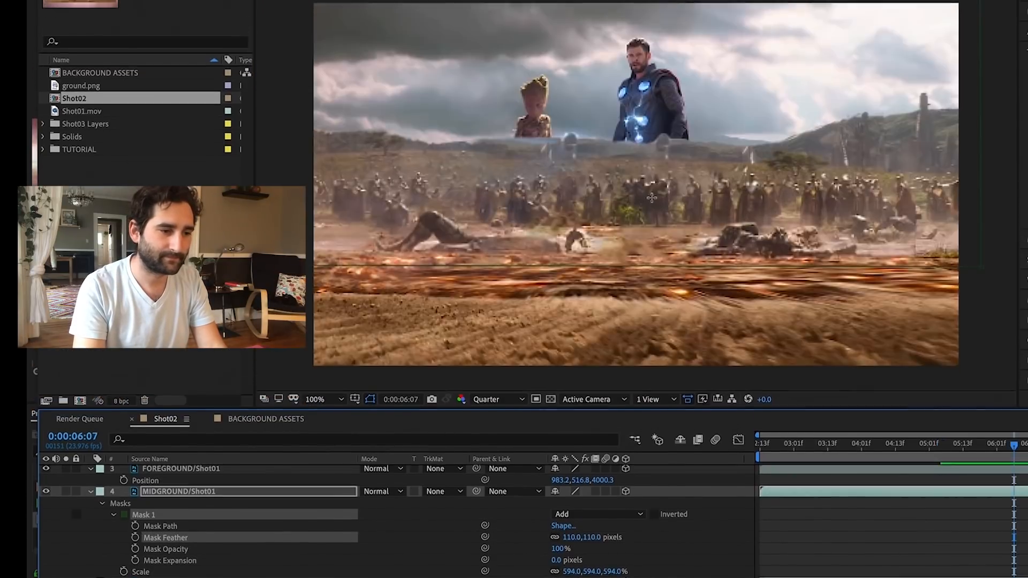
key(space)
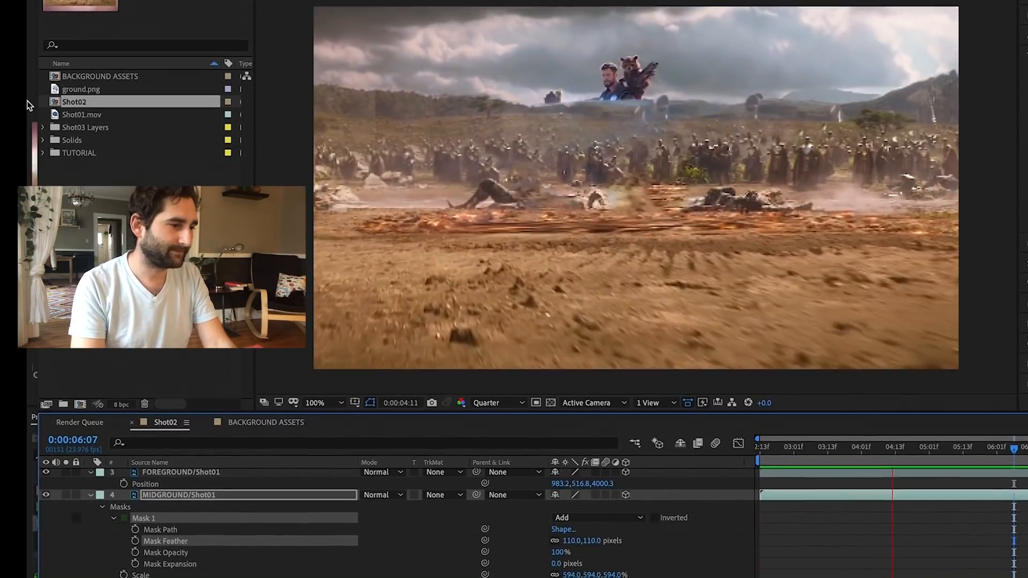
Step: Copy the SKY layer from the BACKGROUND ASSETS composition into Shot02 directly above the 3D Tracker Camera
double_click(91, 74)
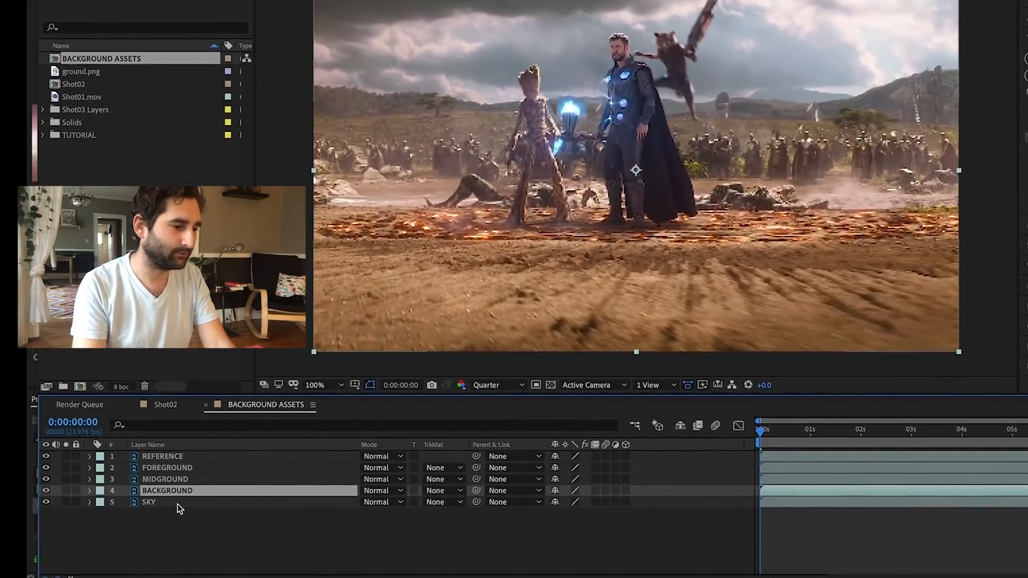
click(177, 510)
click(69, 83)
double_click(70, 76)
click(243, 544)
scroll(235, 548, down, 3)
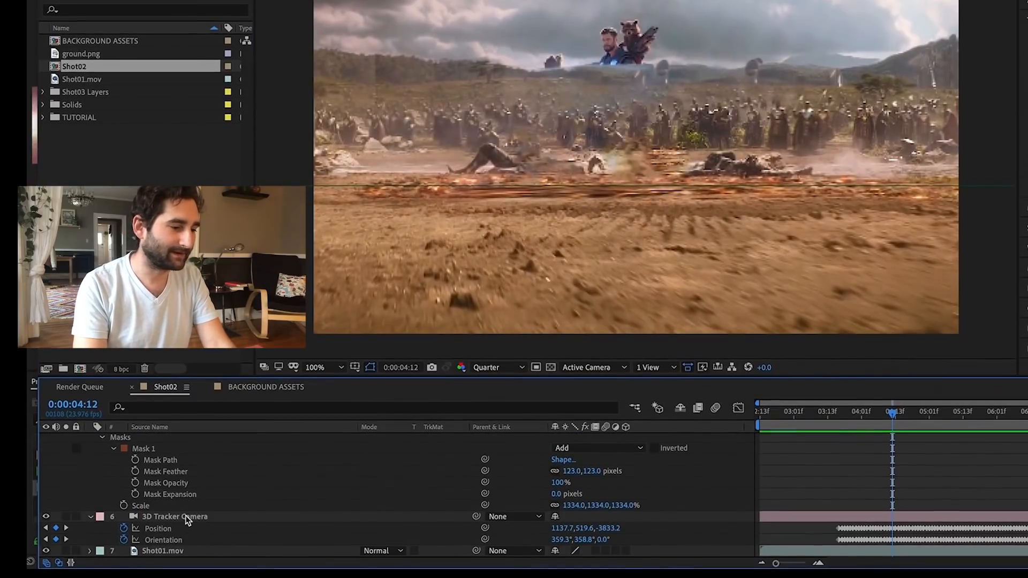
click(188, 525)
key(ctrl+v)
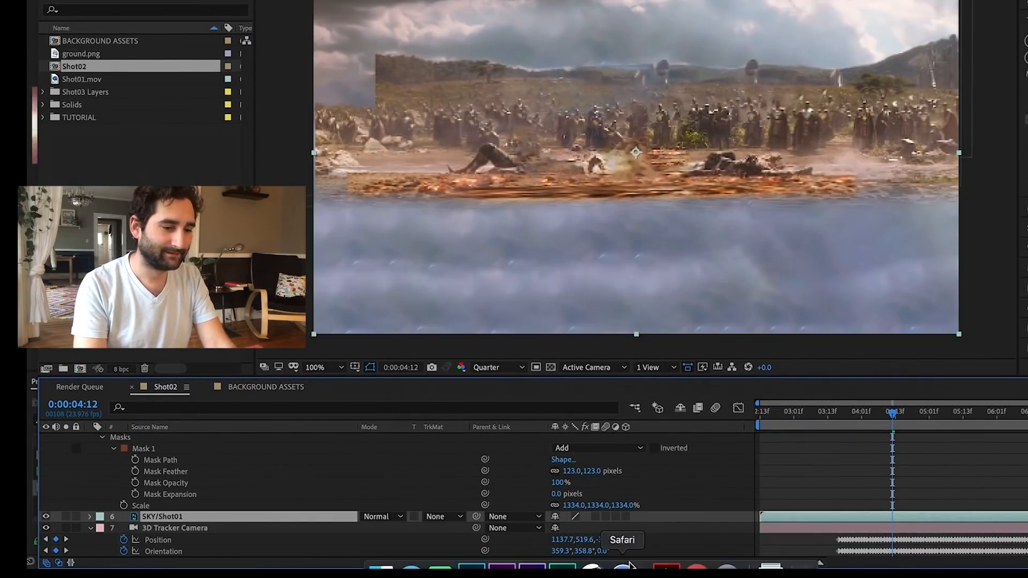
Step: Make the SKY layer 3D and push its Z position back to about 100000
key(p)
key(shift+r)
click(626, 516)
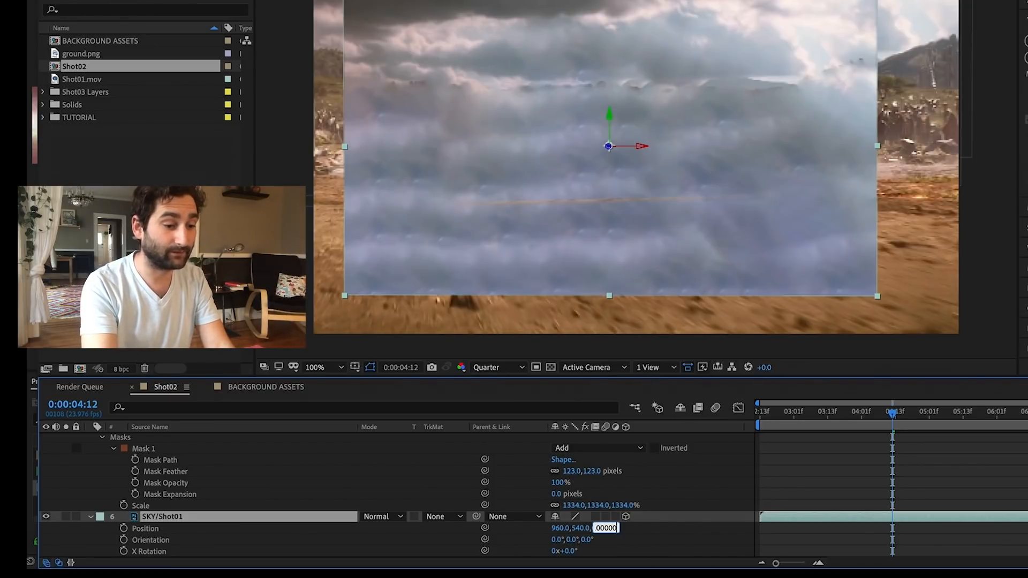
key(Return)
Step: Scale the SKY layer up to 3479% so it spans the frame behind the other layers
key(s)
drag(571, 528, 1023, 525)
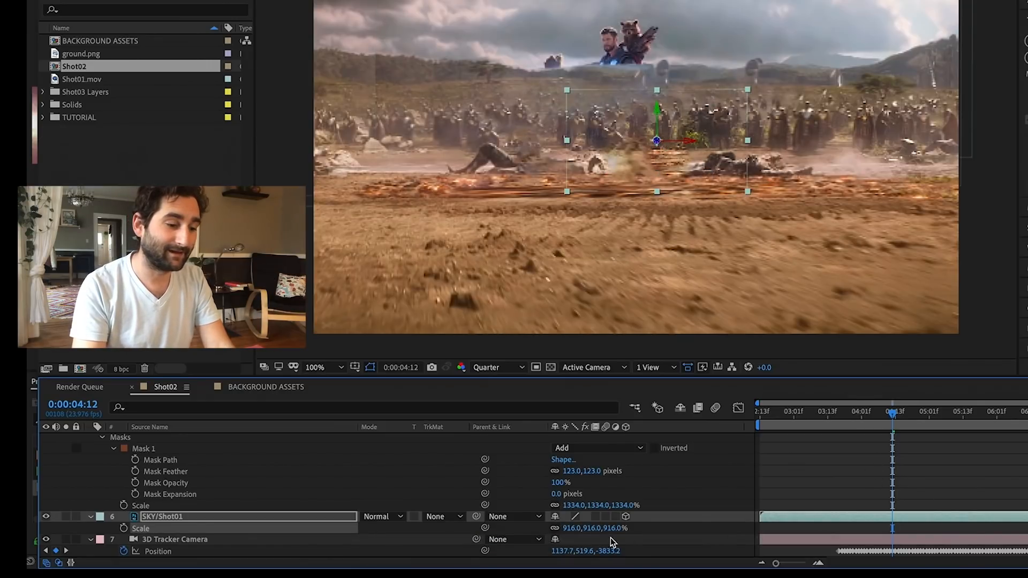
drag(565, 528, 1017, 527)
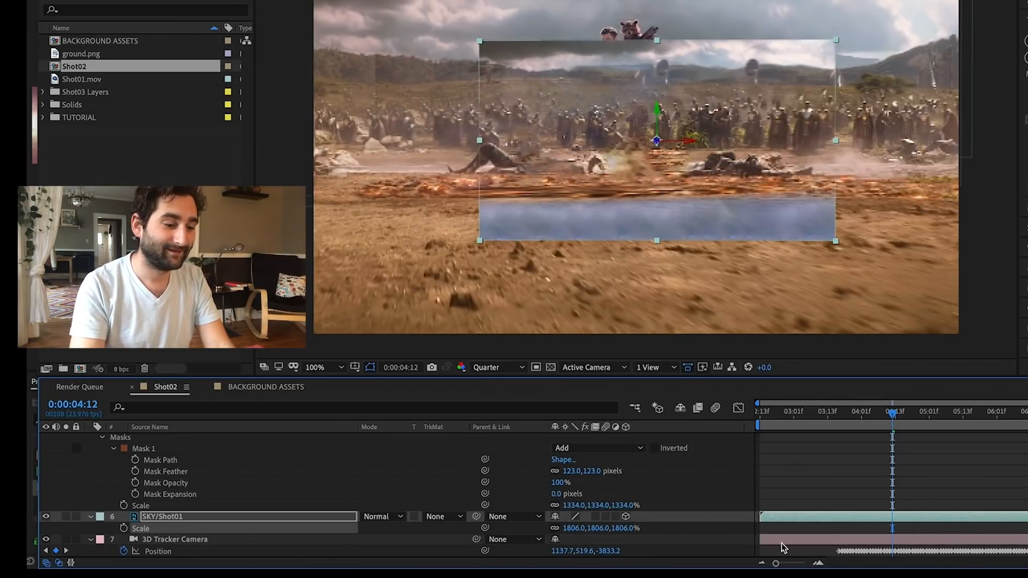
drag(753, 508, 1024, 508)
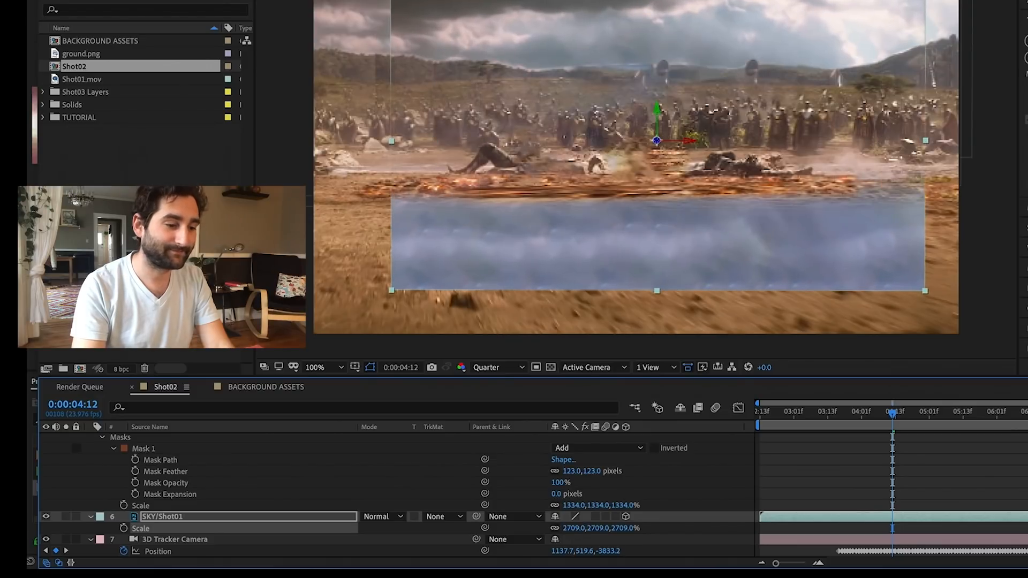
drag(619, 529, 851, 528)
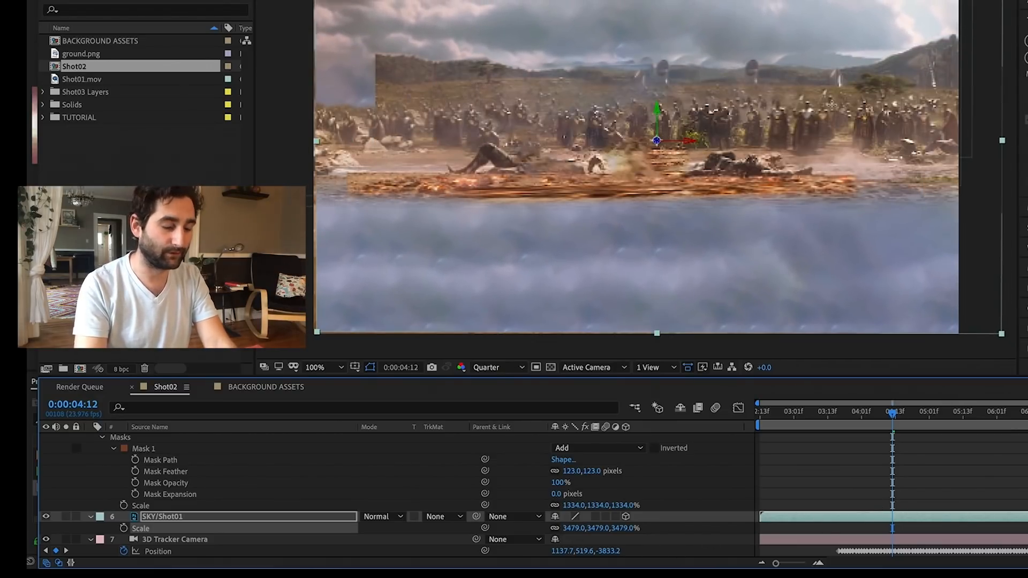
Step: Draw a rectangular mask that keeps only the upper part of the SKY layer, and preview the shot
key(comma)
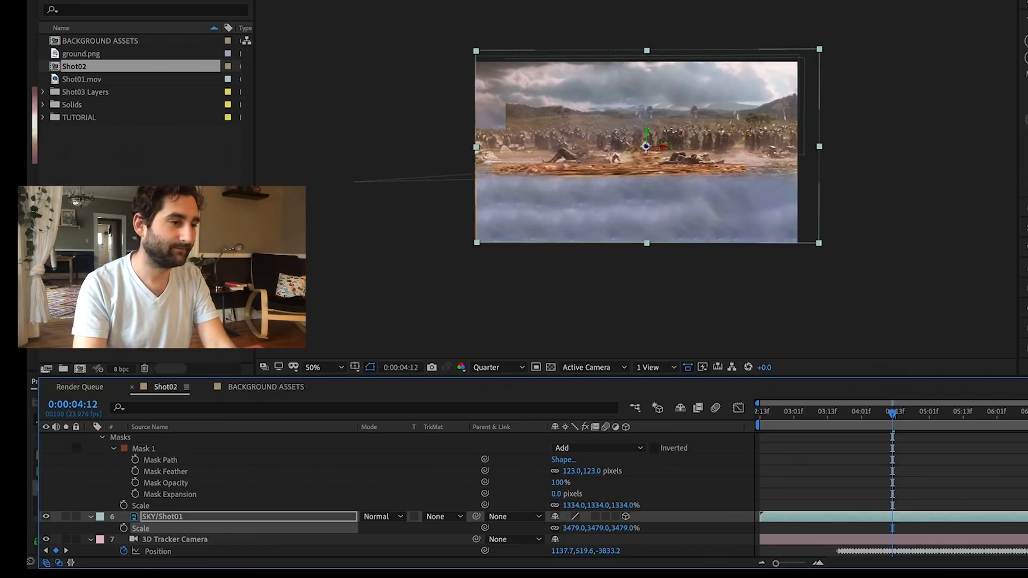
key(q)
drag(435, 29, 835, 148)
key(space)
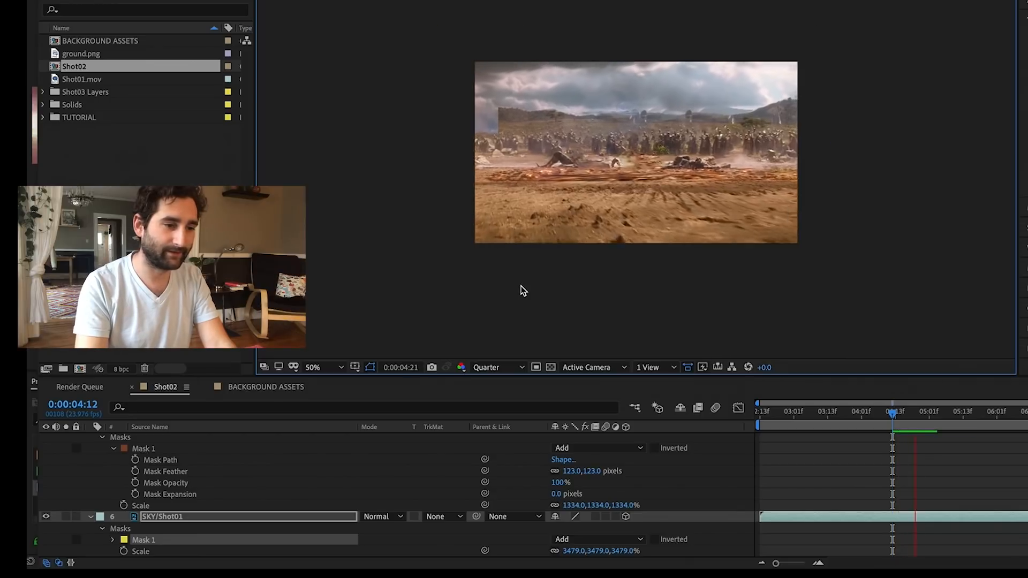
key(period)
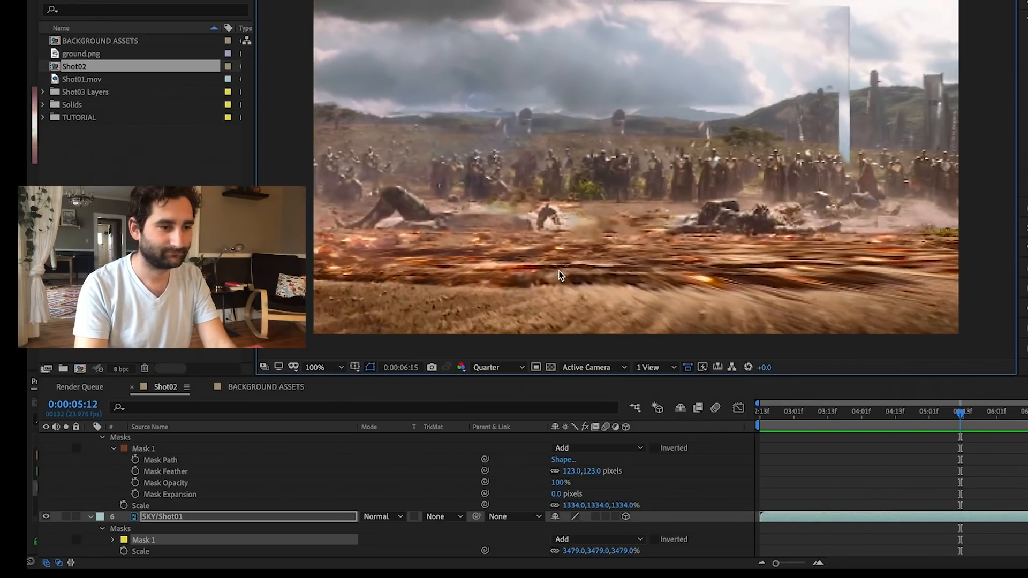
key(space)
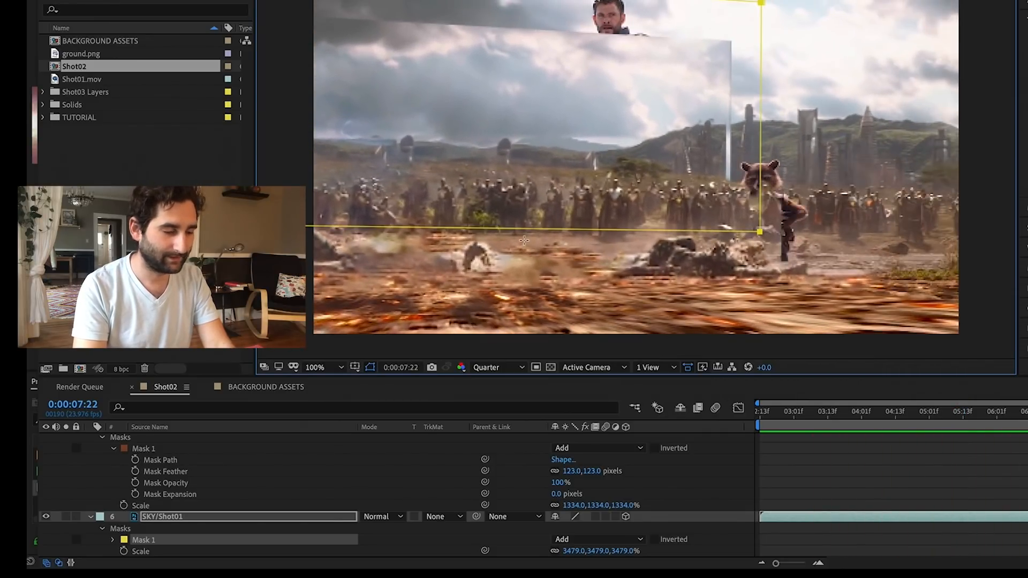
Step: At 0:00:07:22, scale the SKY layer to 4140% and move its mask's right edge inward past the layer border
key(s)
drag(573, 529, 812, 309)
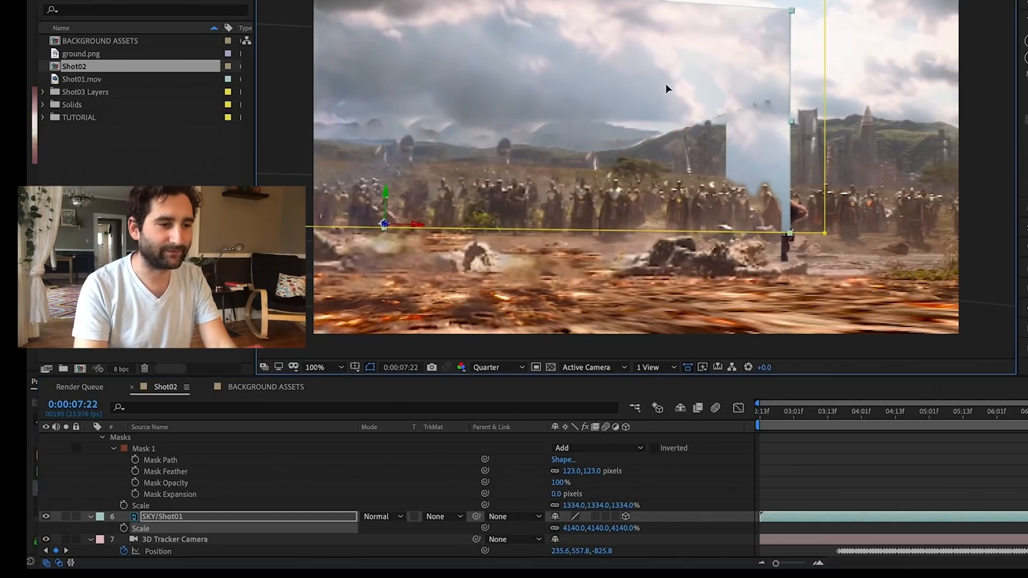
scroll(621, 82, down, 2)
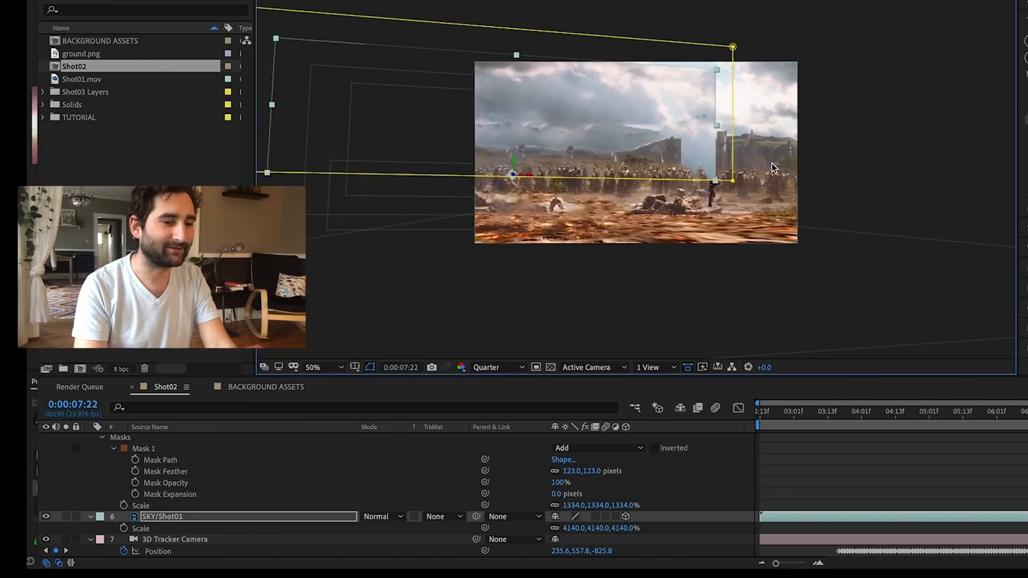
click(732, 178)
drag(734, 109, 689, 118)
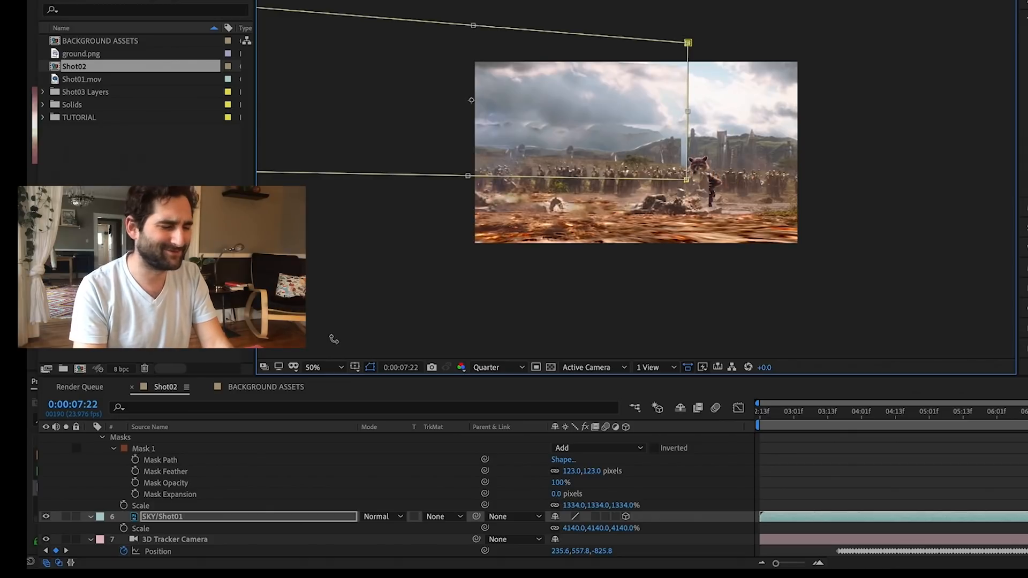
Step: Feather the SKY layer's mask by 234 pixels
click(91, 518)
click(91, 518)
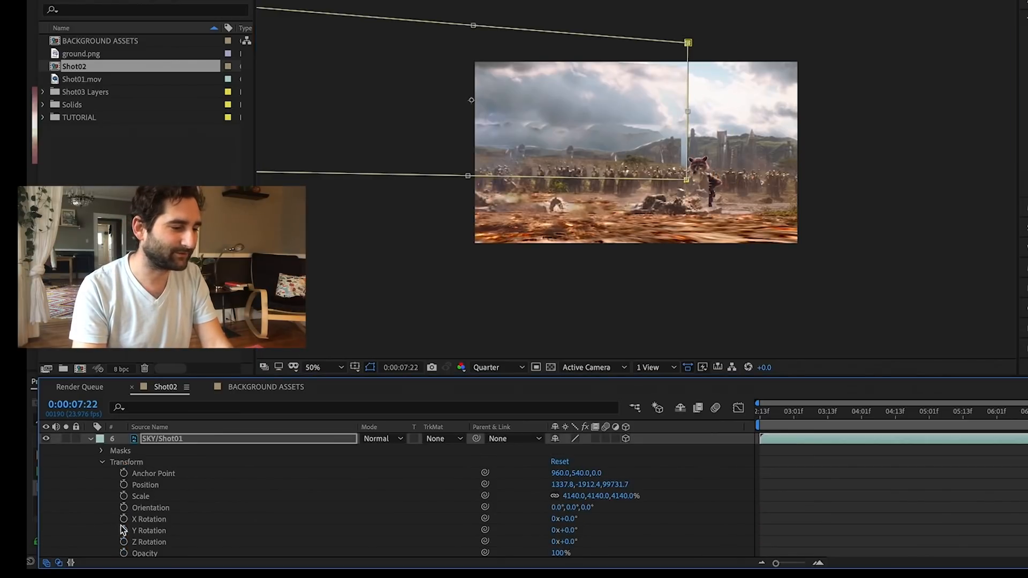
click(102, 451)
click(114, 462)
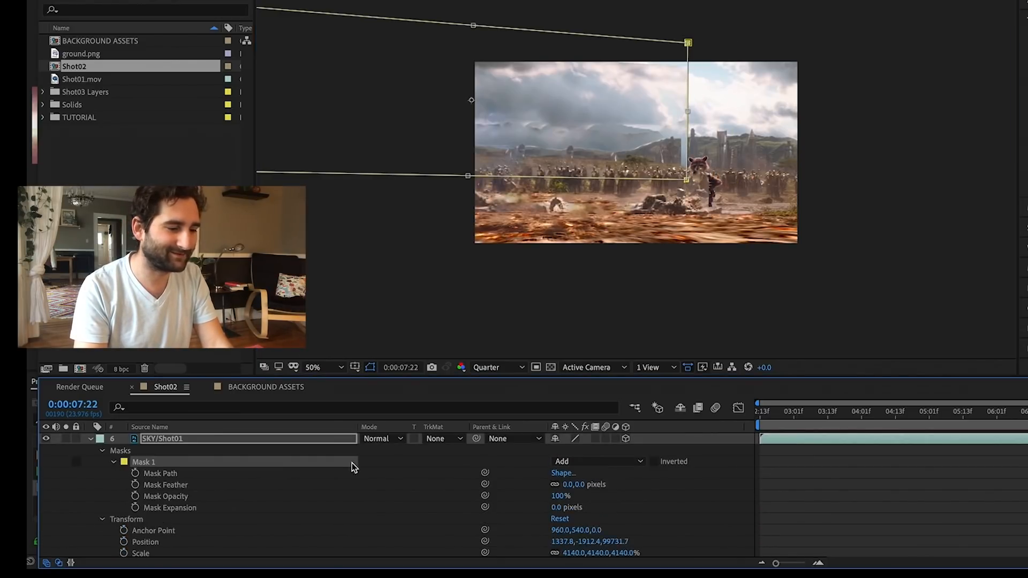
drag(581, 485, 723, 483)
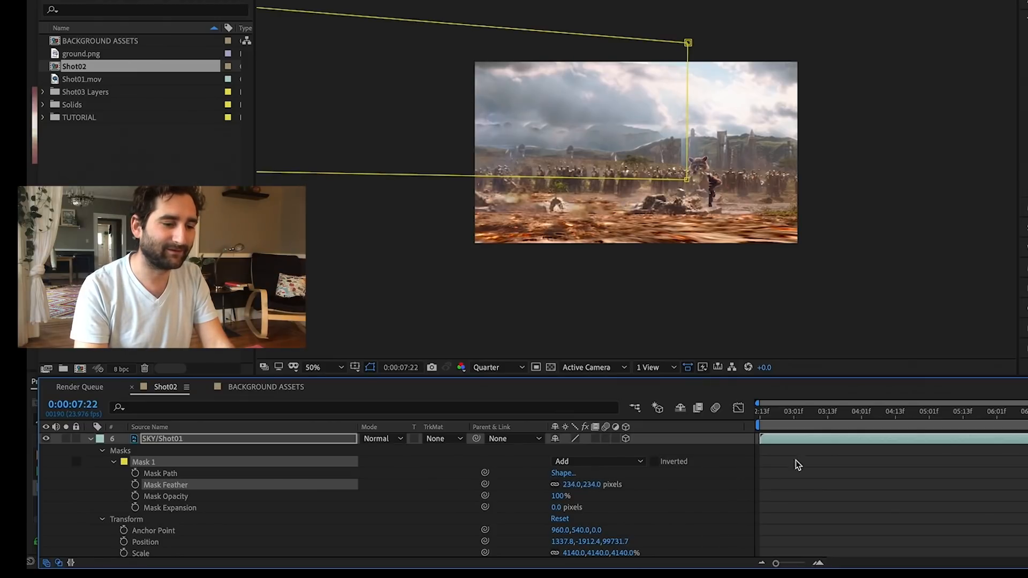
Step: At 0:00:03:20, move the left edge of the SKY mask inward to hide the hard layer border, and preview the shot
drag(810, 419, 725, 412)
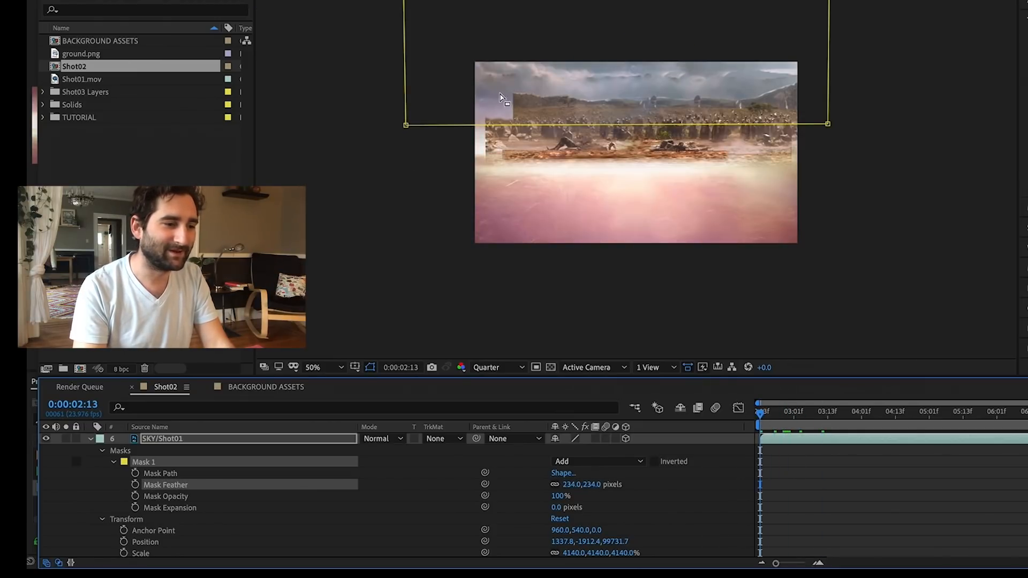
key(space)
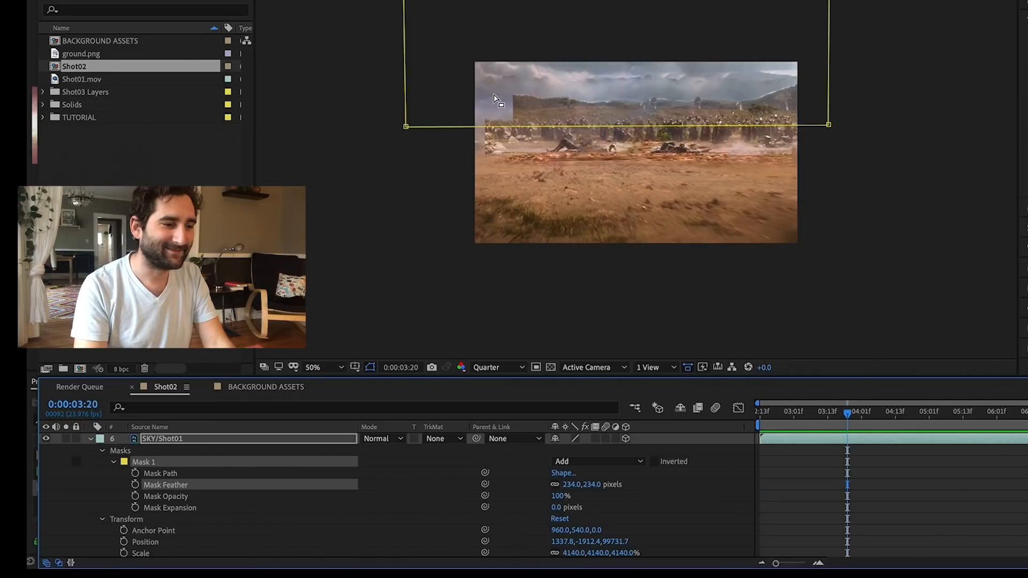
click(404, 126)
drag(404, 57, 555, 60)
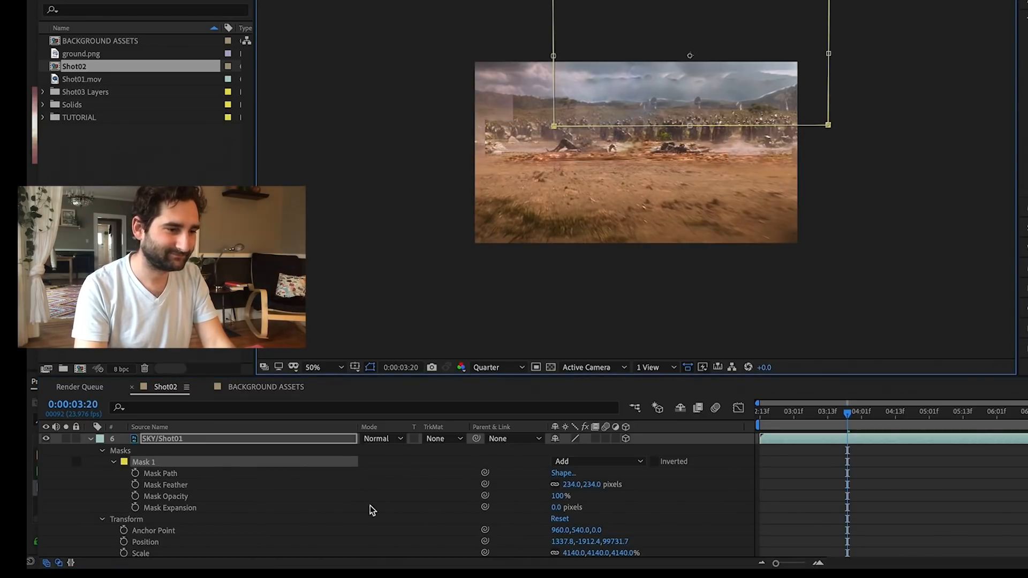
key(space)
key(period)
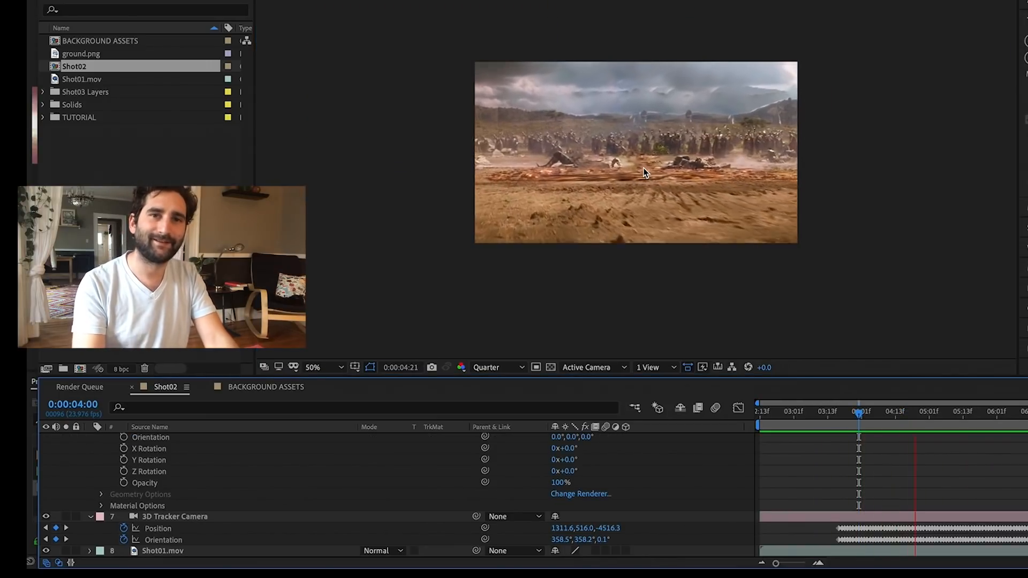
key(space)
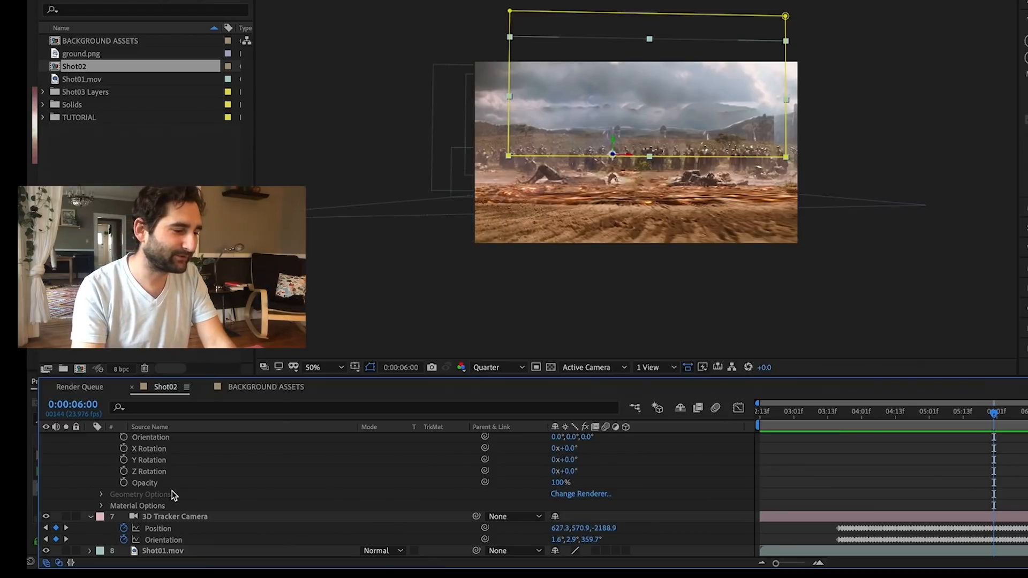
Step: Move the Shot01.mov footage layer to the top of the layer stack in Shot02
click(163, 551)
scroll(166, 554, up, 10)
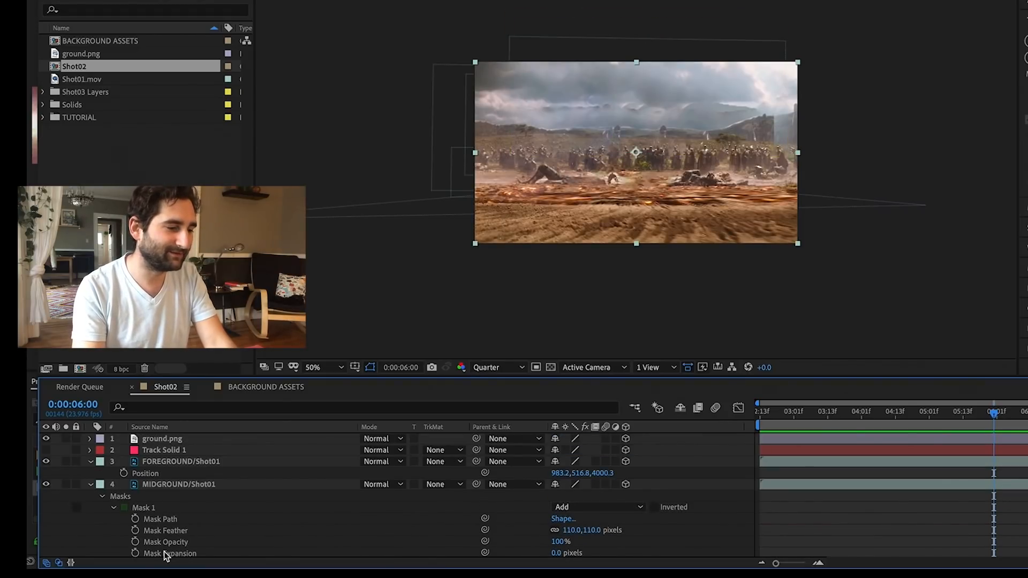
key(ctrl+shift+bracketright)
key(period)
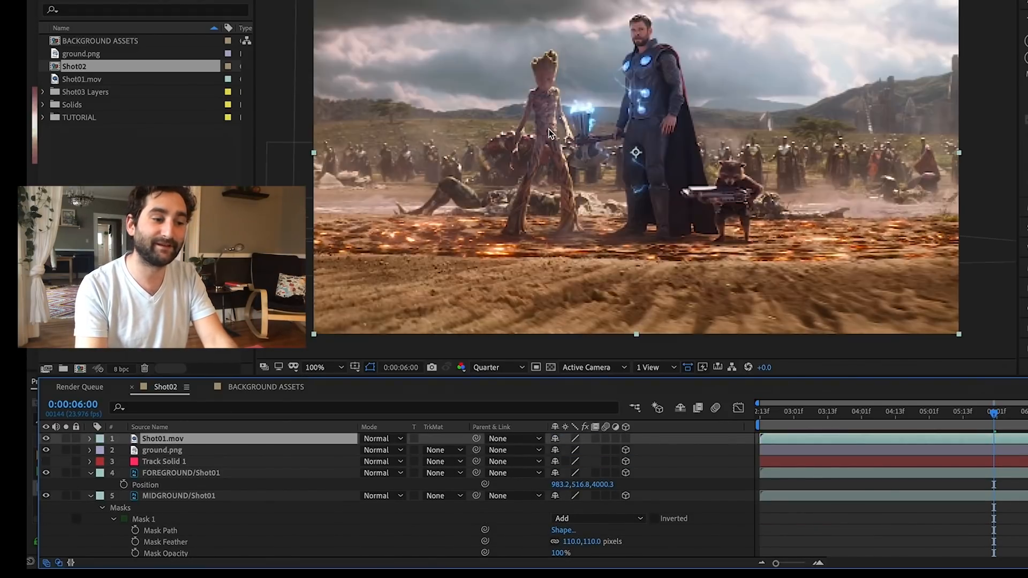
Step: Toggle the visibility of Shot01.mov and play the shot to compare the footage with the rebuilt background
click(46, 439)
click(46, 439)
click(46, 439)
click(46, 439)
key(space)
Step: At 0:00:04:22, draw a closed Pen tool mask around the three characters on the Shot01.mov layer
drag(940, 413, 921, 413)
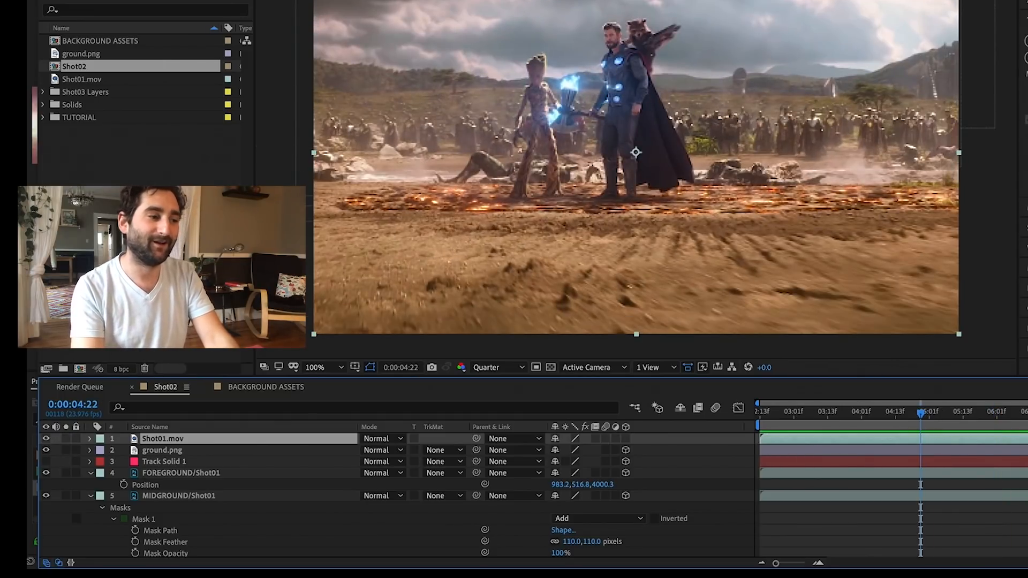
click(654, 225)
drag(714, 182, 706, 148)
drag(690, 18, 669, 8)
drag(501, 58, 496, 84)
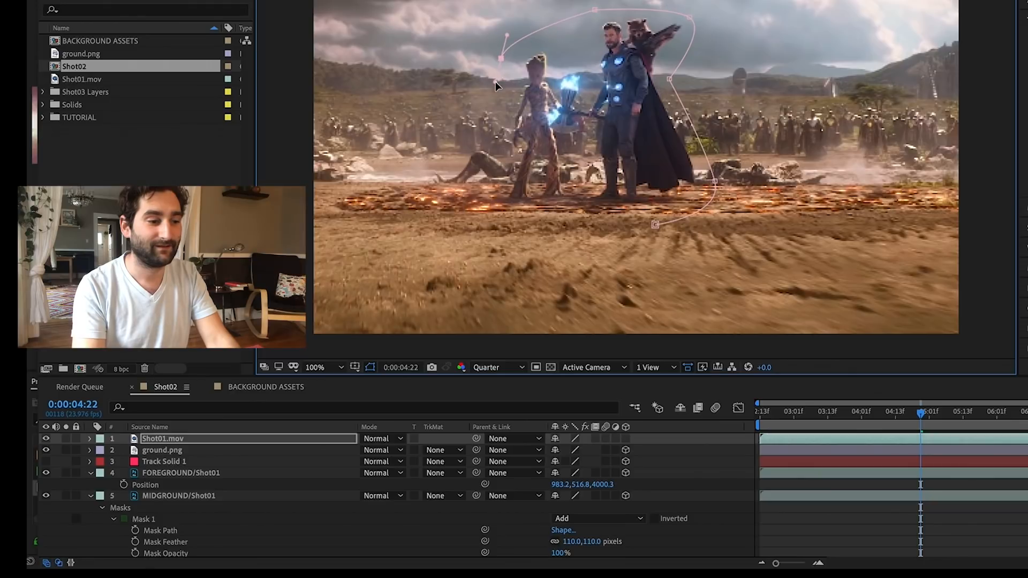
drag(493, 238, 512, 232)
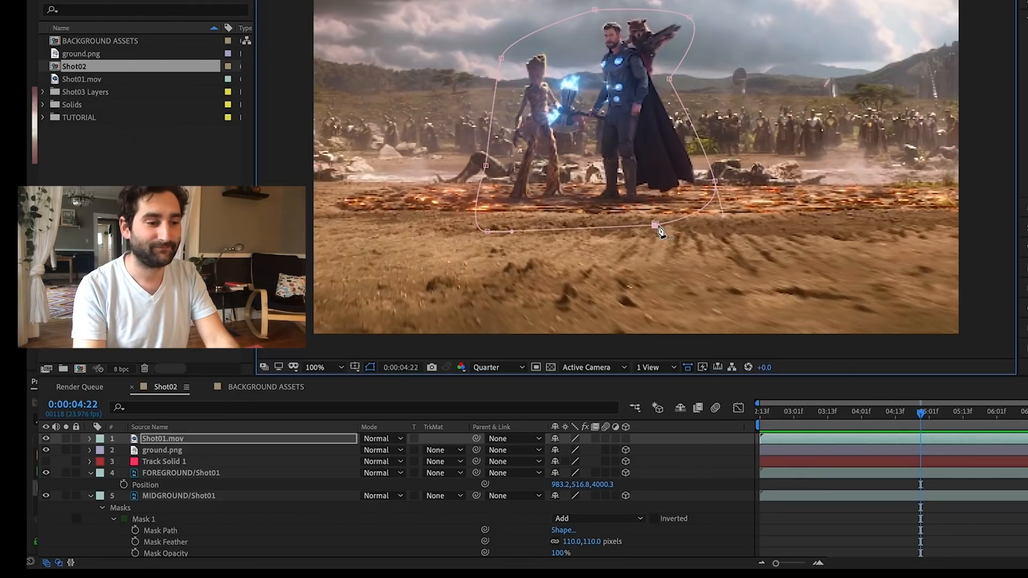
click(657, 226)
Step: Set the character mask on Shot01.mov to Subtract and feather it by 62 pixels
click(90, 438)
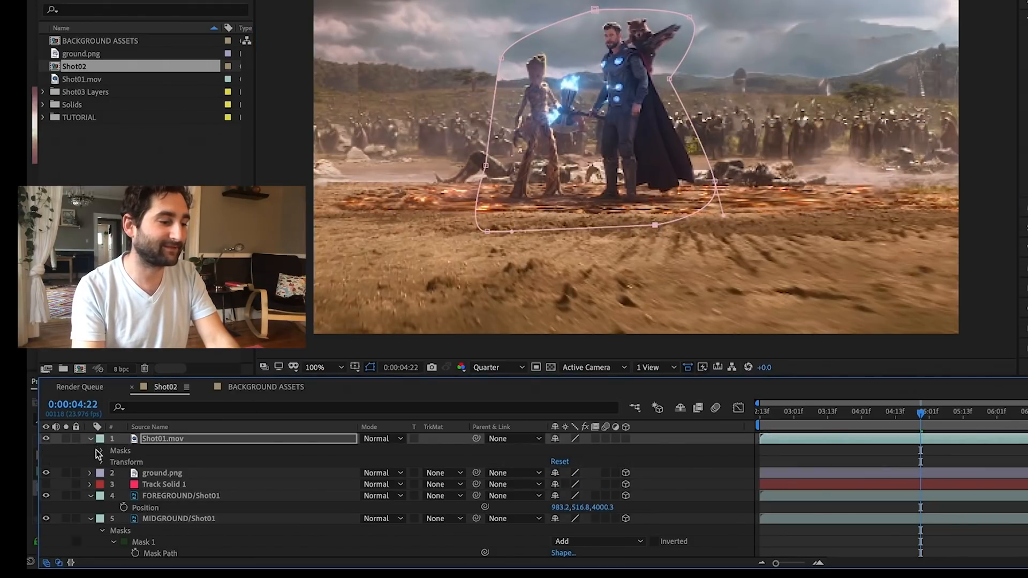
click(101, 451)
click(594, 462)
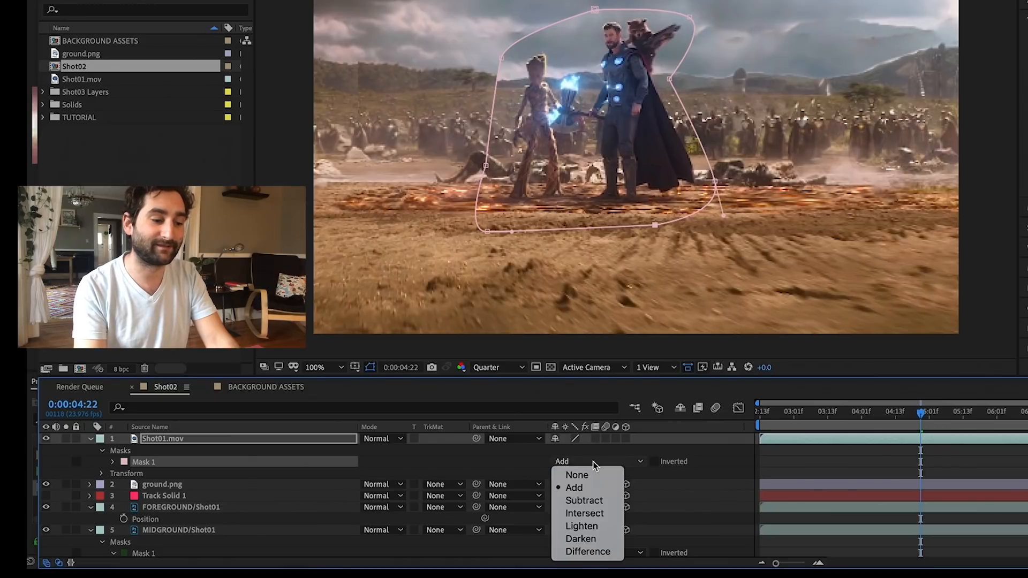
click(576, 500)
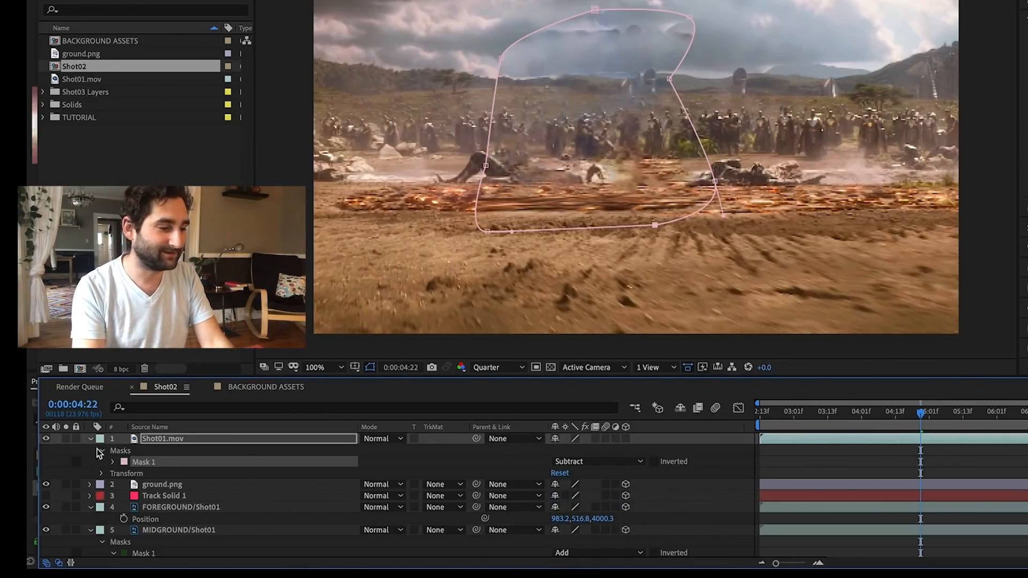
click(113, 462)
drag(586, 484, 616, 484)
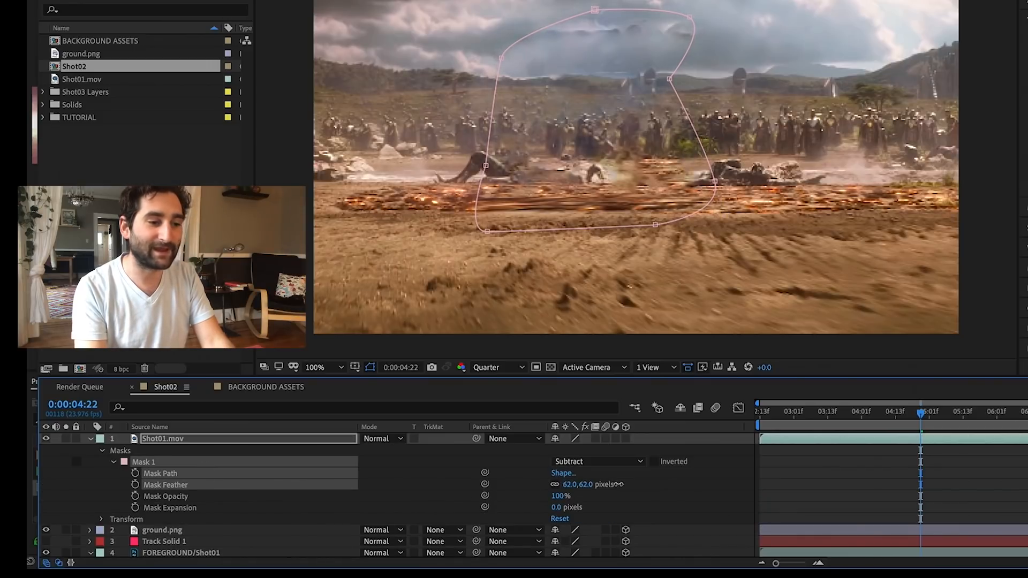
Step: Set a starting Mask Path keyframe for the Shot01.mov character mask at 0:00:04:19
drag(920, 417, 908, 440)
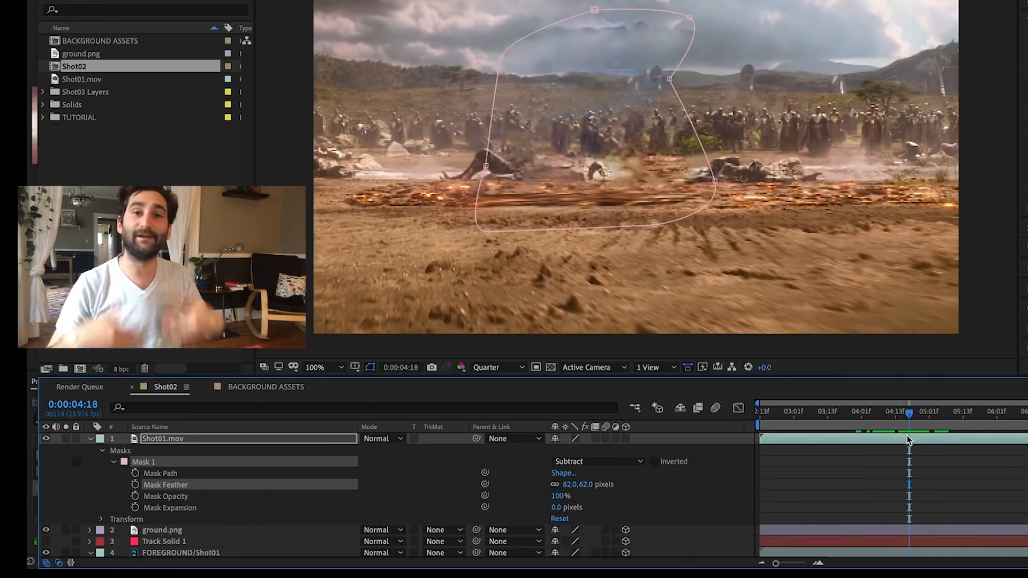
mouse_move(903, 430)
mouse_down()
mouse_move(891, 428)
mouse_move(929, 428)
mouse_move(914, 429)
mouse_up()
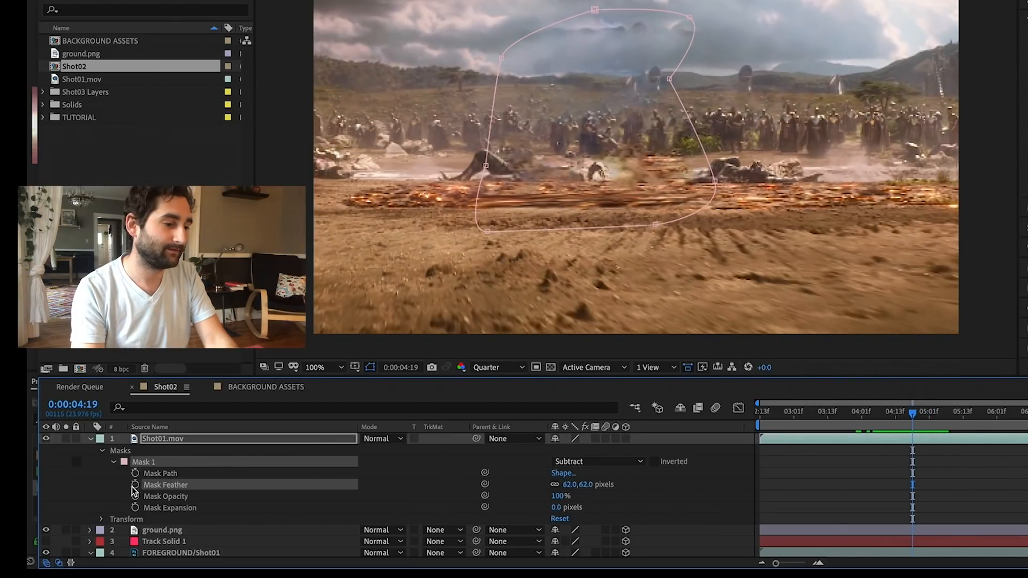
click(450, 442)
click(135, 473)
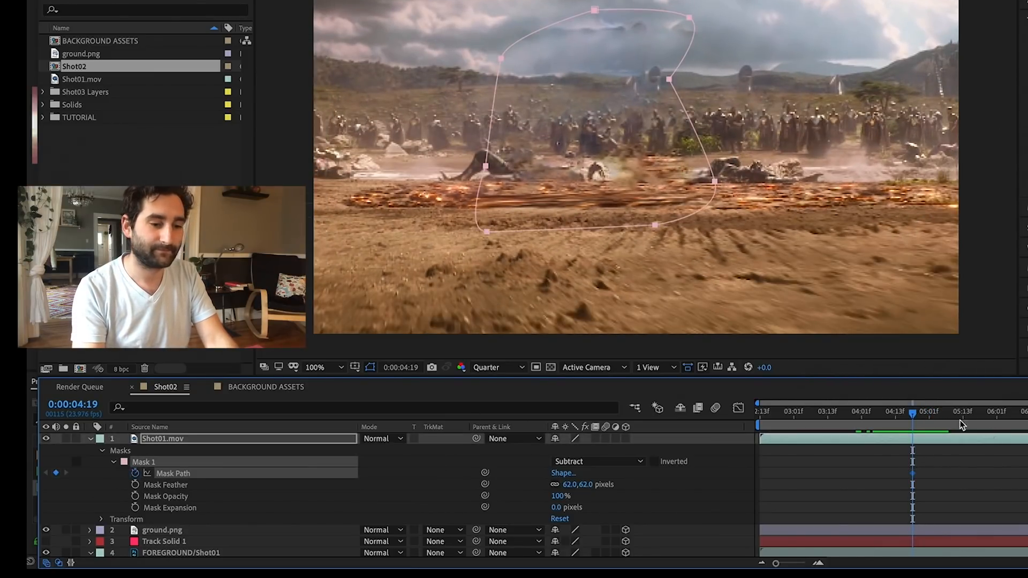
Step: At 0:00:05:18, reshape the Shot01.mov mask by moving its side and lower points outward to enclose all three characters
click(977, 415)
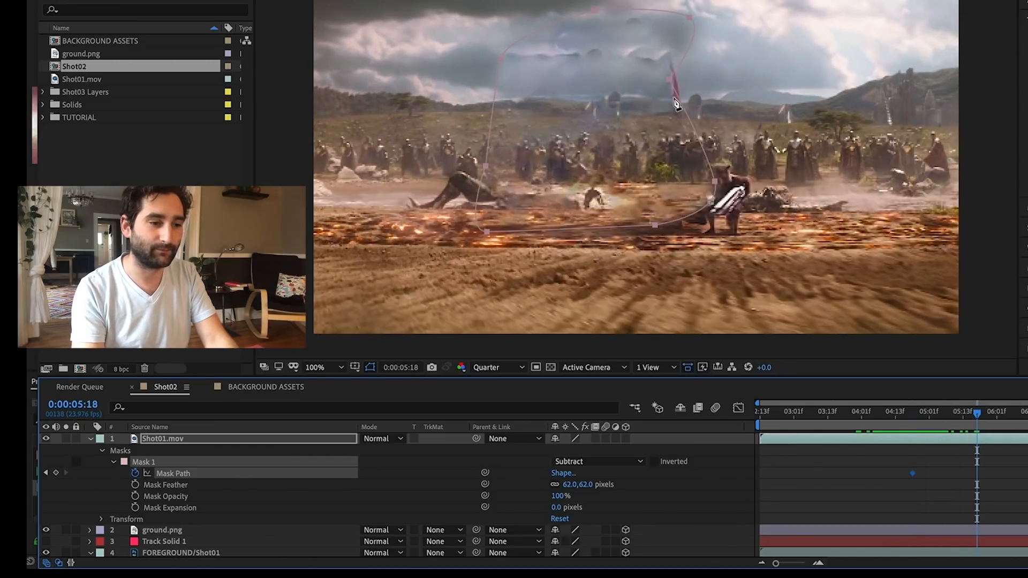
drag(671, 81, 770, 229)
drag(655, 225, 654, 252)
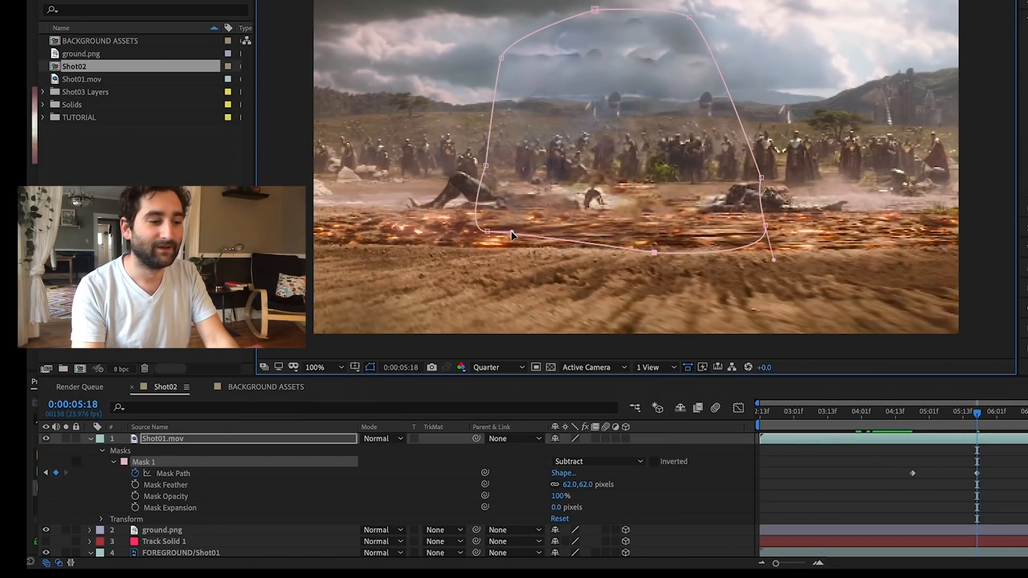
drag(487, 234, 486, 255)
drag(486, 170, 469, 169)
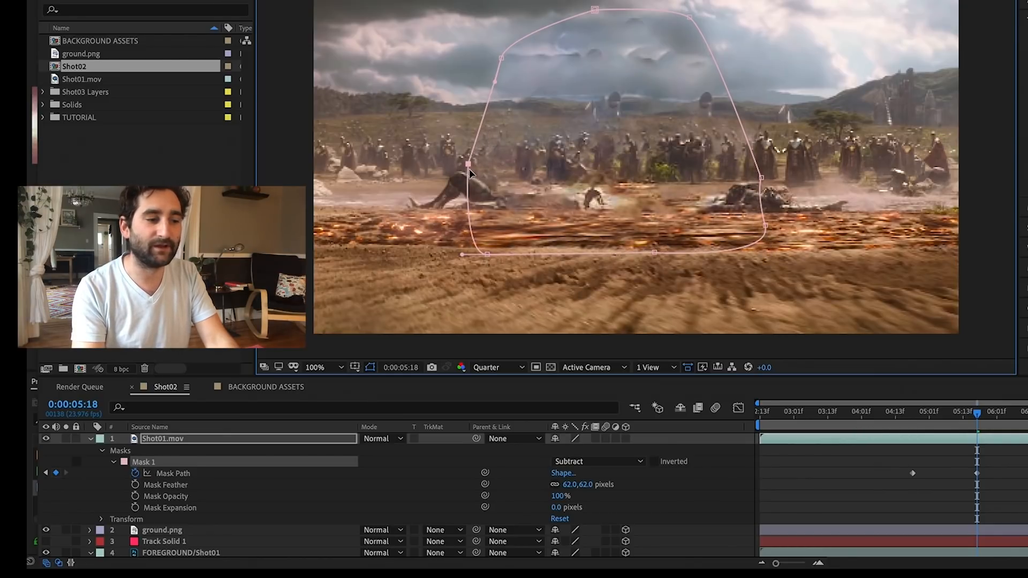
Step: Raise the upper points of the Shot01.mov mask at 0:00:05:18 and preview the mask animation
drag(497, 48, 494, 38)
drag(595, 9, 595, 0)
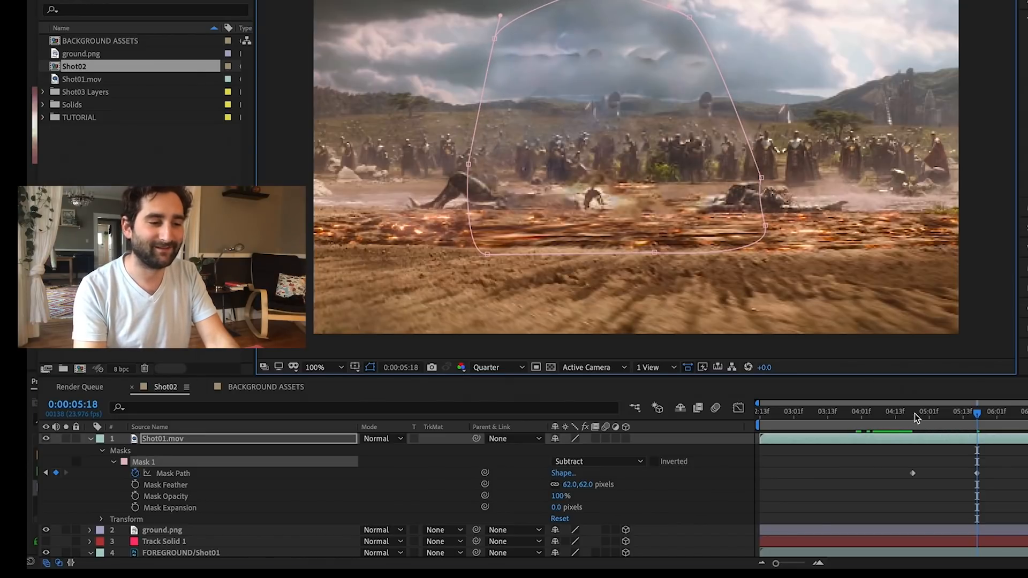
click(889, 414)
key(space)
key(space)
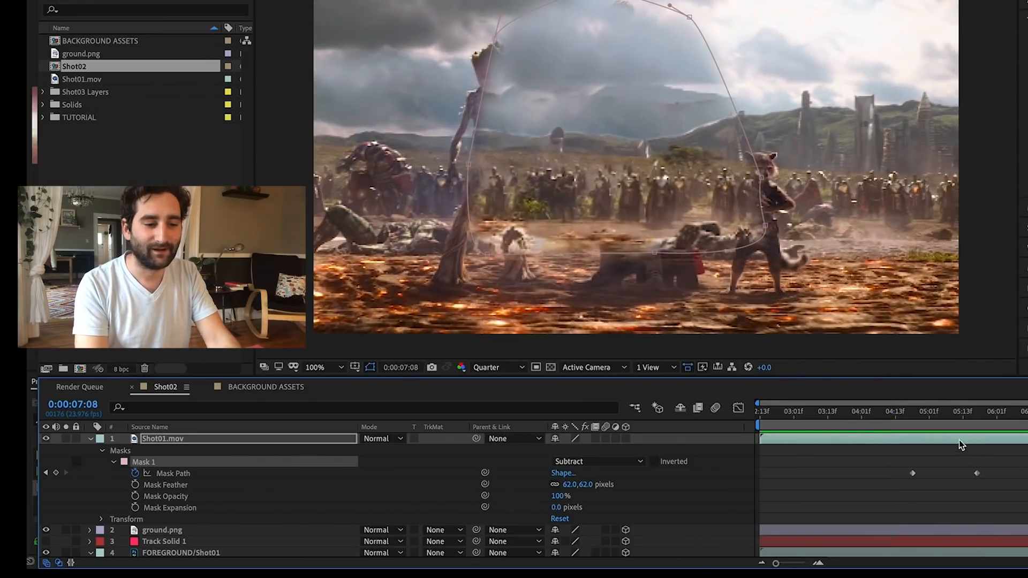
Step: At 0:00:07:08, reshape the Shot01.mov mask by moving its upper-right, right and lower-left points outward around the characters
drag(765, 180, 800, 176)
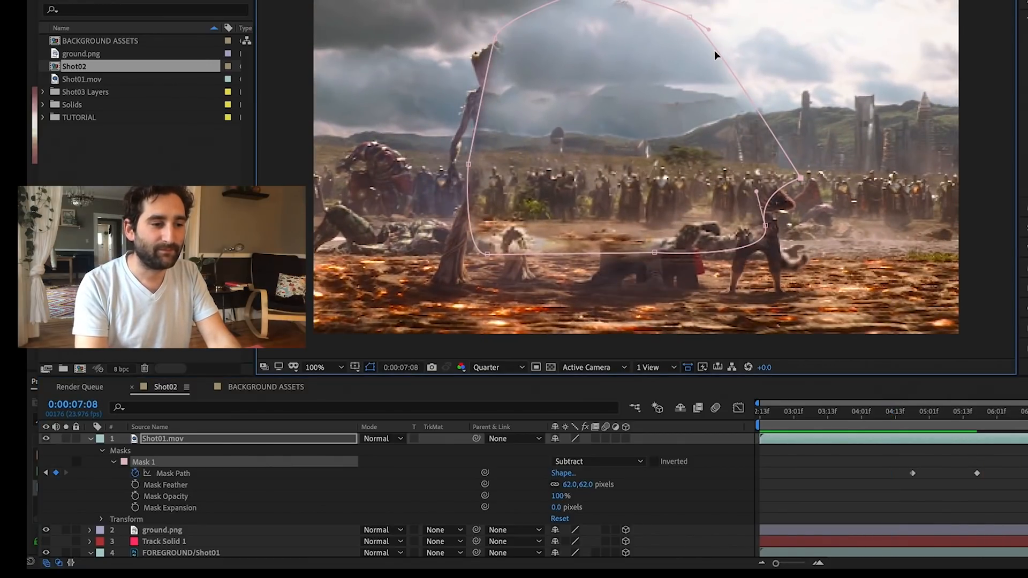
drag(686, 17, 710, 11)
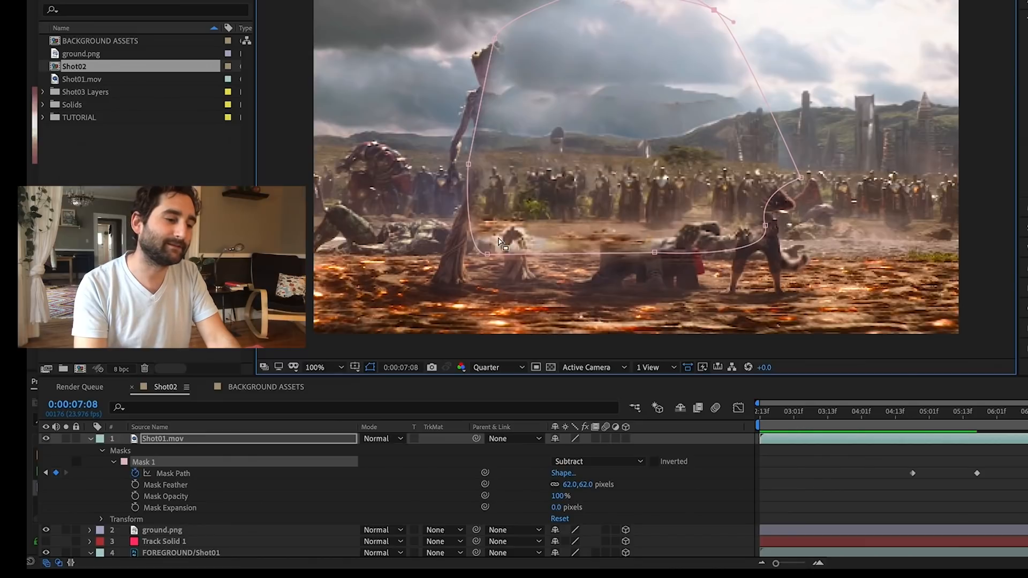
drag(482, 249, 410, 320)
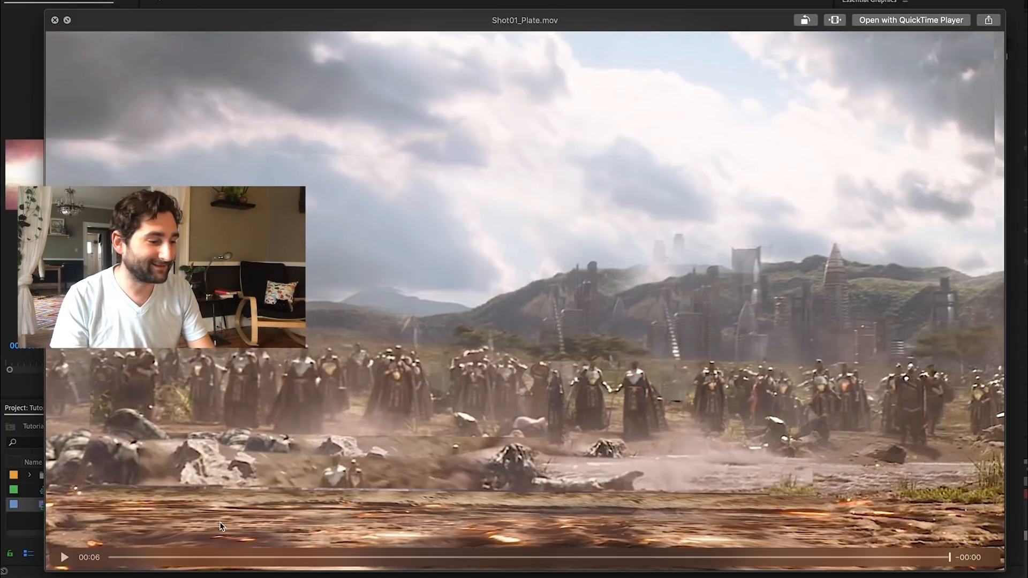
Step: Review the finished clean background clip Shot01_Plate.mov in its preview, from the early frames to the end
drag(168, 556, 453, 540)
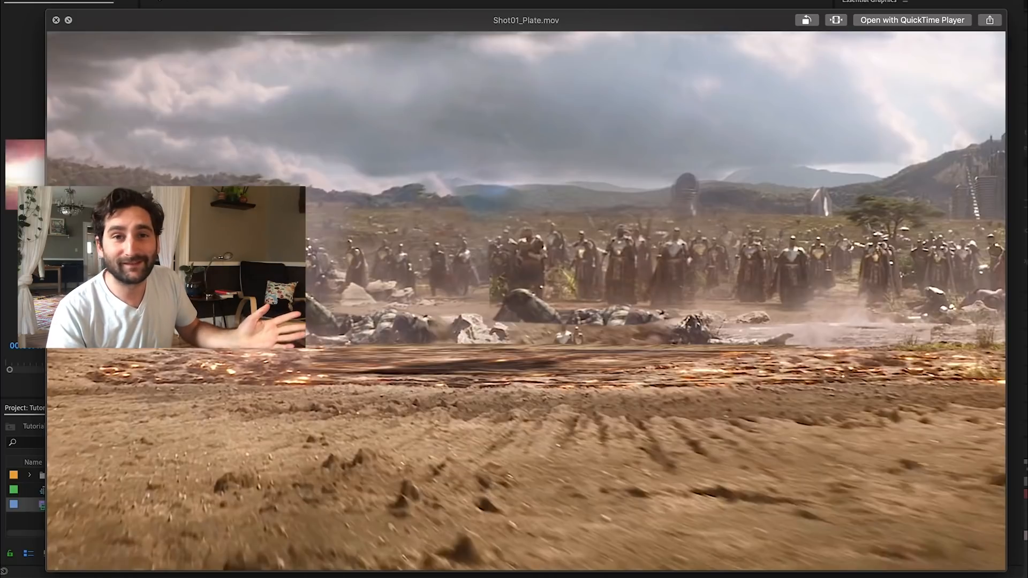
mouse_move(481, 506)
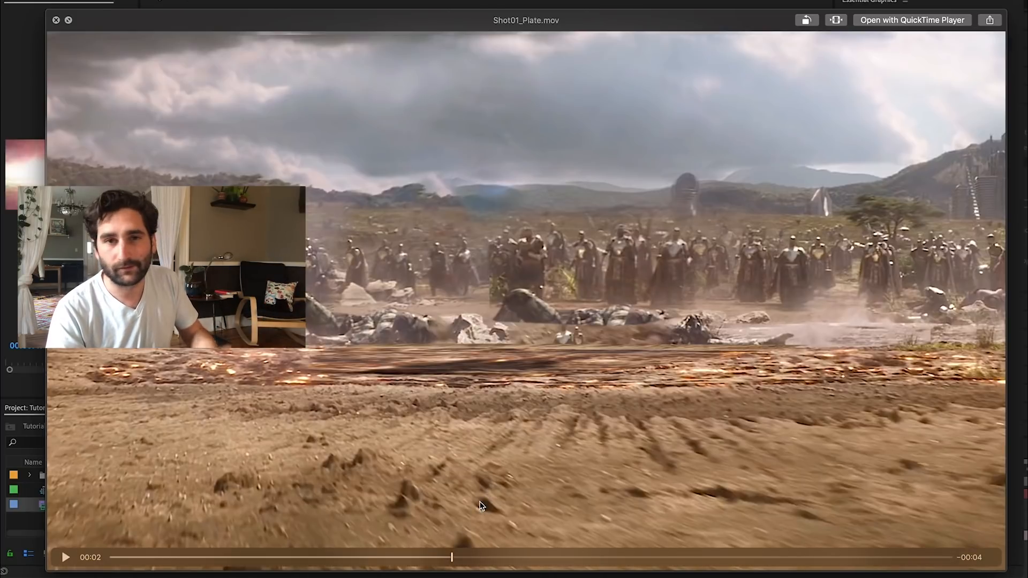
drag(472, 558, 278, 560)
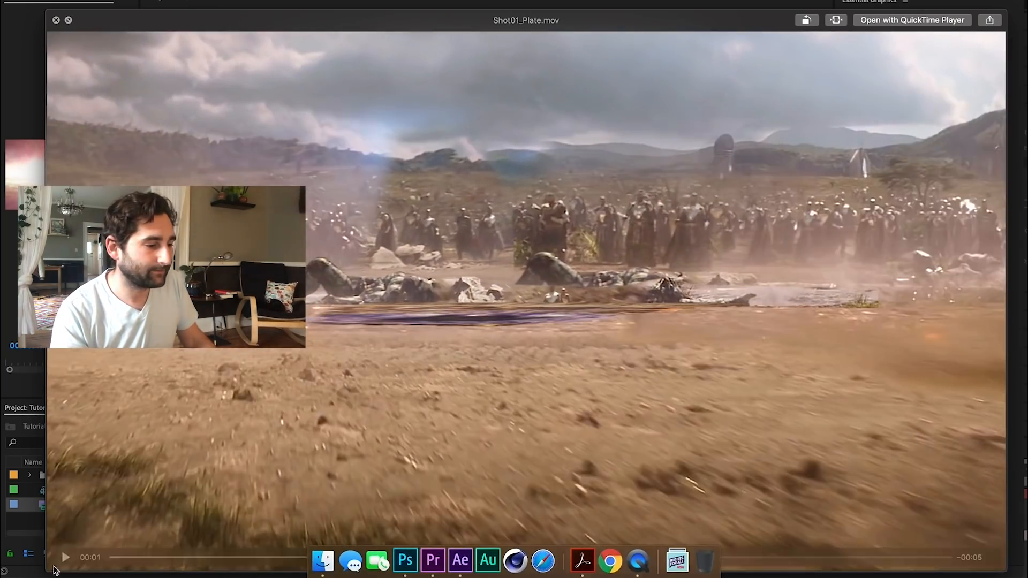
key(space)
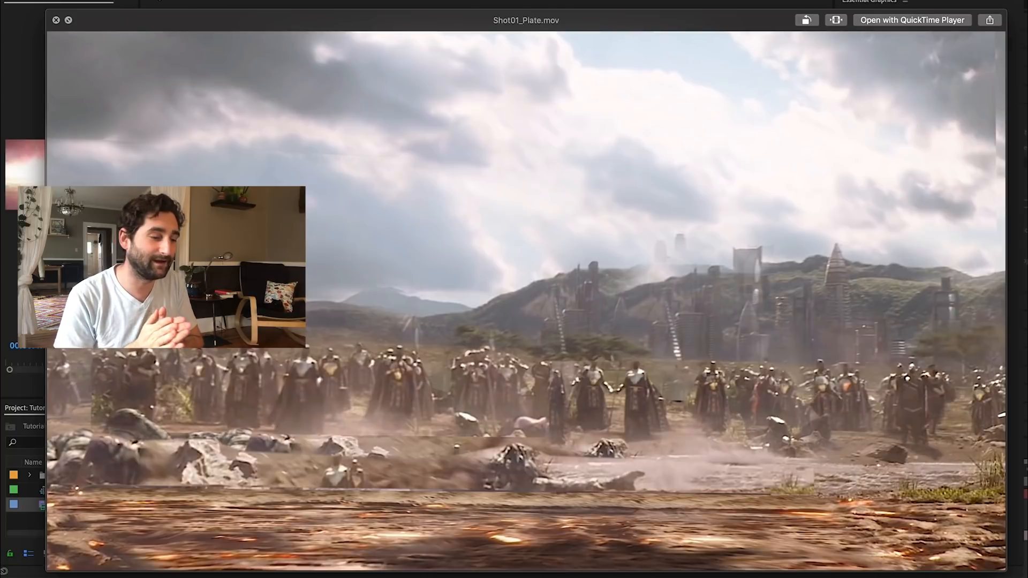
key(space)
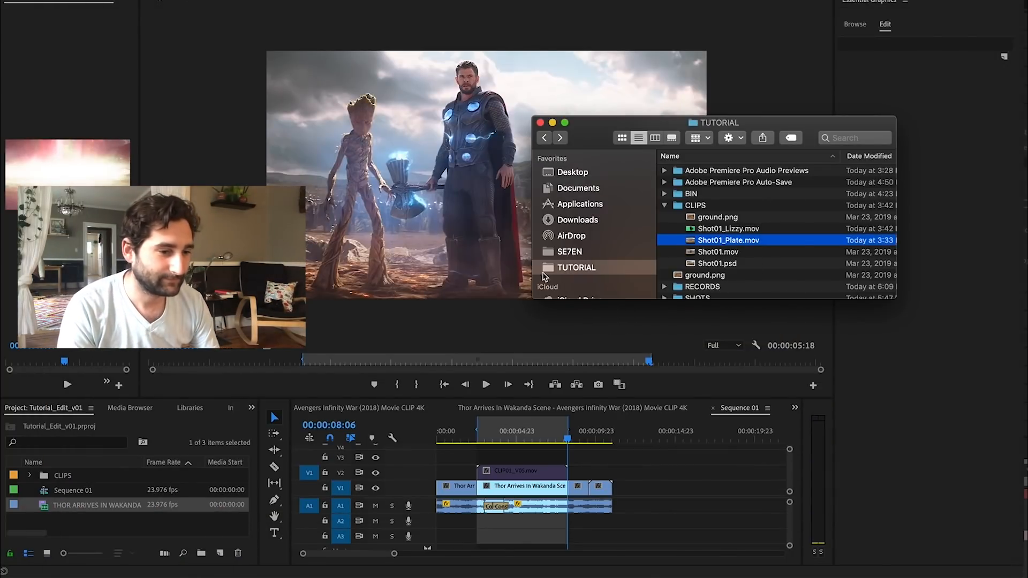
Step: Preview the green-screen cat clip Shot01_Lizzy.mov from the CLIPS folder with its sound muted
click(691, 230)
key(space)
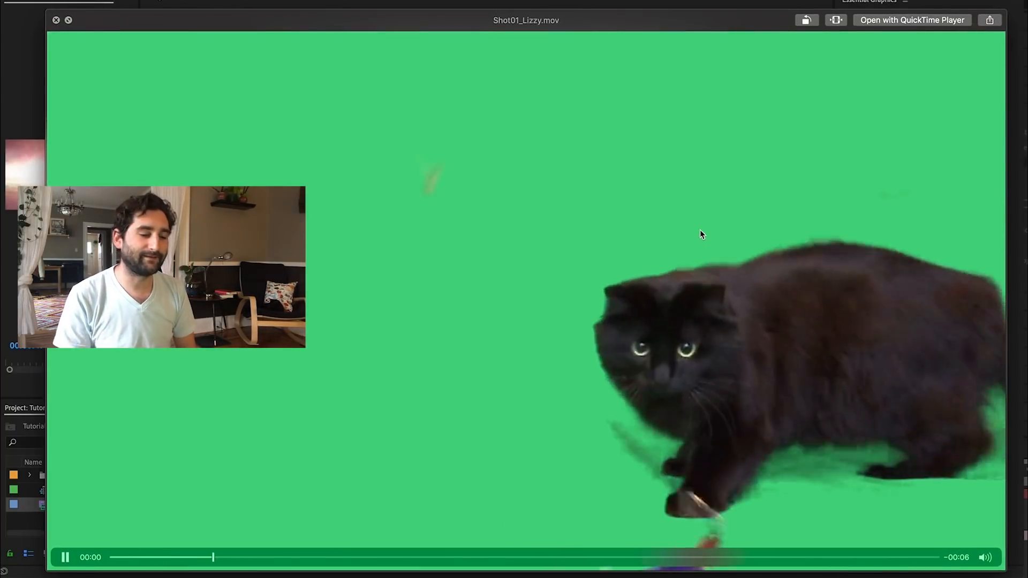
mouse_move(987, 560)
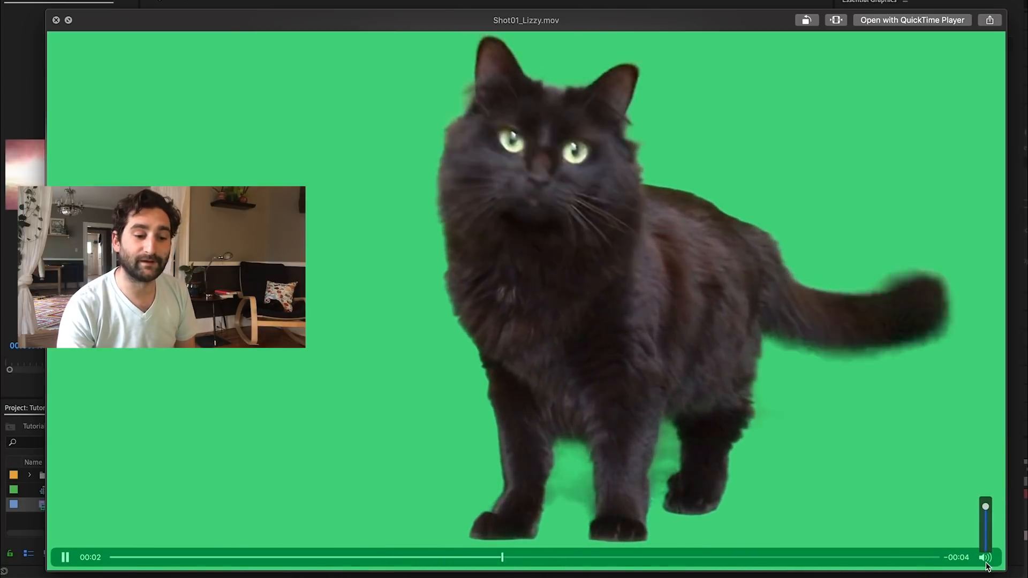
click(987, 560)
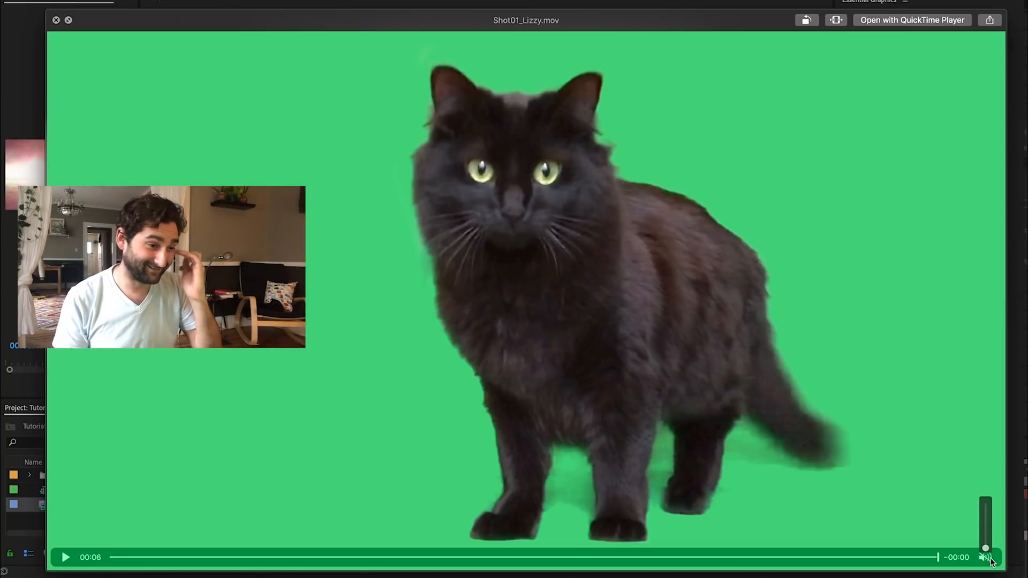
drag(860, 559, 496, 531)
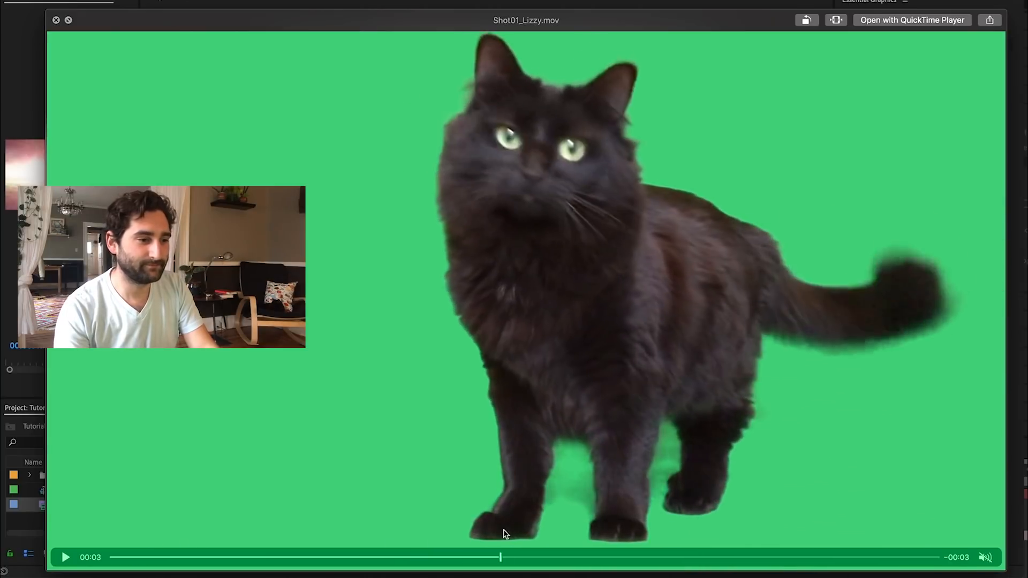
key(space)
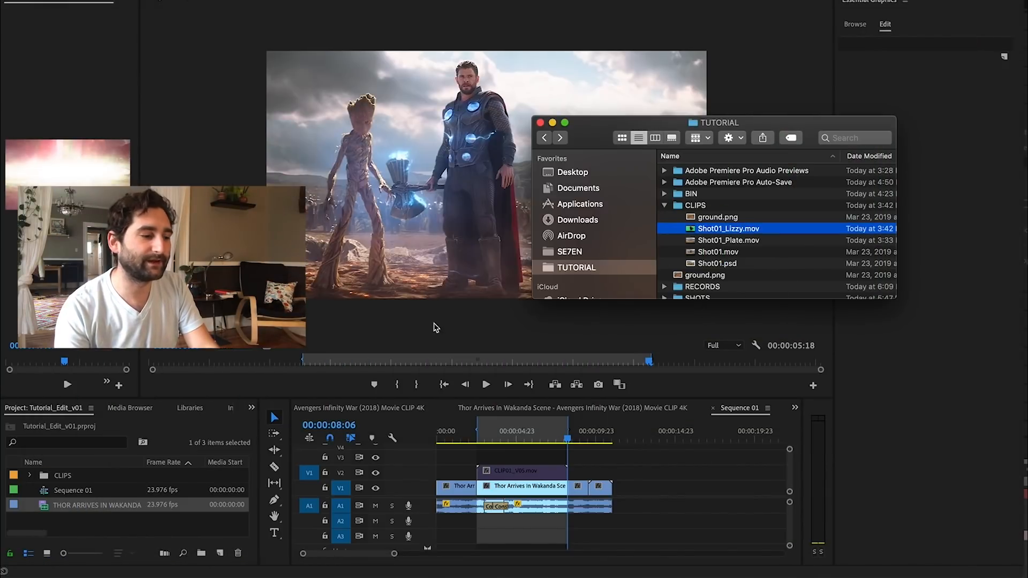
Step: Switch to After Effects, import Shot01_Lizzy.mov from the CLIPS folder into the project and play its footage
click(460, 560)
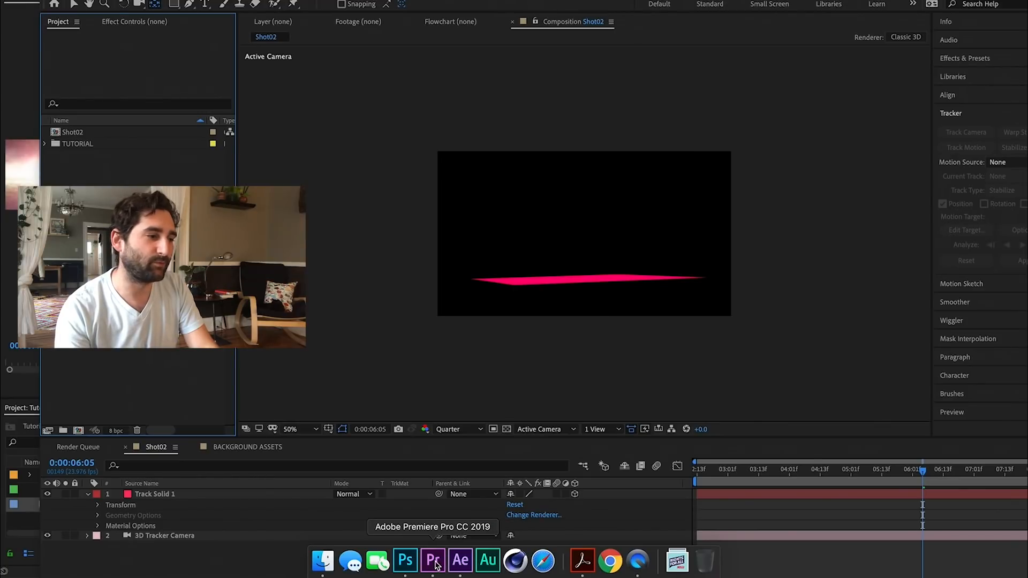
click(323, 561)
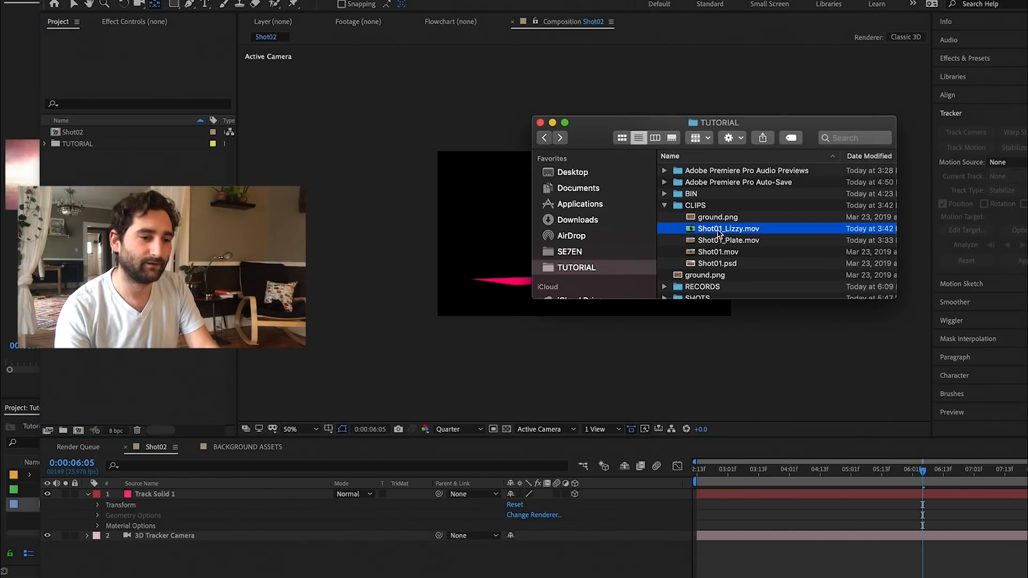
drag(728, 228, 145, 235)
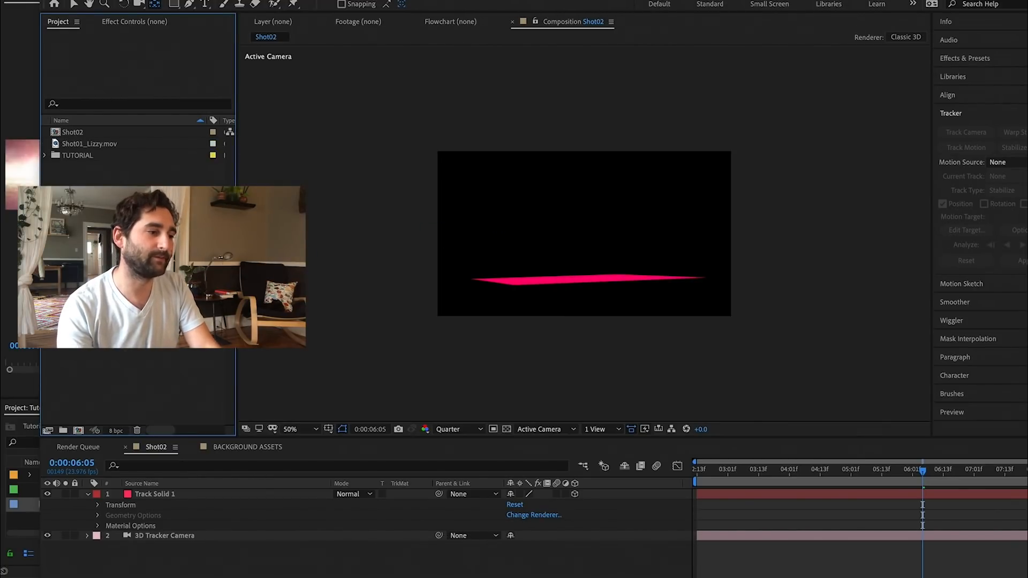
double_click(84, 144)
key(space)
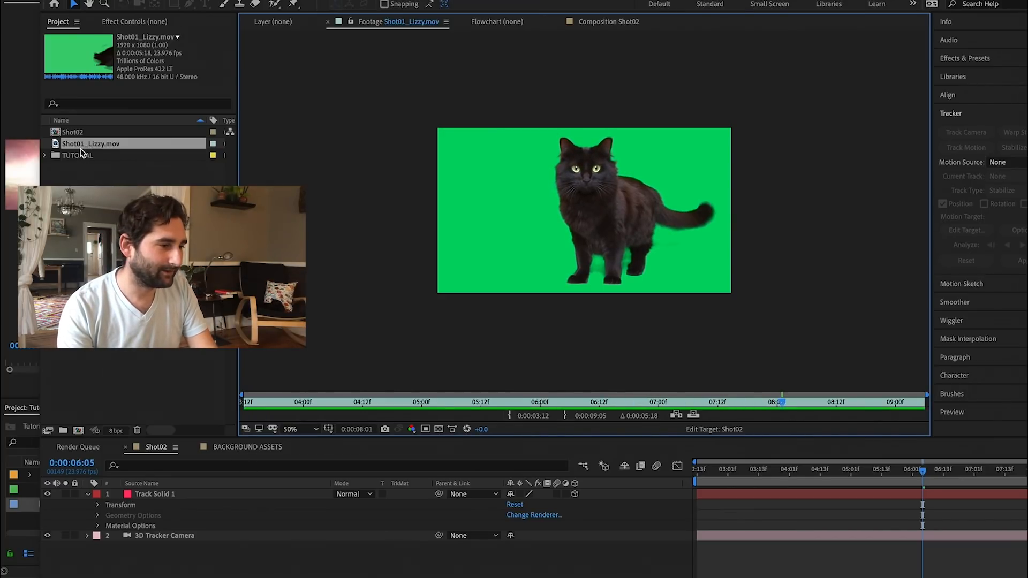
Step: Import Shot01_Plate.mov, place it as the bottom layer of the Shot02 composition and preview it with the track solid
click(322, 565)
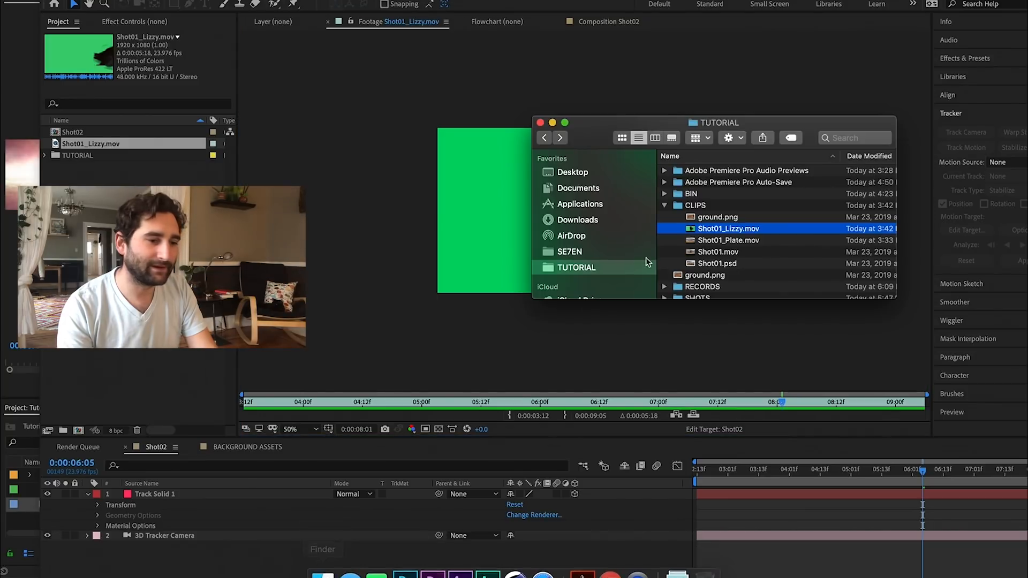
drag(744, 242, 134, 160)
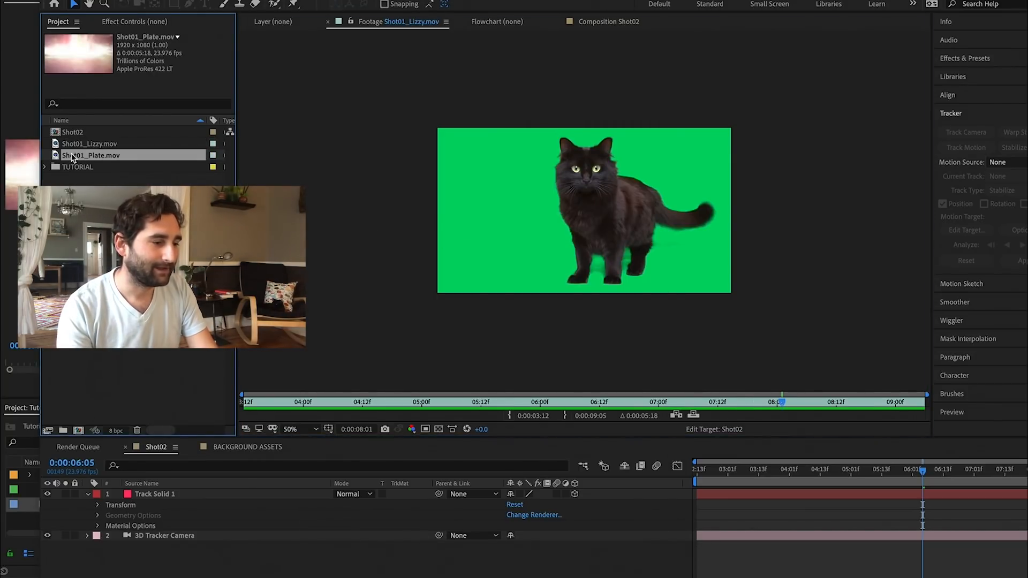
drag(175, 484, 172, 542)
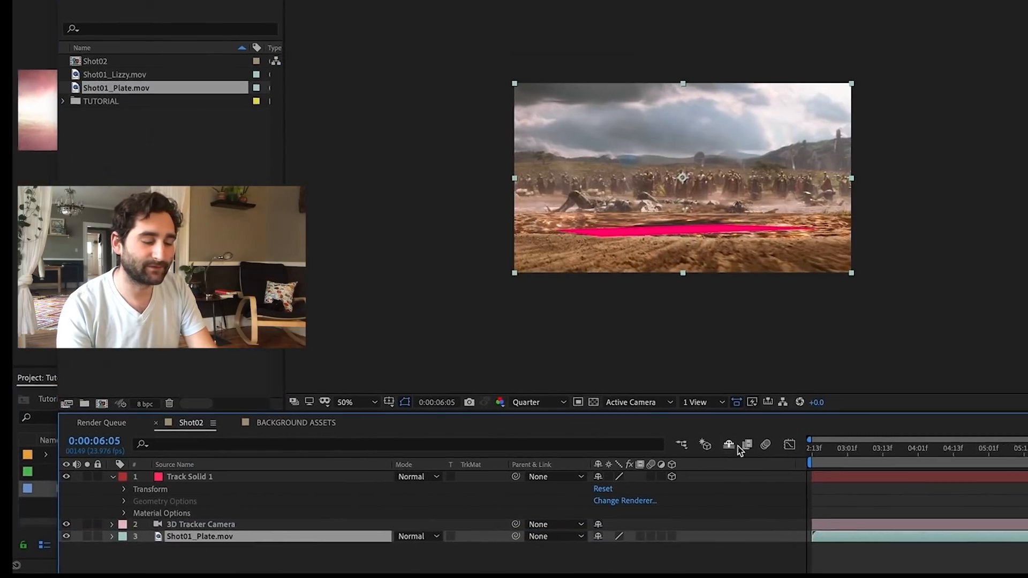
drag(878, 450, 965, 451)
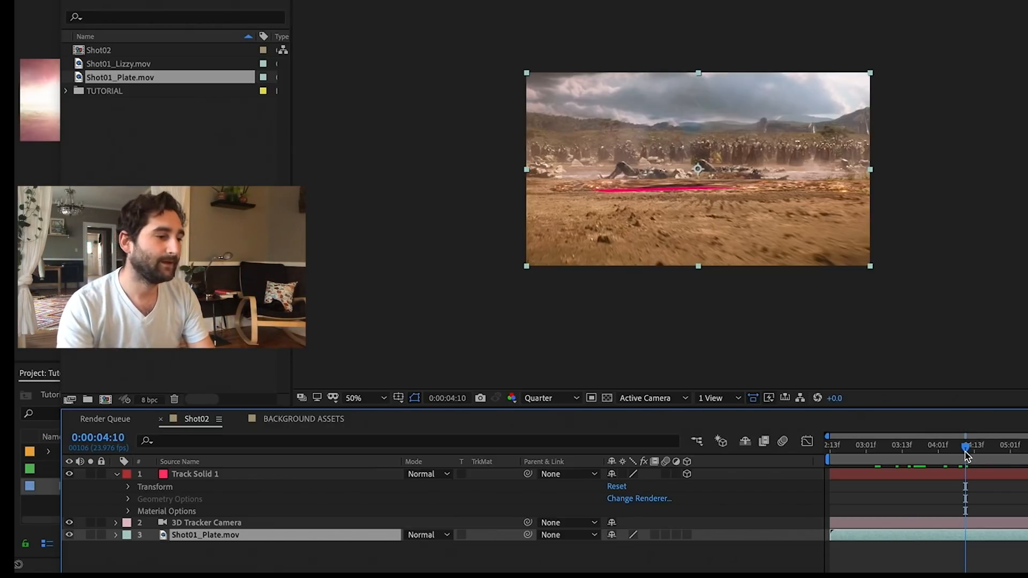
drag(941, 447, 887, 450)
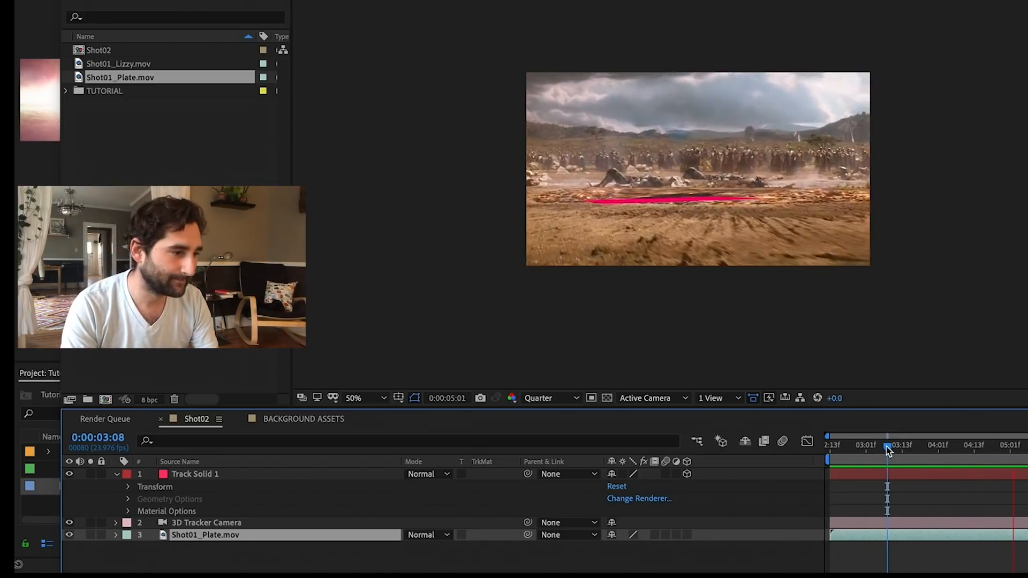
Step: Add Shot01_Lizzy.mov to the Shot02 composition as the layer above Track Solid 1
click(128, 64)
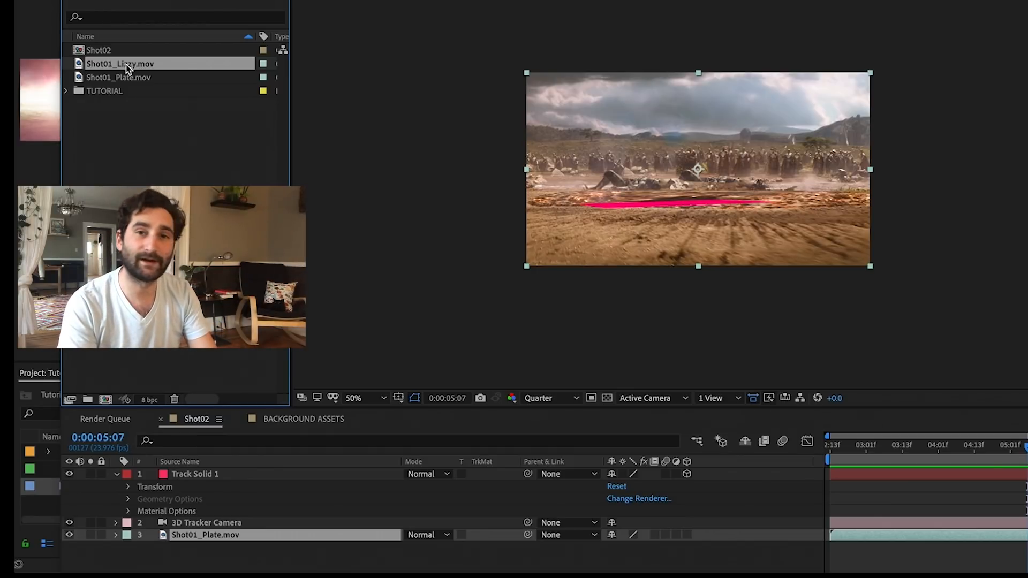
drag(128, 64, 235, 474)
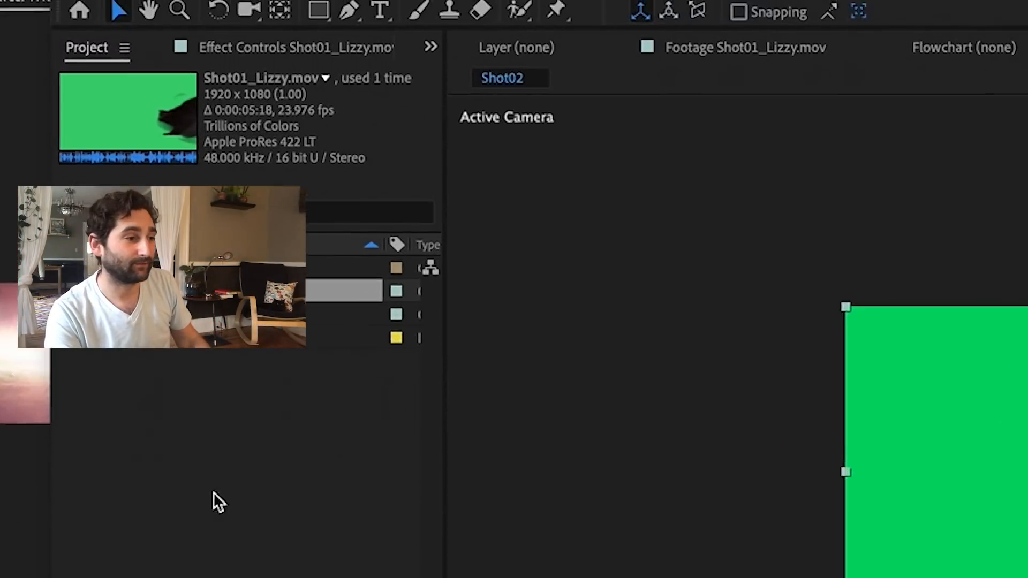
Step: Move the Shot01_Lizzy.mov anchor point to the bottom of the cat's front paw and make the layer 3D
click(277, 8)
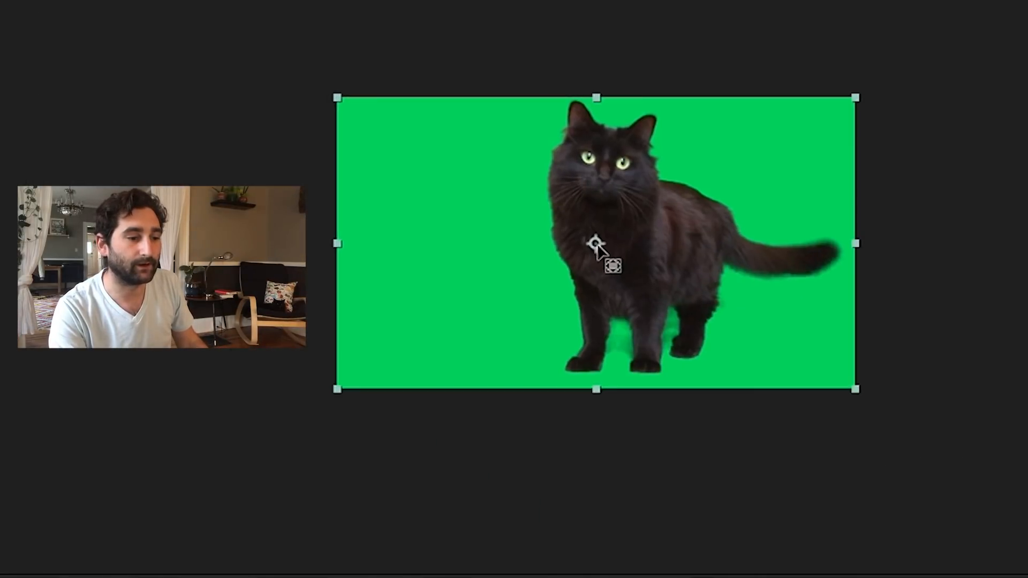
drag(597, 243, 650, 366)
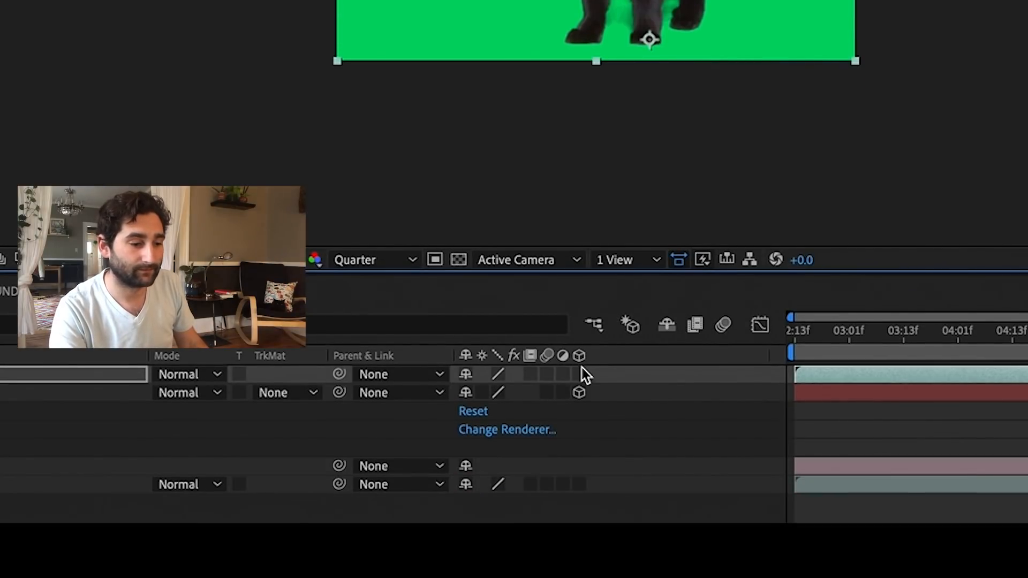
click(579, 374)
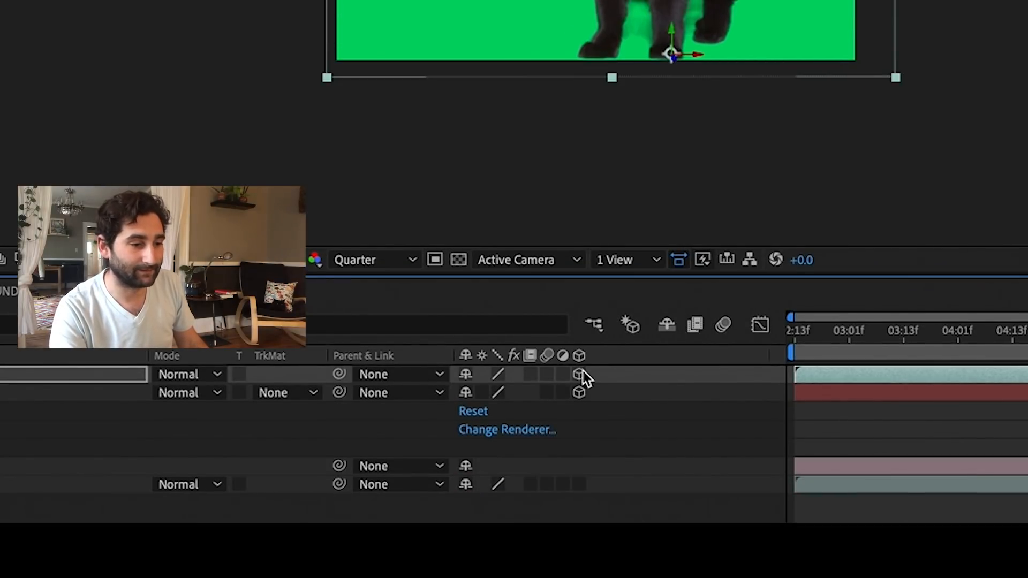
drag(1017, 427, 987, 469)
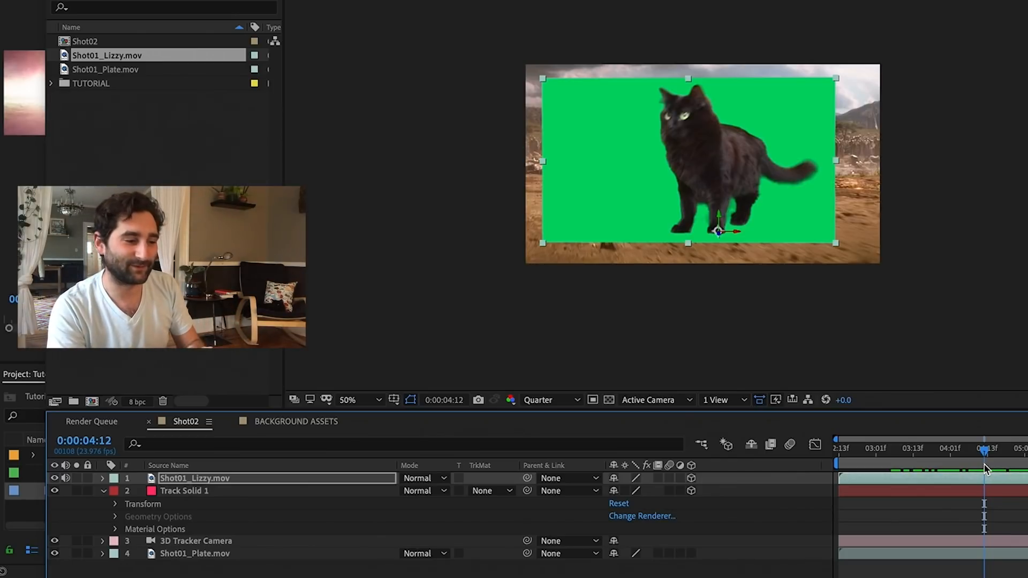
Step: Copy the Position of Track Solid 1 onto the Shot01_Lizzy.mov layer and preview how the cat follows the track
click(186, 491)
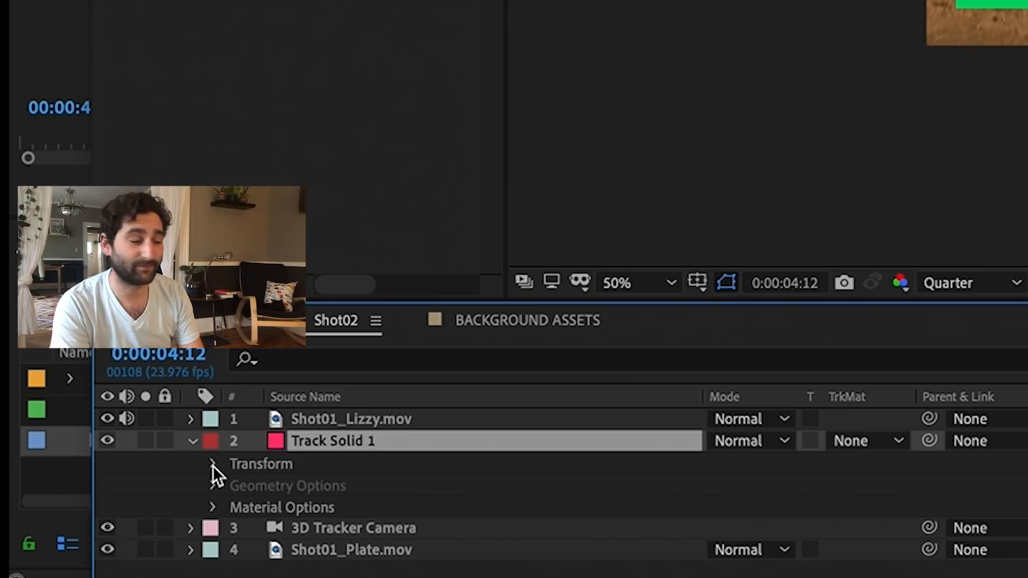
click(213, 464)
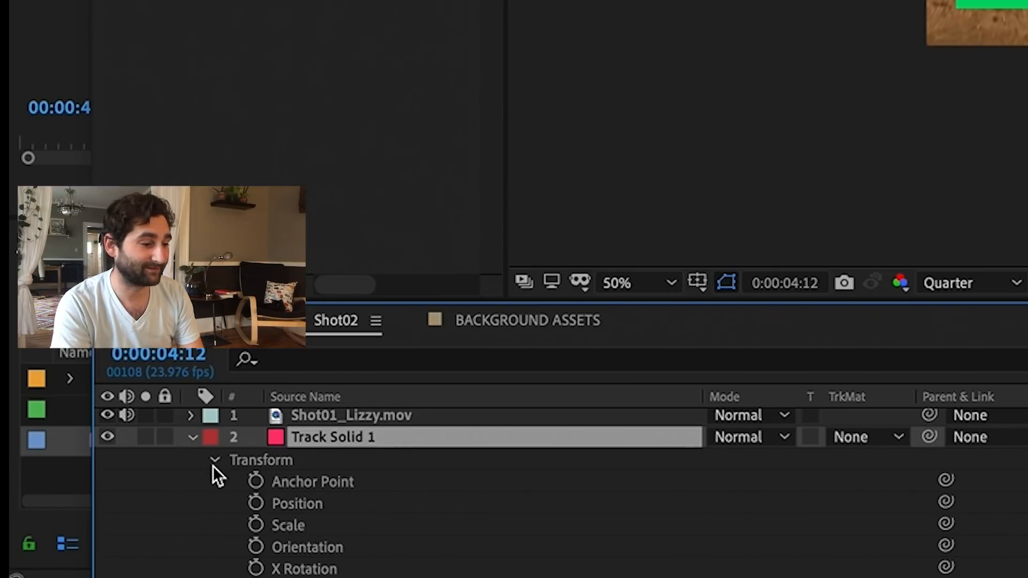
click(315, 507)
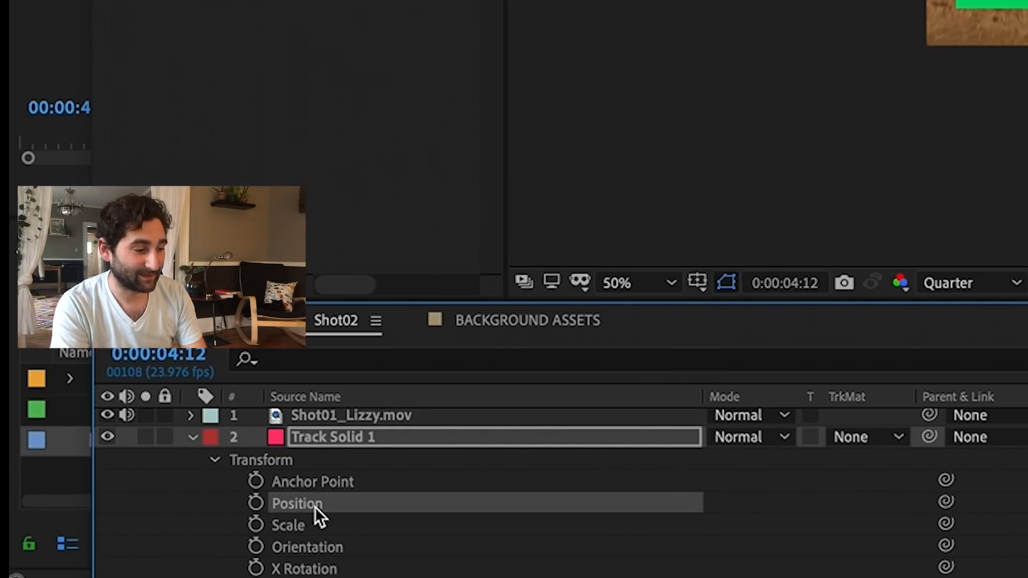
click(336, 423)
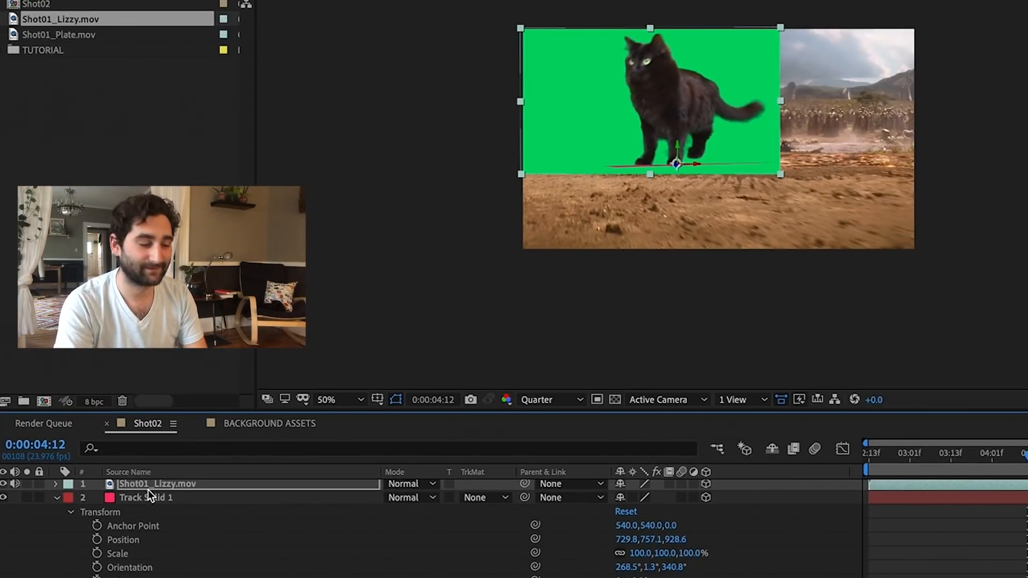
key(space)
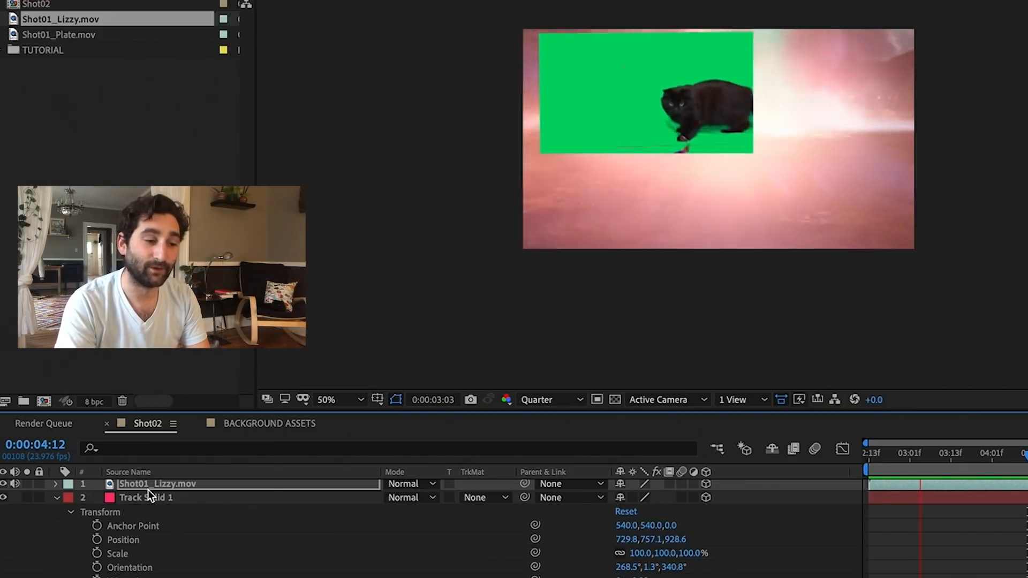
Step: Scale the Shot01_Lizzy.mov layer down to 56% on all axes, previewing how the cat's size fits the shot
key(space)
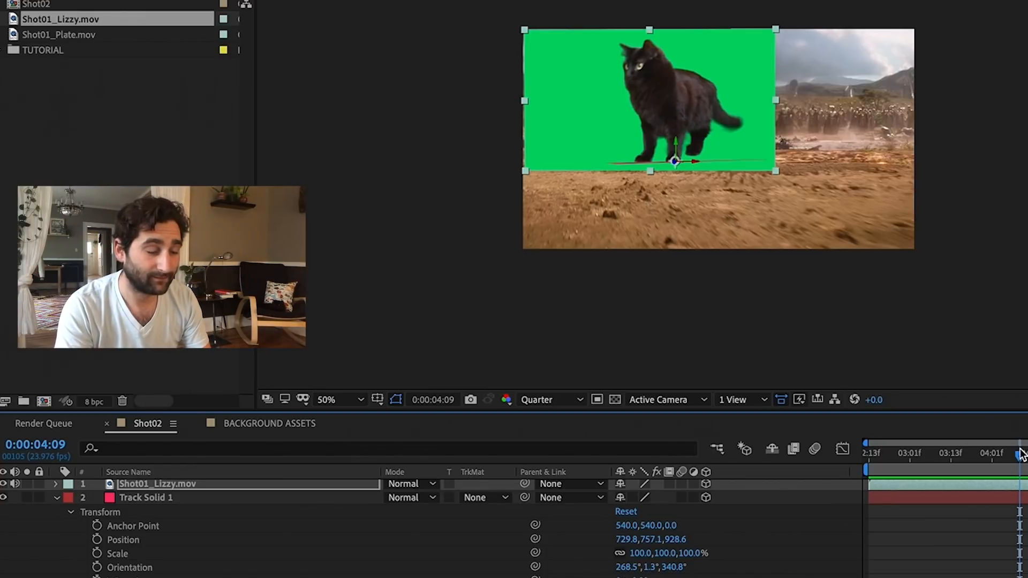
key(space)
key(space)
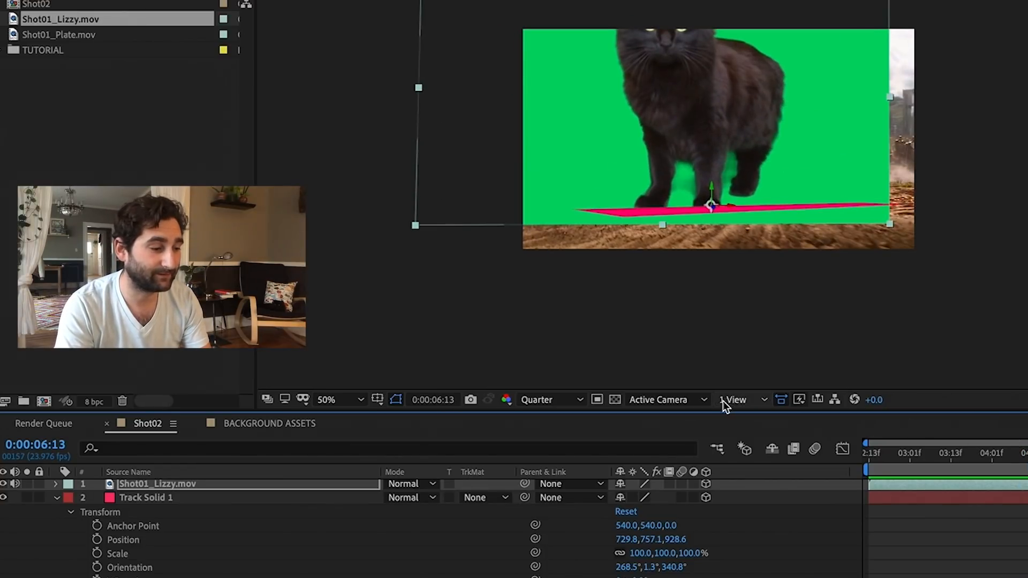
click(202, 494)
click(203, 489)
scroll(204, 490, up, 1)
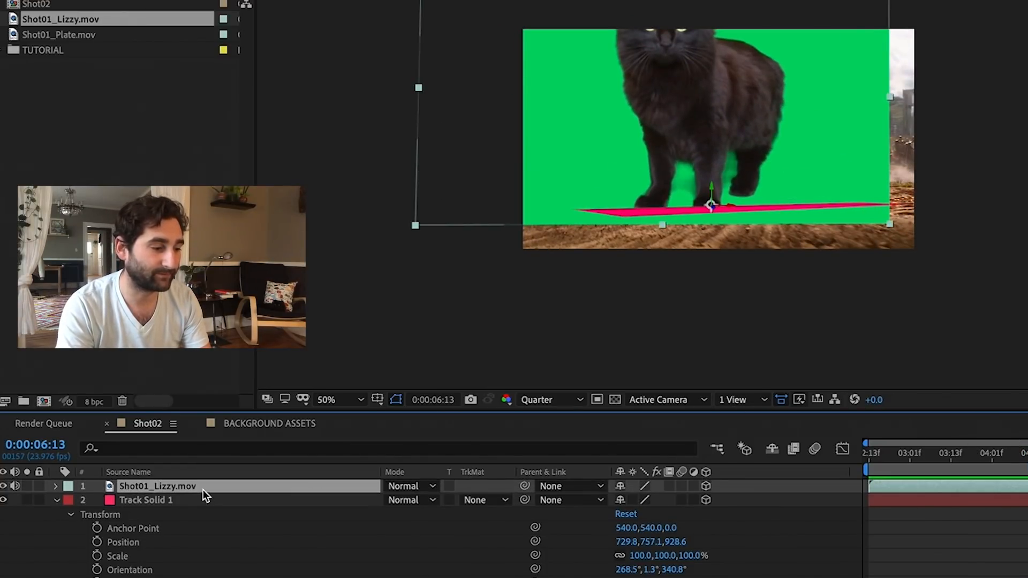
key(s)
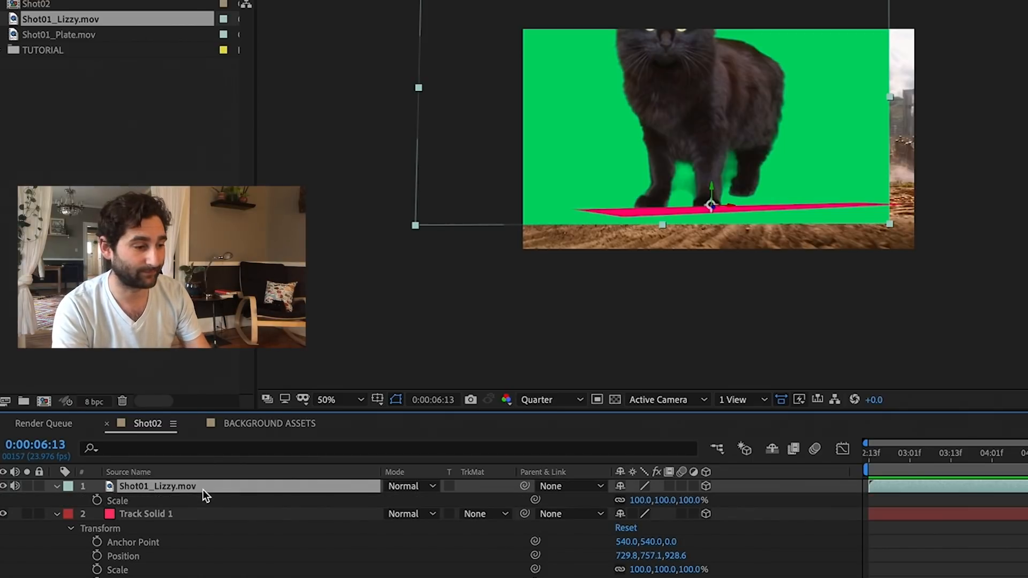
drag(661, 503, 643, 503)
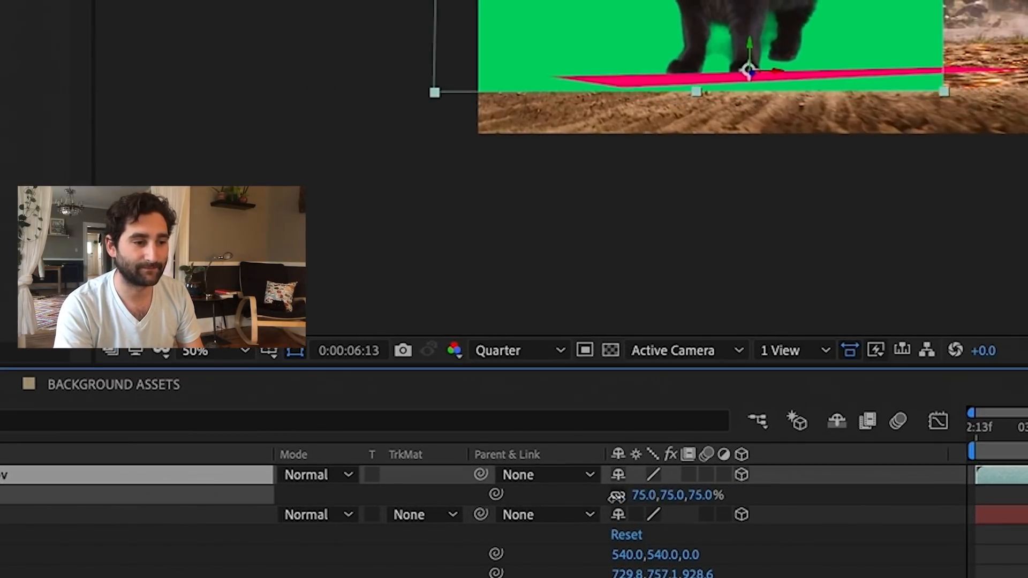
drag(1006, 440, 914, 443)
key(space)
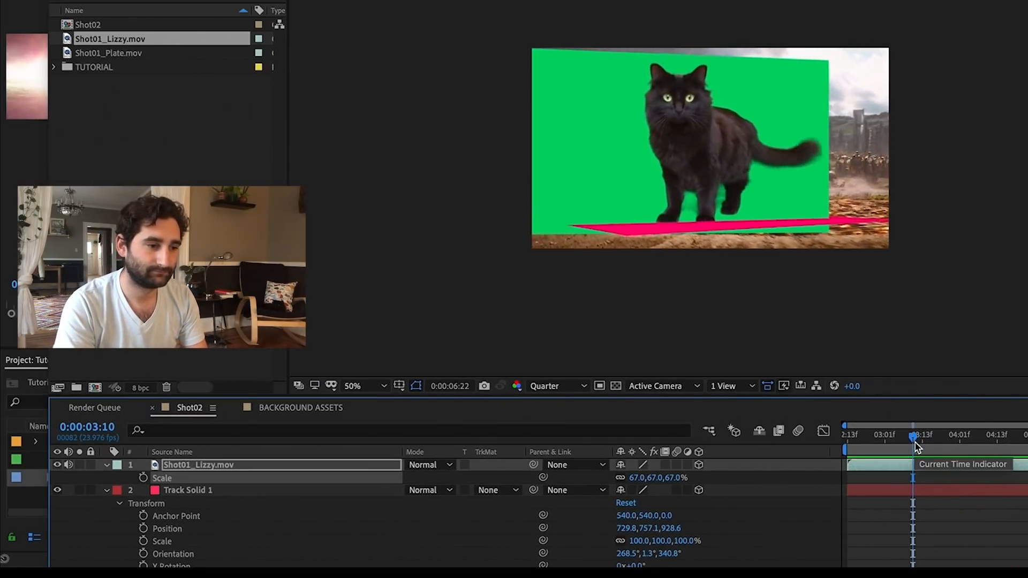
click(67, 466)
key(space)
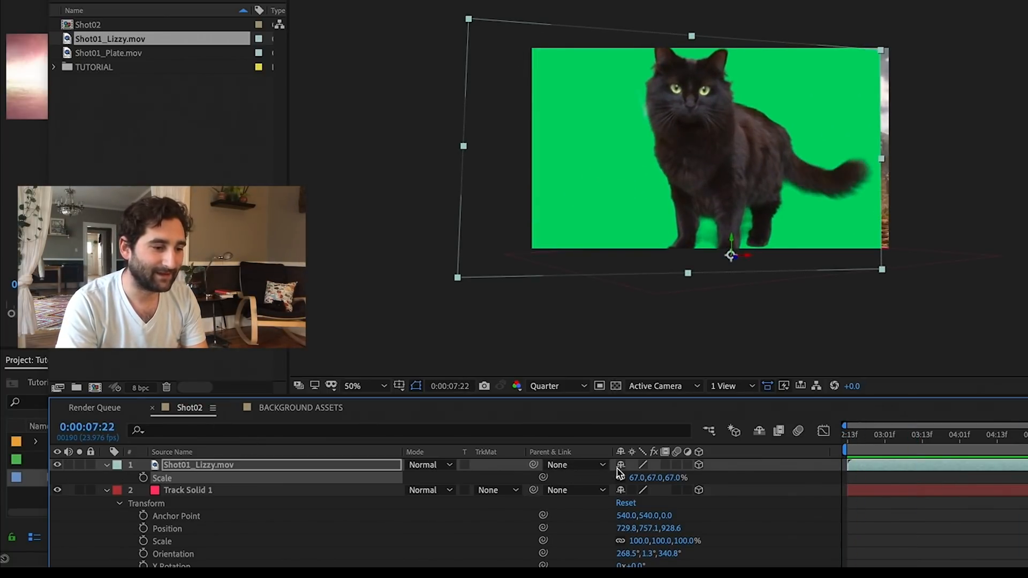
drag(642, 478, 634, 478)
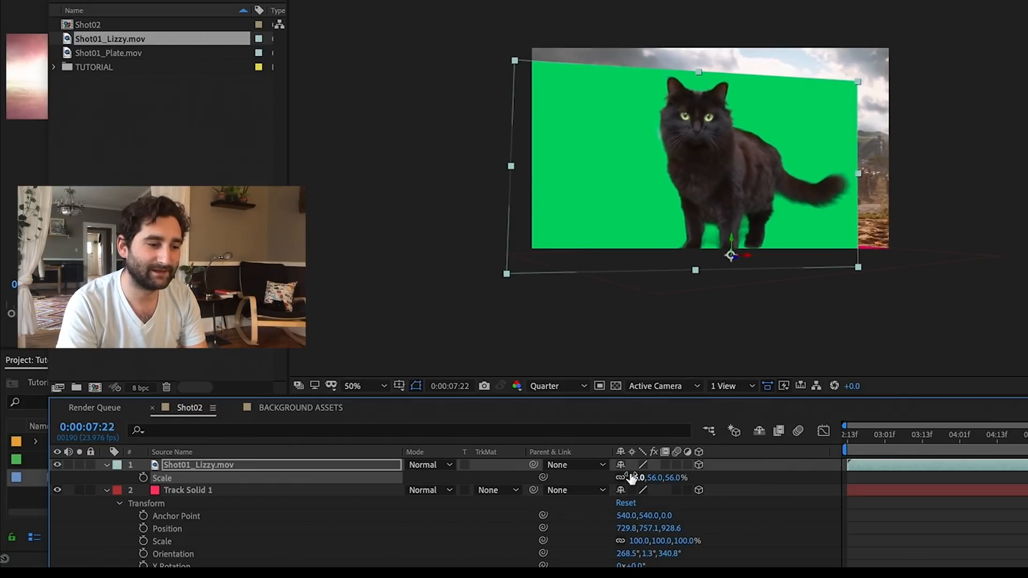
Step: Fine-tune the height of the Shot01_Lizzy.mov layer so the cat's paws rest on the ground, checking it in playback
drag(731, 234, 730, 227)
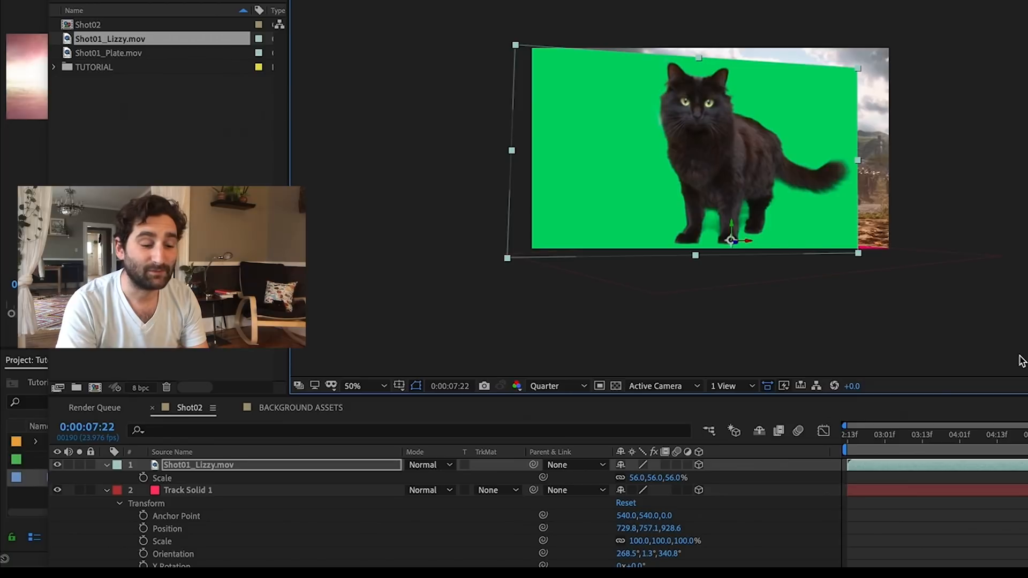
click(1007, 435)
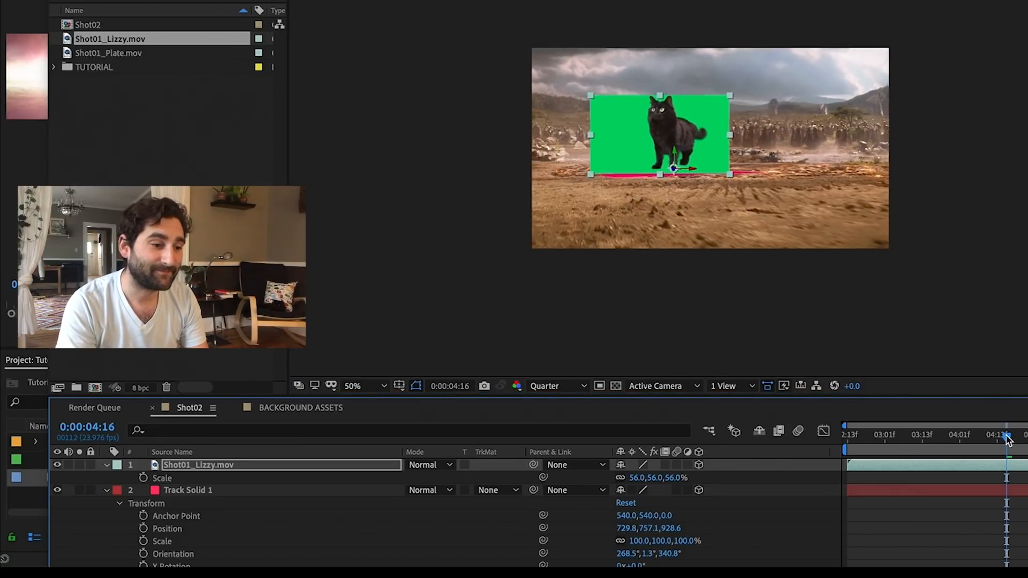
key(space)
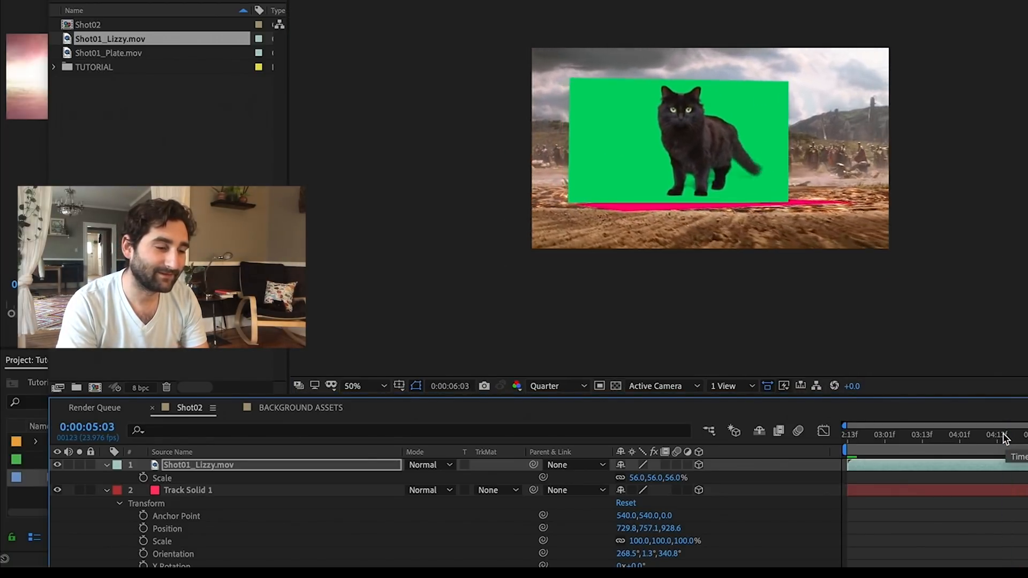
drag(704, 180, 705, 182)
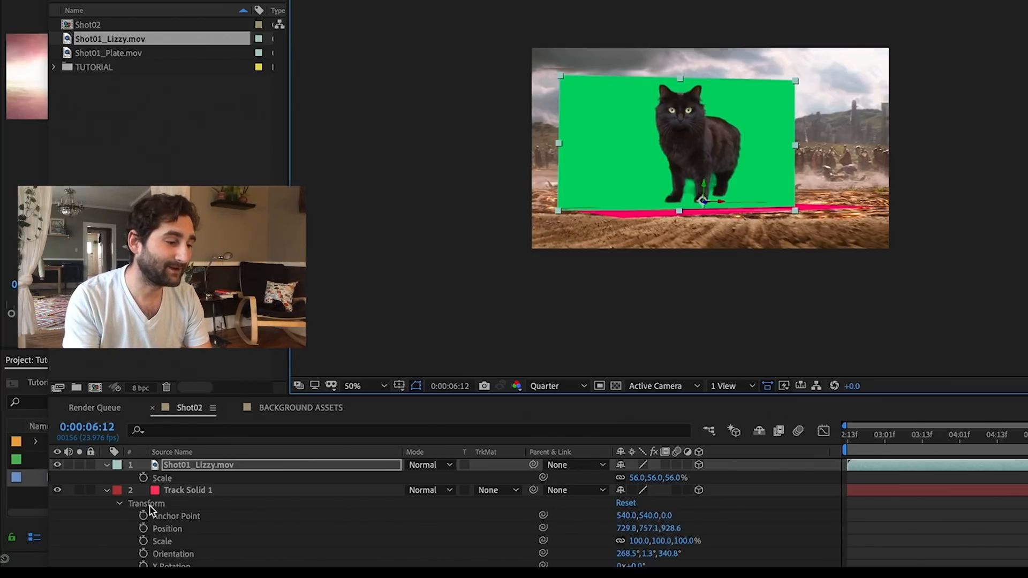
Step: Apply Keylight (1.2) to the Shot01_Lizzy.mov layer and sample the green backdrop as its Screen Colour
click(189, 467)
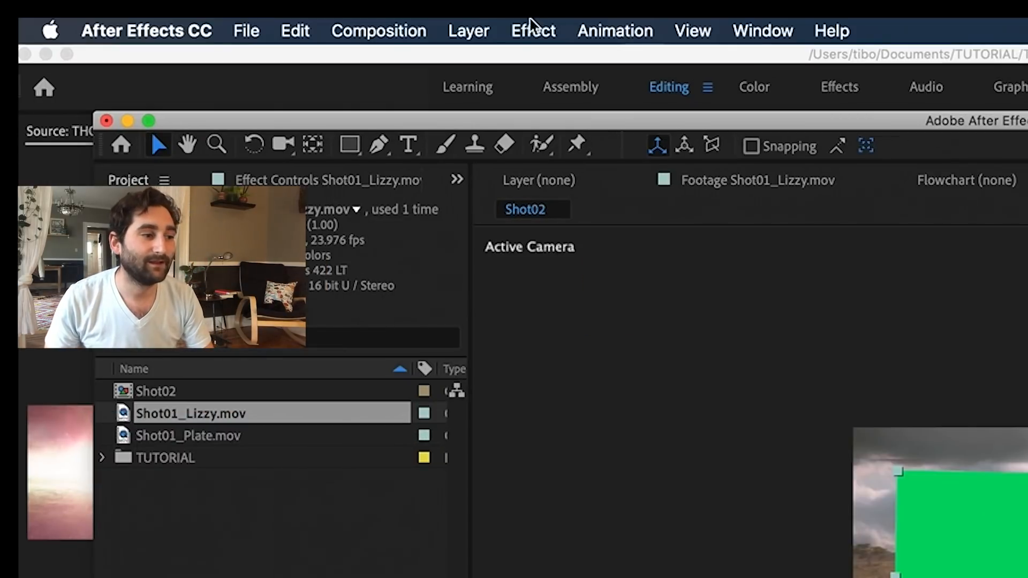
click(531, 22)
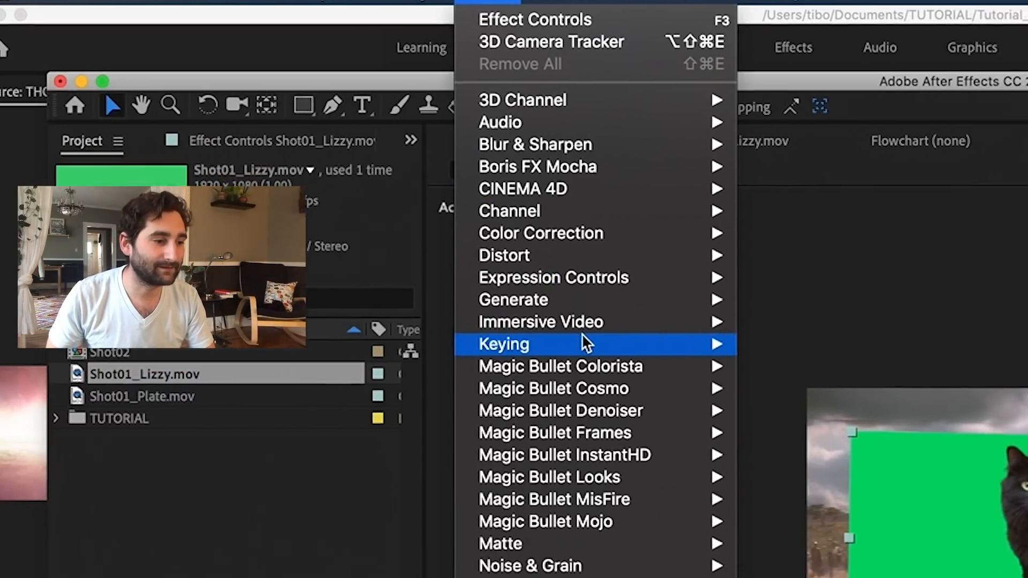
mouse_move(696, 344)
click(725, 423)
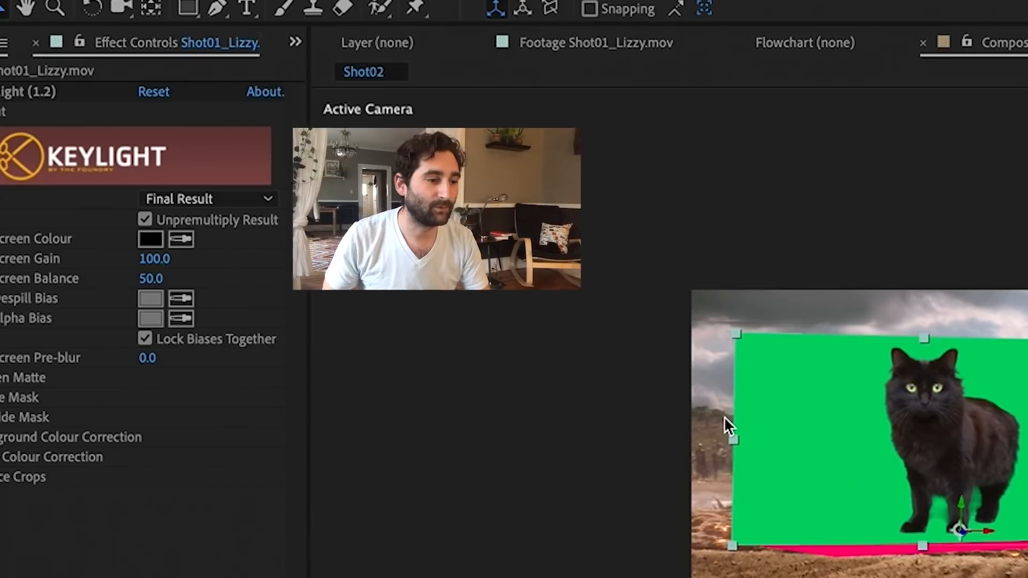
click(181, 240)
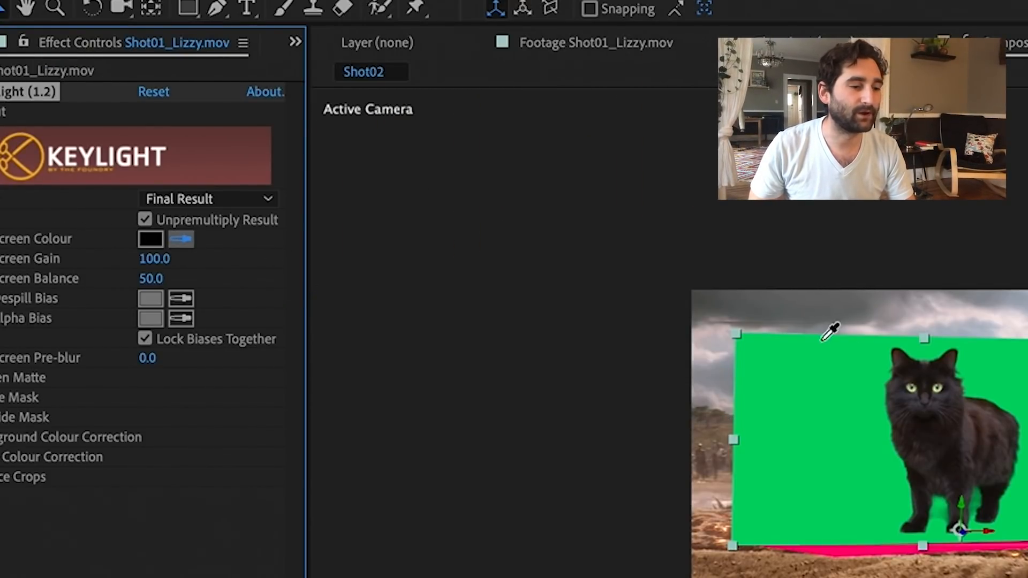
click(854, 388)
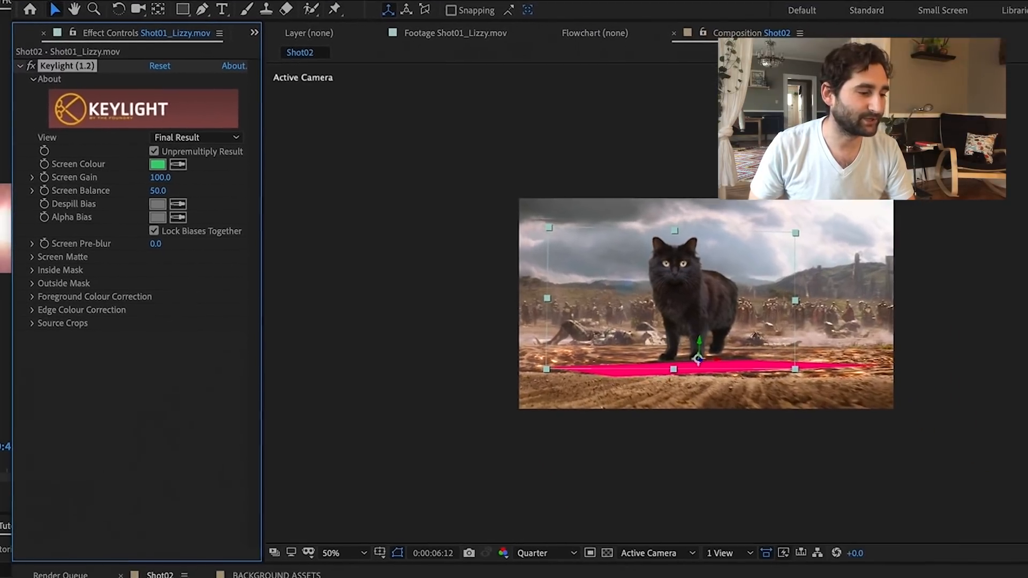
Step: Hide Track Solid 1 and preview the keyed cat over the background plate
click(20, 548)
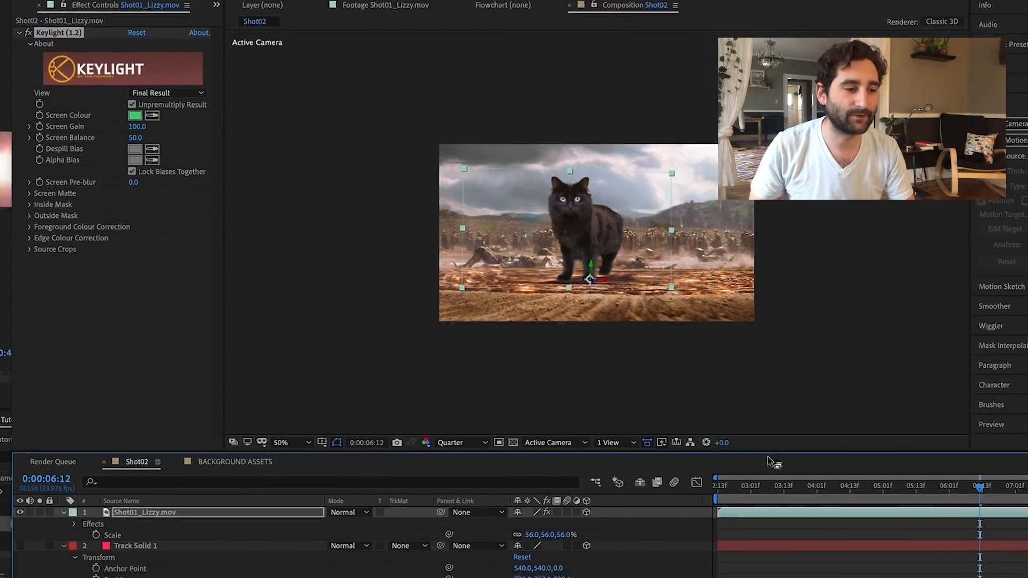
drag(937, 464, 855, 464)
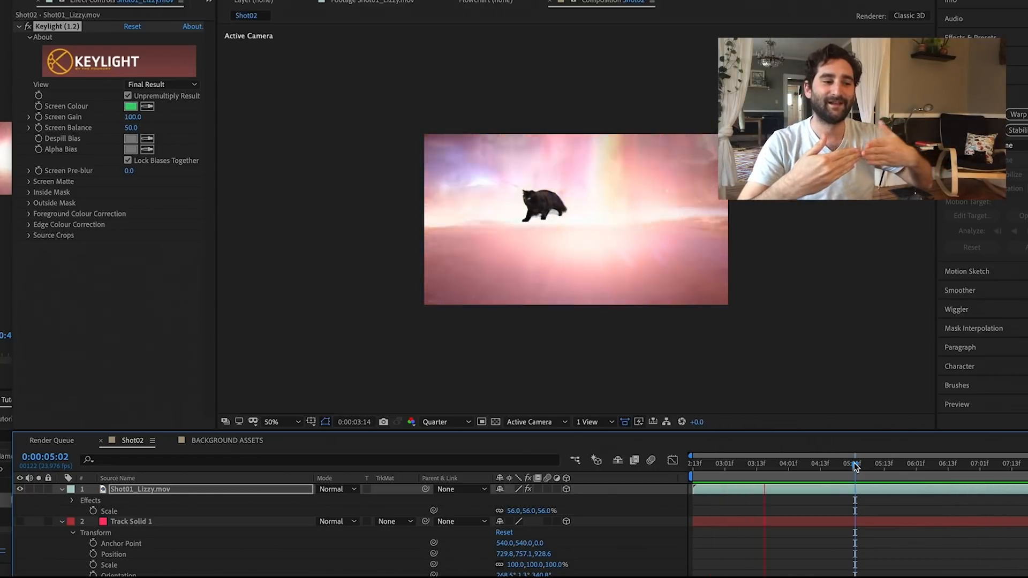
key(space)
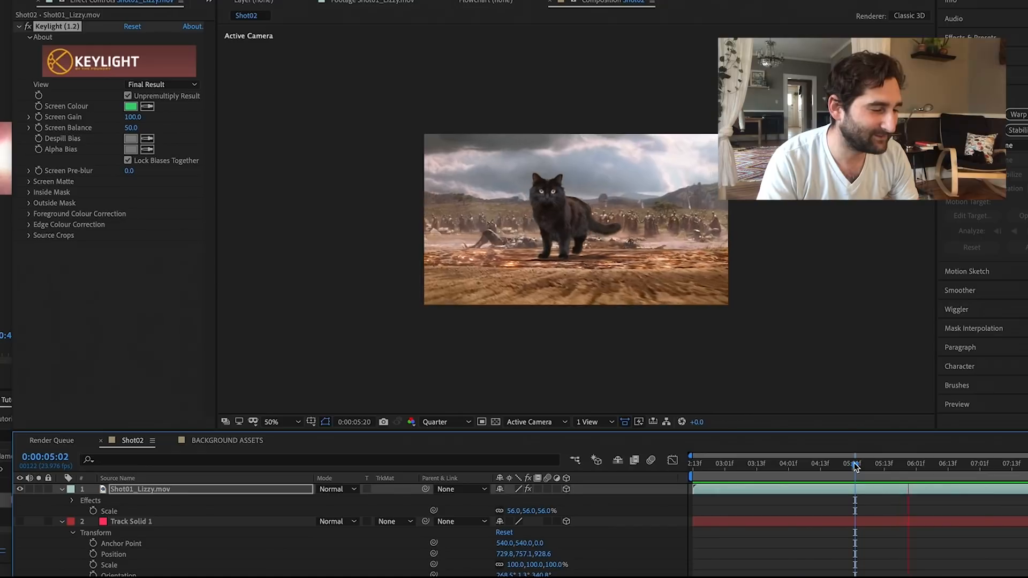
key(space)
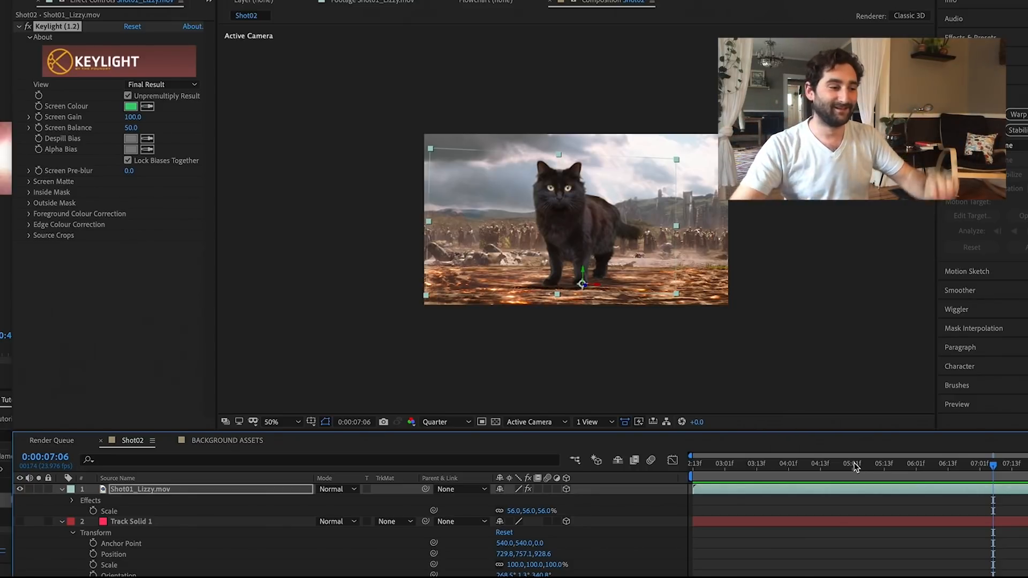
Step: Set the Auto-Orientation of the Shot01_Lizzy.mov layer to Orient Towards Camera
right_click(191, 494)
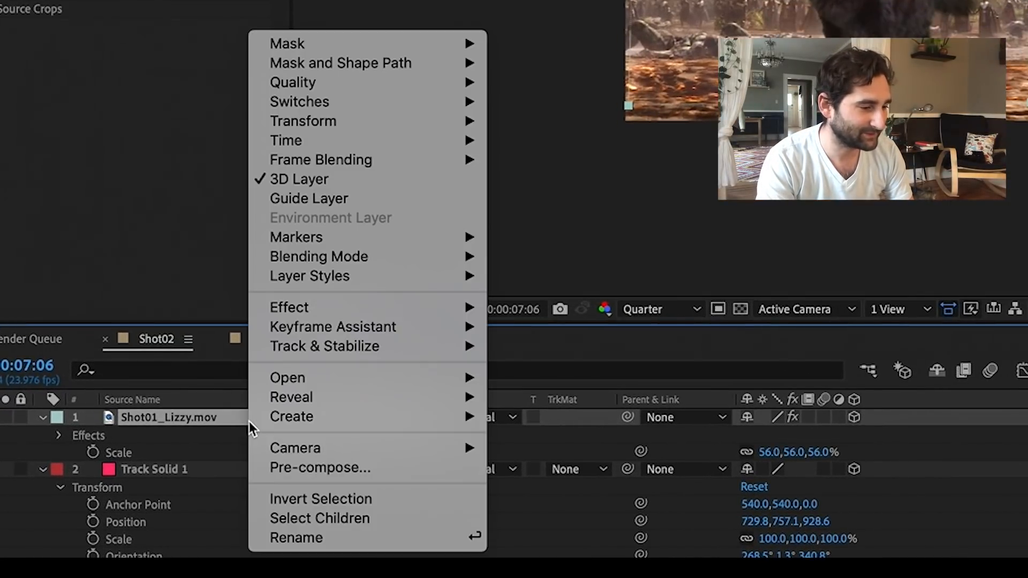
click(152, 412)
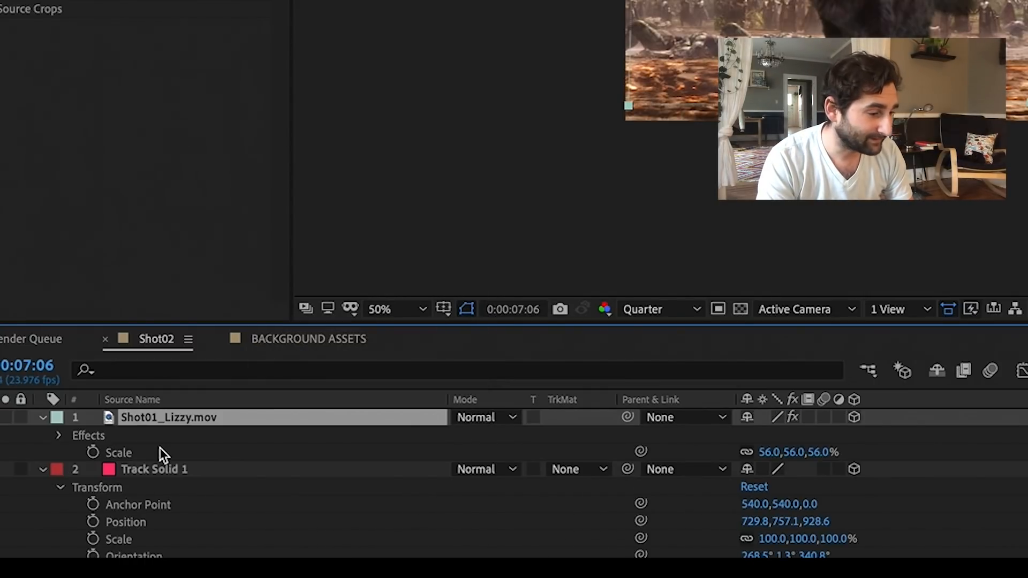
right_click(153, 416)
click(140, 416)
right_click(142, 418)
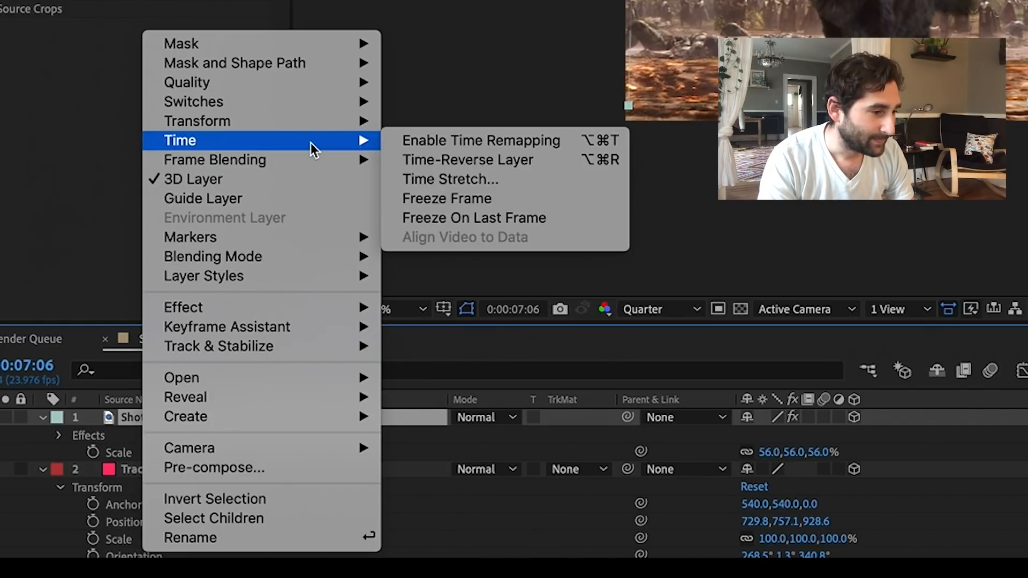
mouse_move(314, 128)
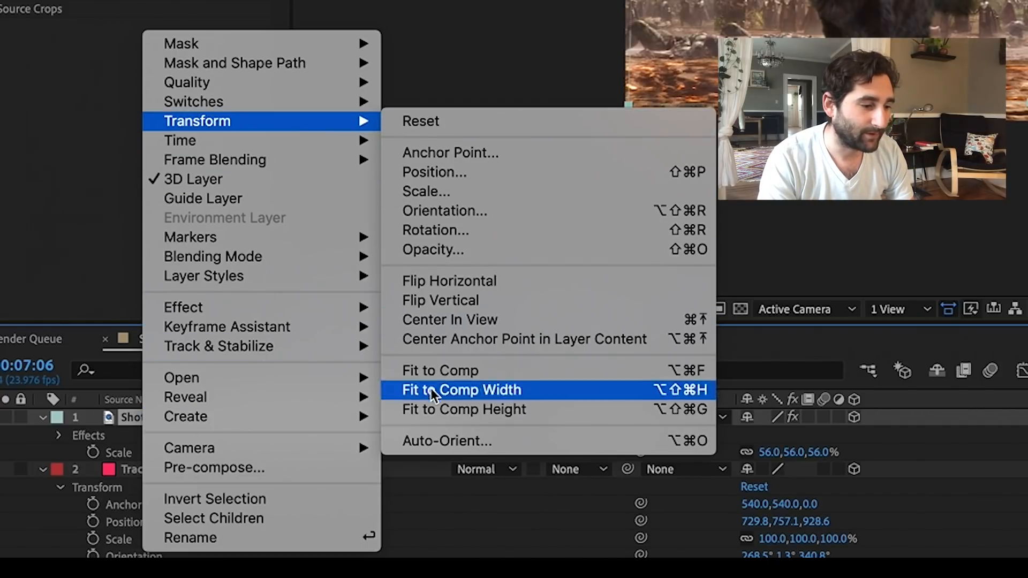
click(427, 444)
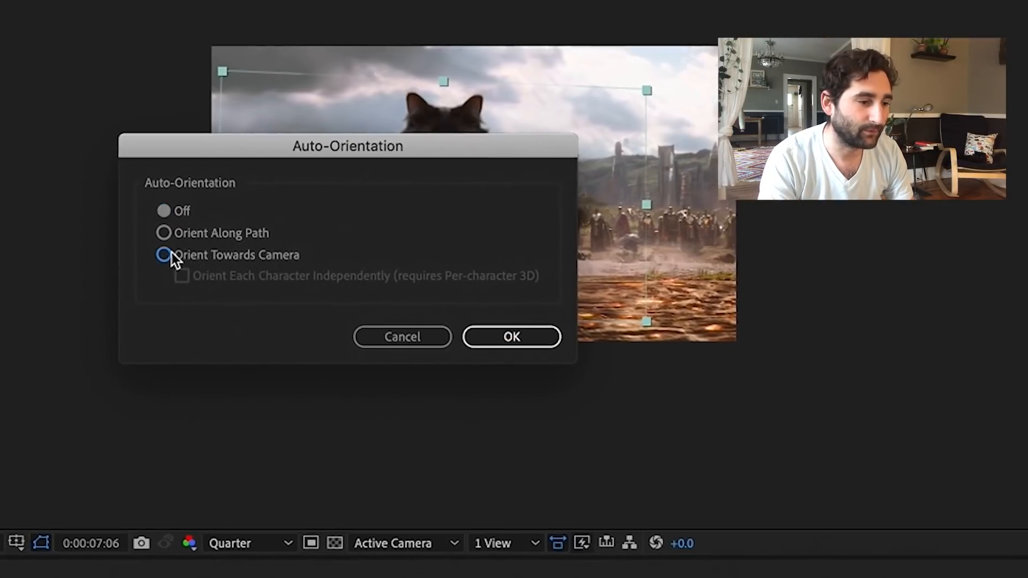
click(170, 254)
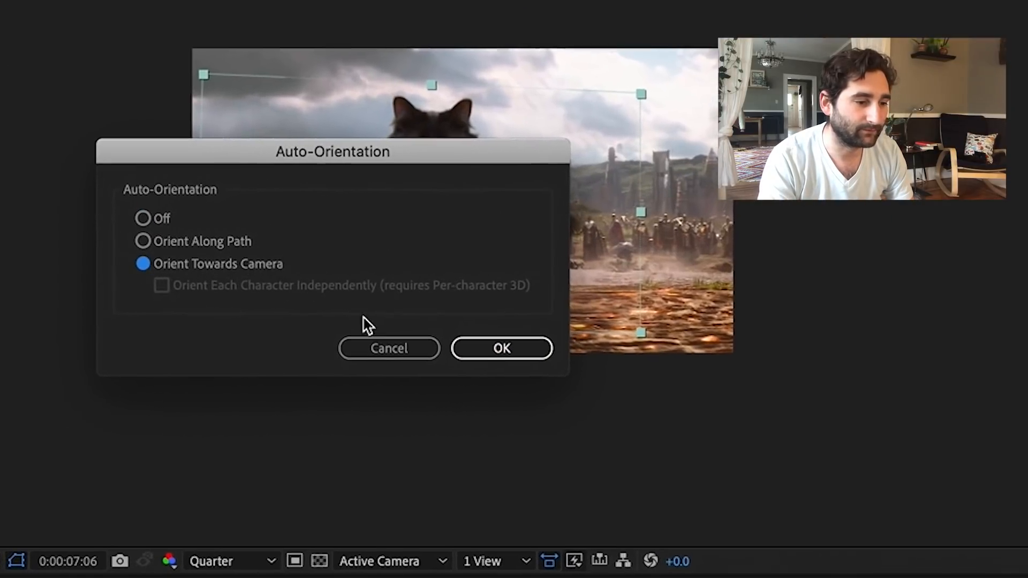
click(481, 341)
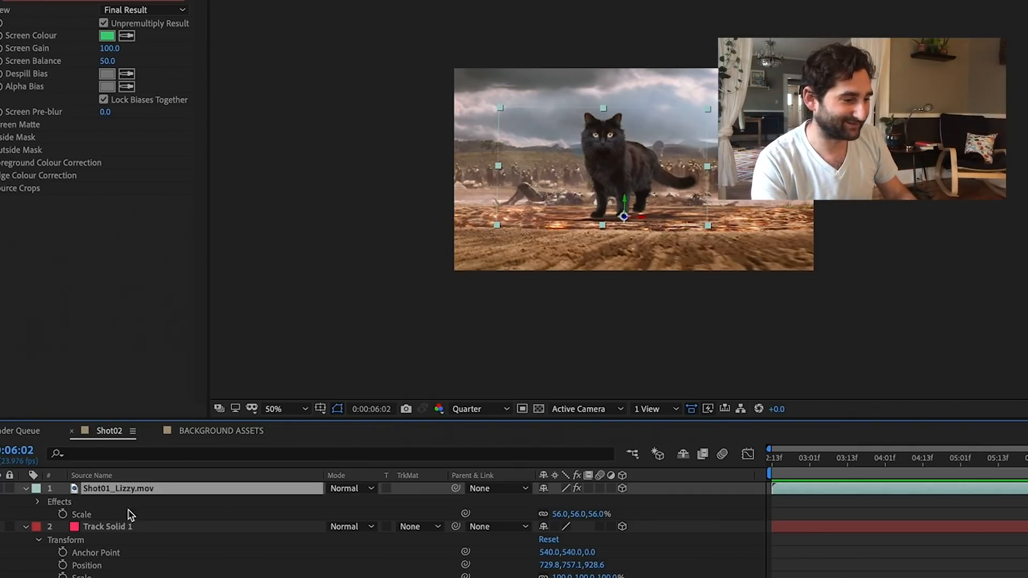
Step: Add the REFERENCE layer from BACKGROUND ASSETS to Shot02 as the top layer and move its characters beside the cat
key(ctrl+a)
key(u)
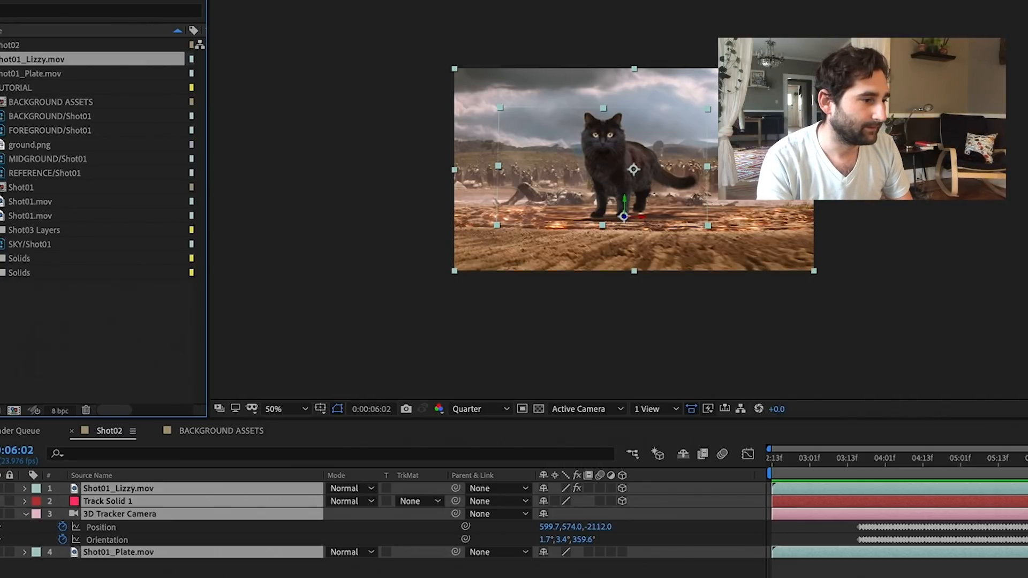
double_click(18, 101)
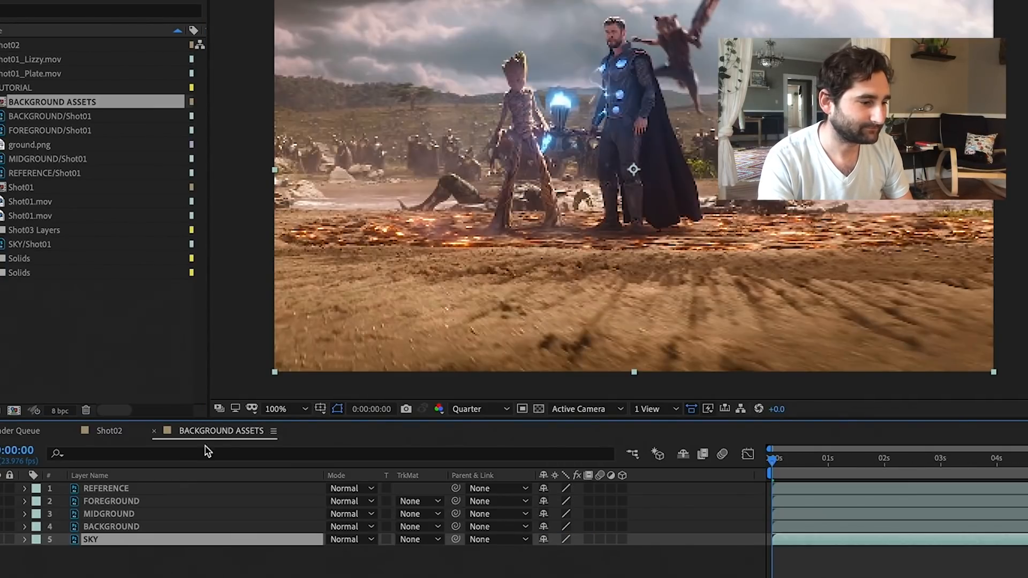
click(134, 490)
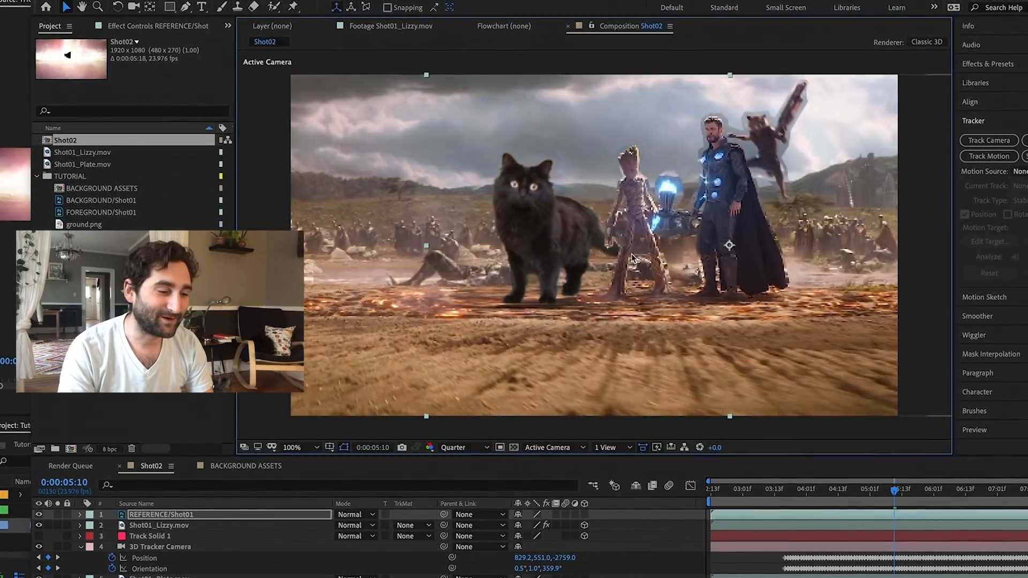
drag(629, 250, 647, 250)
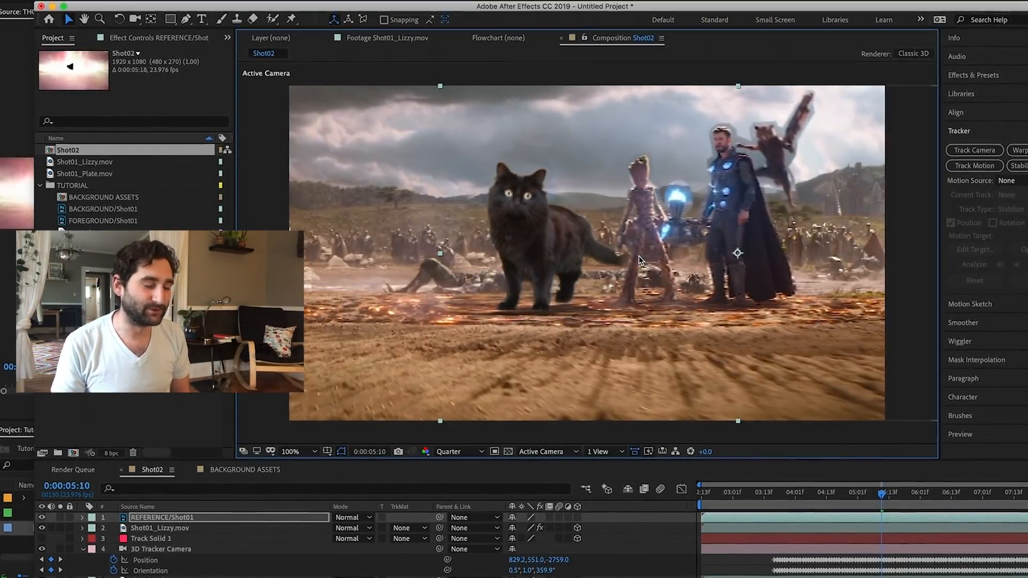
Step: Show the cat and reference characters at 200% in Full resolution for comparison, and select the Shot01_Lizzy.mov layer
click(452, 452)
click(456, 481)
key(period)
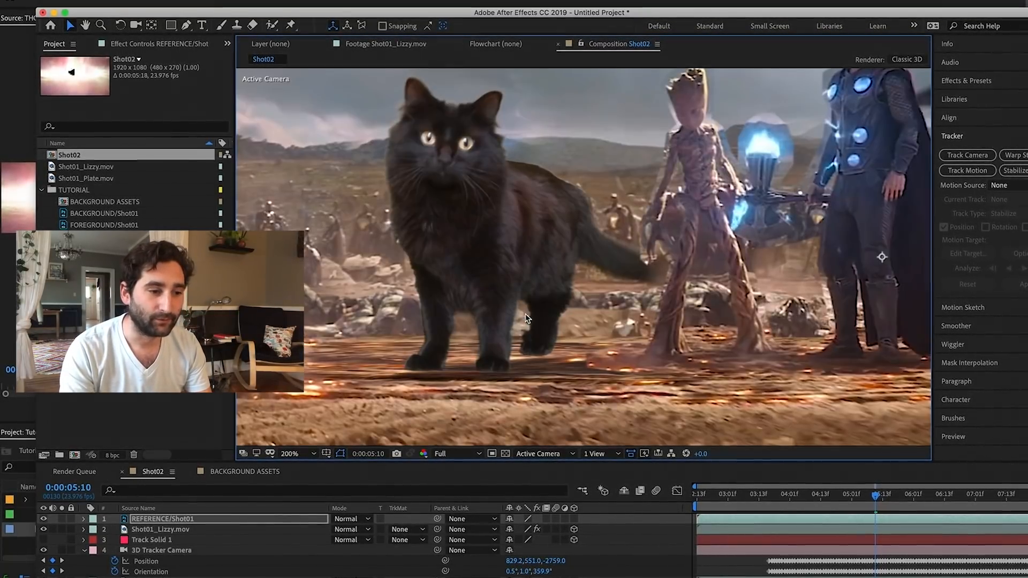
drag(508, 232, 505, 284)
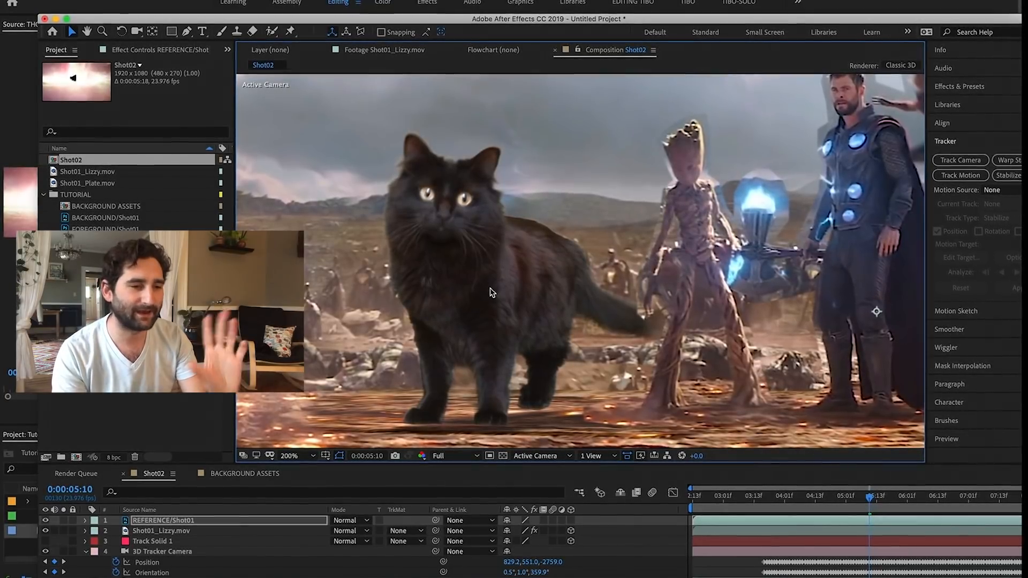
click(174, 533)
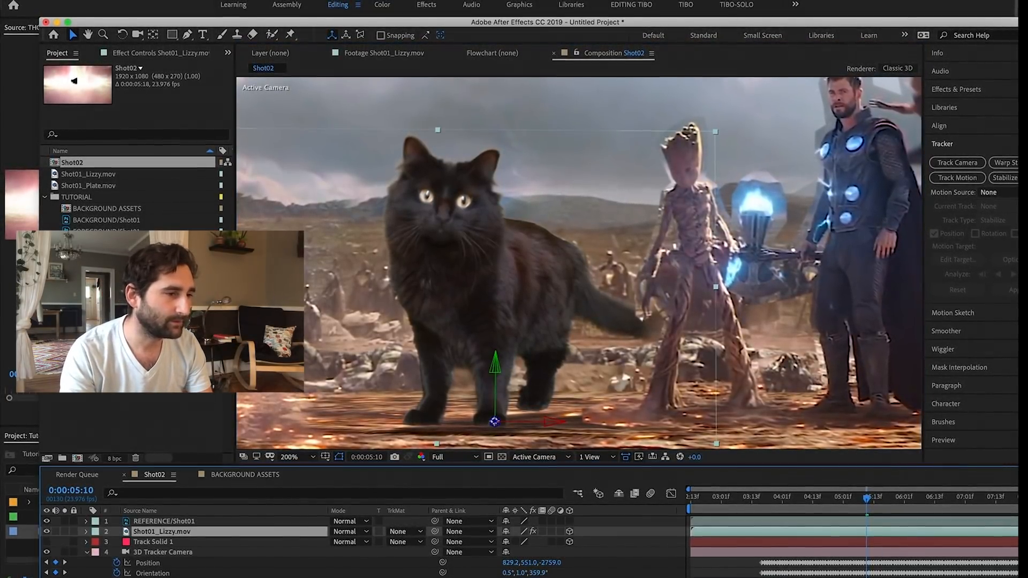
Step: Apply a Levels effect to the Shot01_Lizzy.mov layer and raise its Output Black to 8
click(265, 1)
mouse_move(300, 101)
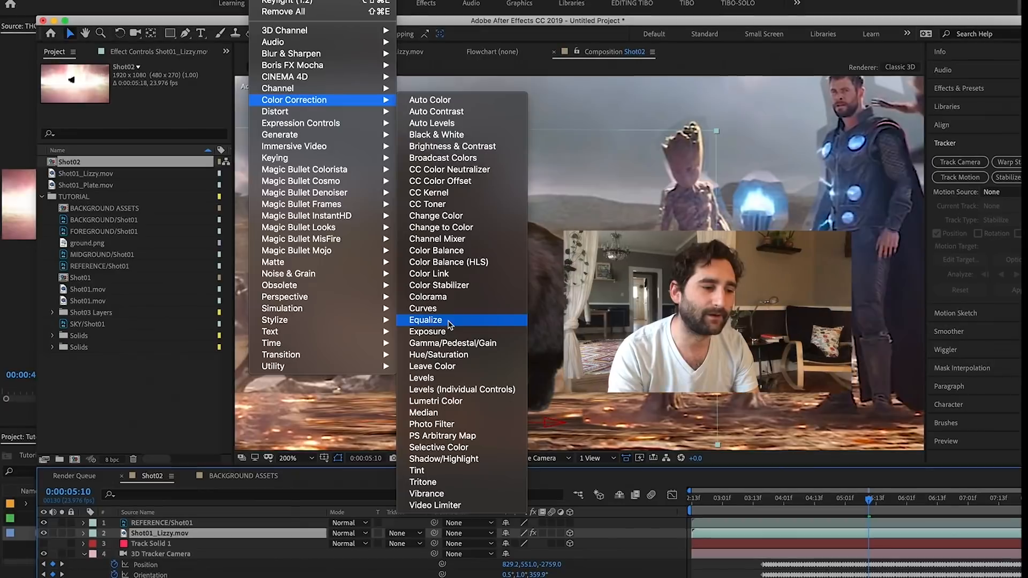
click(435, 377)
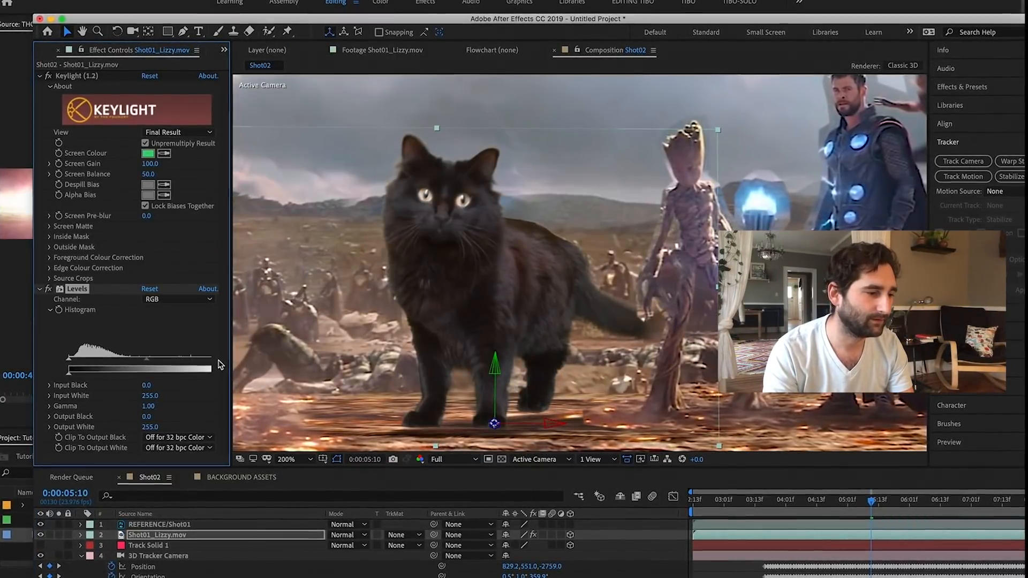
drag(232, 364, 288, 369)
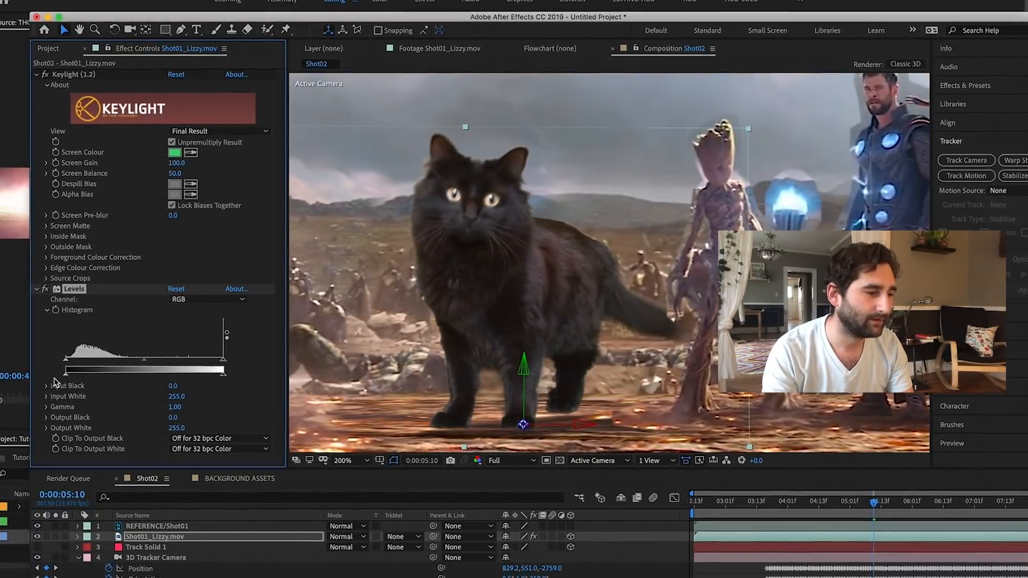
drag(66, 373, 71, 379)
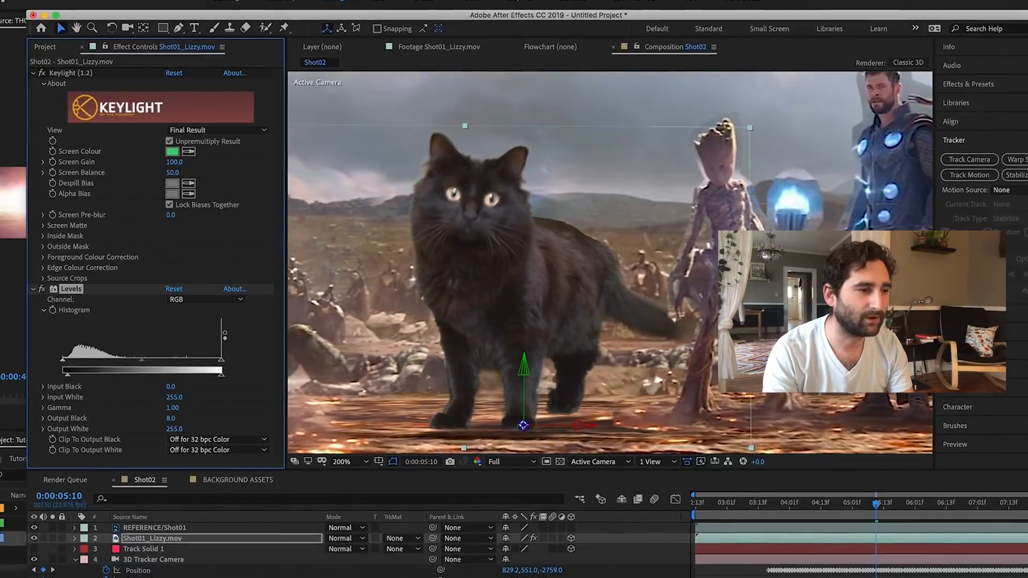
Step: Apply Color Balance to the Shot01_Lizzy.mov layer with Shadow Green Balance at 6 and Highlight Blue Balance at 8
click(258, 1)
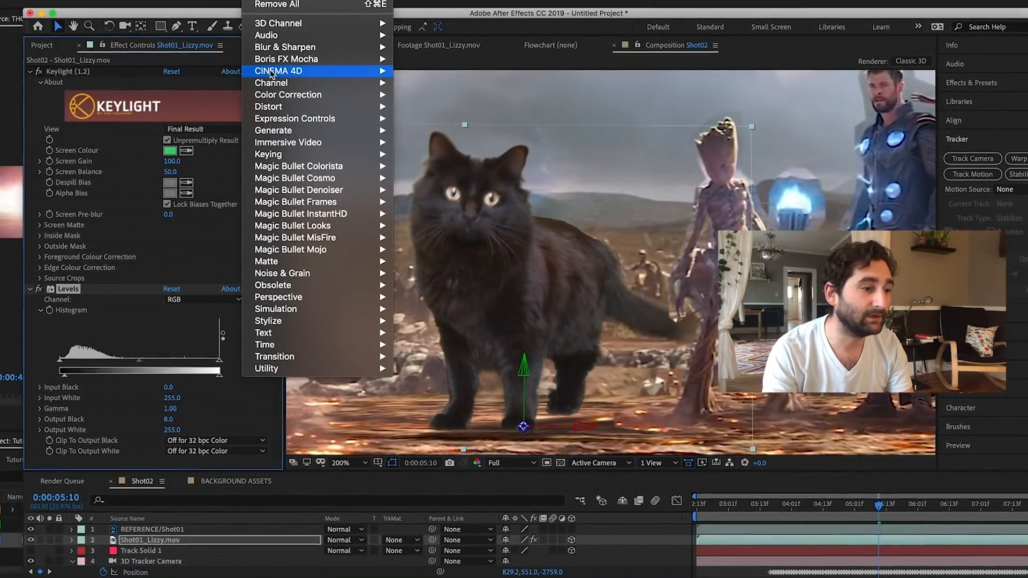
mouse_move(283, 97)
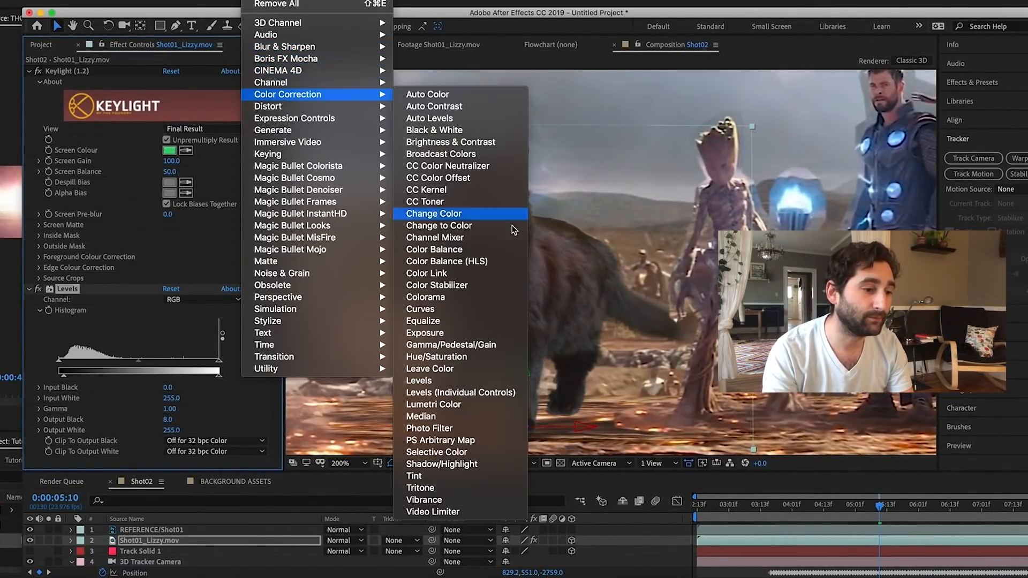
click(498, 250)
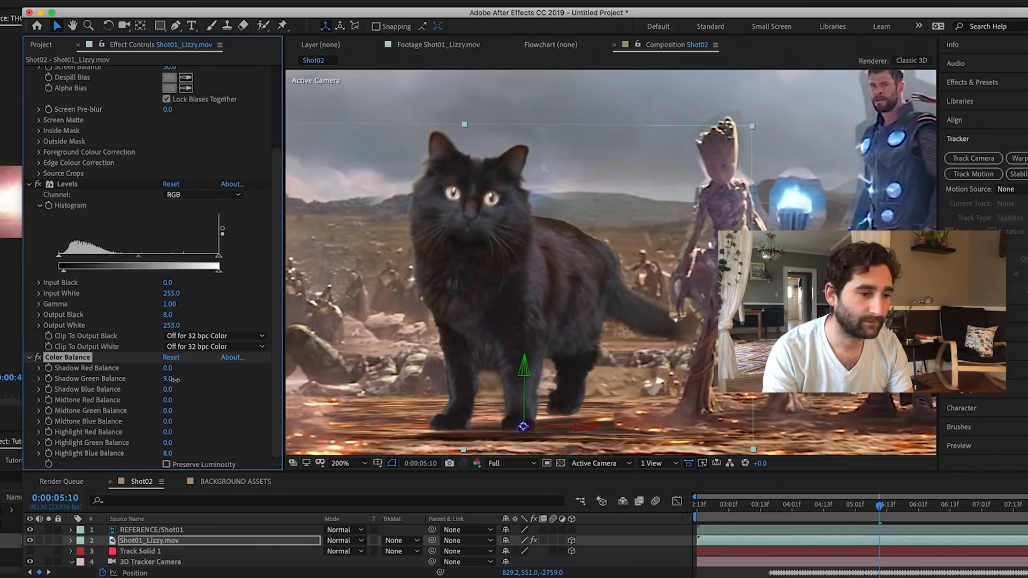
Step: Delete the REFERENCE/Shot01 layer from the Shot02 composition
key(comma)
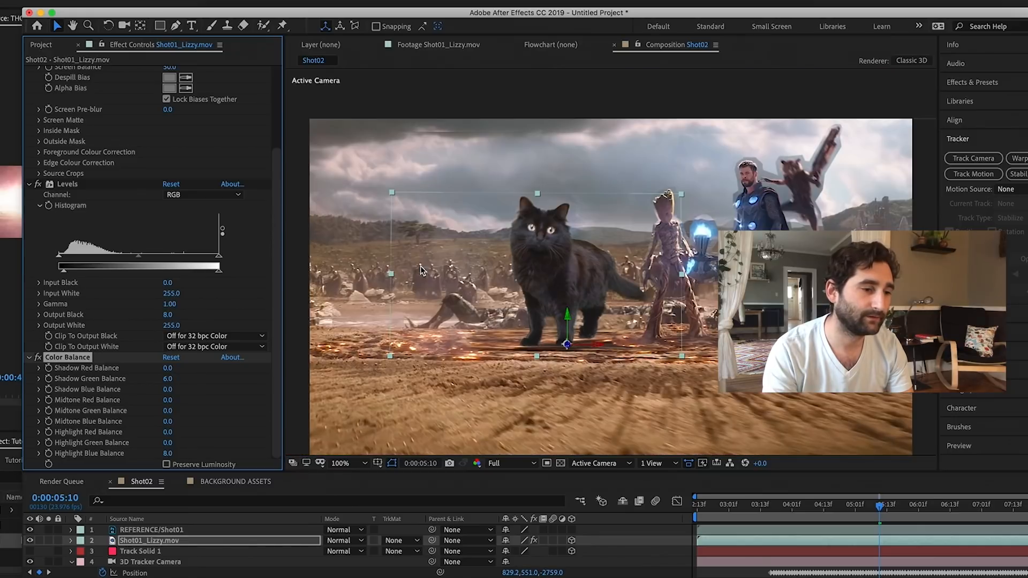
click(138, 532)
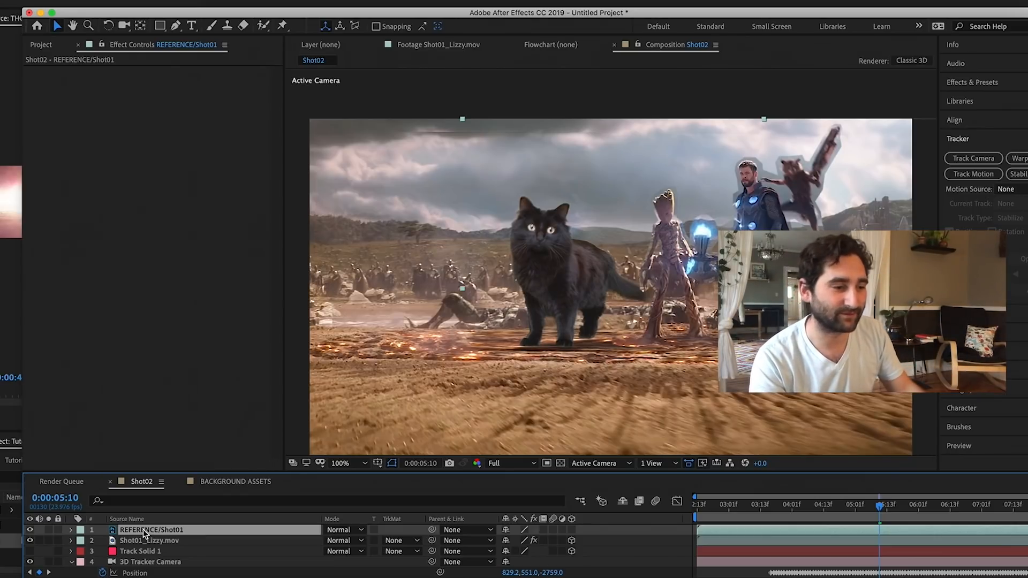
key(Delete)
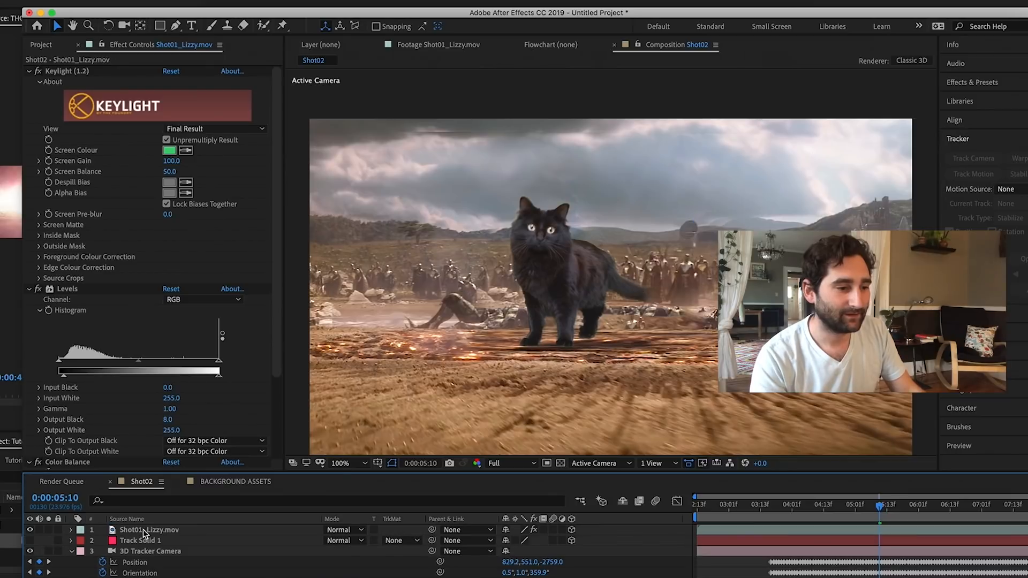
Step: Preview the color-corrected cat against the moving background plate at several points along the Shot02 timeline
click(755, 518)
drag(755, 520, 817, 518)
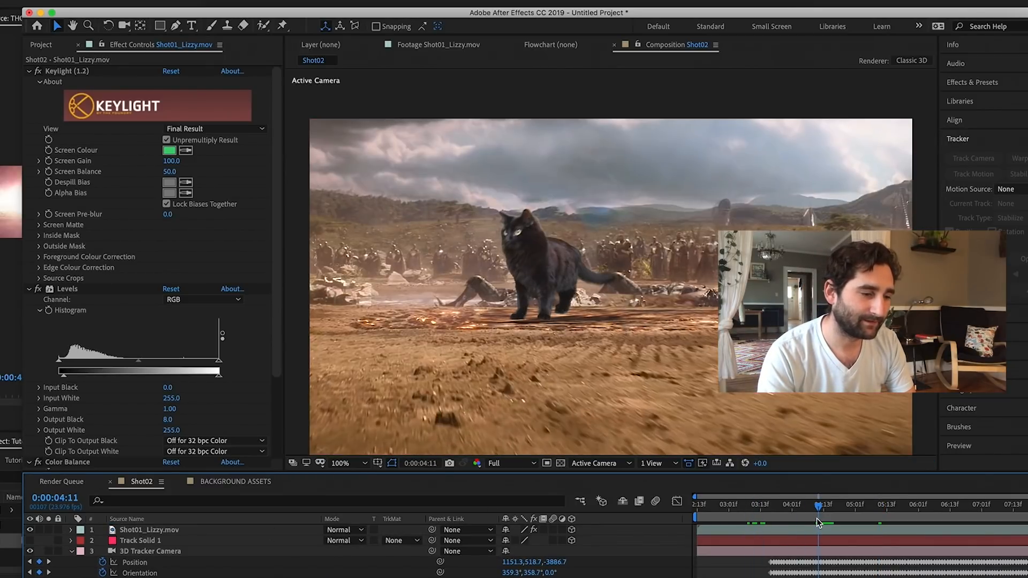
key(space)
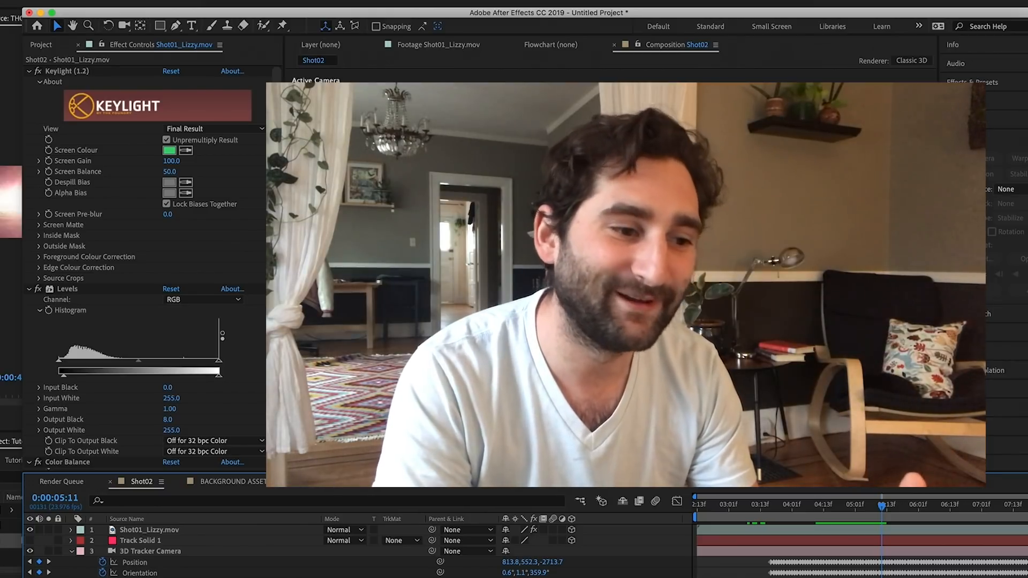
drag(834, 517, 970, 524)
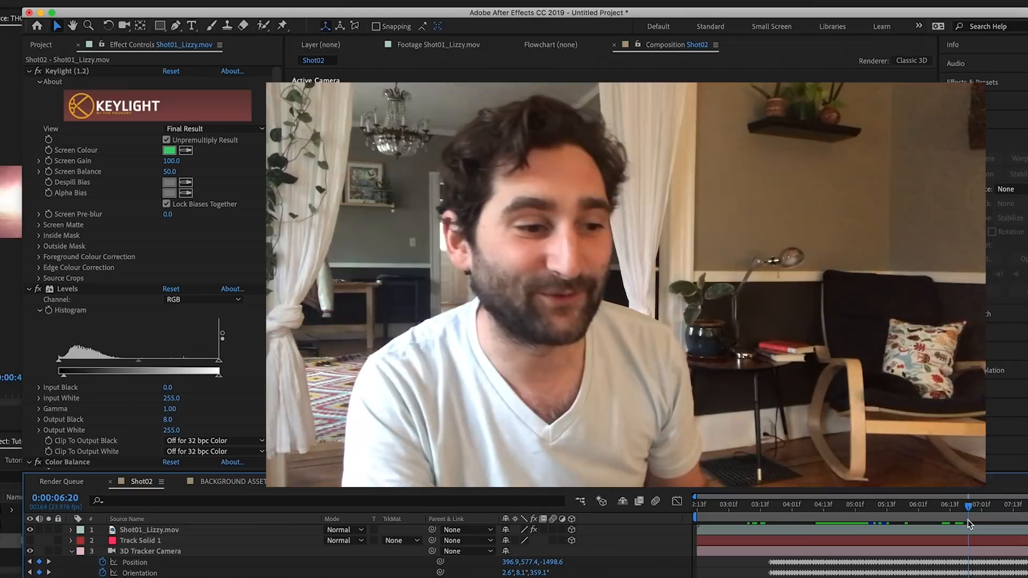